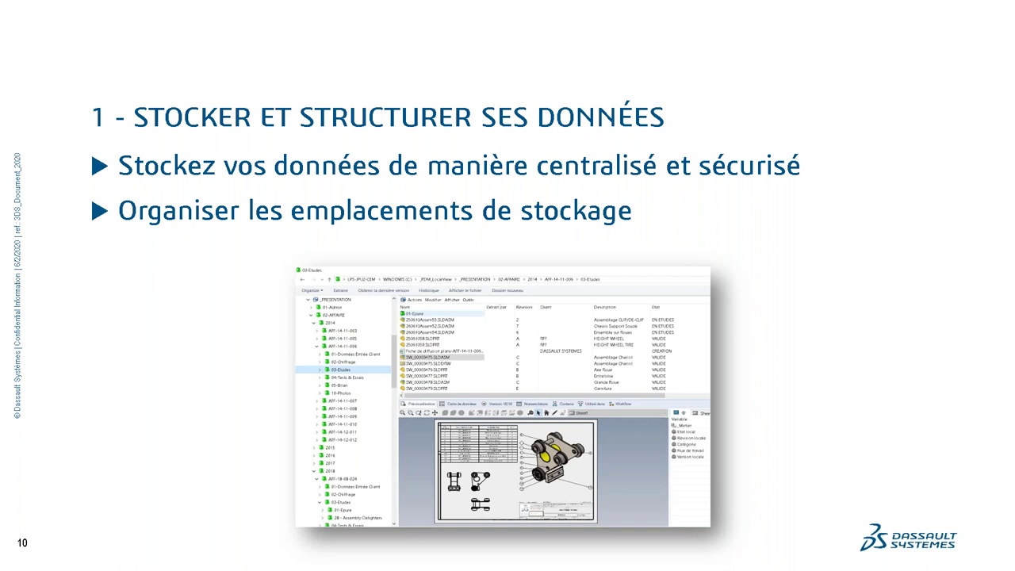
- From the desktop, disconnect the admin session of the _PRESENTATION vault
{"action": "key", "text": "alt+Tab"}
{"action": "key", "text": "super+d"}
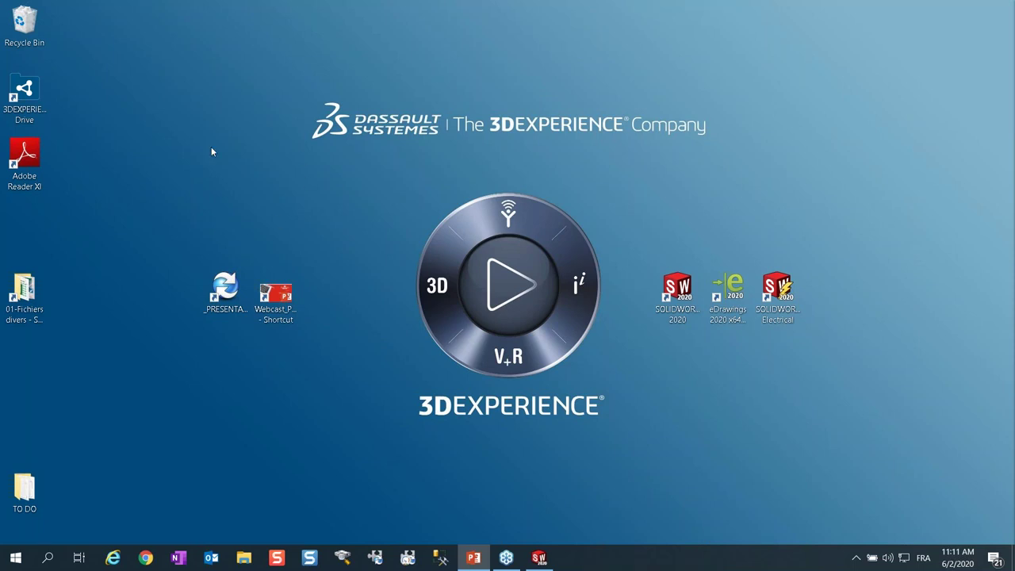
{"action": "double_click", "coordinate": [219, 281]}
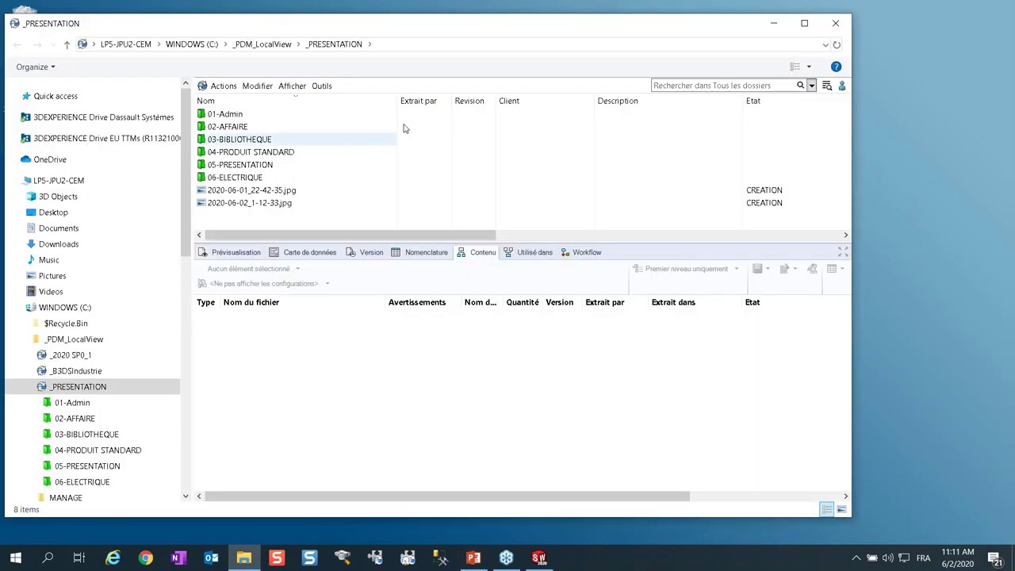
{"action": "left_click", "coordinate": [837, 23]}
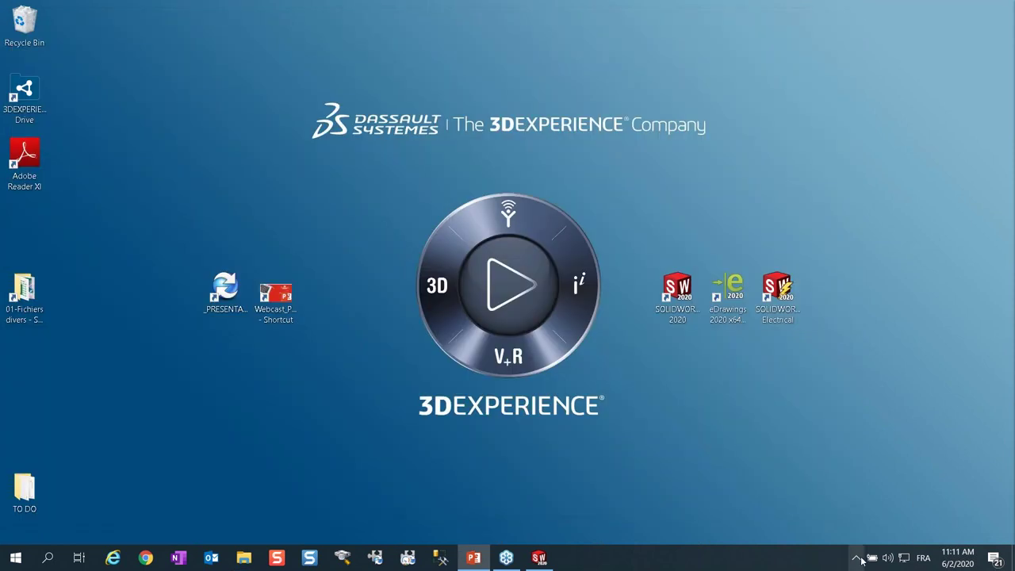
{"action": "left_click", "coordinate": [856, 557]}
{"action": "right_click", "coordinate": [870, 478]}
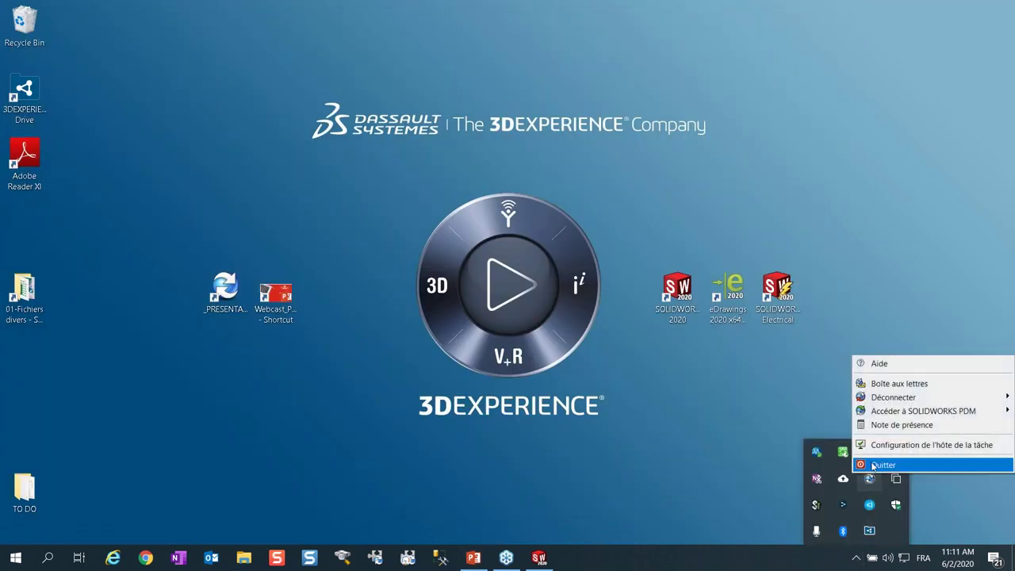
{"action": "mouse_move", "coordinate": [872, 402]}
{"action": "left_click", "coordinate": [799, 397]}
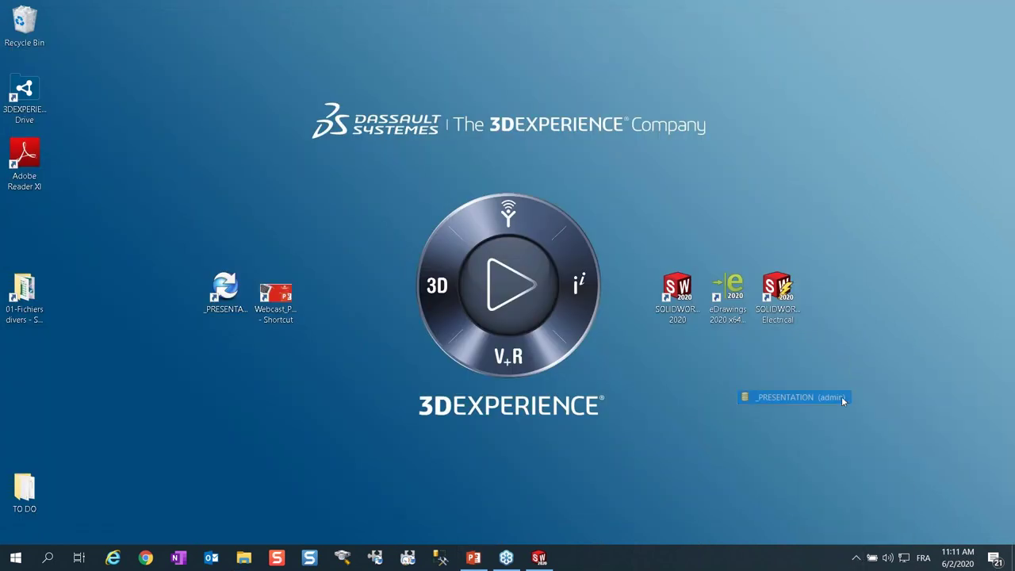
- Open the _PRESENTATION vault and log in as admin with the account password
{"action": "double_click", "coordinate": [222, 289]}
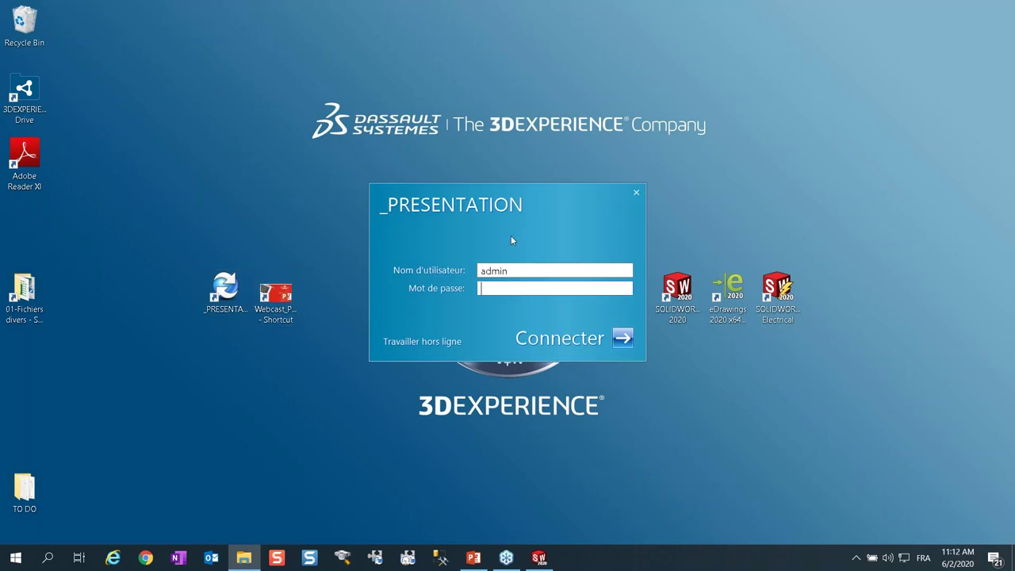
{"action": "double_click", "coordinate": [508, 271]}
{"action": "left_click", "coordinate": [501, 287]}
{"action": "type", "text": "a"}
{"action": "left_click", "coordinate": [623, 339]}
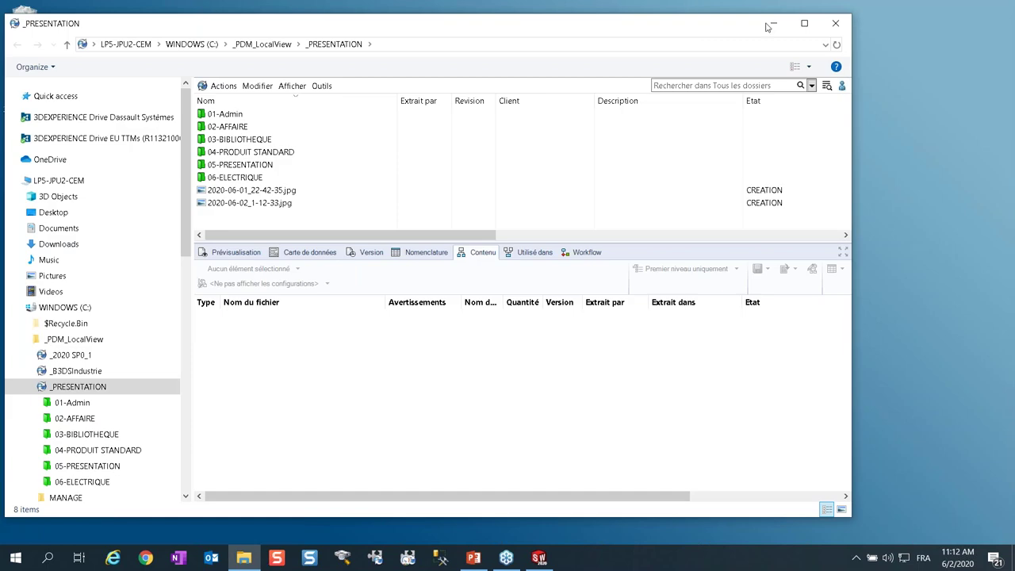
- Maximize the vault window, bring its folder tree into view and enlarge the file list area
{"action": "left_click", "coordinate": [807, 25]}
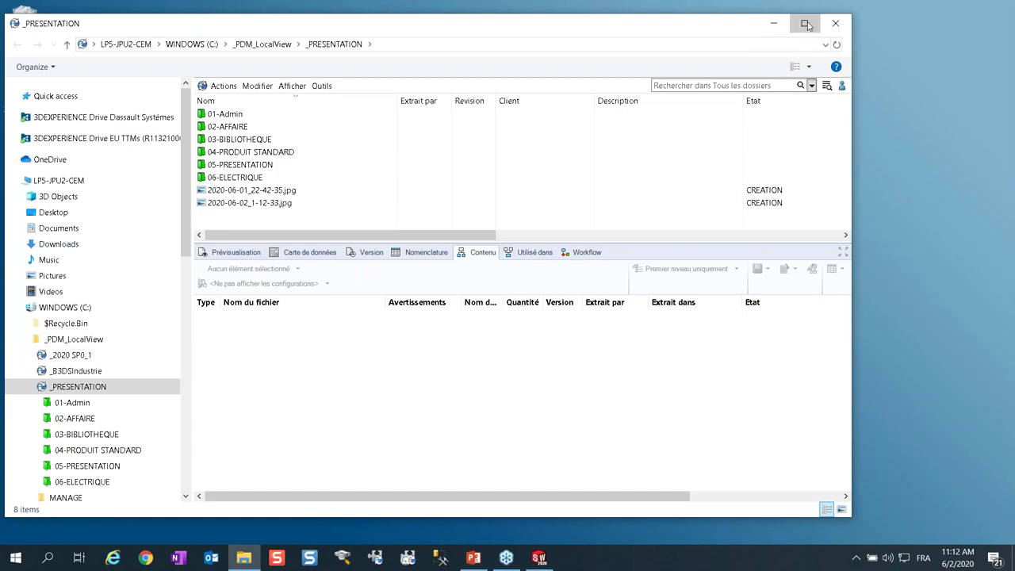
{"action": "left_click_drag", "start_coordinate": [180, 137], "coordinate": [164, 269]}
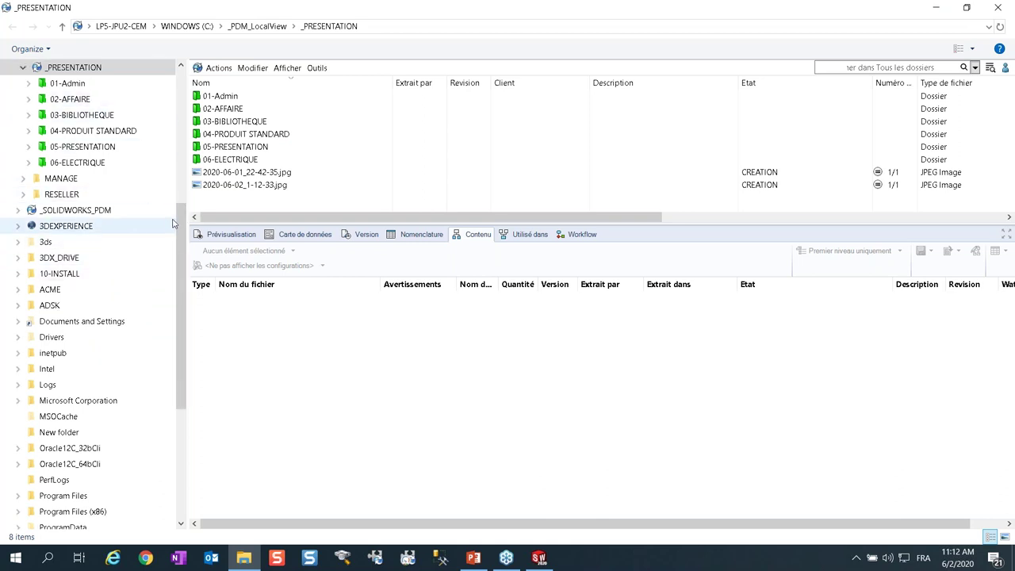
{"action": "left_click_drag", "start_coordinate": [198, 226], "coordinate": [196, 257]}
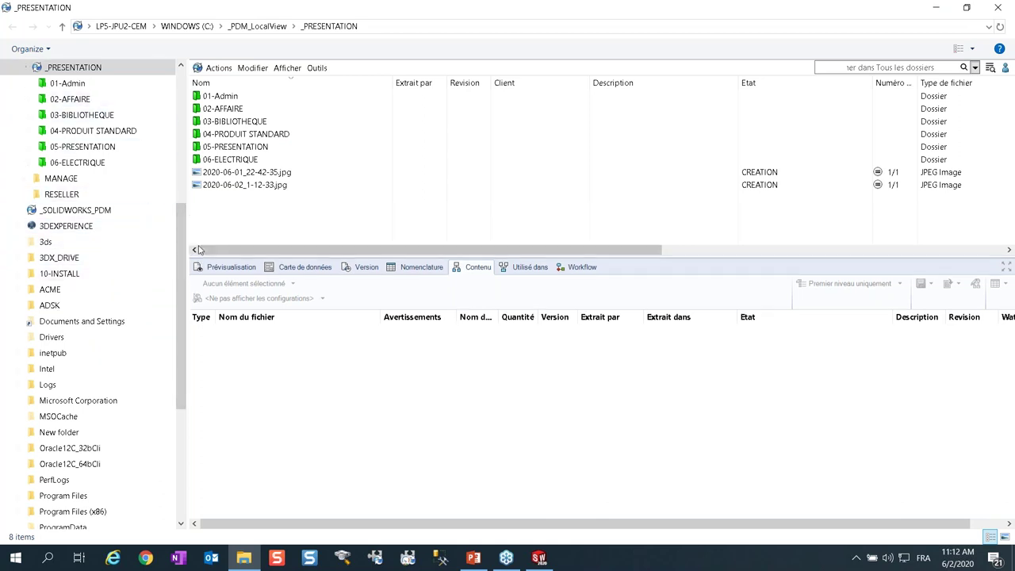
- Look through the vault folders 02-AFFAIRE, 03-BIBLIOTHEQUE and 04-PRODUIT STANDARD and return to the _PRESENTATION root
{"action": "left_click", "coordinate": [222, 111]}
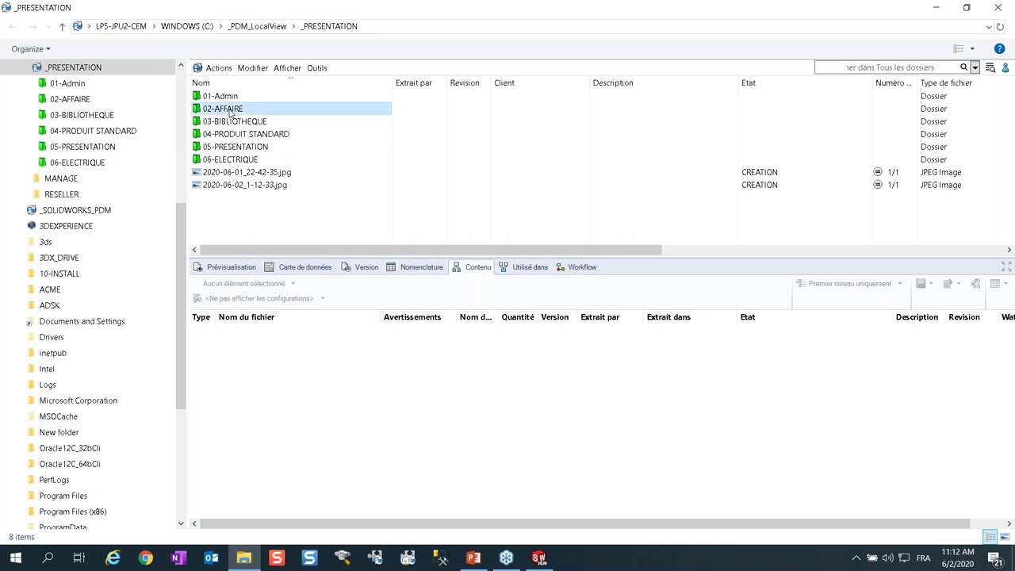
{"action": "left_click", "coordinate": [151, 100]}
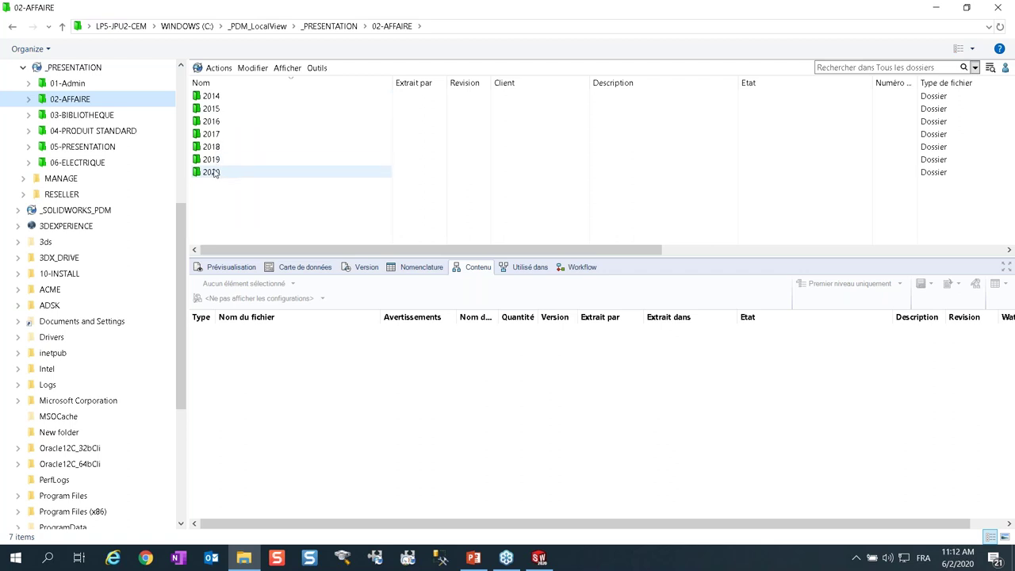
{"action": "left_click", "coordinate": [97, 115]}
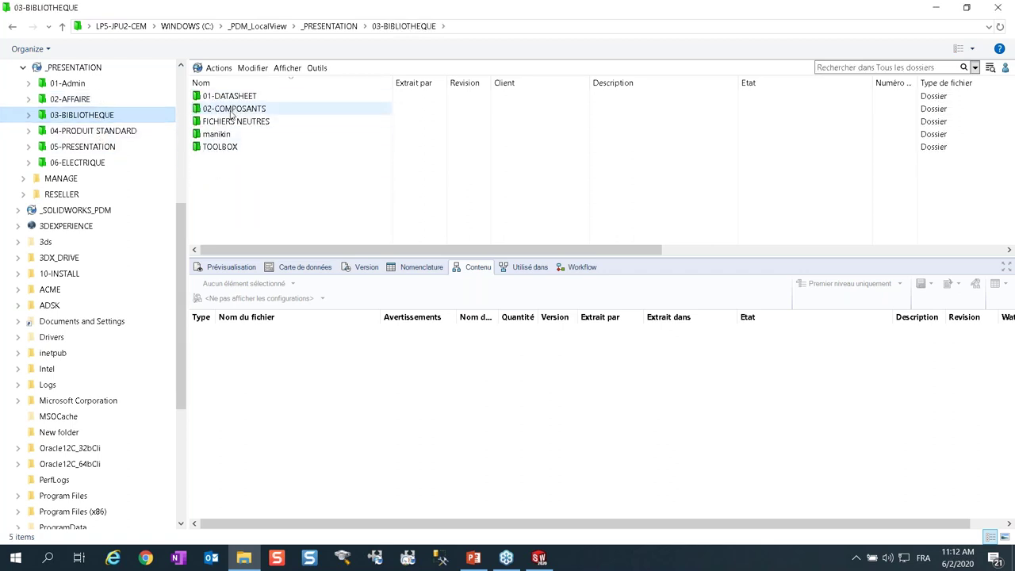
{"action": "left_click", "coordinate": [94, 135]}
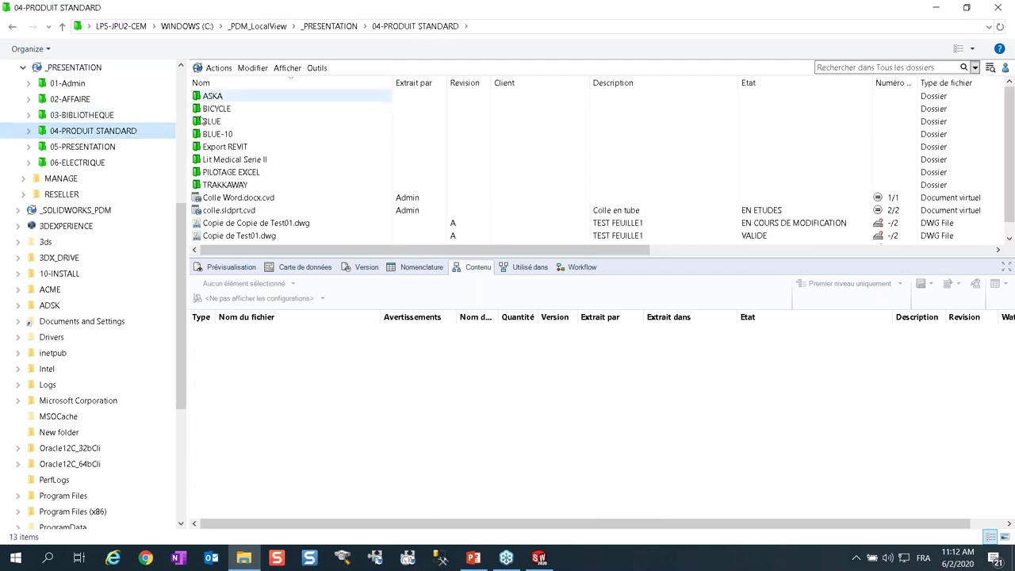
{"action": "left_click", "coordinate": [68, 72]}
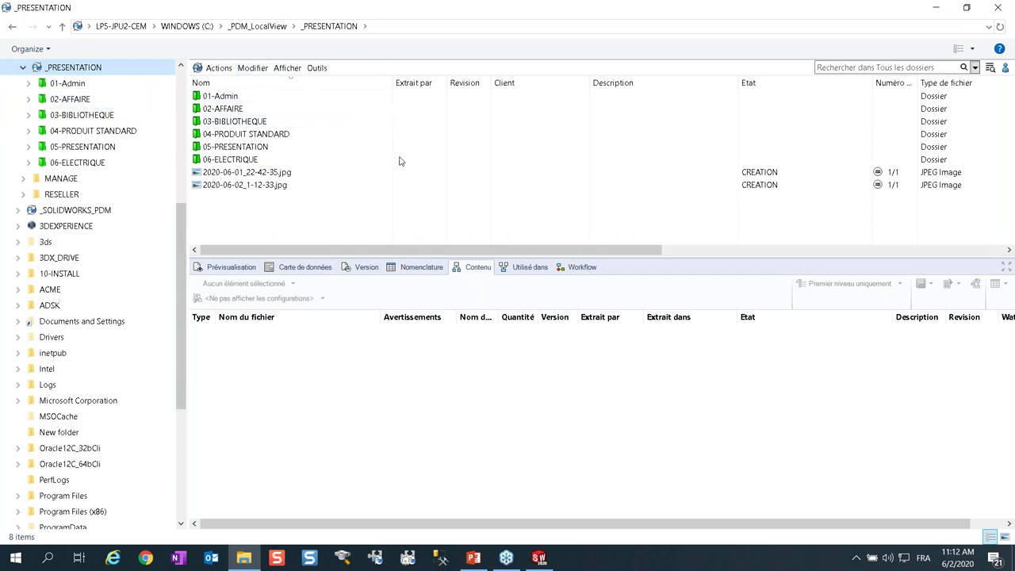
- Open project folder AFF-18-10-026 in the 2018 folder of 02-AFFAIRE and narrow the file name column
{"action": "left_click", "coordinate": [29, 99]}
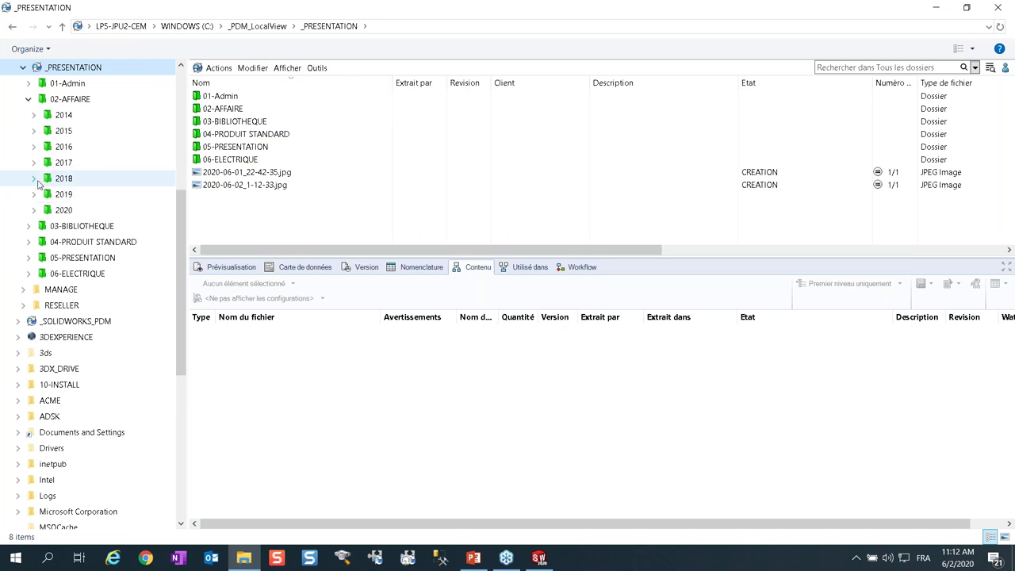
{"action": "left_click", "coordinate": [61, 180]}
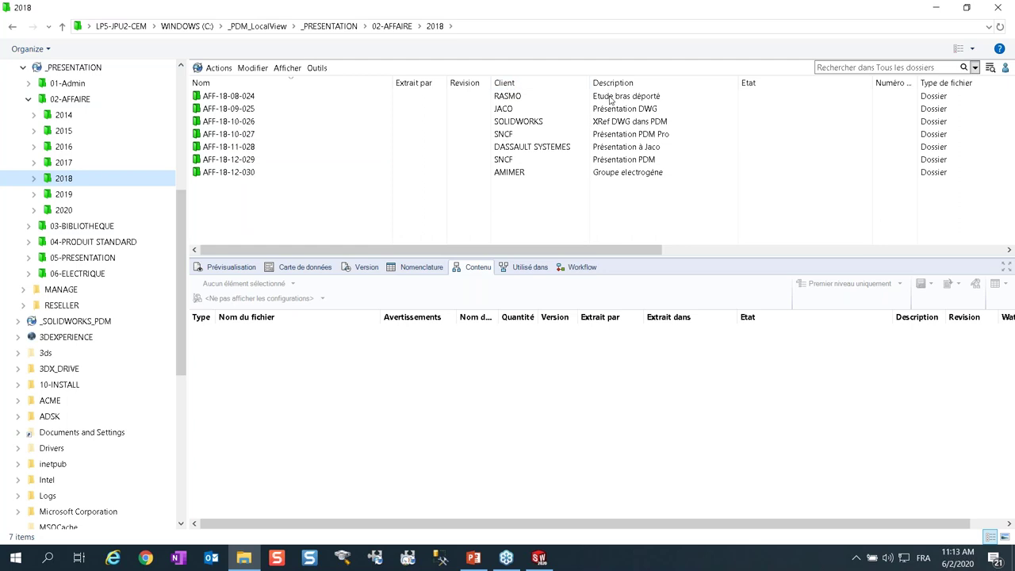
{"action": "double_click", "coordinate": [238, 122]}
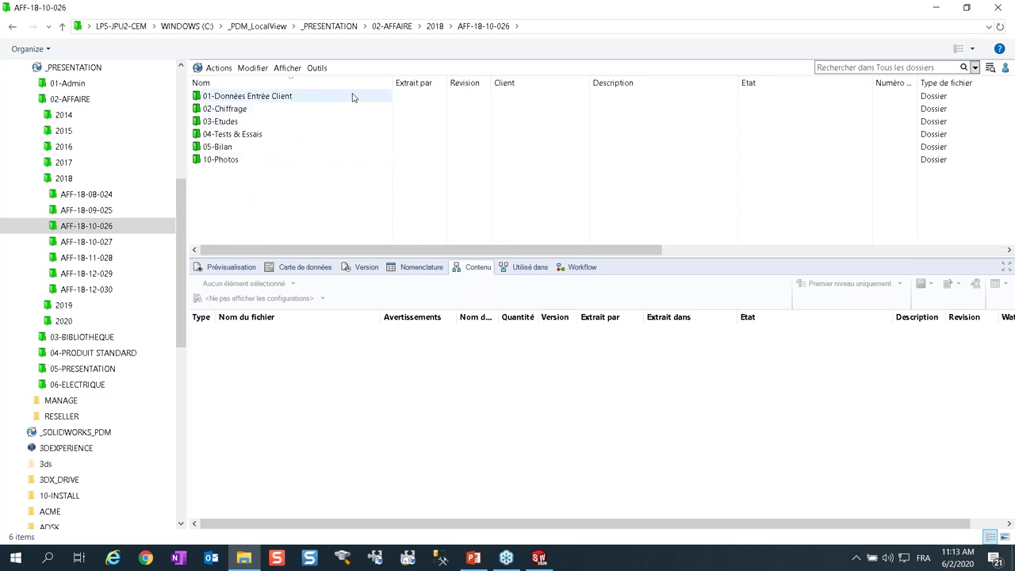
{"action": "left_click_drag", "start_coordinate": [392, 82], "coordinate": [372, 82]}
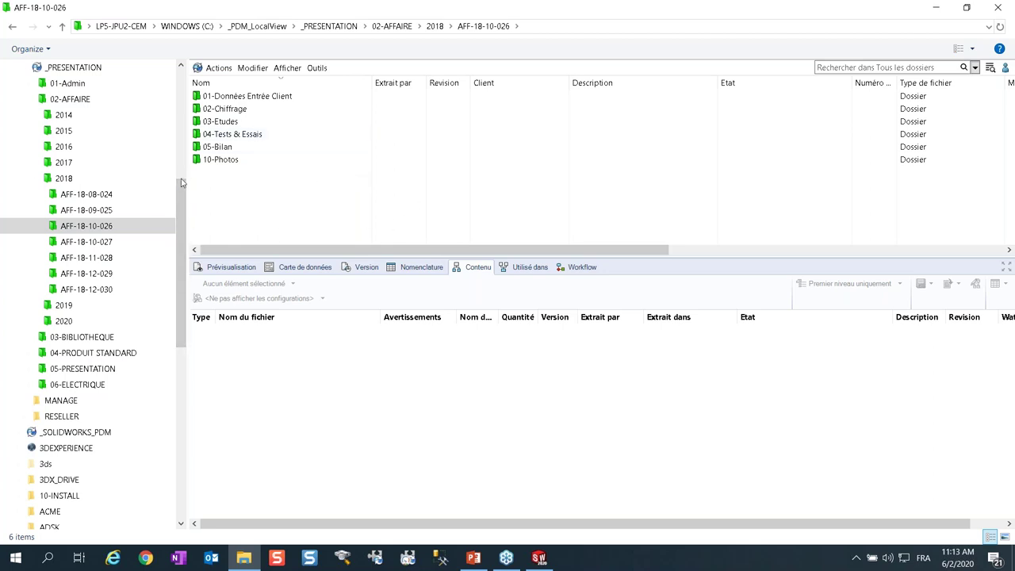
- Go back to the 2018 folder and view the data cards of project folders AFF-18-10-027 and AFF-18-10-026
{"action": "left_click", "coordinate": [69, 180]}
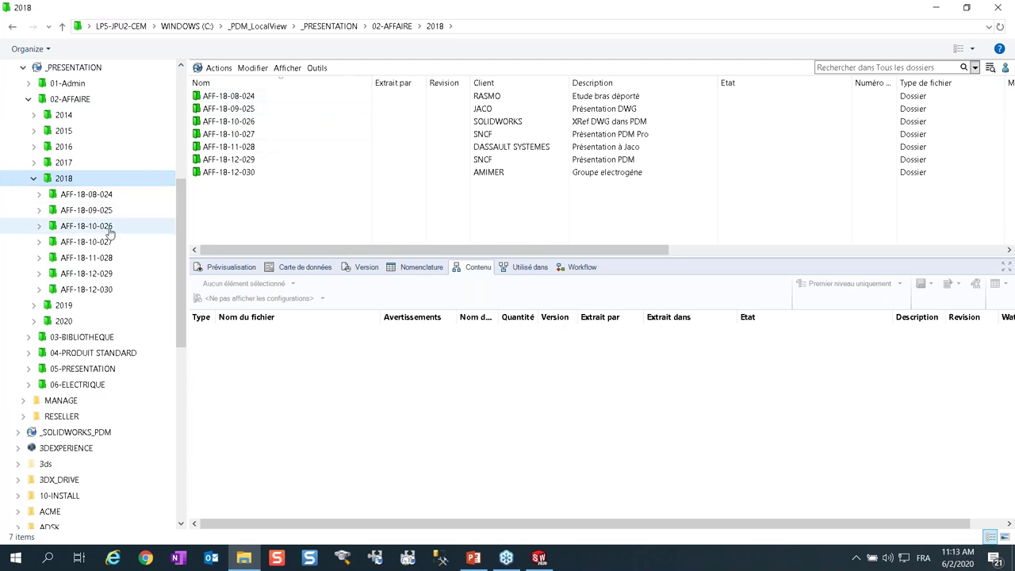
{"action": "left_click", "coordinate": [277, 122]}
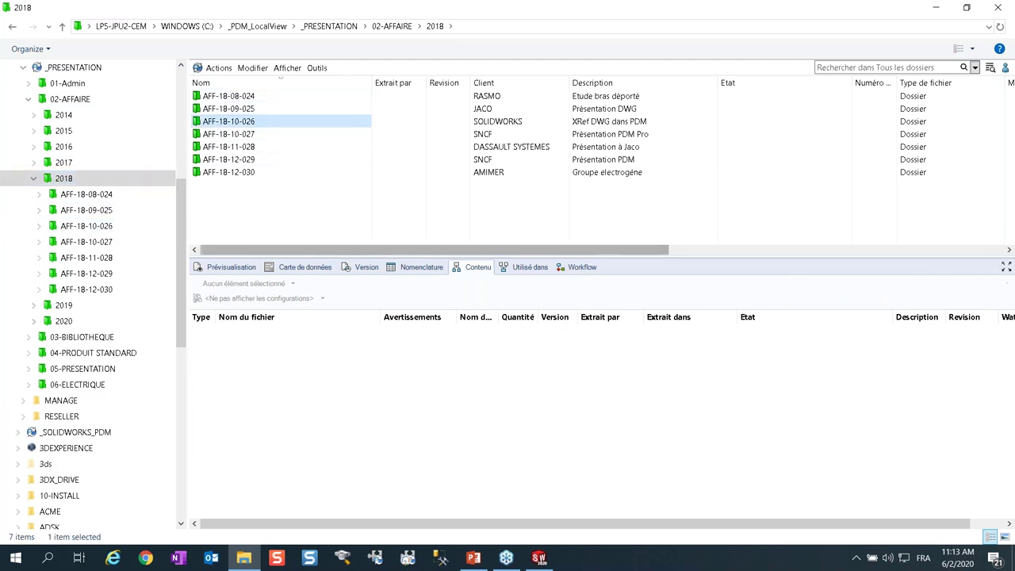
{"action": "left_click", "coordinate": [307, 269]}
{"action": "left_click", "coordinate": [243, 123]}
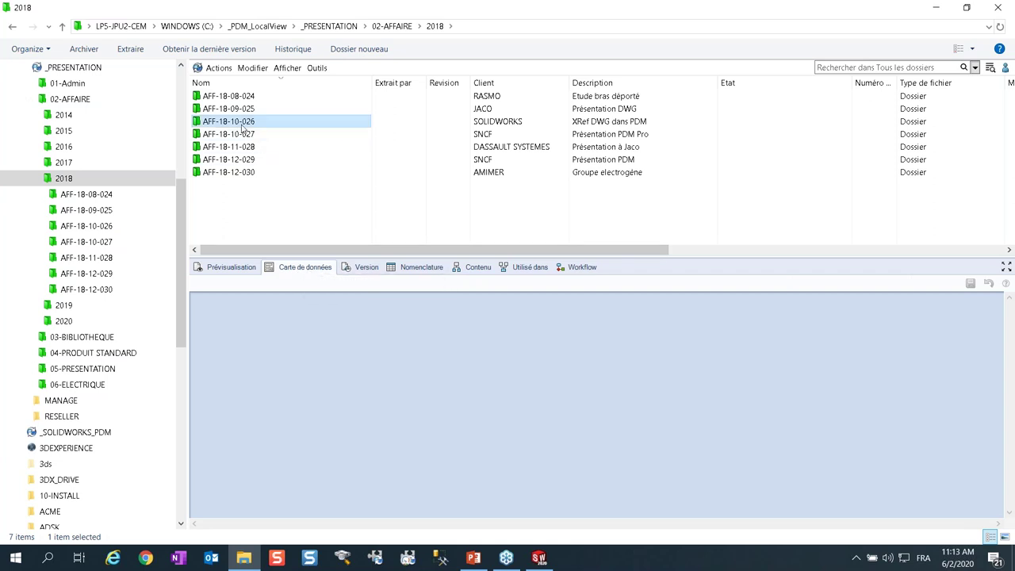
{"action": "left_click", "coordinate": [243, 135]}
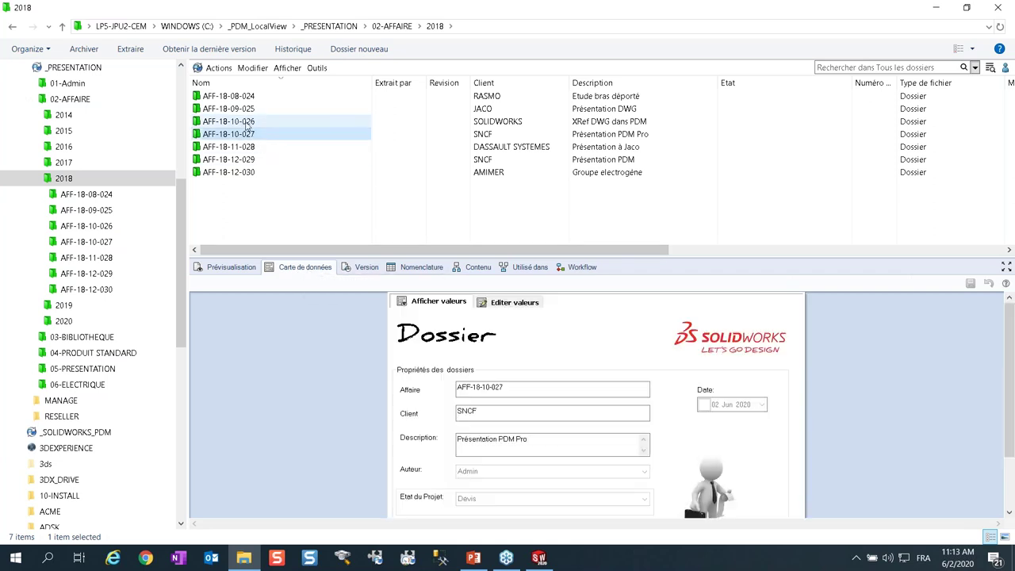
{"action": "left_click", "coordinate": [247, 122]}
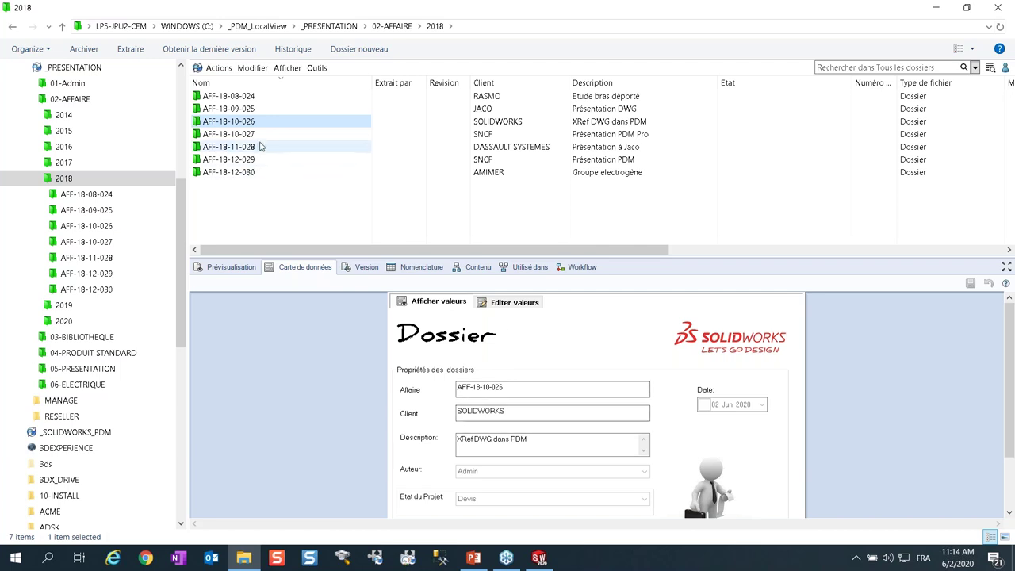
- Open 02-Chiffrage inside AFF-18-10-026 and view the data cards of PRESENTATION.docx and AFF-18-10-026-Devis.xlsx
{"action": "double_click", "coordinate": [238, 122]}
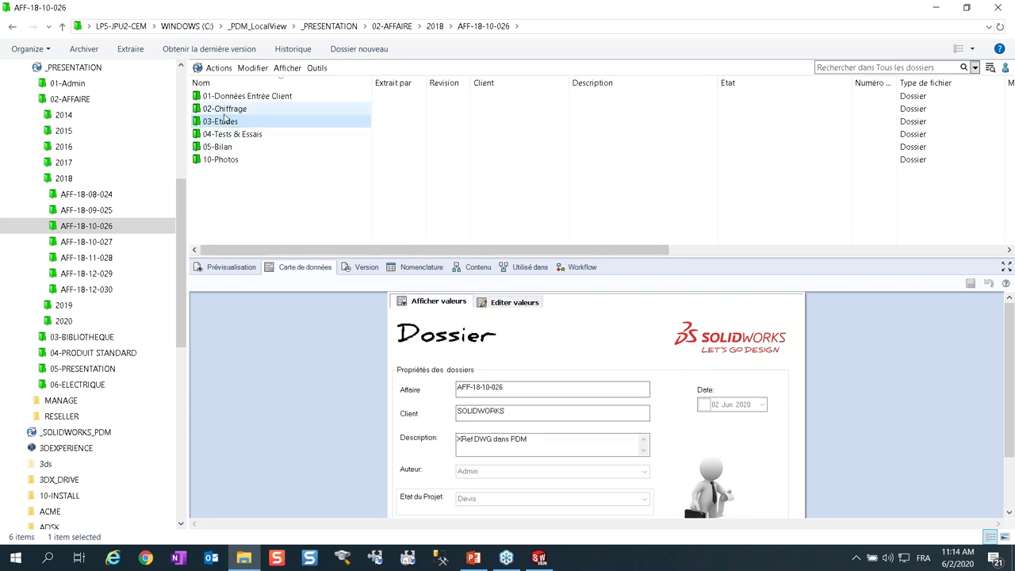
{"action": "left_click", "coordinate": [226, 111]}
{"action": "double_click", "coordinate": [226, 111]}
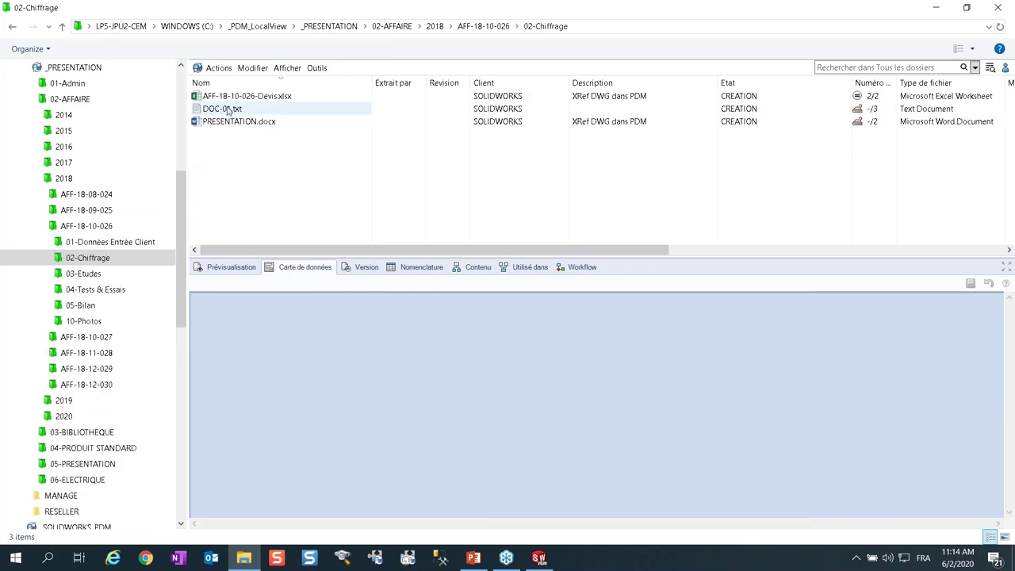
{"action": "left_click", "coordinate": [227, 123]}
{"action": "left_click", "coordinate": [226, 123]}
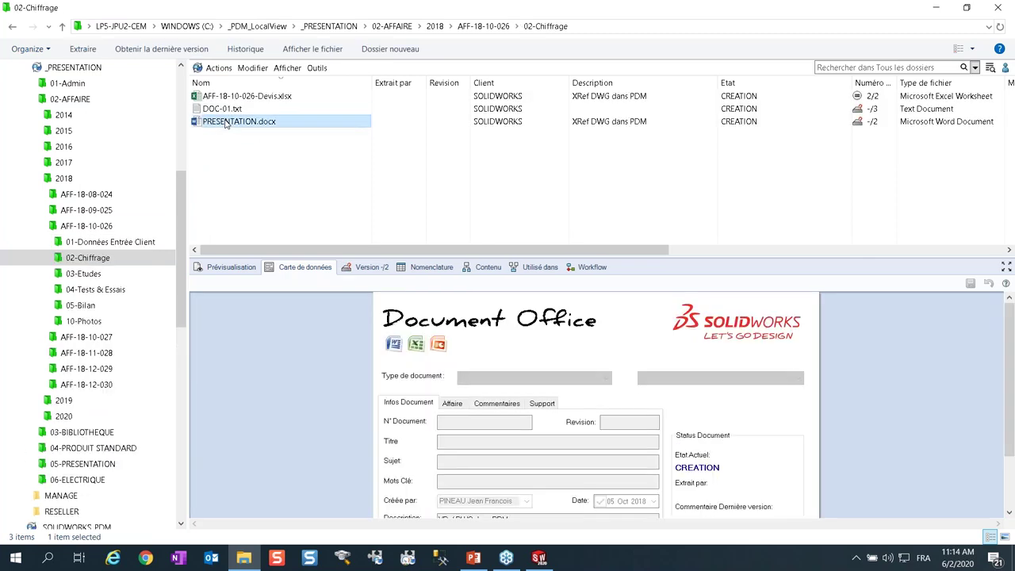
{"action": "left_click", "coordinate": [232, 97]}
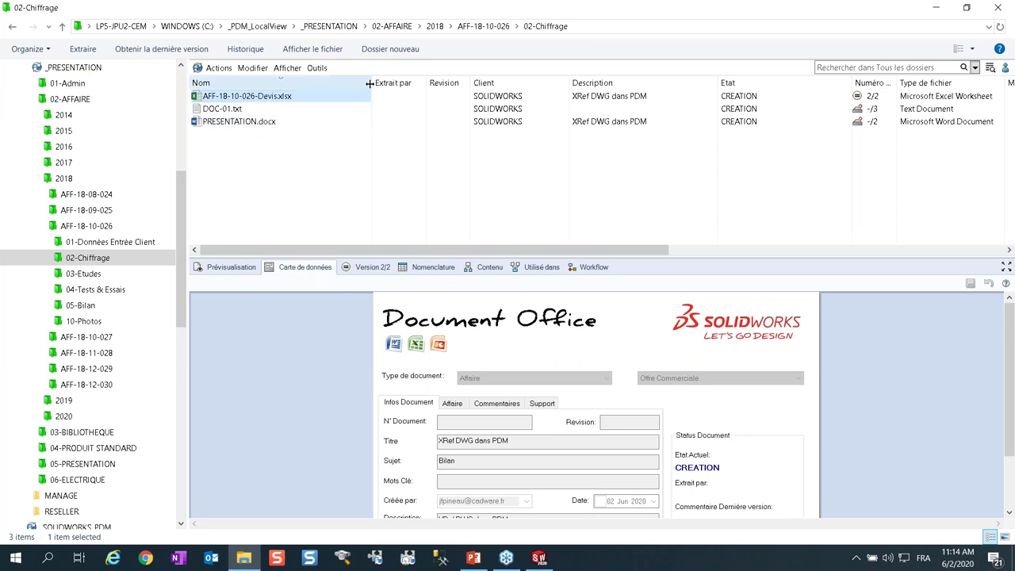
- Narrow the file name column, enlarge the data card area and view the quote spreadsheet's Affaire information
{"action": "left_click_drag", "start_coordinate": [369, 84], "coordinate": [353, 83]}
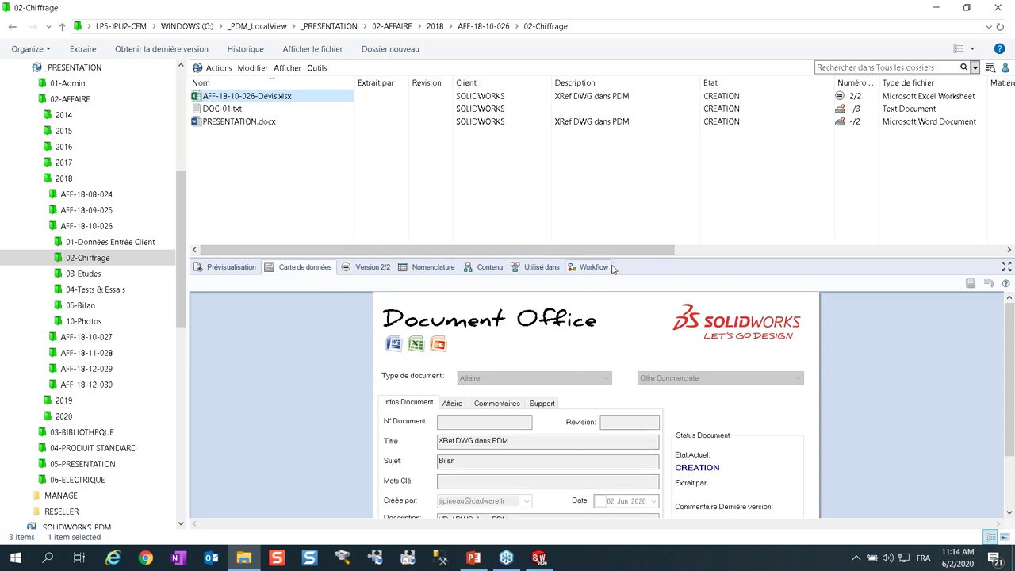
{"action": "left_click_drag", "start_coordinate": [616, 263], "coordinate": [617, 228]}
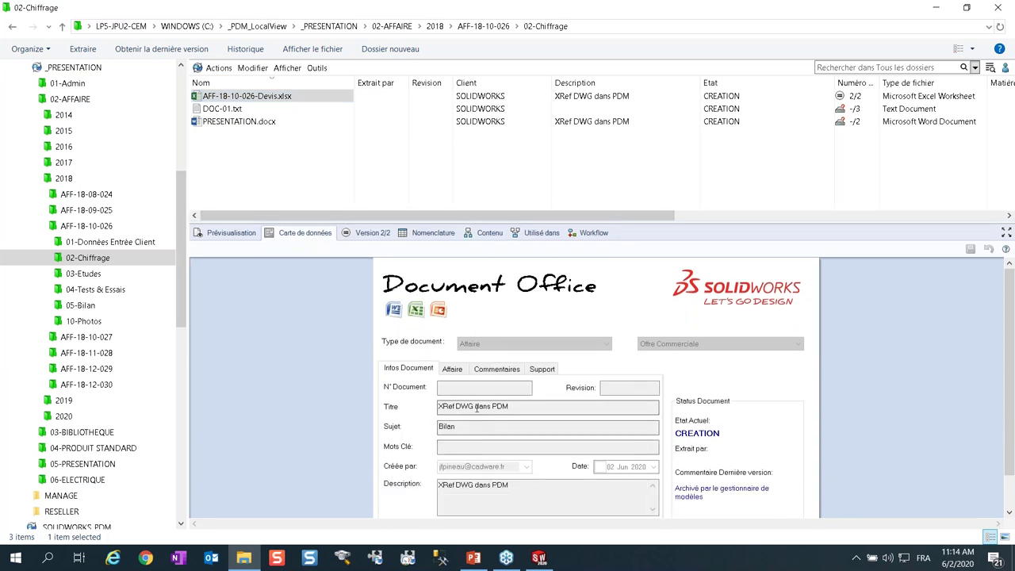
{"action": "left_click", "coordinate": [452, 373]}
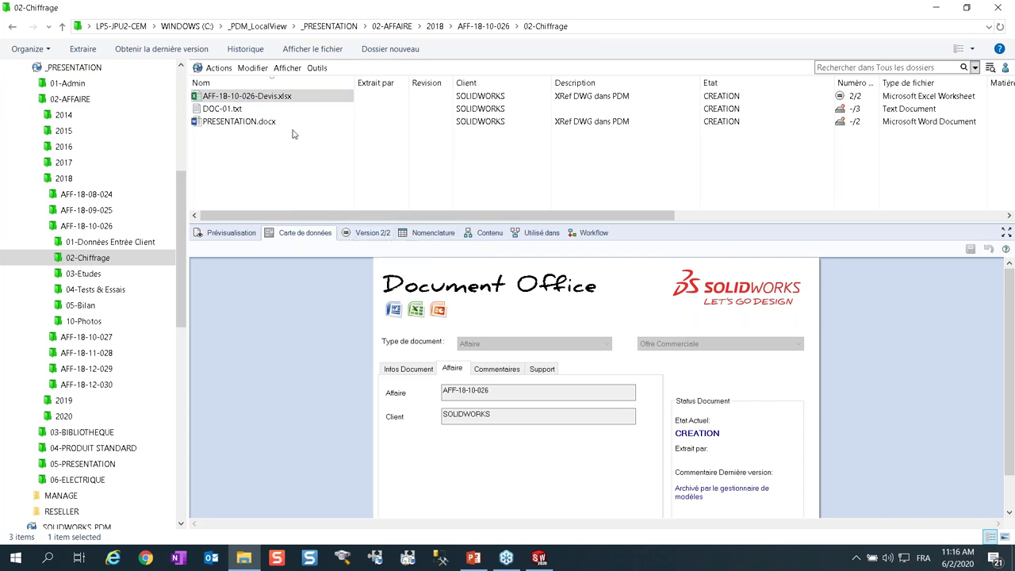
- Create a new folder named DOCUMENTS in the 2020 folder of 02-AFFAIRE
{"action": "left_click", "coordinate": [62, 416]}
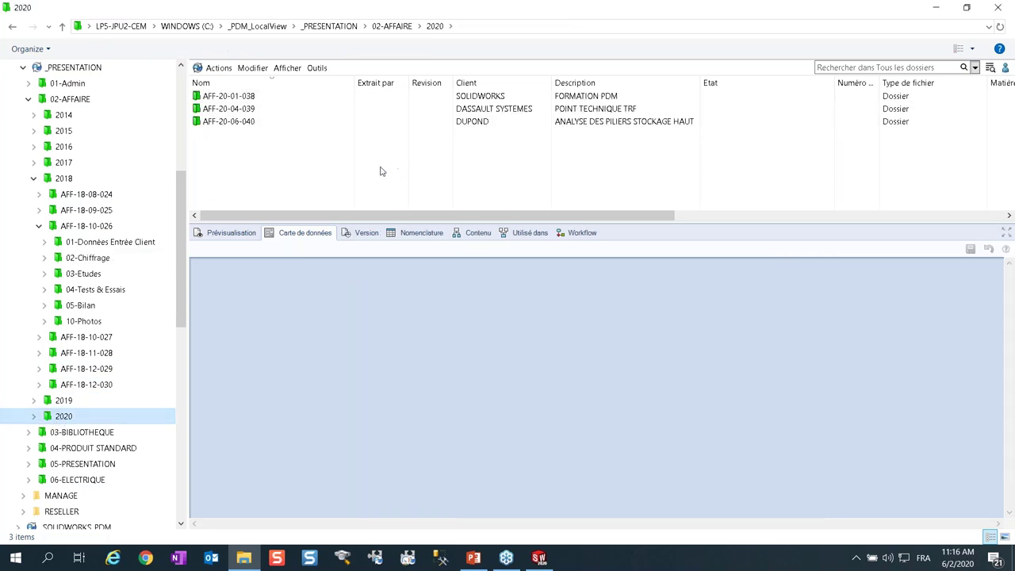
{"action": "right_click", "coordinate": [377, 159]}
{"action": "mouse_move", "coordinate": [421, 261]}
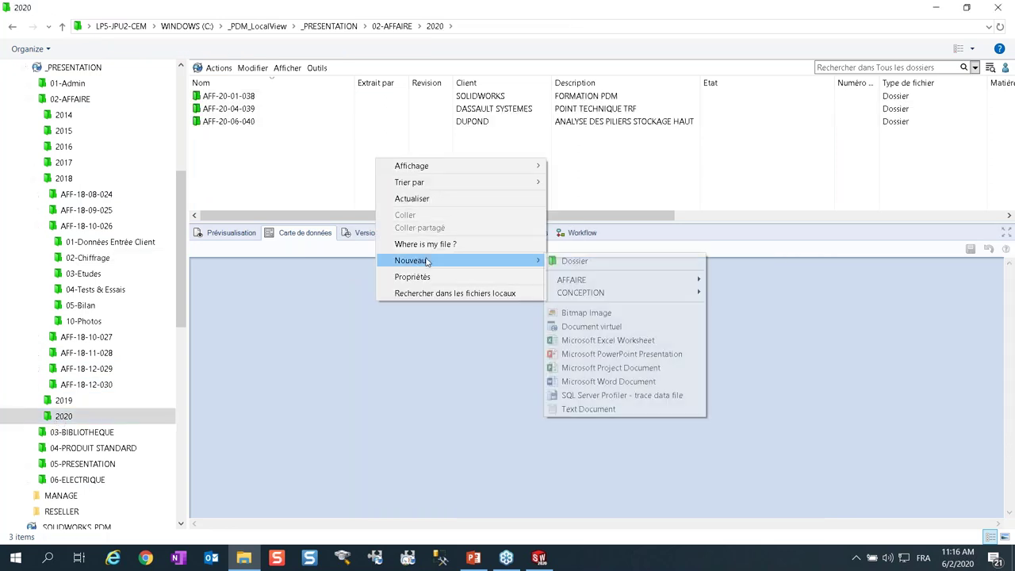
{"action": "left_click", "coordinate": [640, 267]}
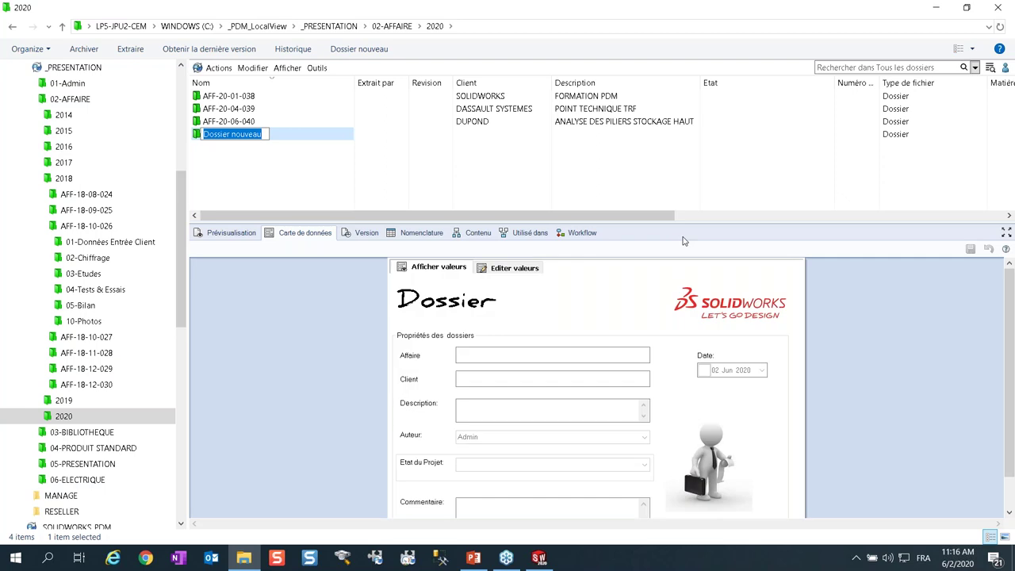
{"action": "type", "text": "DOCUMENTS"}
{"action": "key", "text": "Return"}
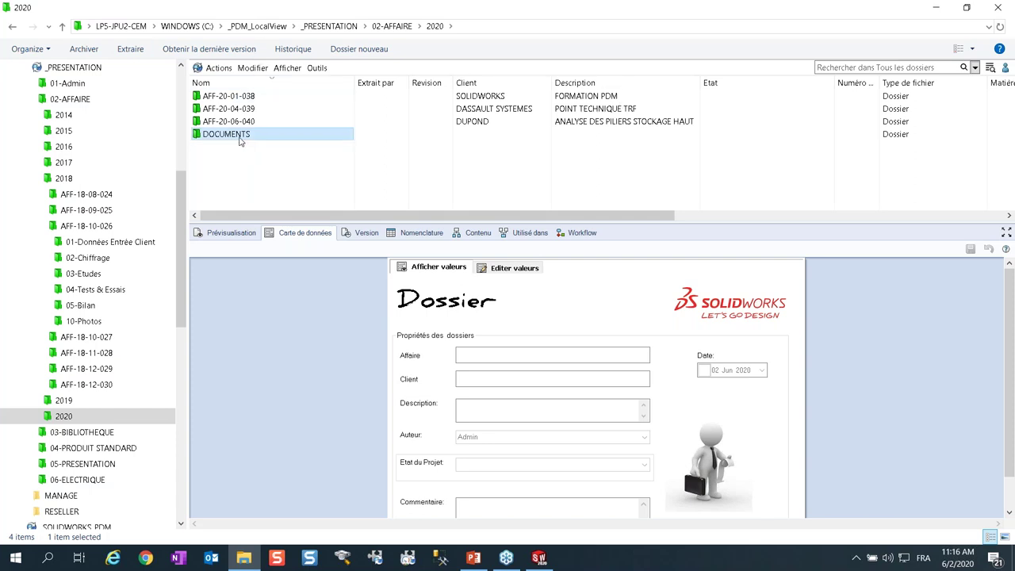
- Collapse the 2018 folder in the vault tree and reduce and move the vault window to uncover the desktop icons
{"action": "left_click", "coordinate": [34, 178]}
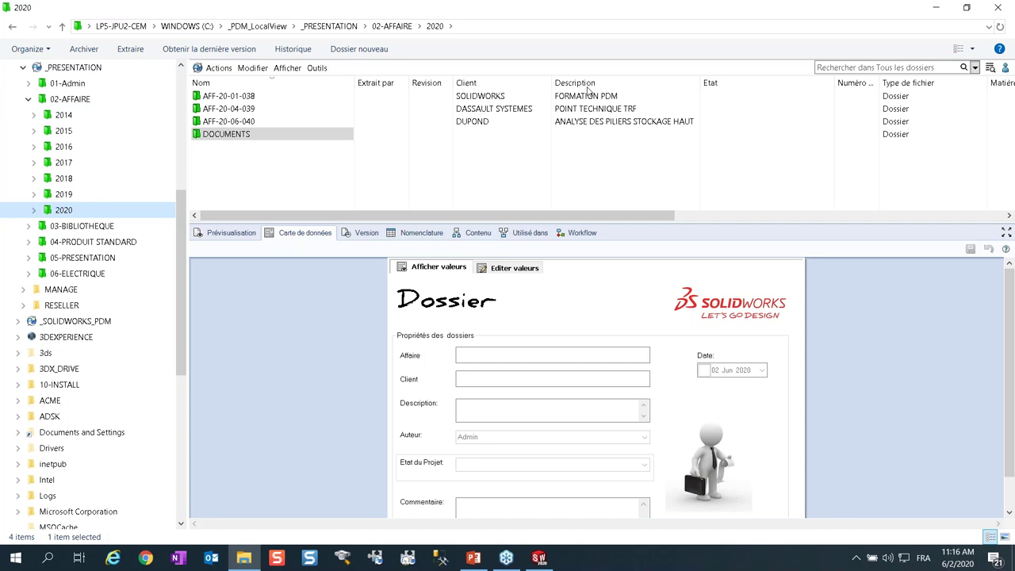
{"action": "left_click", "coordinate": [967, 9]}
{"action": "left_click_drag", "start_coordinate": [476, 32], "coordinate": [599, 36]}
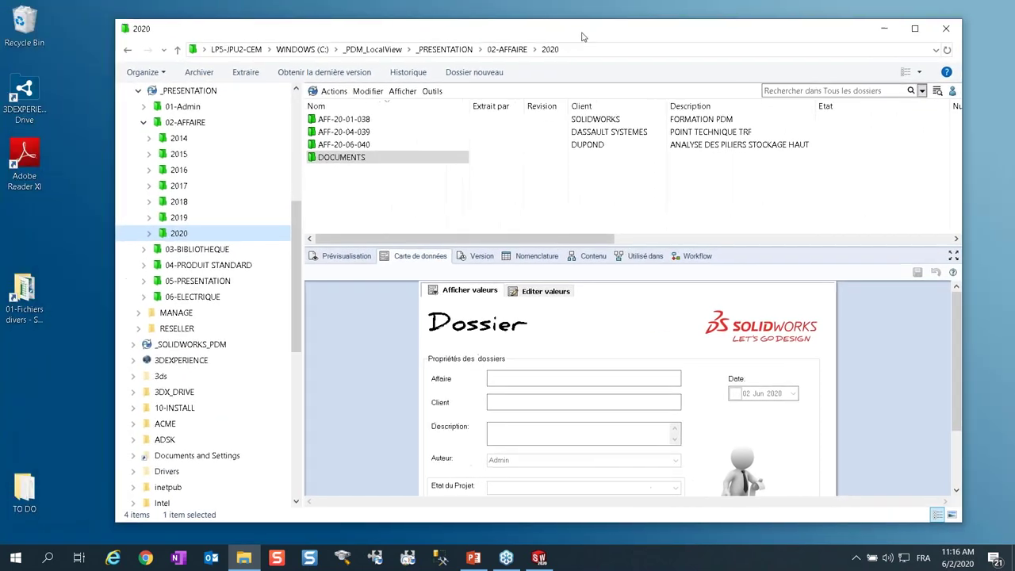
{"action": "left_click_drag", "start_coordinate": [141, 153], "coordinate": [270, 154]}
{"action": "left_click_drag", "start_coordinate": [640, 32], "coordinate": [671, 25]}
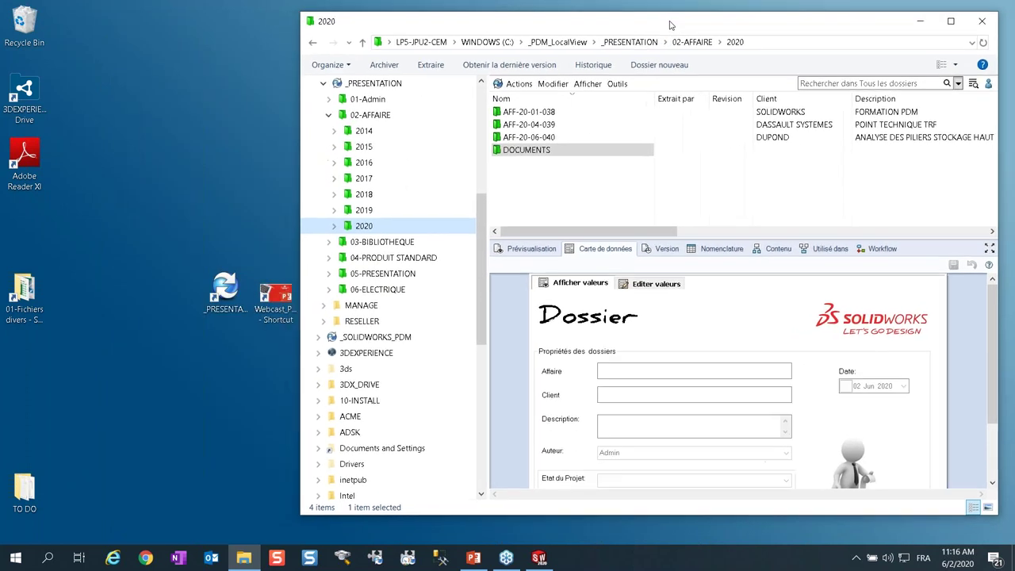
- Open the 01-Fichiers divers folder from the desktop and place it side by side with the vault's 2020 folder
{"action": "left_click", "coordinate": [24, 294]}
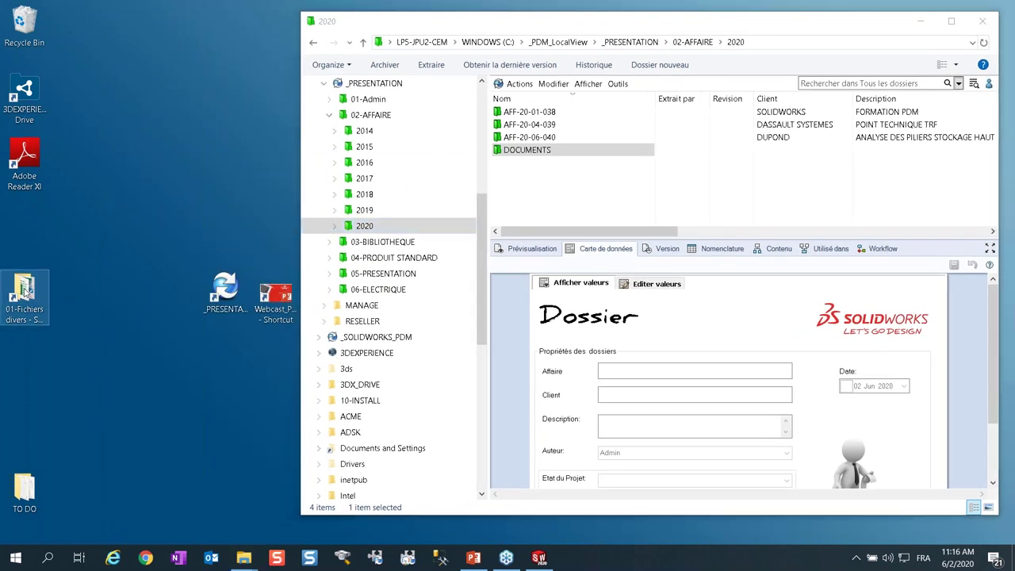
{"action": "double_click", "coordinate": [23, 293]}
{"action": "left_click_drag", "start_coordinate": [577, 46], "coordinate": [0, 53]}
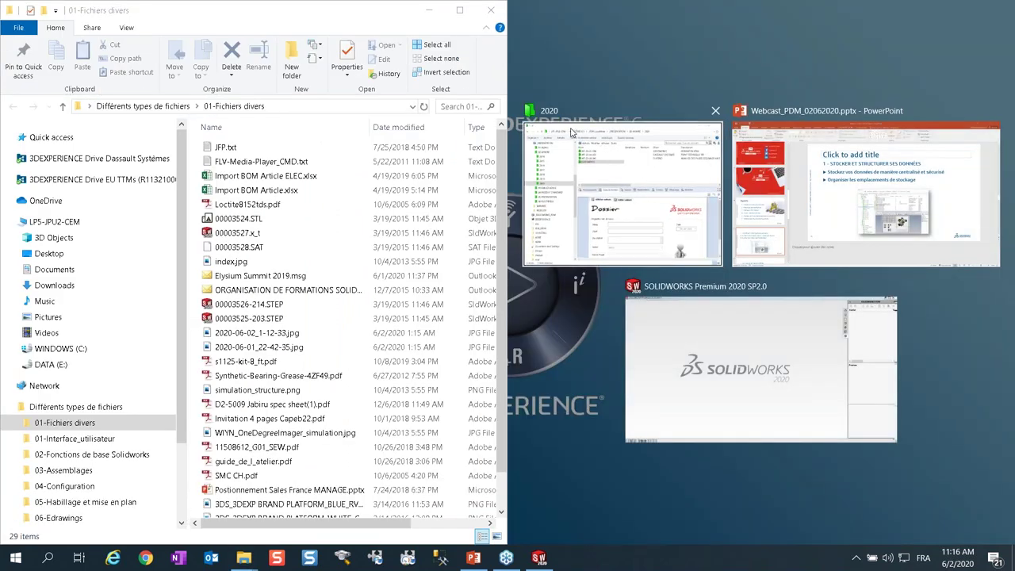
{"action": "left_click", "coordinate": [571, 132]}
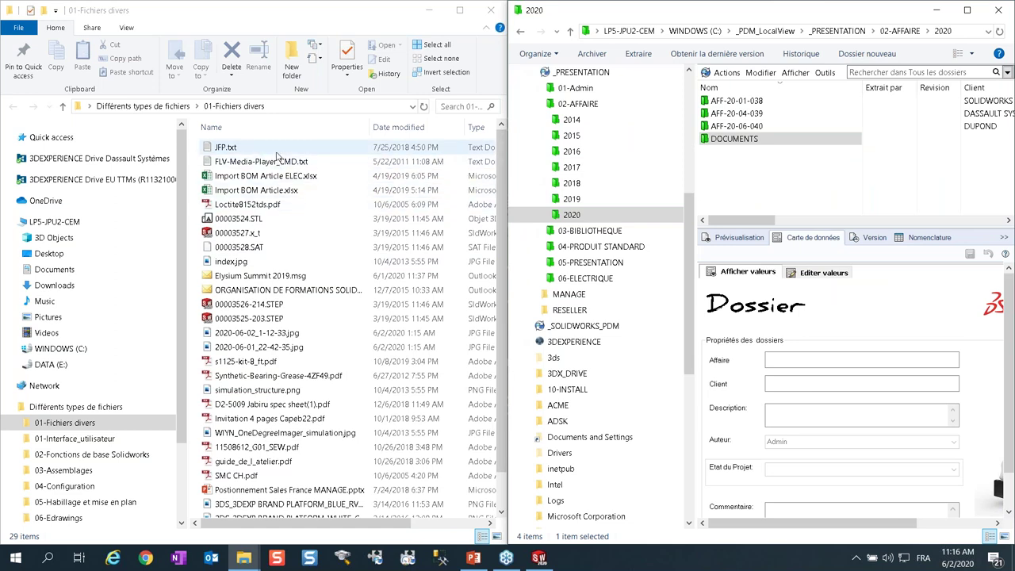
- Copy the files from JFP.txt through 2020-06-01_22-42-35.jpg in 01-Fichiers divers into the vault's DOCUMENTS folder
{"action": "left_click", "coordinate": [277, 156]}
{"action": "left_click", "coordinate": [277, 151]}
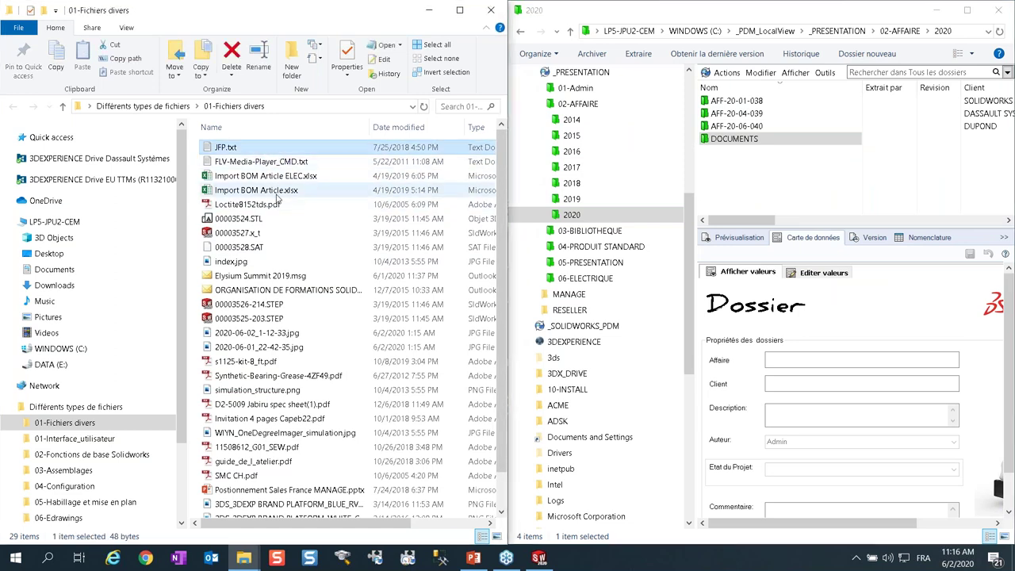
{"action": "left_click", "coordinate": [277, 346], "text": "shift"}
{"action": "left_click_drag", "start_coordinate": [258, 236], "coordinate": [805, 179]}
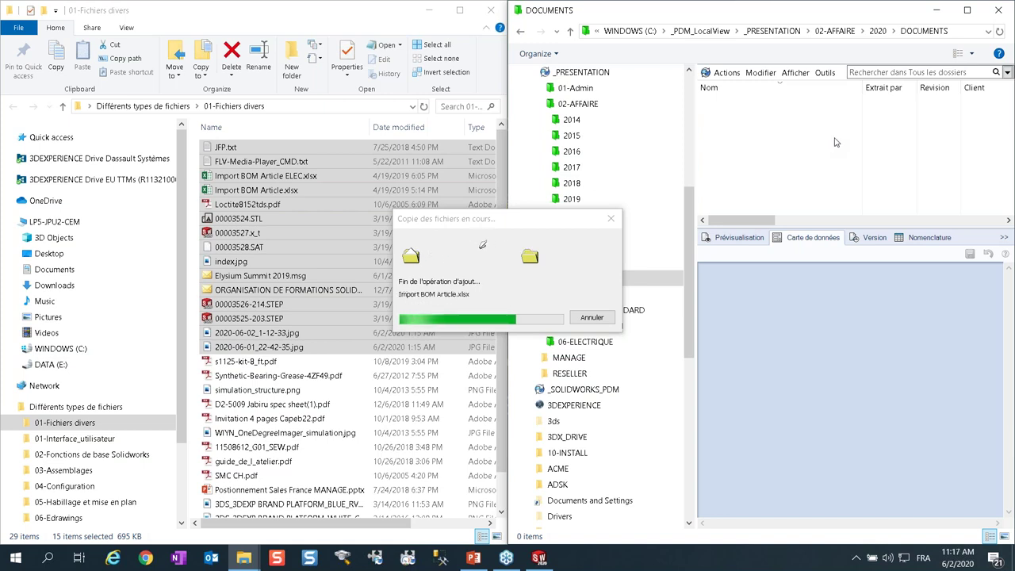
- Maximize the vault window, widen the file name column and enlarge the file list to show every file in DOCUMENTS
{"action": "left_click", "coordinate": [967, 9]}
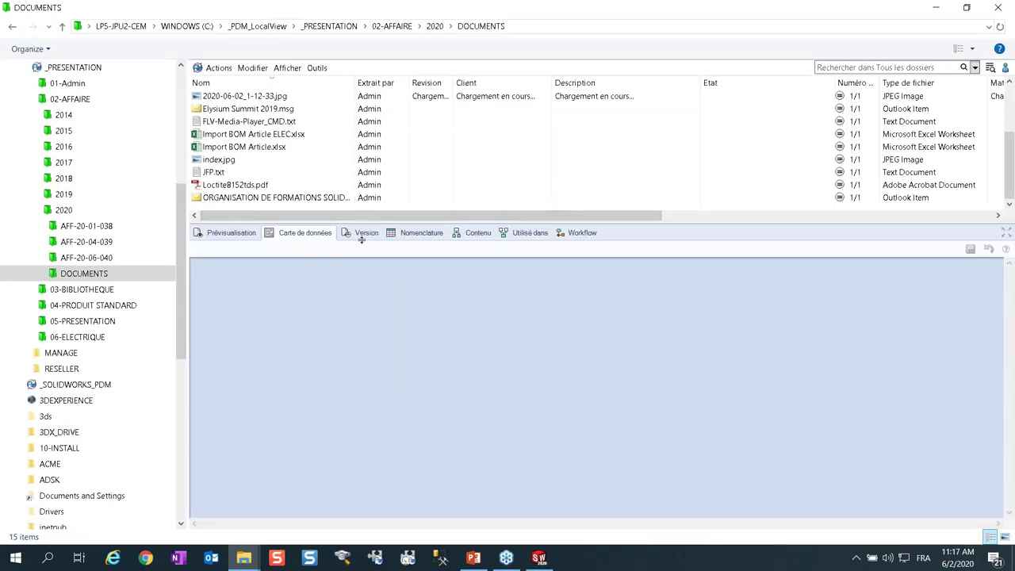
{"action": "left_click_drag", "start_coordinate": [361, 239], "coordinate": [360, 288]}
{"action": "left_click_drag", "start_coordinate": [355, 84], "coordinate": [410, 84]}
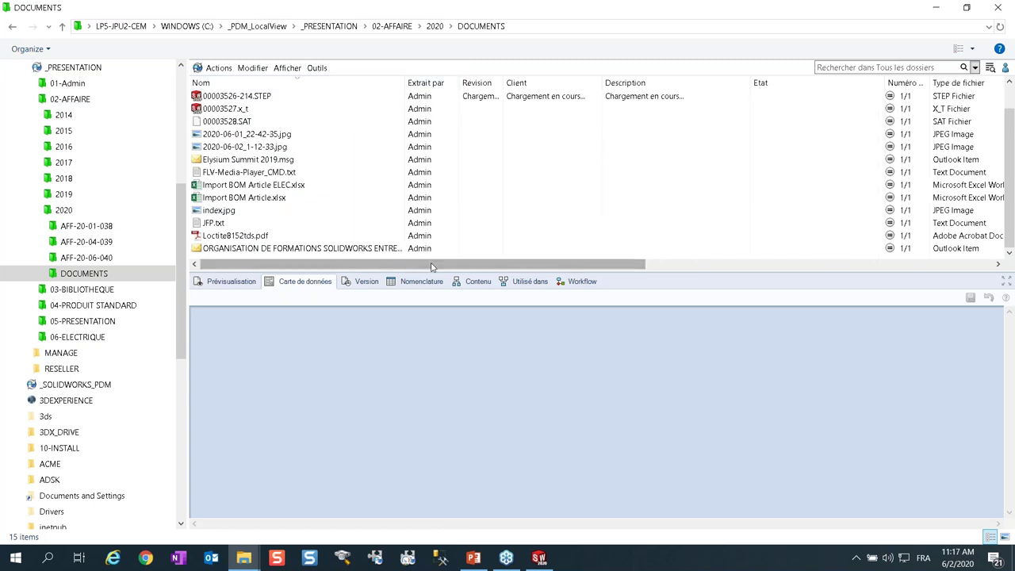
{"action": "left_click_drag", "start_coordinate": [426, 276], "coordinate": [426, 292]}
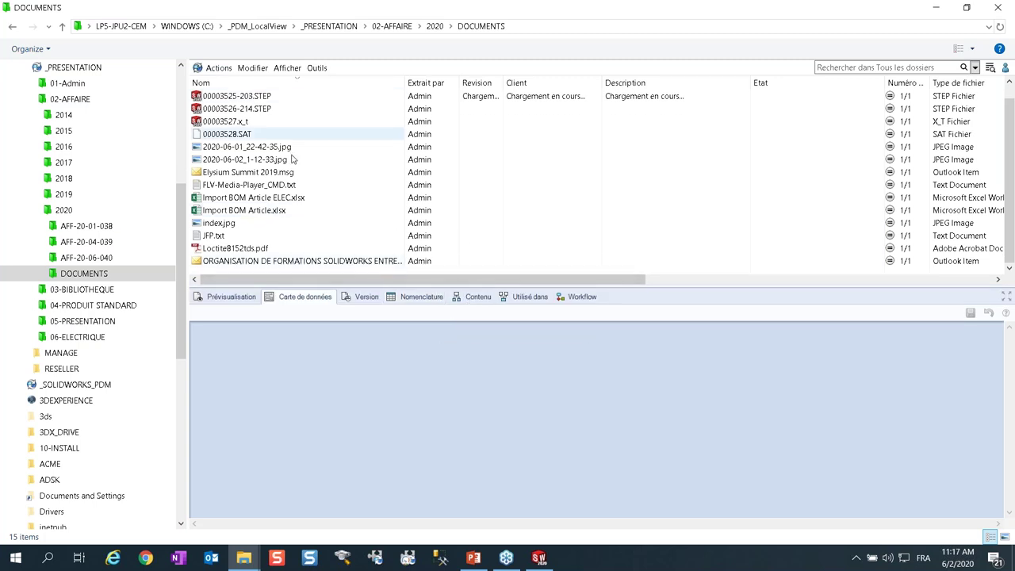
{"action": "left_click_drag", "start_coordinate": [349, 287], "coordinate": [347, 307]}
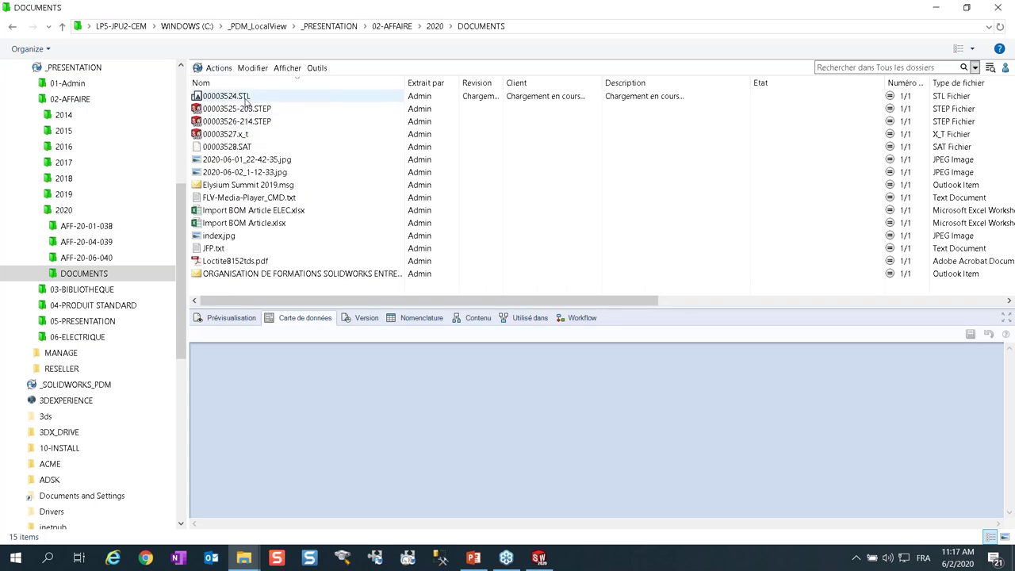
- Check in all the files in DOCUMENTS, slightly widen the file name column and clear the selection
{"action": "left_click", "coordinate": [246, 100]}
{"action": "left_click", "coordinate": [283, 274], "text": "shift"}
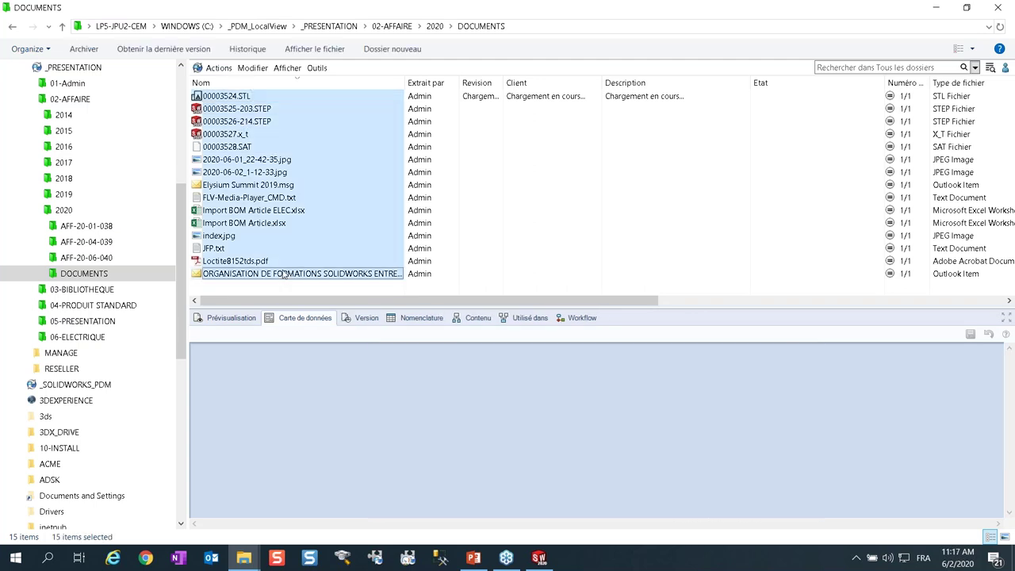
{"action": "left_click", "coordinate": [94, 50]}
{"action": "left_click", "coordinate": [638, 475]}
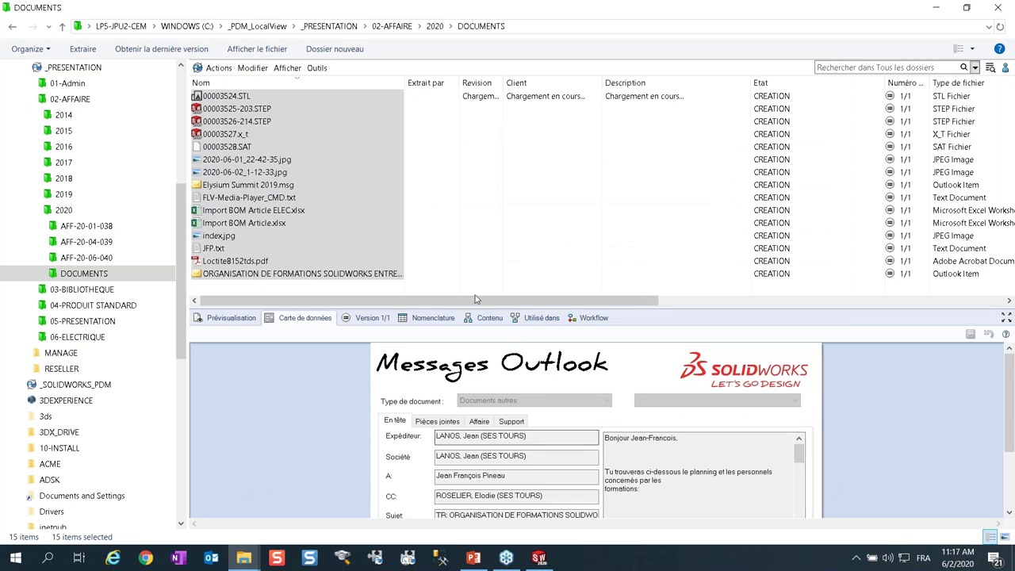
{"action": "left_click_drag", "start_coordinate": [410, 83], "coordinate": [414, 83]}
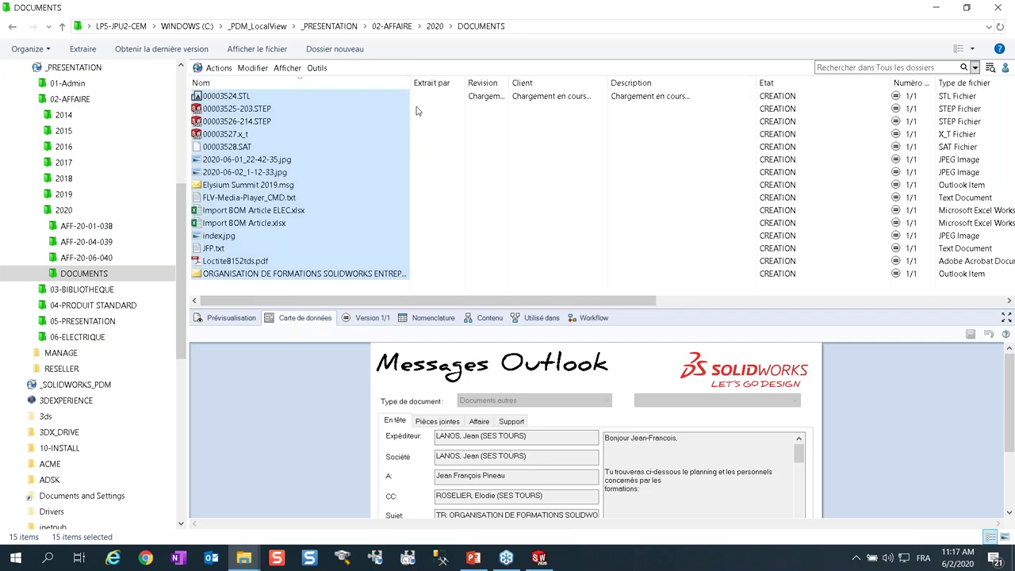
{"action": "left_click", "coordinate": [456, 134]}
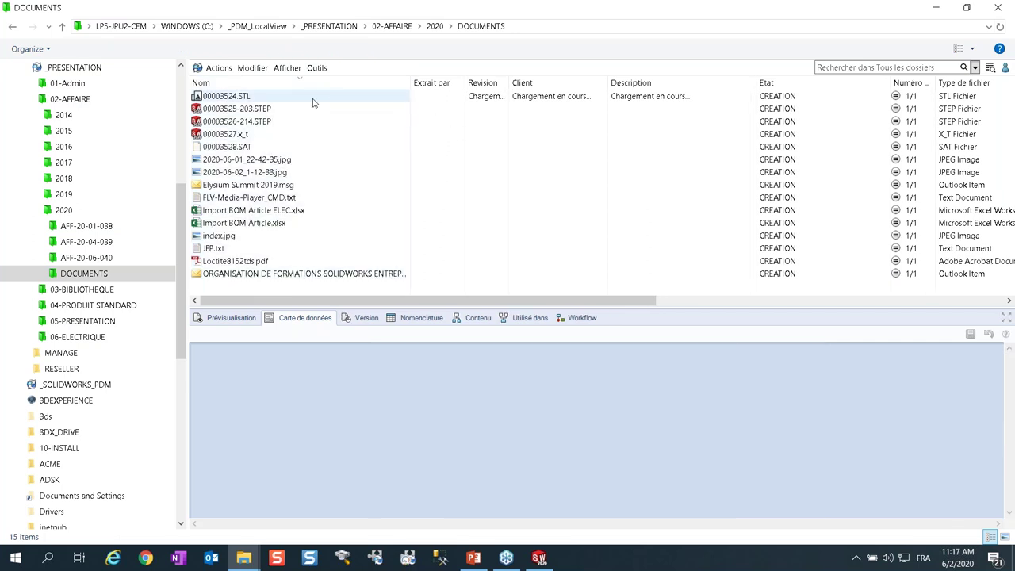
- View the data card and 3D preview of 00003524.STL and the 3D preview of 00003525-203.STEP
{"action": "left_click", "coordinate": [299, 99]}
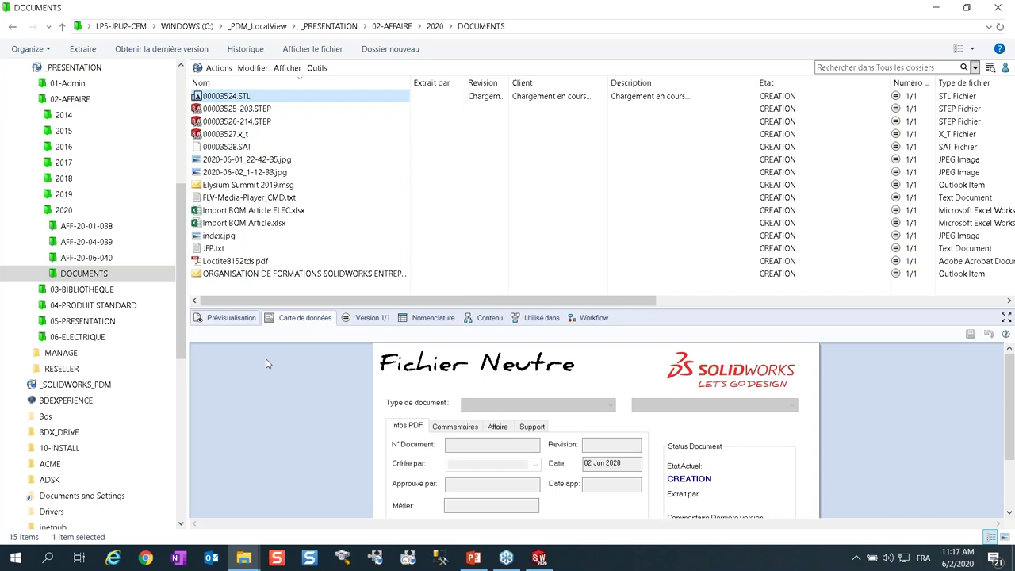
{"action": "left_click", "coordinate": [234, 318]}
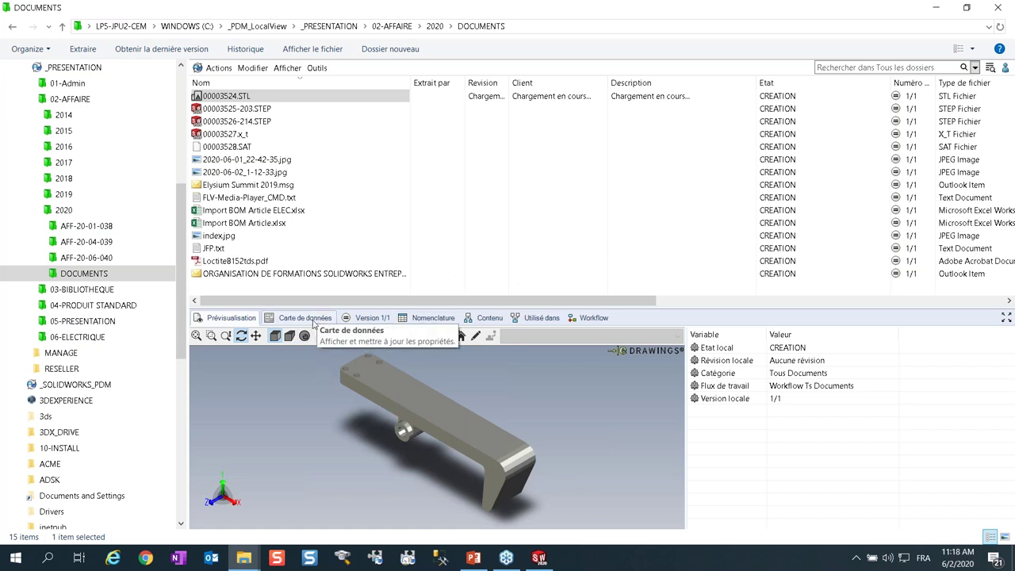
{"action": "left_click_drag", "start_coordinate": [436, 418], "coordinate": [428, 389]}
{"action": "left_click", "coordinate": [259, 110]}
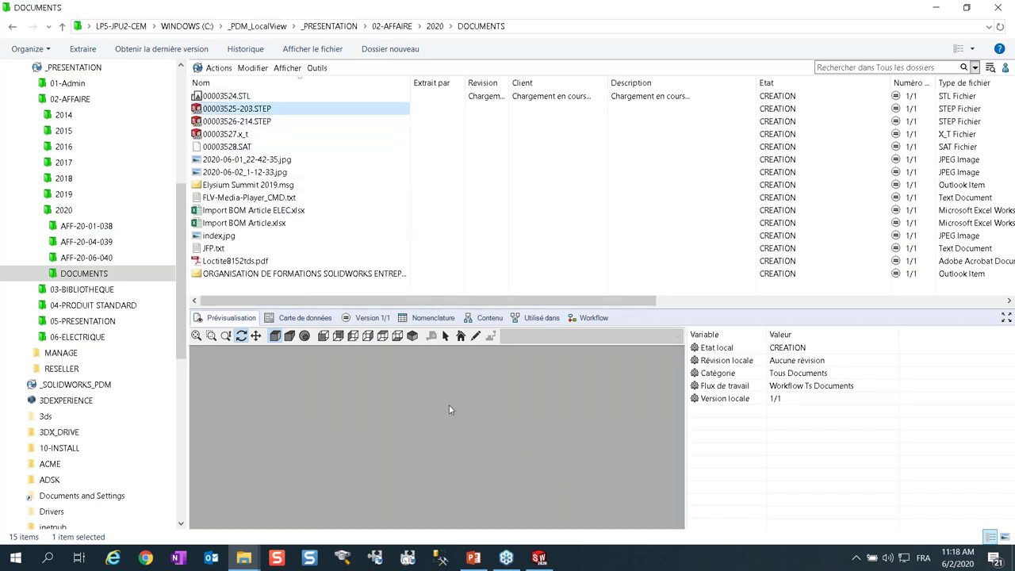
{"action": "left_click_drag", "start_coordinate": [494, 446], "coordinate": [520, 431]}
{"action": "scroll", "coordinate": [491, 432], "scroll_direction": "up", "scroll_amount": 6}
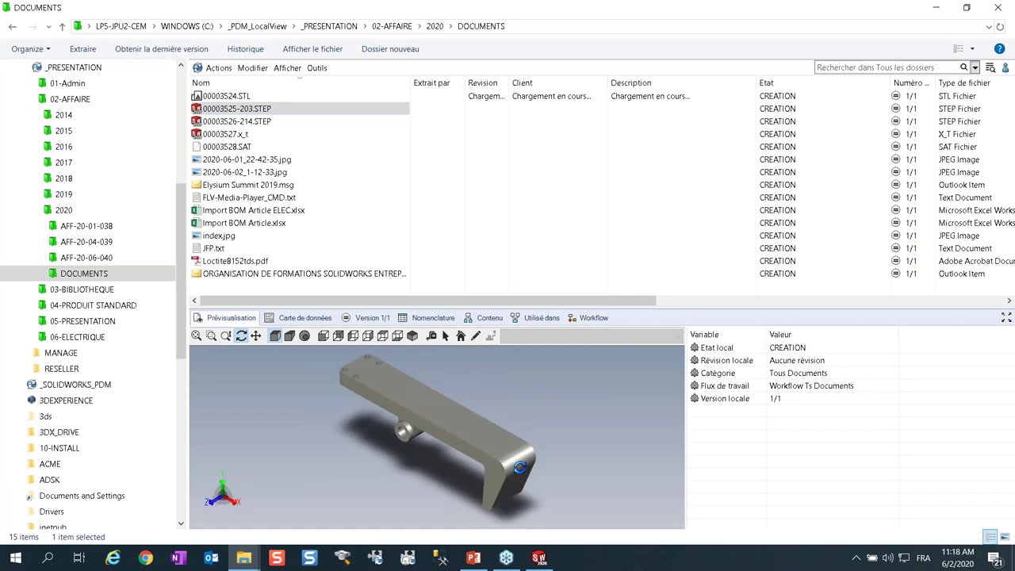
- Preview 00003527.x_t and 00003528.SAT, and rotate the SAT model
{"action": "left_click", "coordinate": [222, 134]}
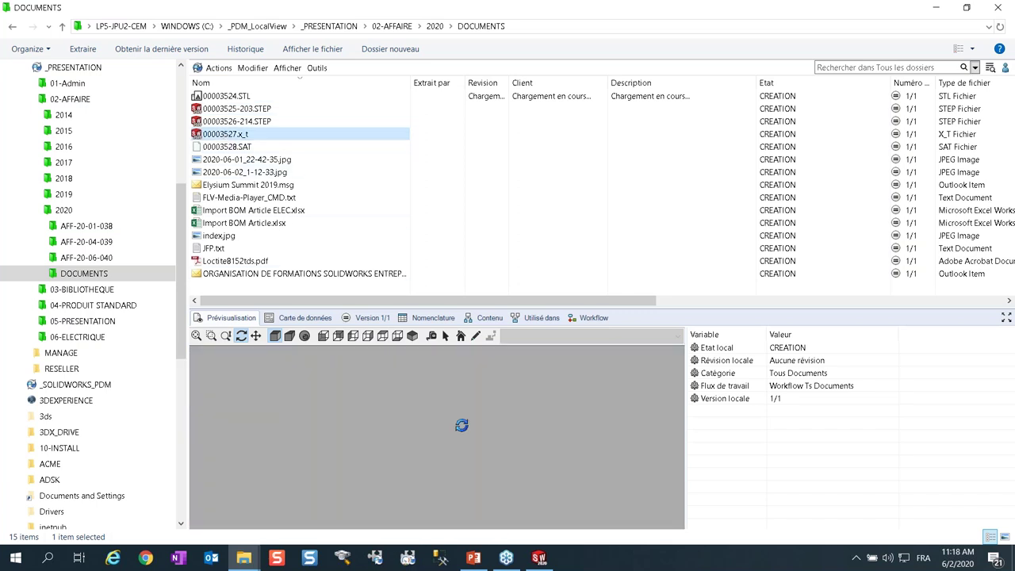
{"action": "left_click", "coordinate": [238, 146]}
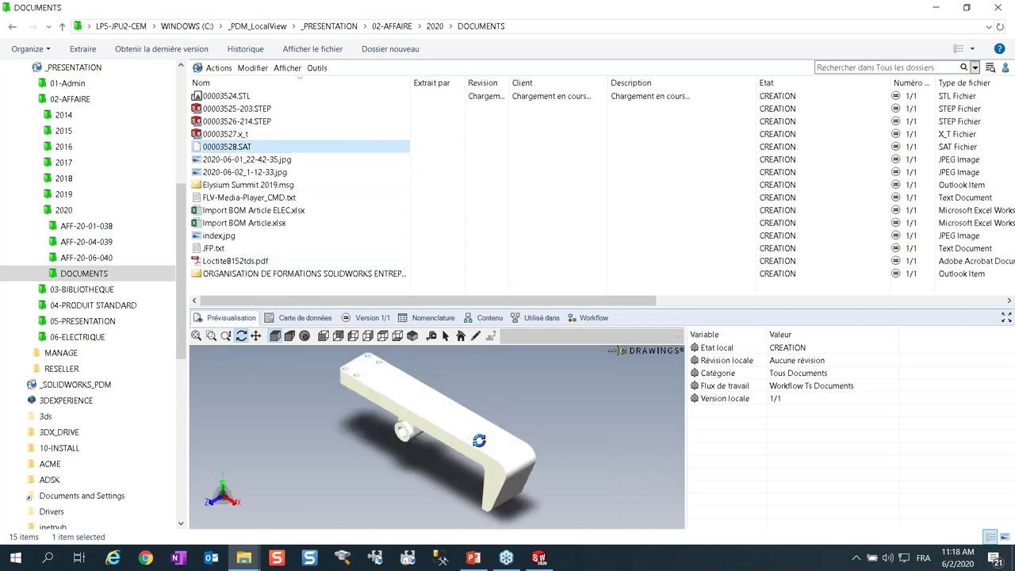
{"action": "left_click_drag", "start_coordinate": [478, 461], "coordinate": [503, 421]}
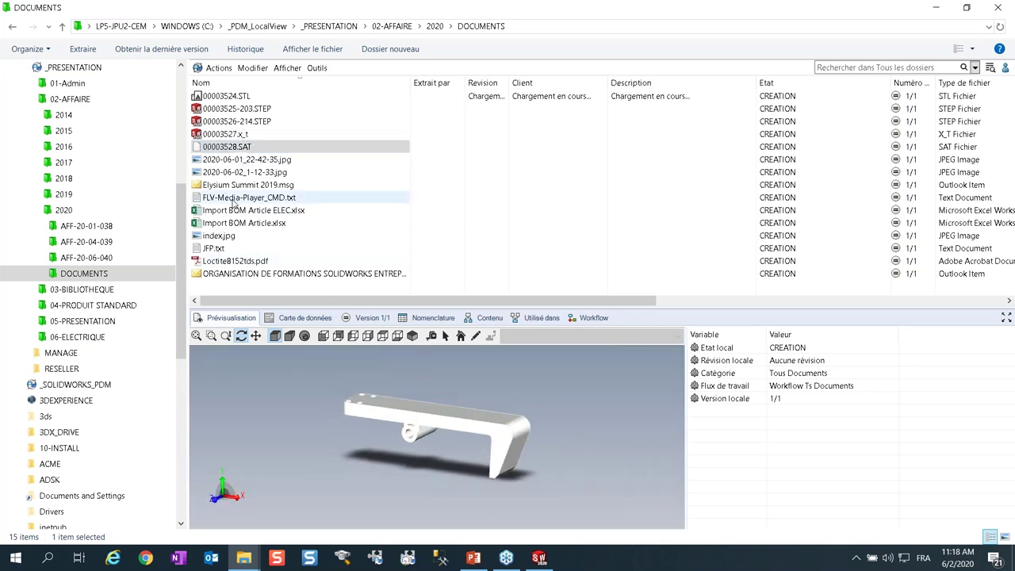
- Preview the two images 2020-06-01_22-42-35.jpg and 2020-06-02_1-12-33.jpg, enlarge the preview area and preview Import BOM Article.xlsx
{"action": "left_click", "coordinate": [246, 160]}
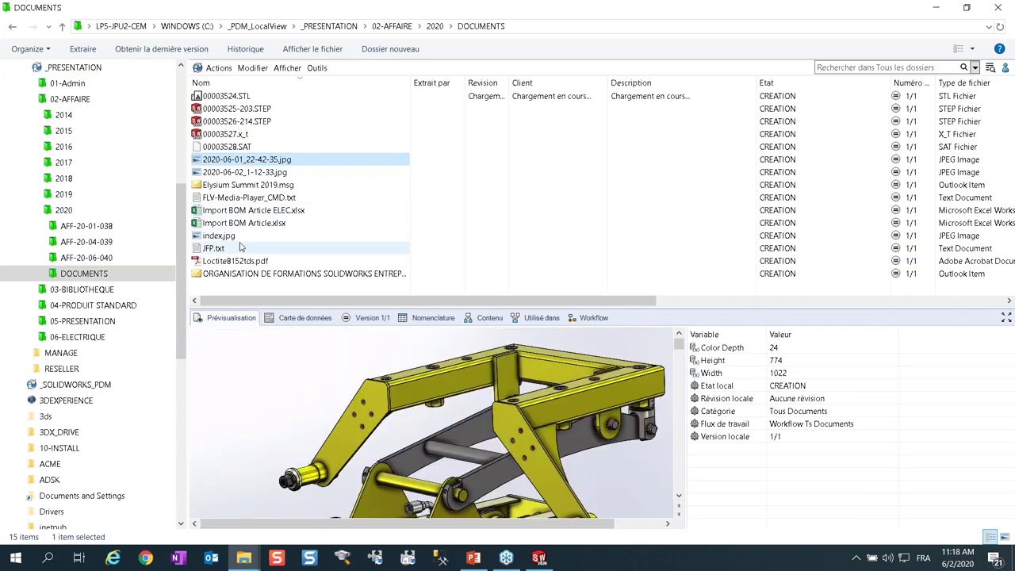
{"action": "left_click", "coordinate": [236, 173]}
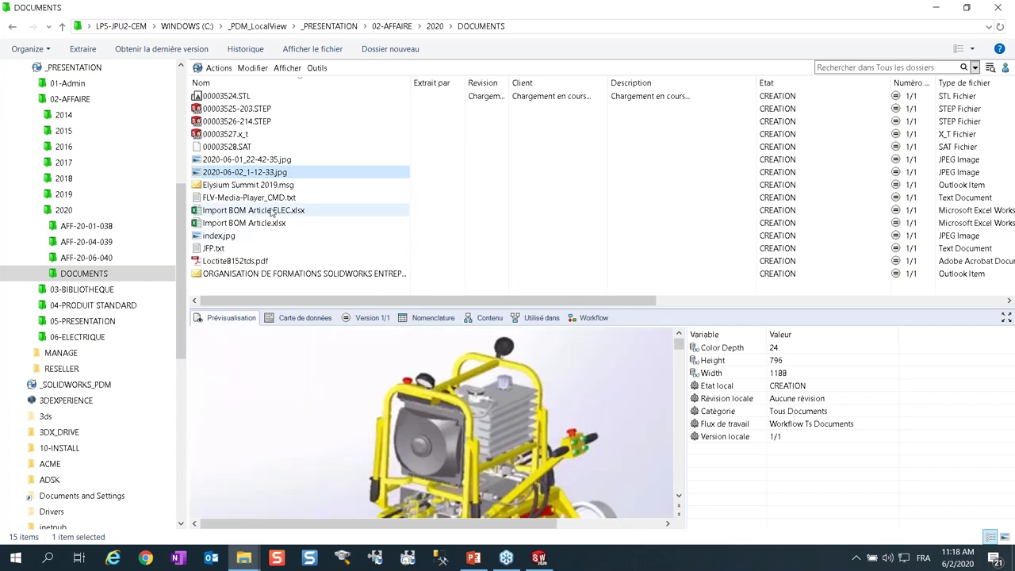
{"action": "left_click", "coordinate": [316, 307]}
{"action": "left_click_drag", "start_coordinate": [316, 307], "coordinate": [326, 248]}
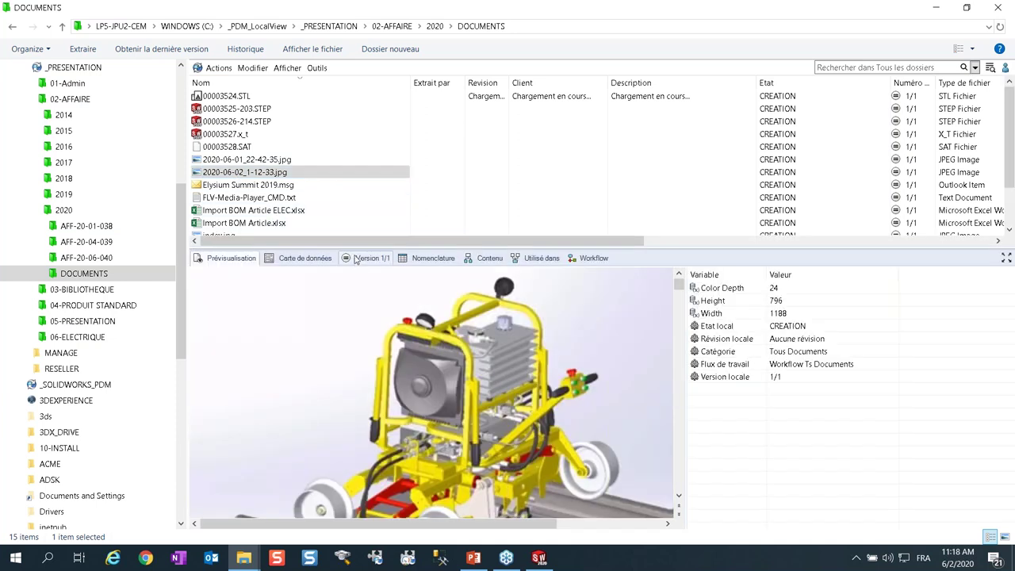
{"action": "scroll", "coordinate": [365, 218], "scroll_direction": "down", "scroll_amount": 2}
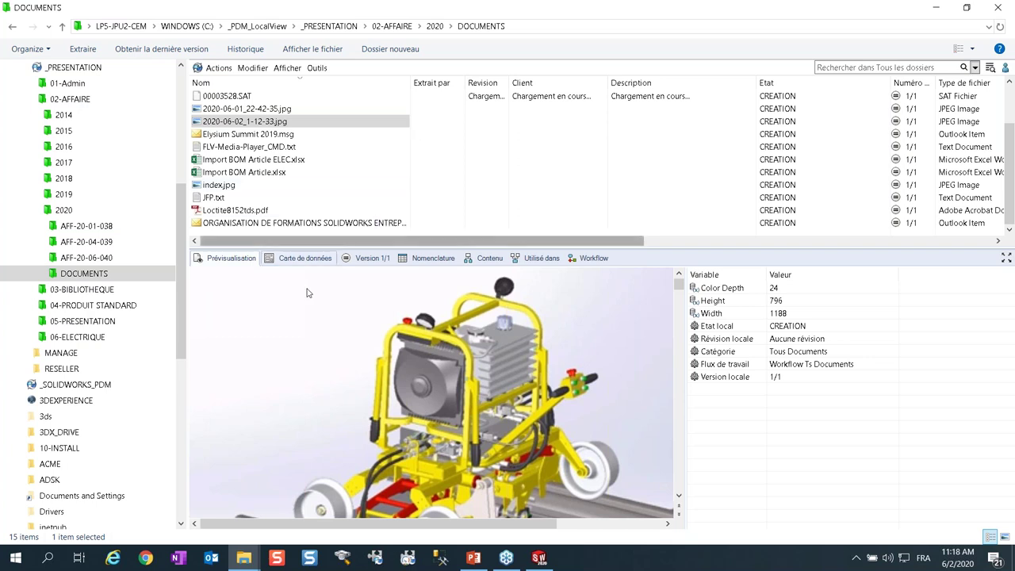
{"action": "left_click", "coordinate": [230, 172]}
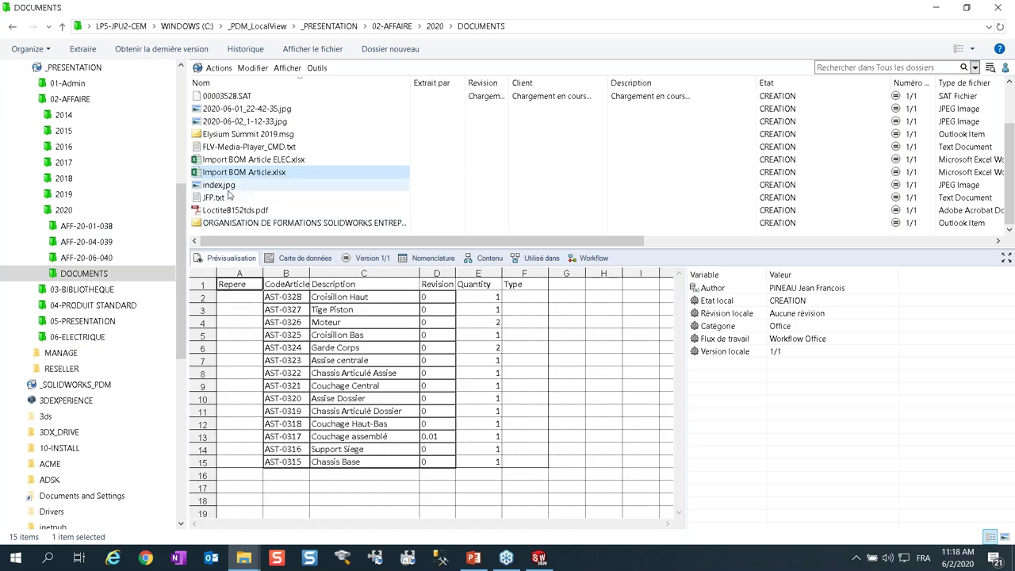
- View the preview and data card of Elysium Summit 2019.msg and enlarge the data card area
{"action": "left_click", "coordinate": [249, 135]}
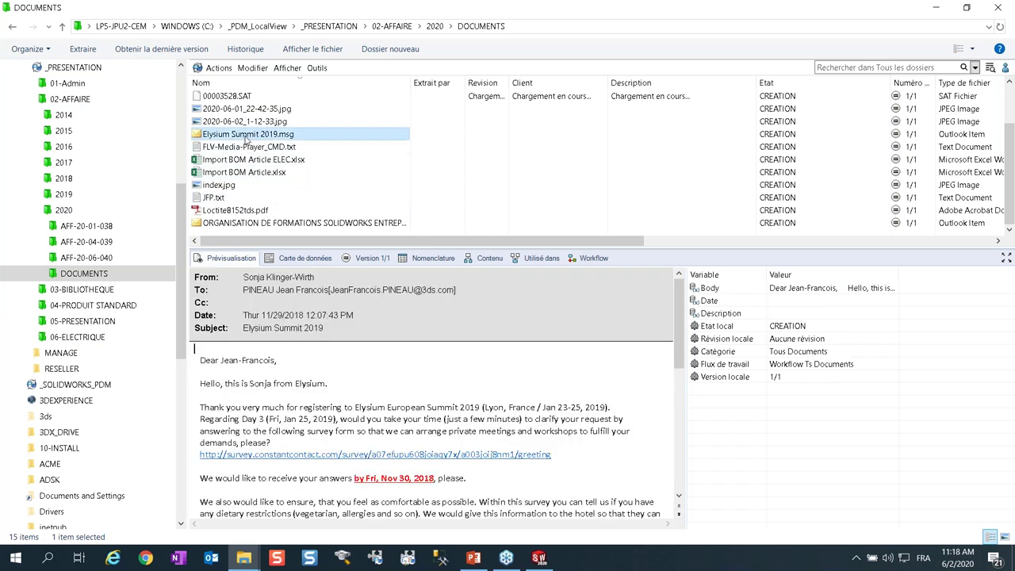
{"action": "left_click", "coordinate": [311, 259]}
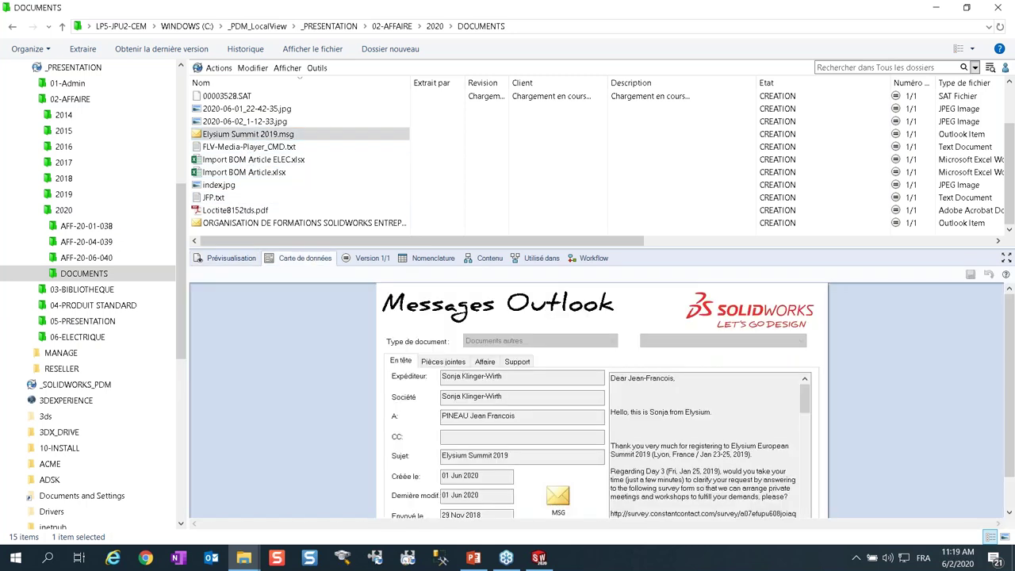
{"action": "left_click", "coordinate": [230, 261]}
{"action": "left_click", "coordinate": [306, 259]}
{"action": "left_click_drag", "start_coordinate": [600, 219], "coordinate": [600, 191]}
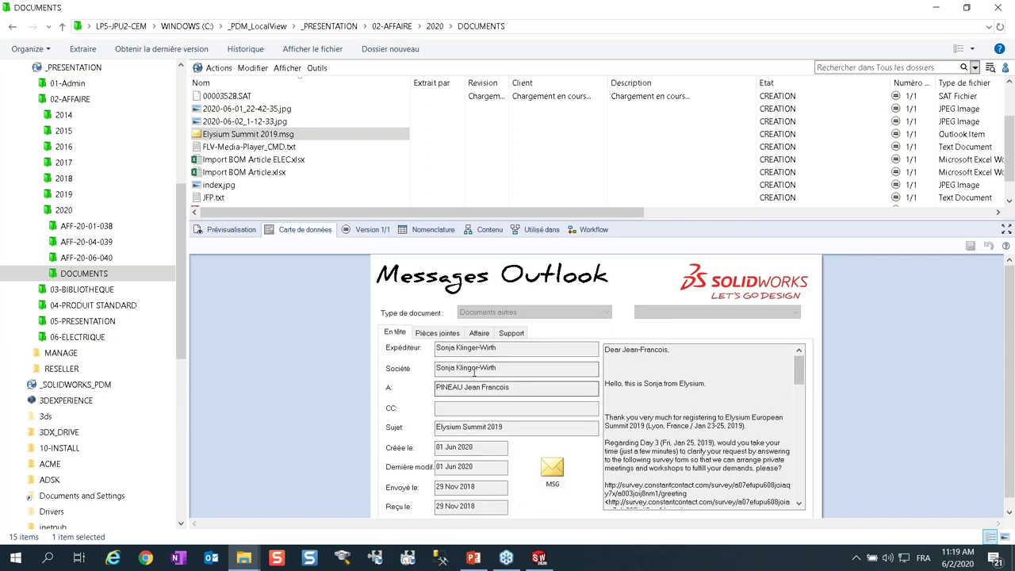
- Examine the message's sender and body, then its Pièces jointes and Affaire information, and return to the En tête section
{"action": "left_click_drag", "start_coordinate": [498, 350], "coordinate": [433, 351]}
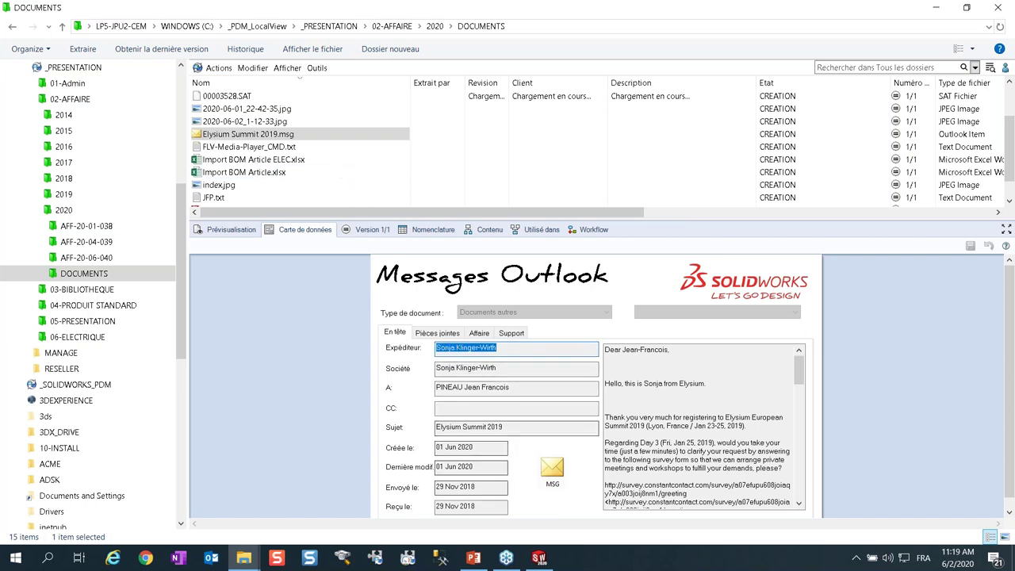
{"action": "scroll", "coordinate": [686, 449], "scroll_direction": "down", "scroll_amount": 1}
{"action": "mouse_move", "coordinate": [800, 365]}
{"action": "left_mouse_down"}
{"action": "mouse_move", "coordinate": [799, 476]}
{"action": "mouse_move", "coordinate": [799, 357]}
{"action": "left_mouse_up"}
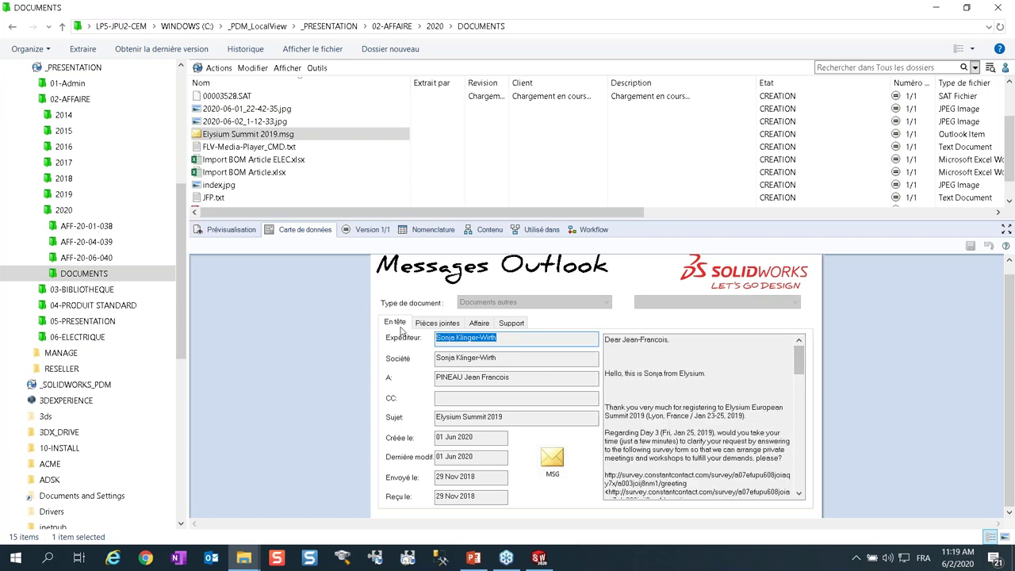
{"action": "left_click", "coordinate": [434, 323]}
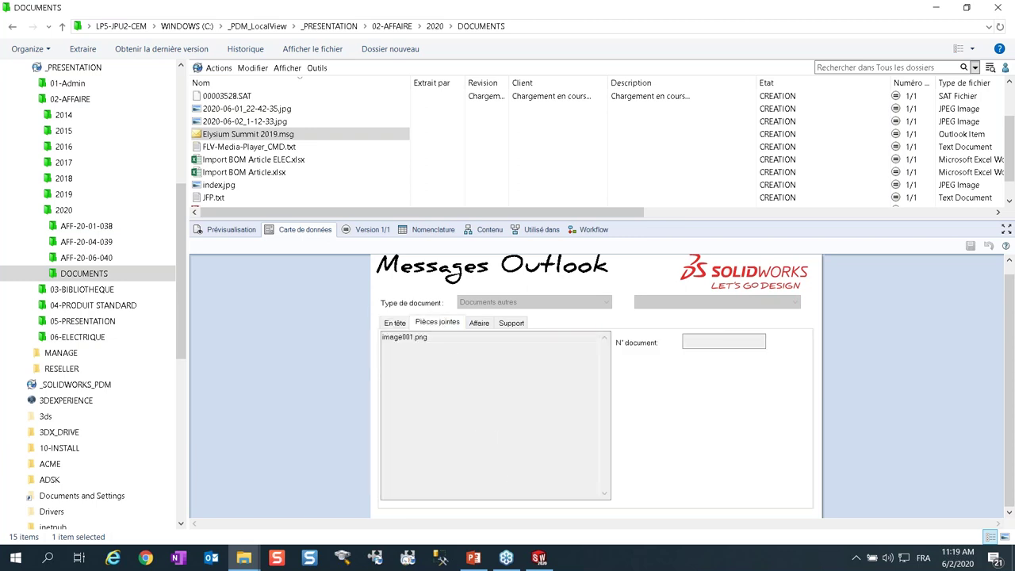
{"action": "left_click", "coordinate": [479, 323]}
{"action": "left_click", "coordinate": [402, 322]}
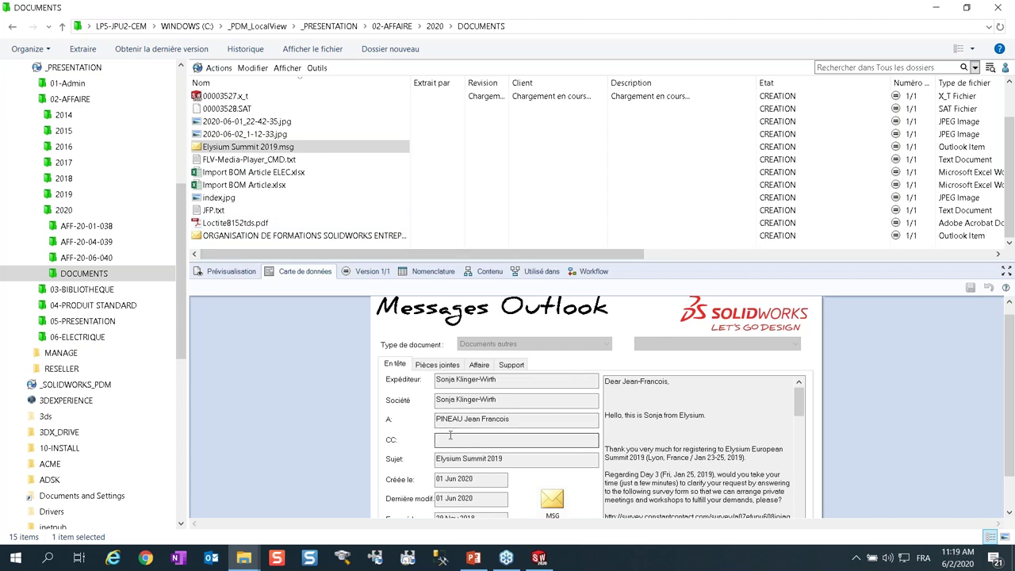
- Preview the text file FLV-Media-Player_CMD.txt
{"action": "left_click", "coordinate": [251, 161]}
{"action": "left_click", "coordinate": [248, 272]}
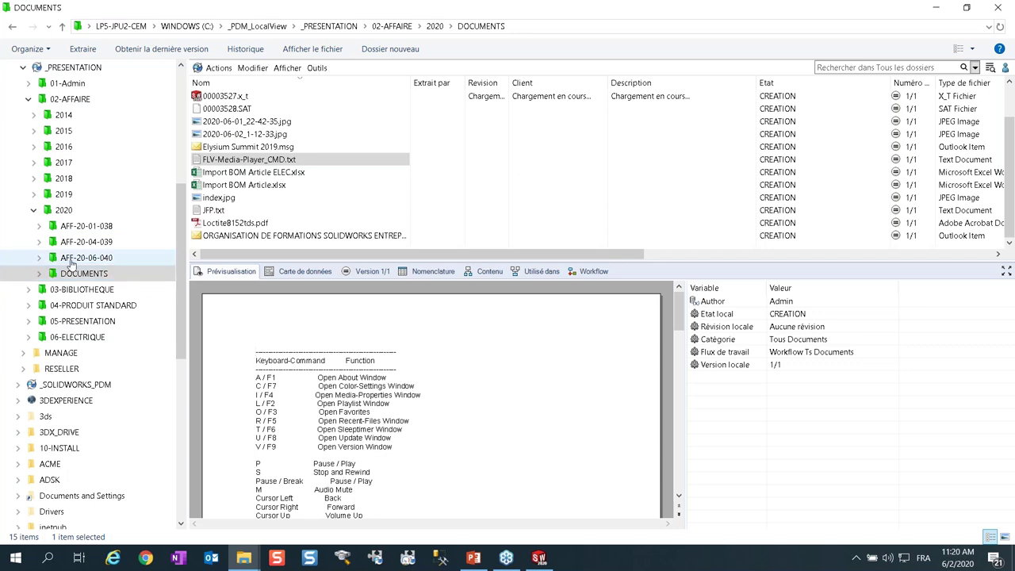
- Compare the subfolder structures of projects AFF-20-06-040 and AFF-20-04-039, and collapse both again
{"action": "left_click", "coordinate": [42, 258]}
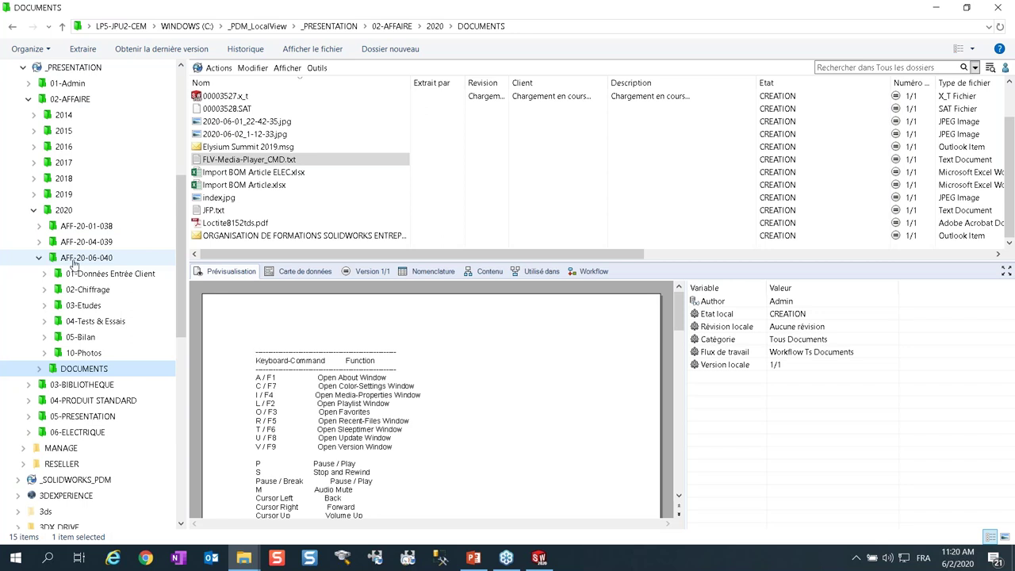
{"action": "left_click", "coordinate": [38, 242]}
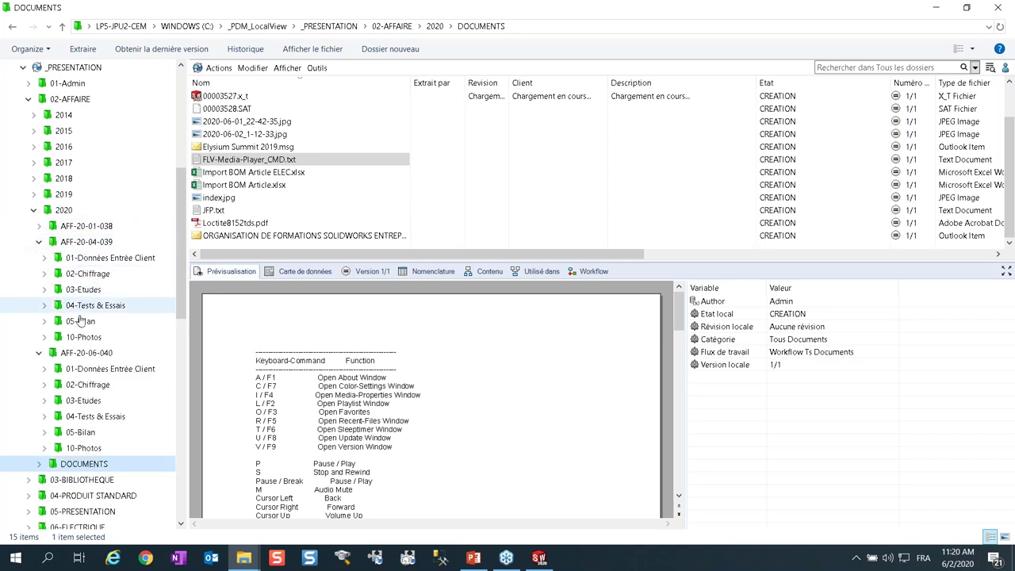
{"action": "left_click", "coordinate": [39, 242]}
{"action": "left_click", "coordinate": [40, 258]}
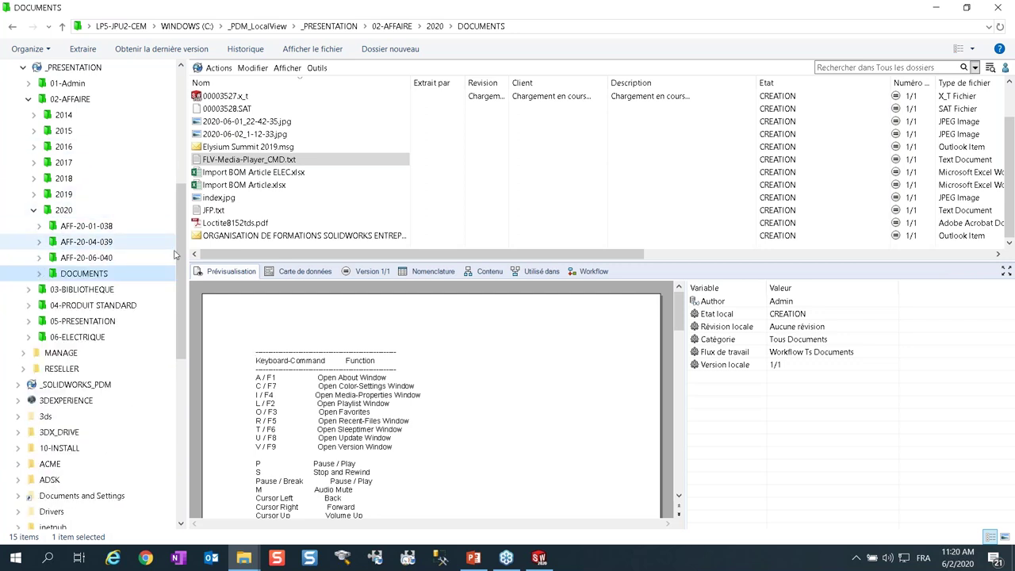
- Start a new project in the DOCUMENTS folder from the NOUVELLE AFFAIRE template and reposition its input form
{"action": "right_click", "coordinate": [441, 153]}
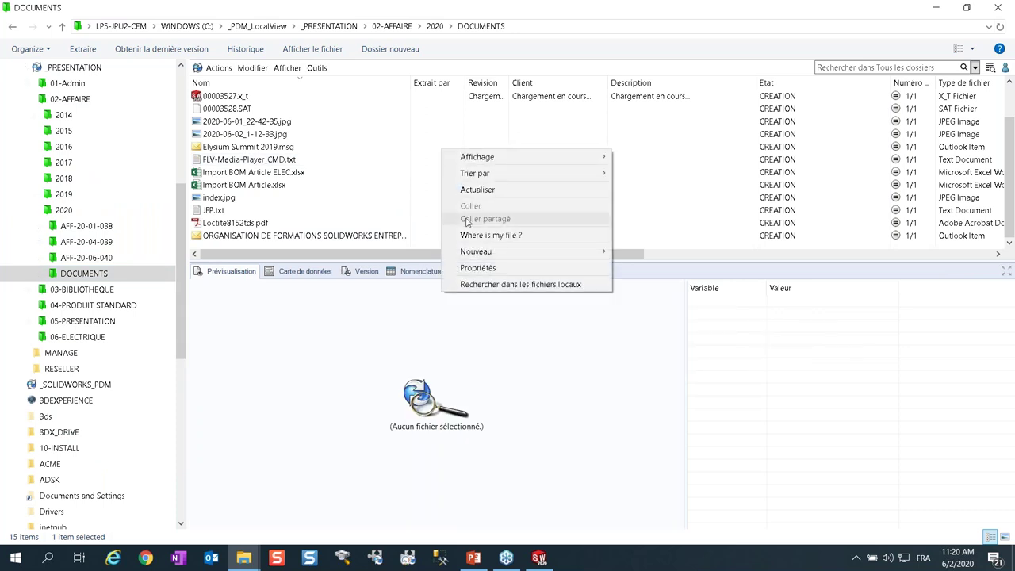
{"action": "mouse_move", "coordinate": [466, 252]}
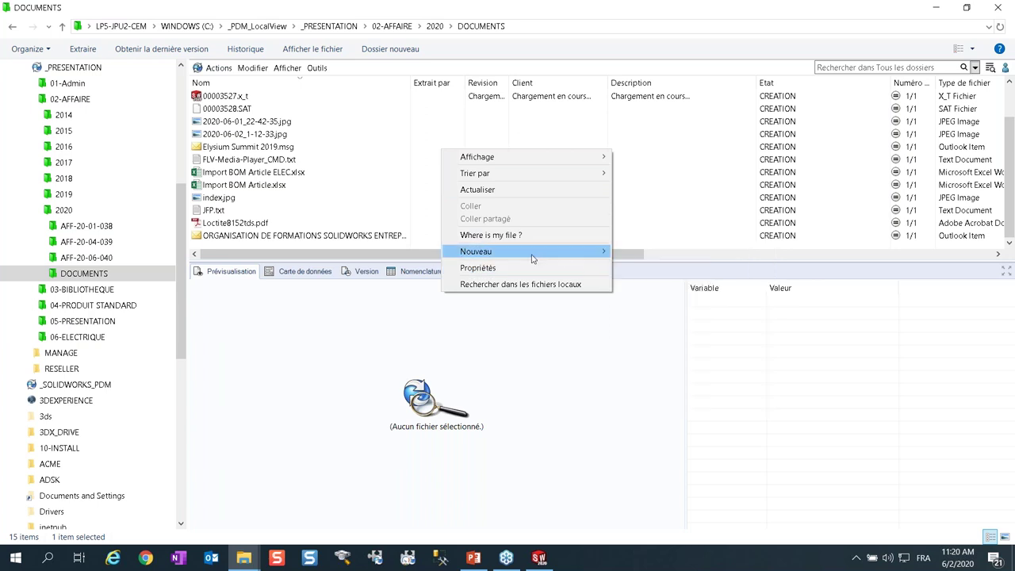
{"action": "left_click", "coordinate": [561, 254]}
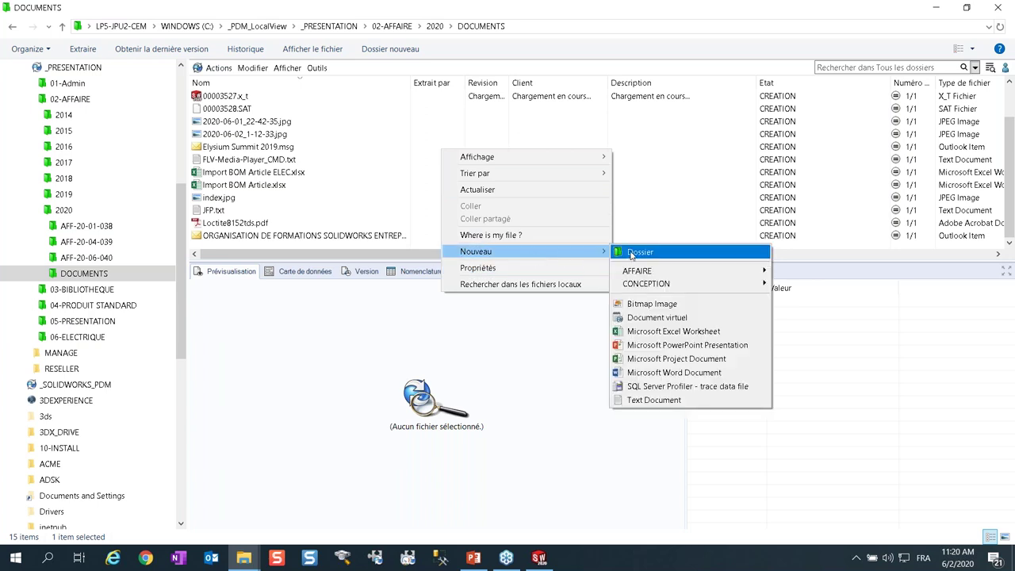
{"action": "mouse_move", "coordinate": [644, 273]}
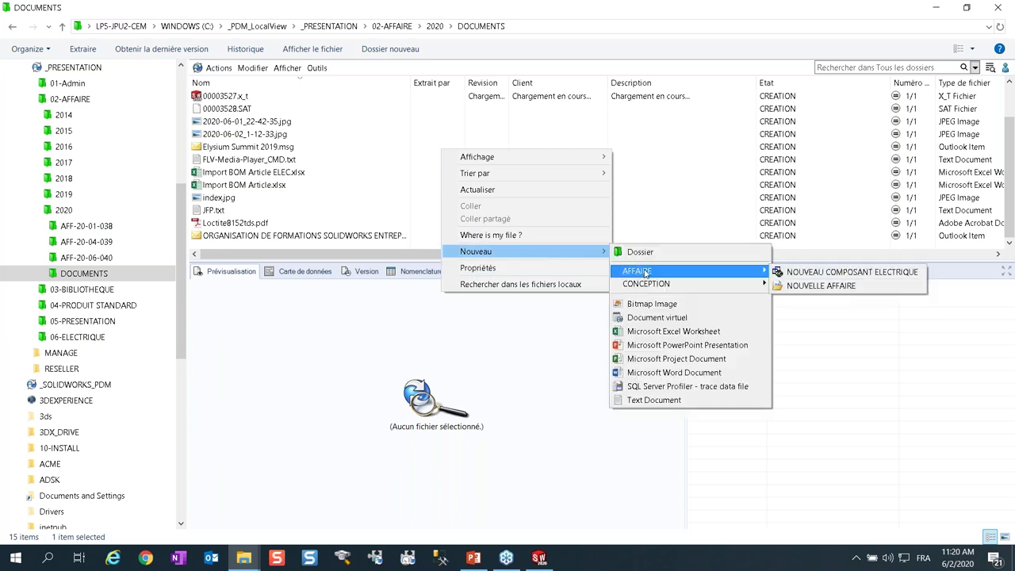
{"action": "left_click", "coordinate": [797, 287]}
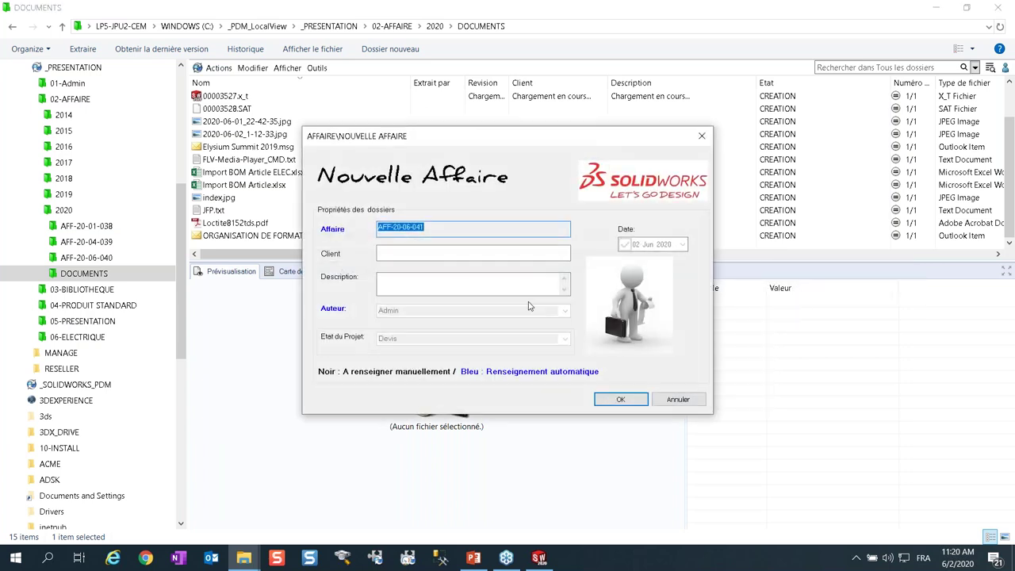
{"action": "left_click_drag", "start_coordinate": [467, 141], "coordinate": [435, 187]}
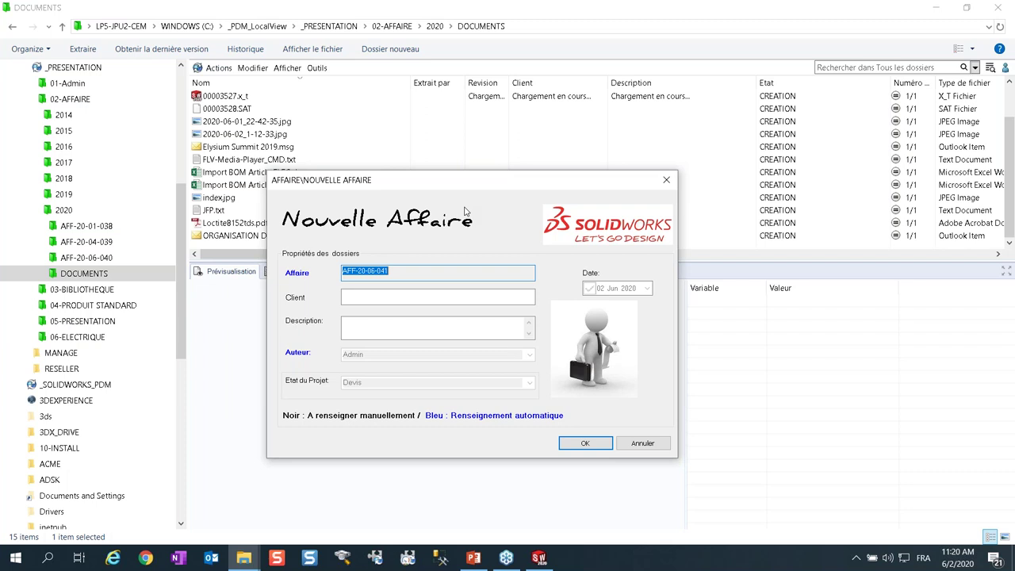
- Examine the parts of the automatically generated project number in the Affaire field
{"action": "left_click", "coordinate": [399, 275]}
{"action": "left_click_drag", "start_coordinate": [399, 274], "coordinate": [344, 268]}
{"action": "left_click", "coordinate": [390, 272]}
{"action": "left_click_drag", "start_coordinate": [387, 276], "coordinate": [334, 266]}
{"action": "left_click", "coordinate": [401, 273]}
{"action": "left_click_drag", "start_coordinate": [356, 270], "coordinate": [344, 269]}
{"action": "left_click_drag", "start_coordinate": [366, 272], "coordinate": [357, 271]}
{"action": "left_click", "coordinate": [372, 271]}
{"action": "left_click", "coordinate": [391, 272]}
- Enter the client's name and the description PRESENTATION PDM, and create the project
{"action": "left_click", "coordinate": [408, 297]}
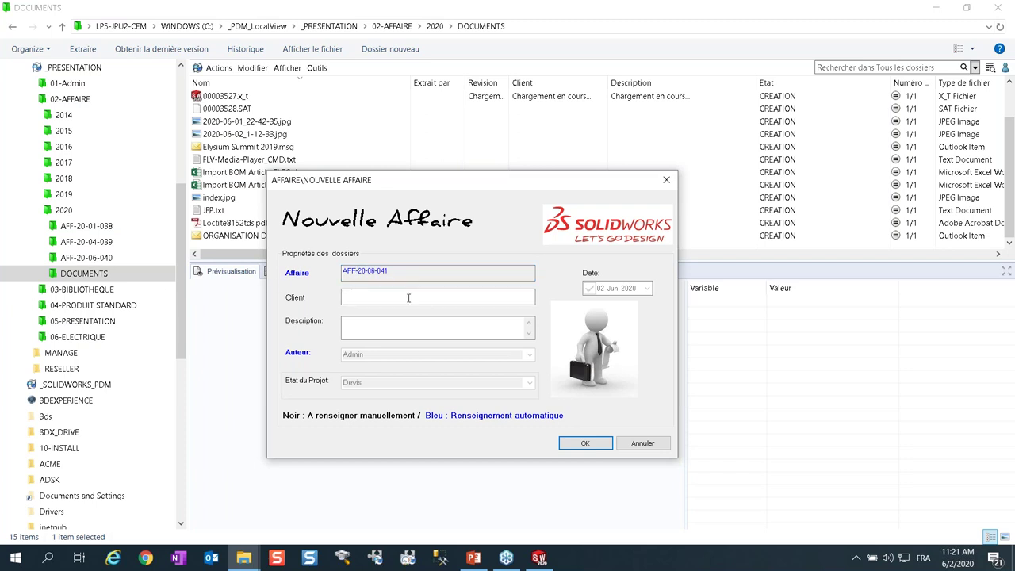
{"action": "type", "text": "DURAND"}
{"action": "left_click", "coordinate": [433, 329]}
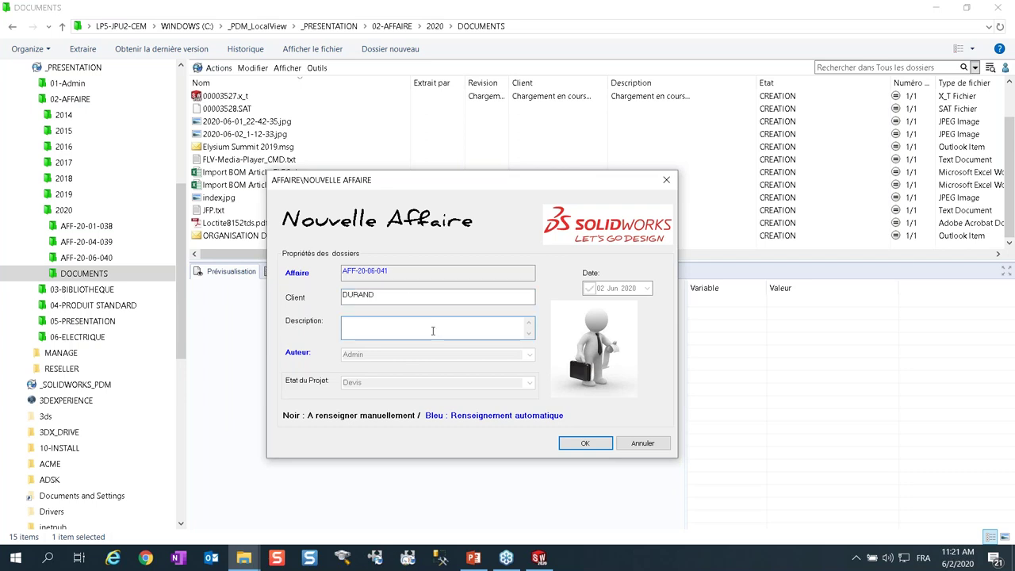
{"action": "type", "text": "PRESENTATION PDM"}
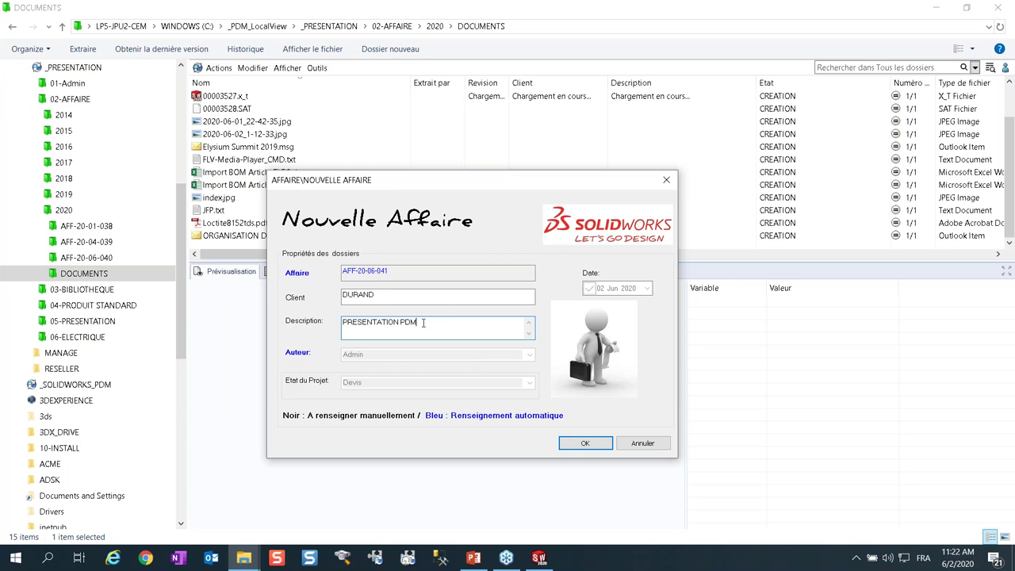
{"action": "left_click", "coordinate": [585, 443]}
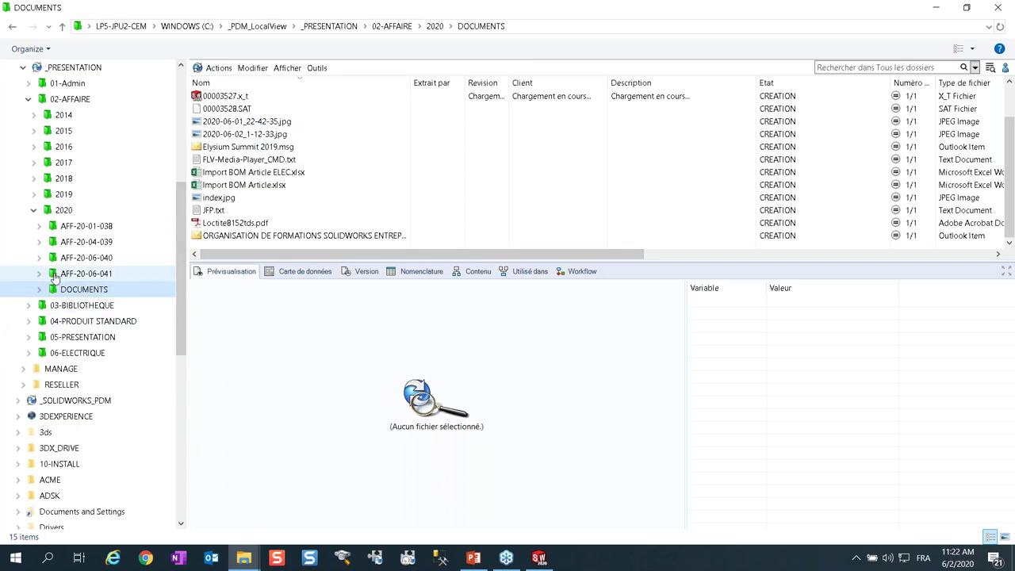
- Check the new project's client and description in the 2020 folder list, and open AFF-20-06-041
{"action": "left_click", "coordinate": [106, 260]}
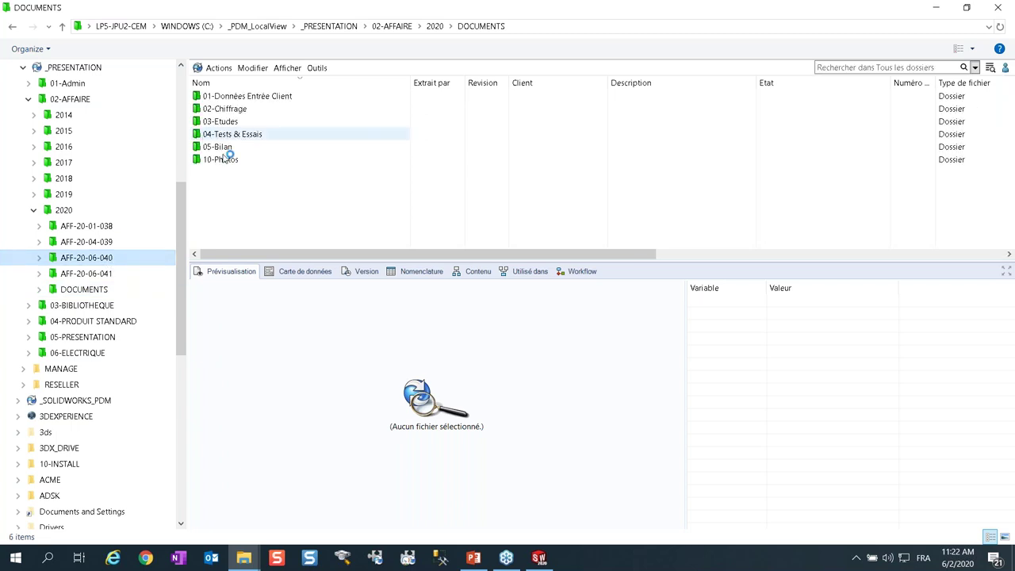
{"action": "left_click", "coordinate": [71, 211]}
{"action": "double_click", "coordinate": [238, 135]}
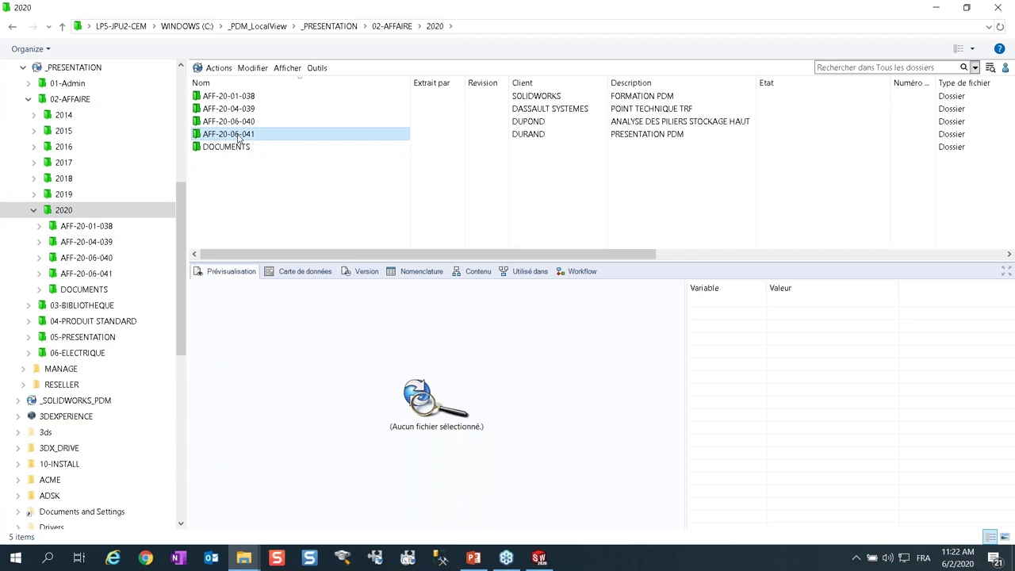
{"action": "left_click", "coordinate": [87, 215]}
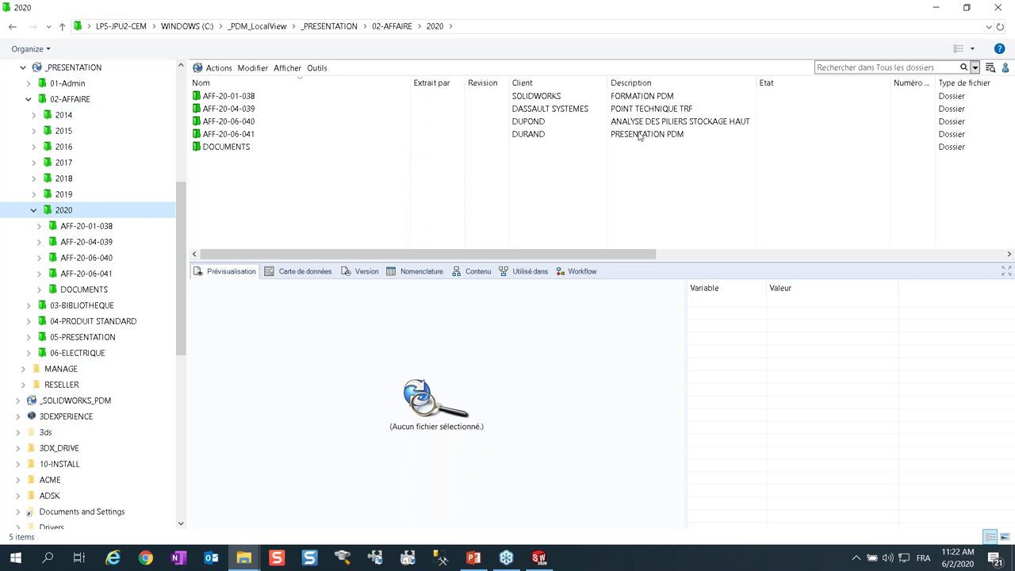
{"action": "left_click", "coordinate": [247, 139]}
{"action": "double_click", "coordinate": [247, 139]}
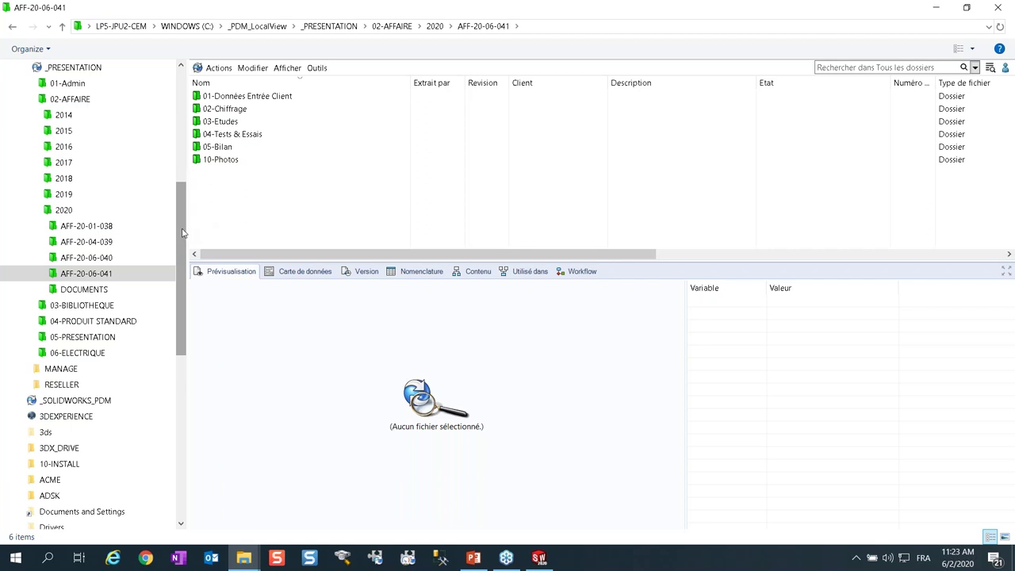
- Expand AFF-20-06-041, view the contents of 03-Etudes and preview AFF-20-06-041-Devis.xlsx in 02-Chiffrage
{"action": "left_click", "coordinate": [39, 273]}
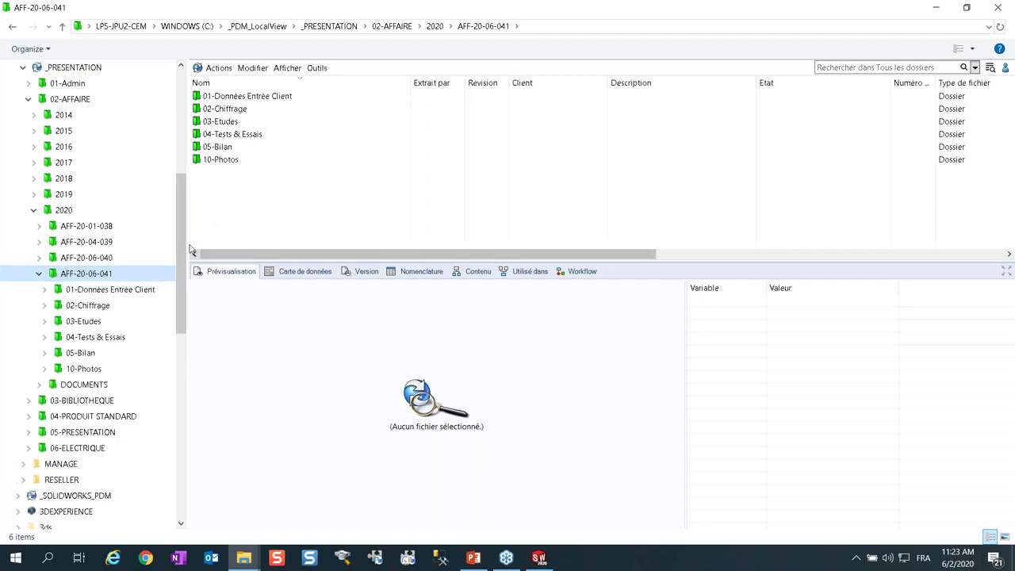
{"action": "scroll", "coordinate": [182, 254], "scroll_direction": "down", "scroll_amount": 1}
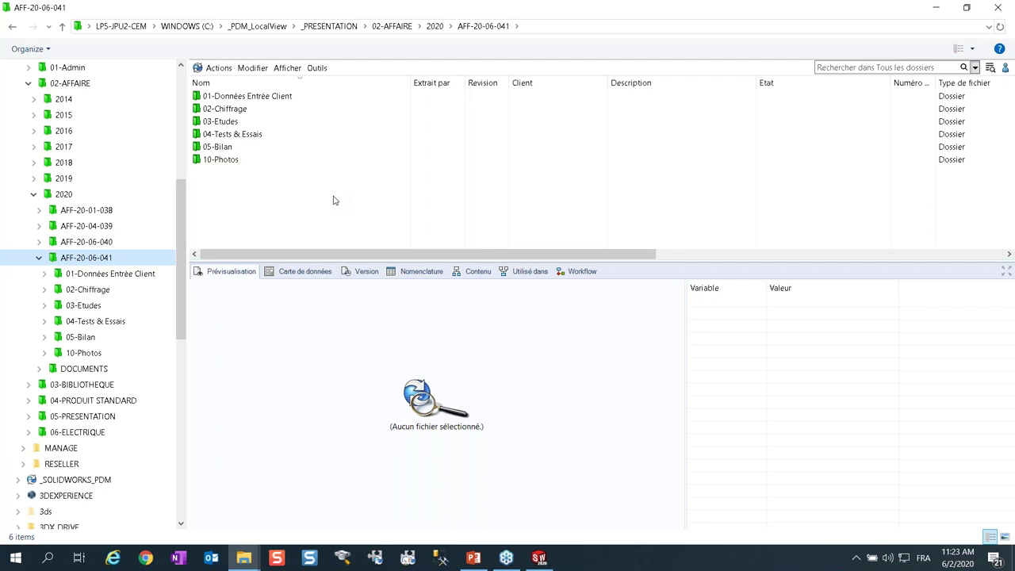
{"action": "left_click", "coordinate": [84, 305]}
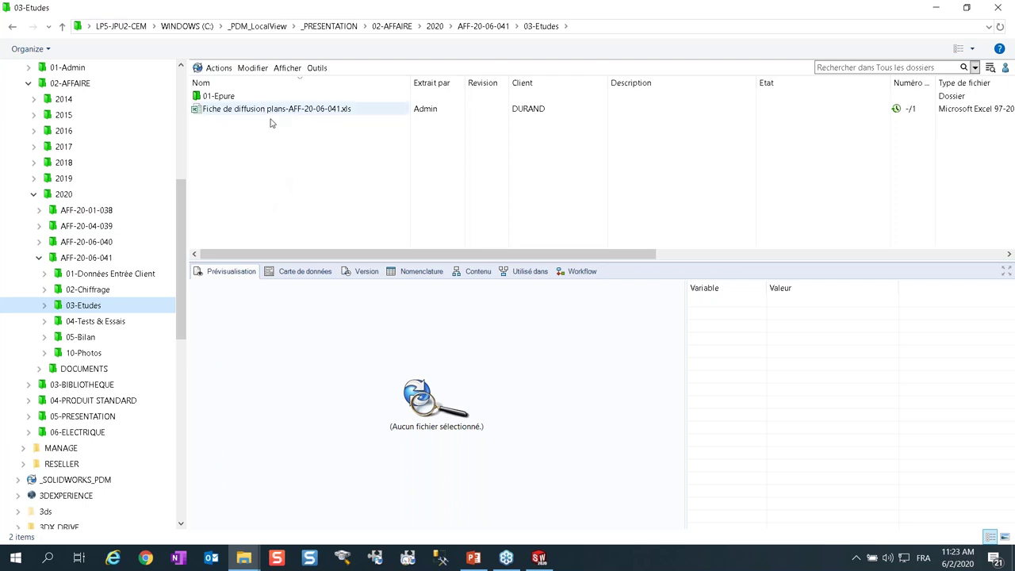
{"action": "left_click", "coordinate": [99, 291]}
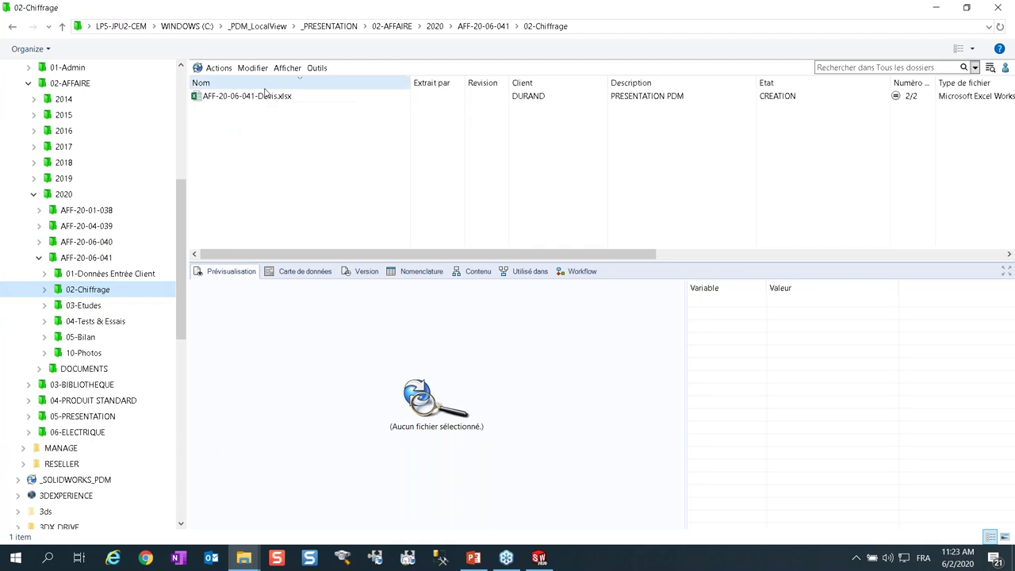
{"action": "left_click", "coordinate": [234, 99]}
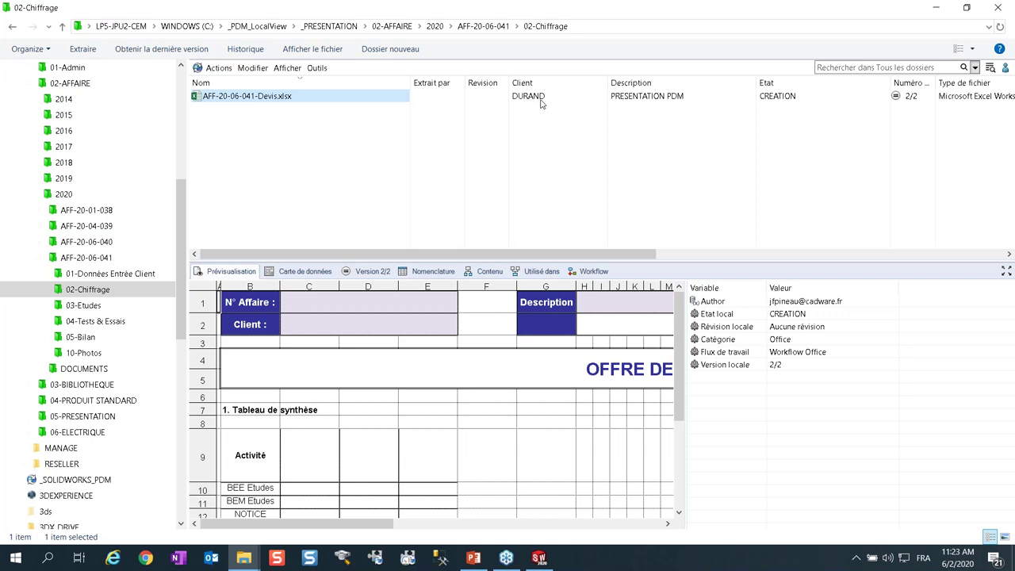
- View the preview and data card of AFF-20-06-041-Bilan.xlsx in the 05-Bilan folder
{"action": "left_click", "coordinate": [80, 337]}
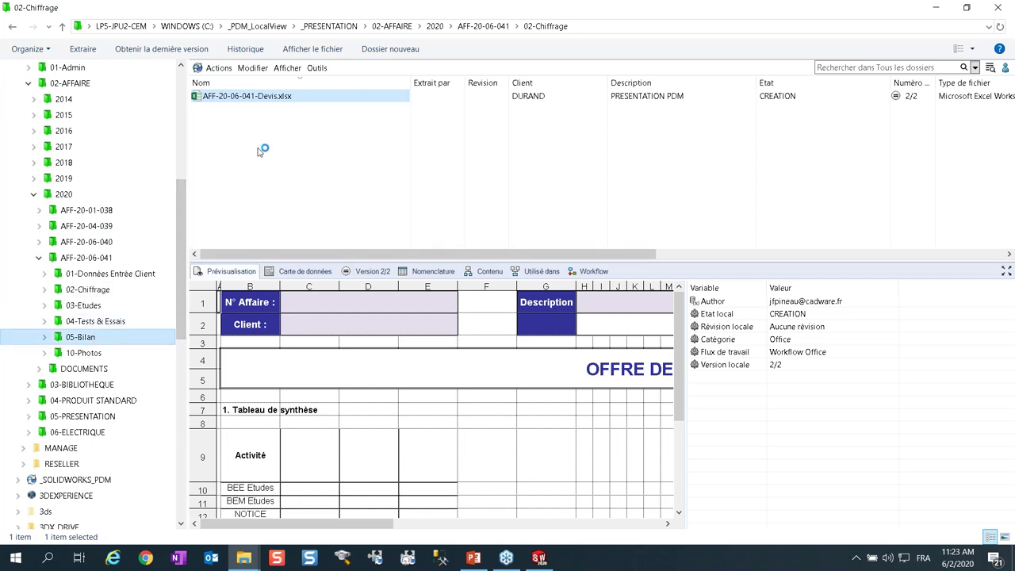
{"action": "left_click", "coordinate": [244, 102]}
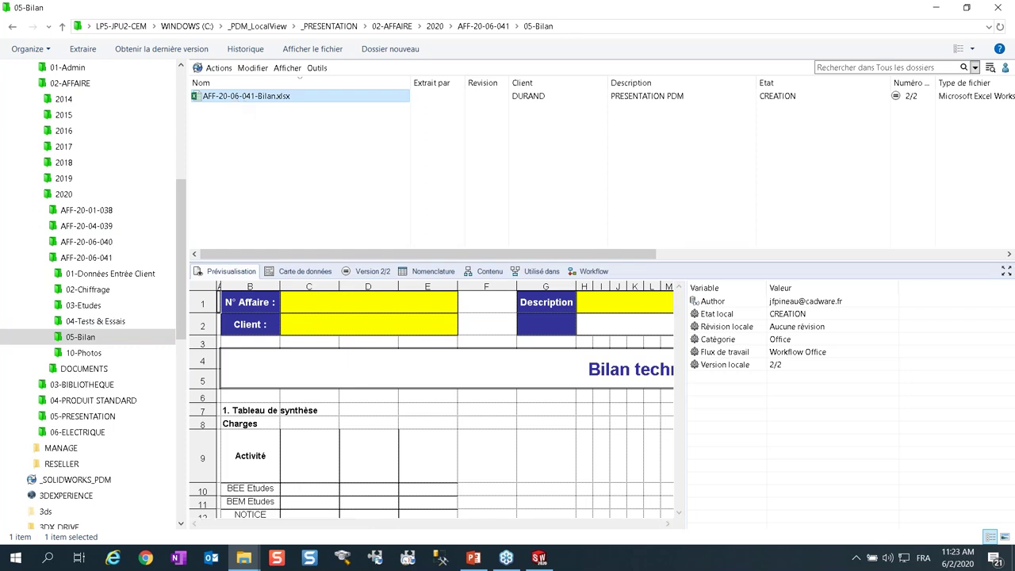
{"action": "left_click", "coordinate": [307, 272]}
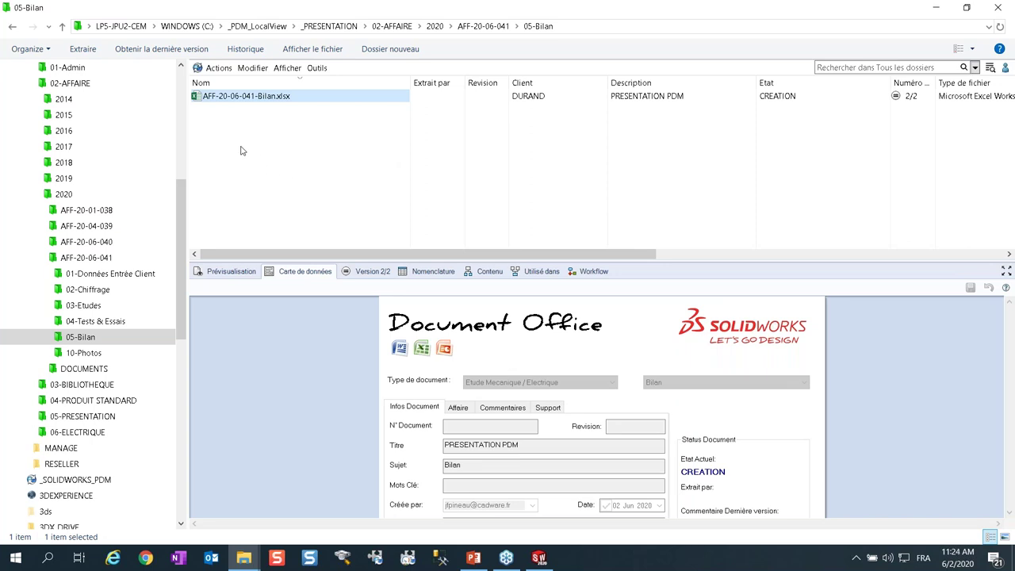
- Open AFF-20-06-041-Bilan.xlsx in Excel, inspect its project number and description cells and the SOLIDWORKS PDM commands, and close it without saving
{"action": "double_click", "coordinate": [198, 96]}
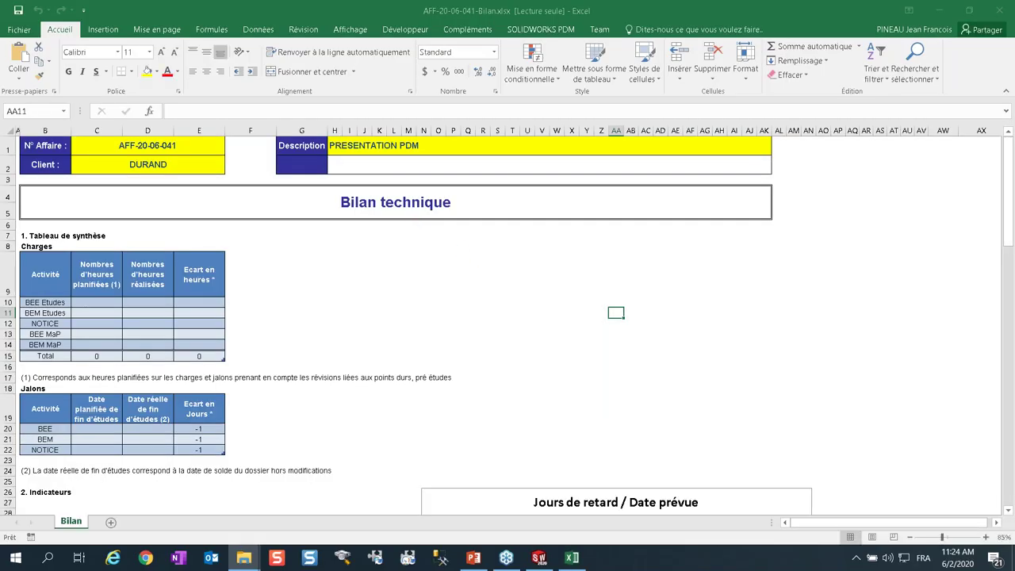
{"action": "left_click", "coordinate": [173, 146]}
{"action": "left_click", "coordinate": [369, 146]}
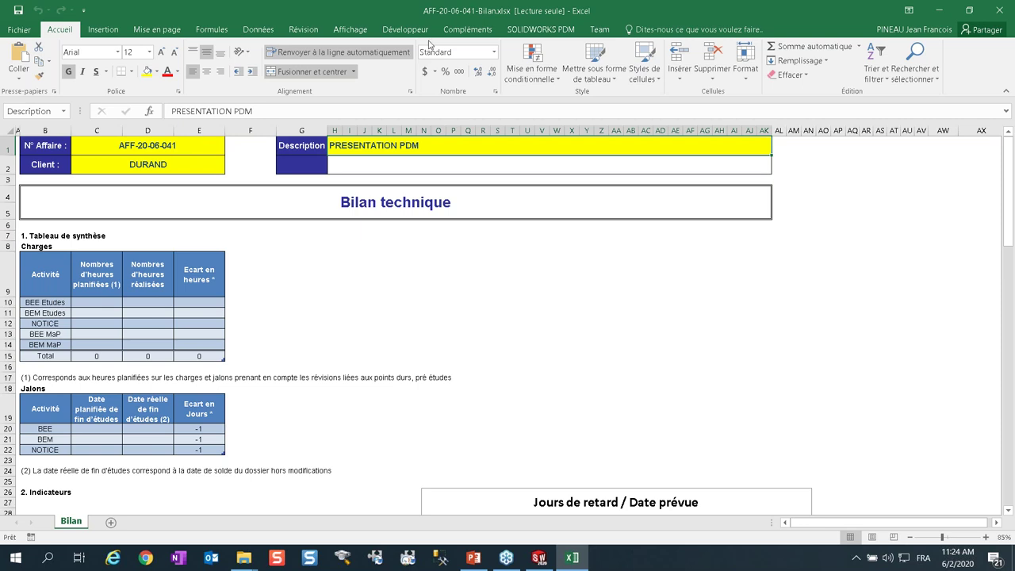
{"action": "left_click", "coordinate": [543, 30]}
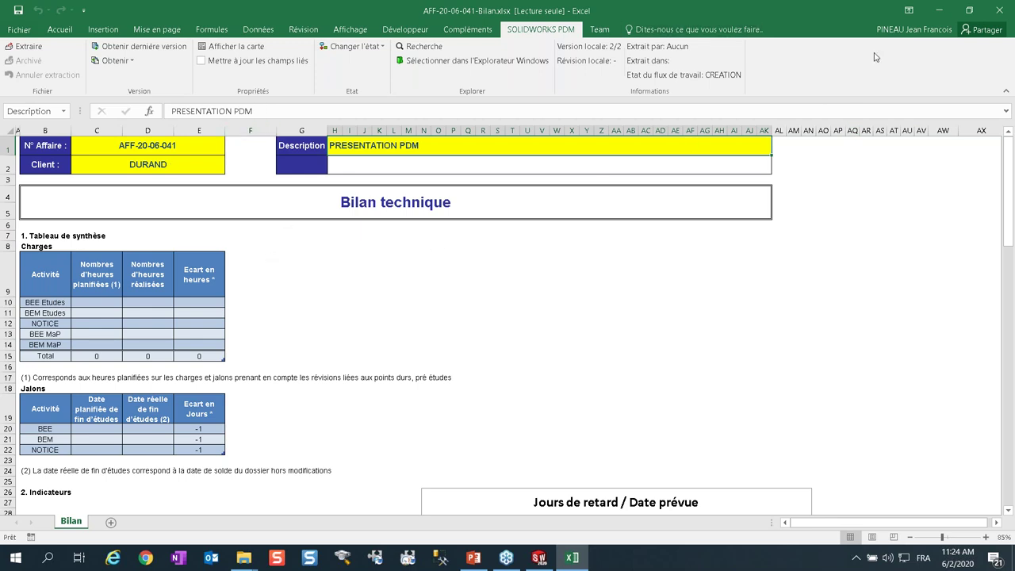
{"action": "left_click", "coordinate": [998, 10]}
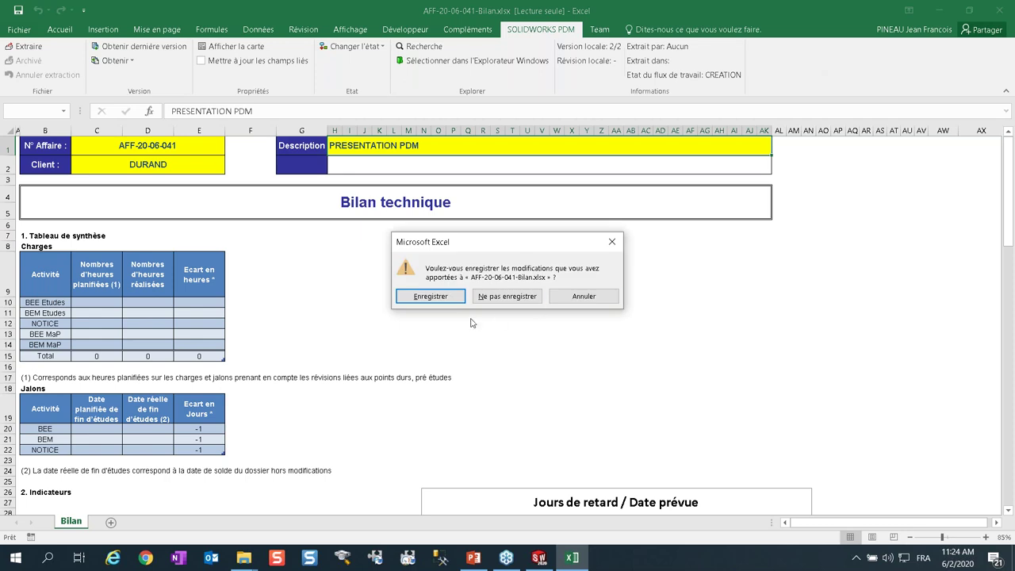
{"action": "left_click", "coordinate": [493, 298]}
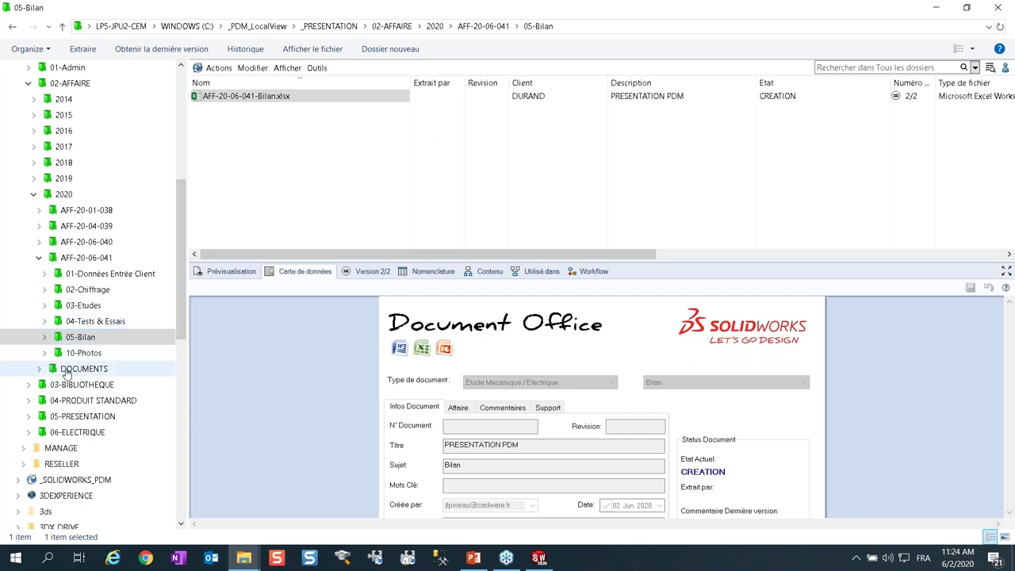
- Move the DOCUMENTS folder from 2020 into 04-Tests & Essais of project AFF-20-06-041 and open it there
{"action": "left_click", "coordinate": [64, 194]}
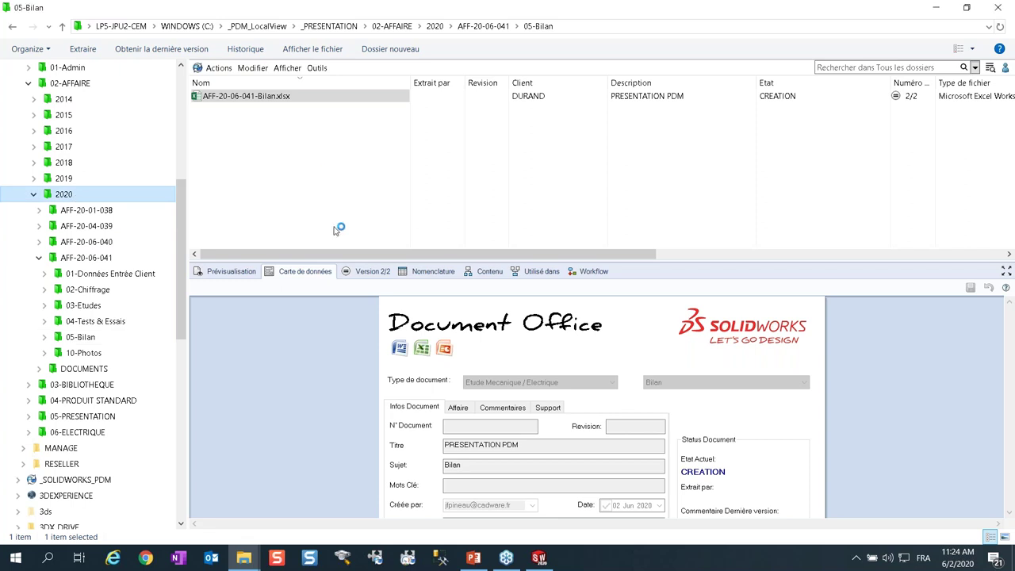
{"action": "left_click_drag", "start_coordinate": [230, 149], "coordinate": [117, 340]}
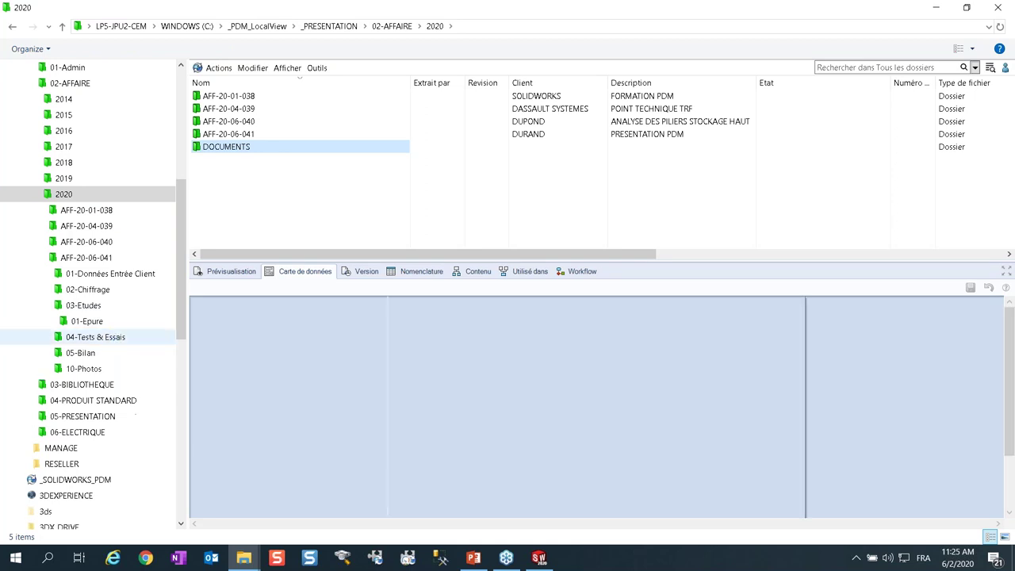
{"action": "left_click", "coordinate": [116, 339]}
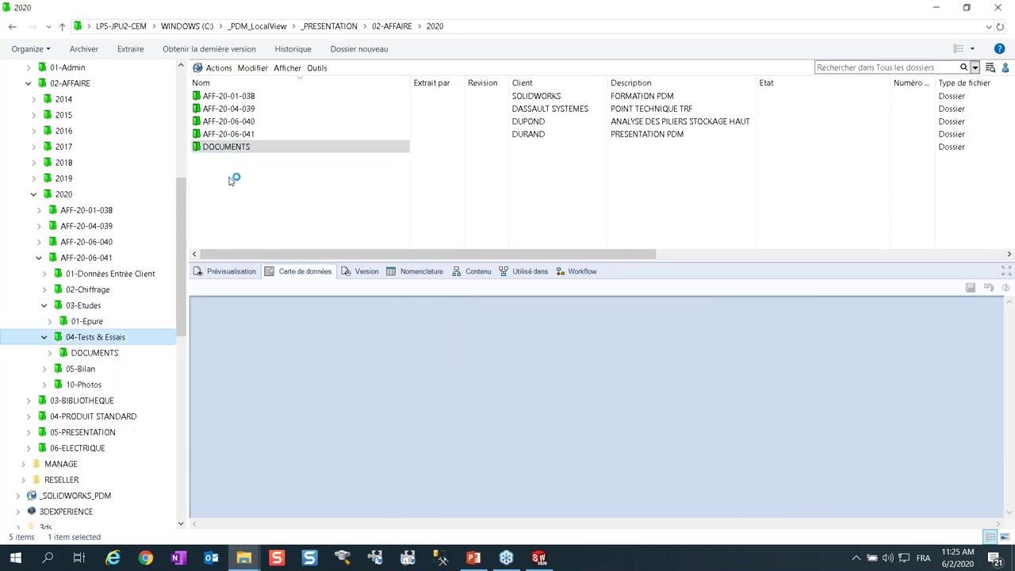
{"action": "double_click", "coordinate": [228, 97]}
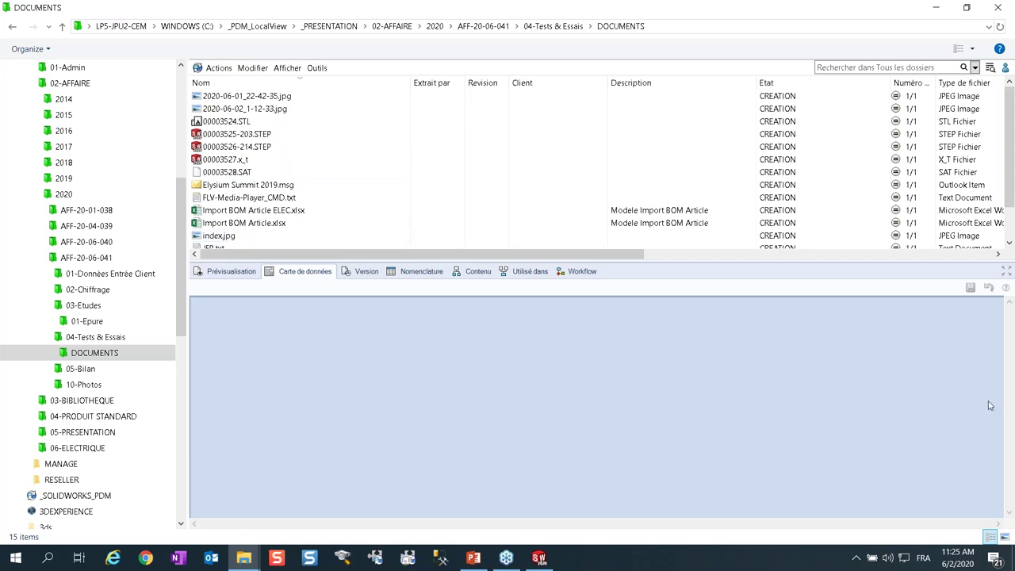
- Switch to the PowerPoint slideshow, show the slide "2 – HISTORIQUE DES MODIFICATIONS" and return to the vault's DOCUMENTS folder
{"action": "key", "text": "alt+Tab"}
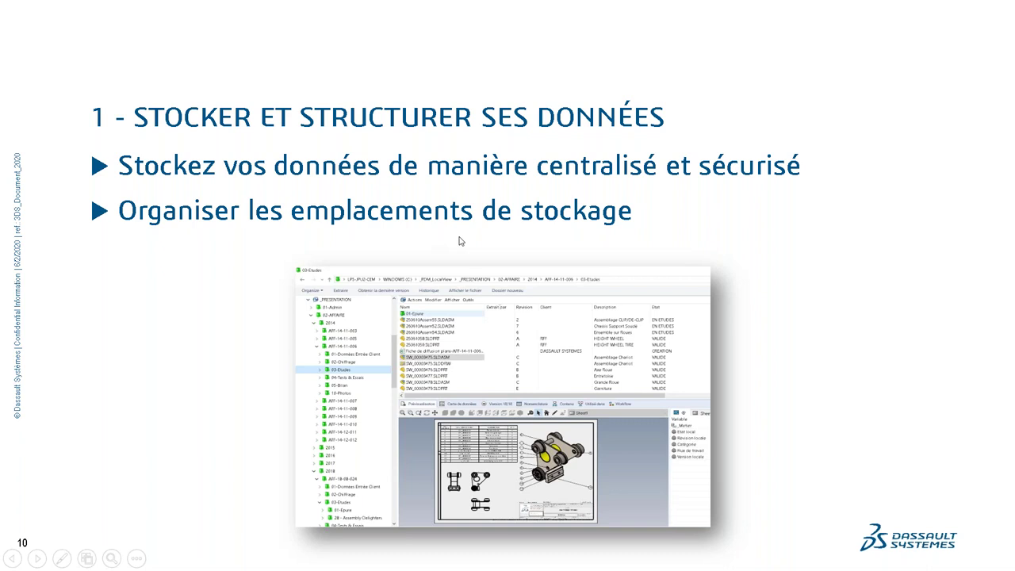
{"action": "key", "text": "Right"}
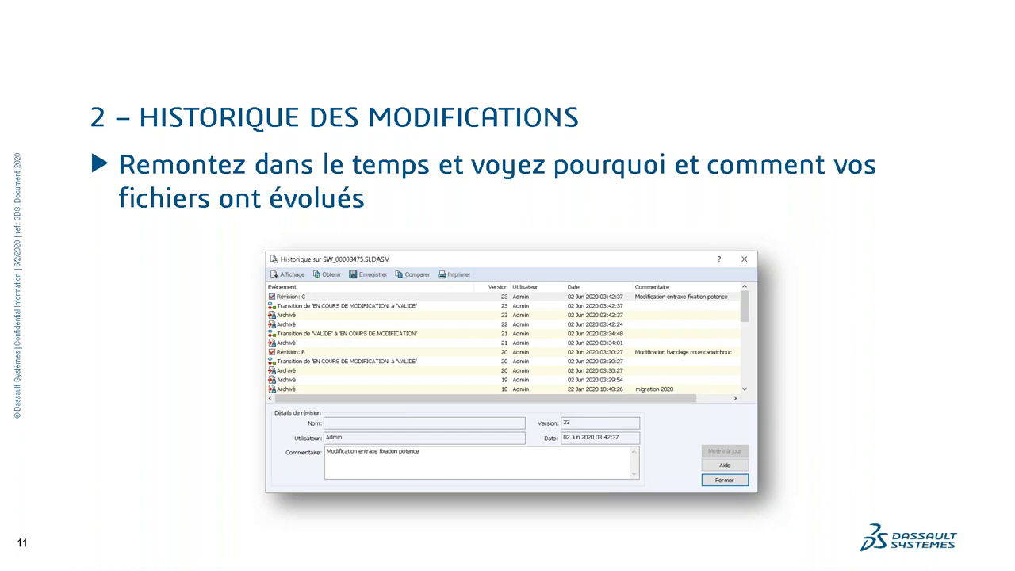
{"action": "key", "text": "alt+Tab"}
{"action": "key", "text": "alt+Tab"}
{"action": "key", "text": "alt+Tab"}
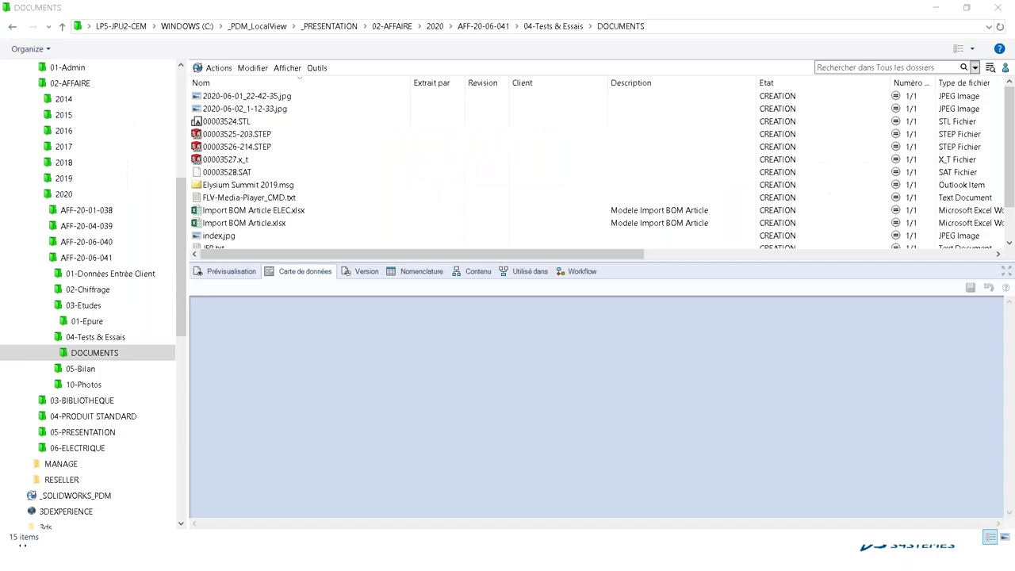
- Rename the image 2020-06-02_1-12-33.jpg in the DOCUMENTS folder as PHOTO PDM.jpg
{"action": "left_click", "coordinate": [266, 110]}
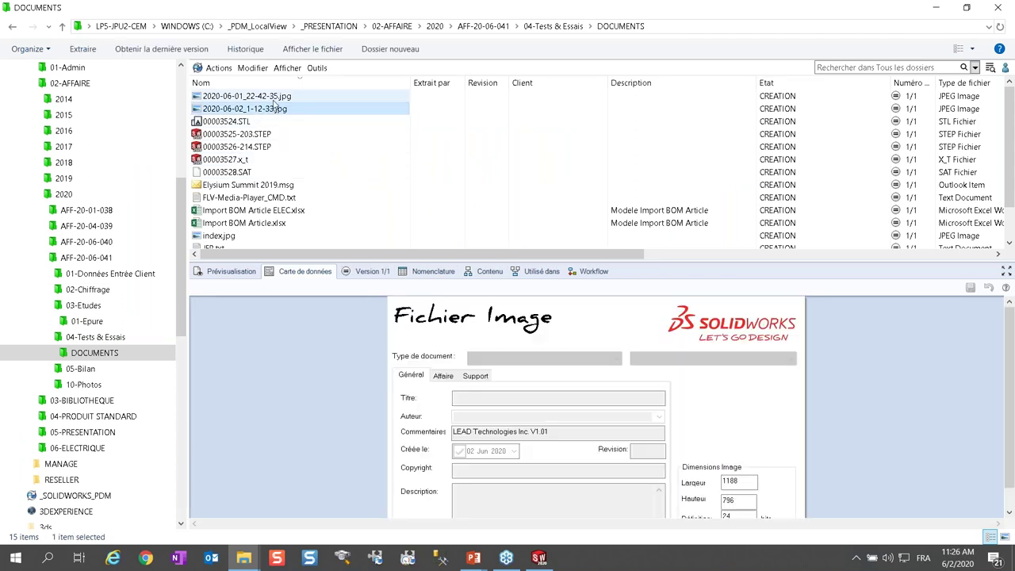
{"action": "left_click", "coordinate": [263, 110]}
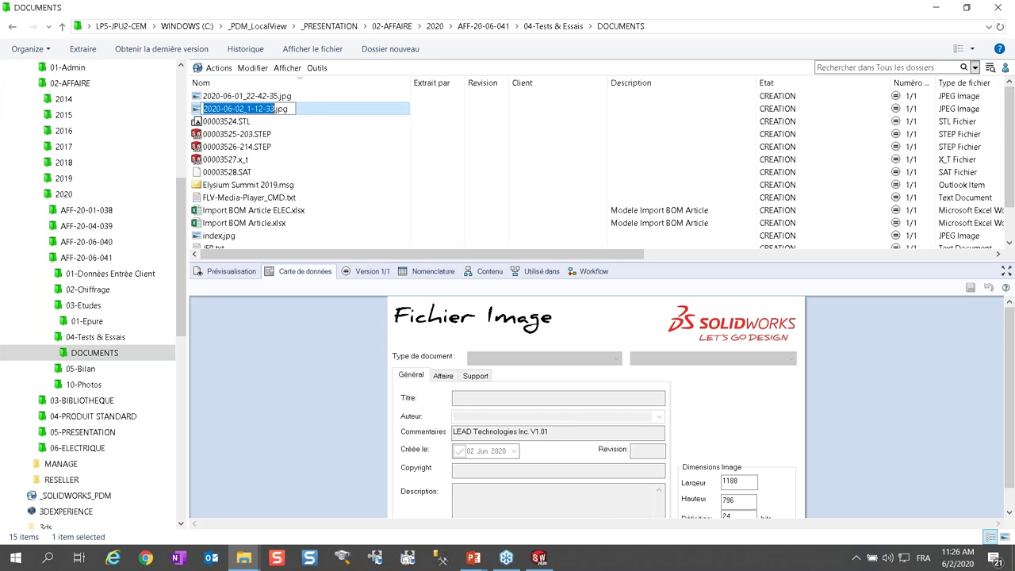
{"action": "type", "text": "PHOTO"}
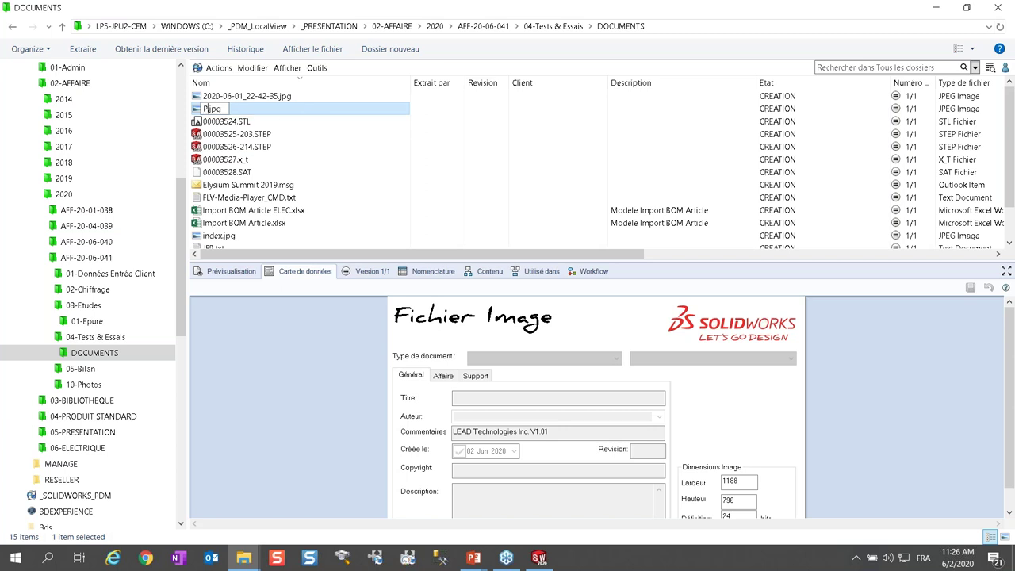
{"action": "type", "text": " PDM"}
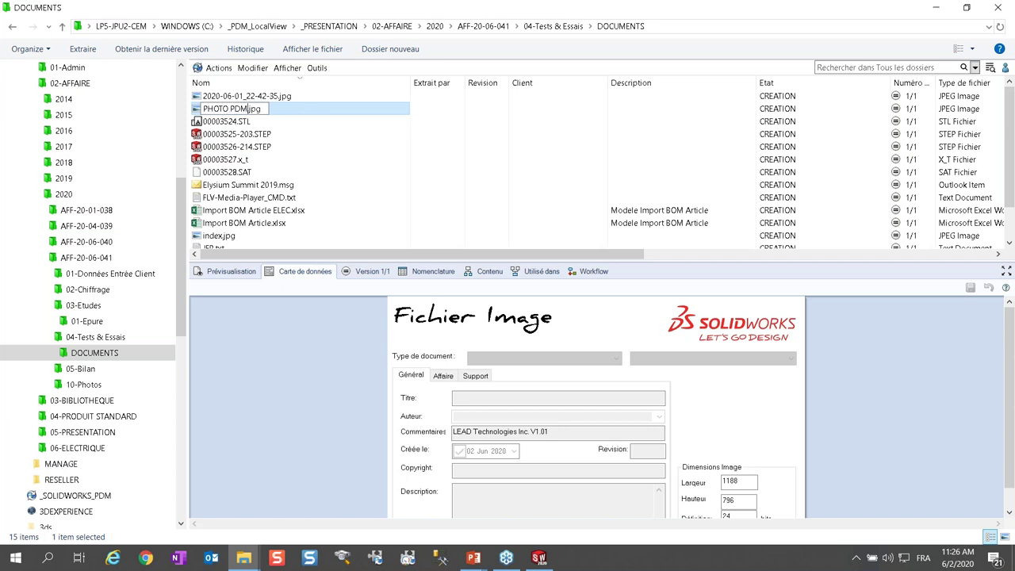
{"action": "key", "text": "Return"}
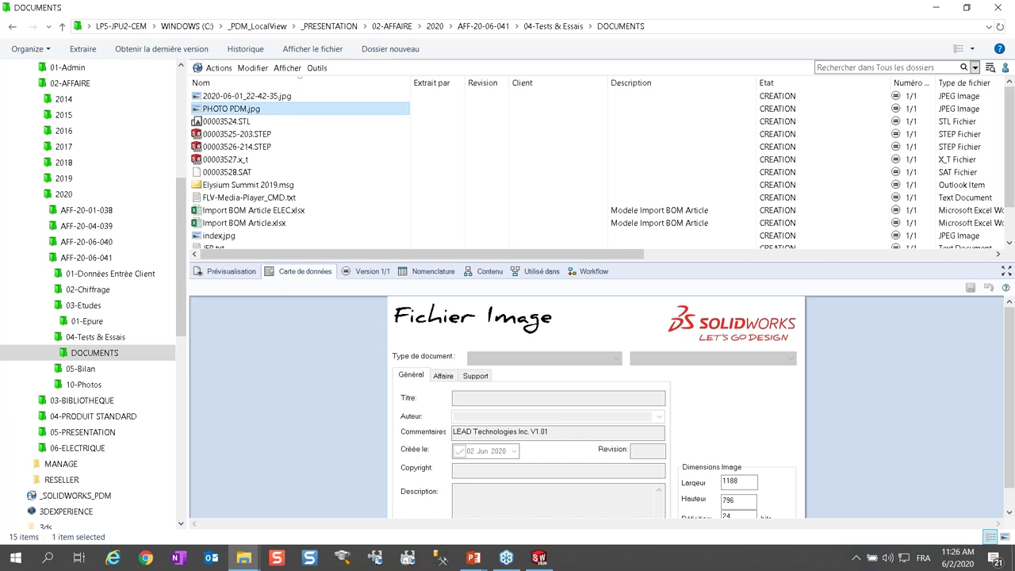
- View the history of PHOTO PDM.jpg and inspect the details of its rename event
{"action": "left_click", "coordinate": [258, 53]}
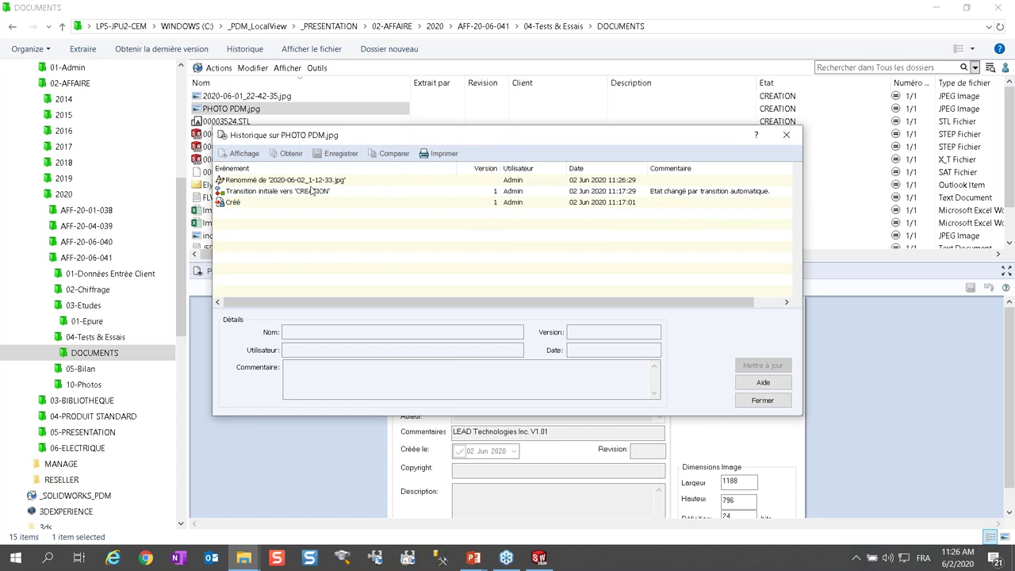
{"action": "left_click_drag", "start_coordinate": [383, 135], "coordinate": [318, 175]}
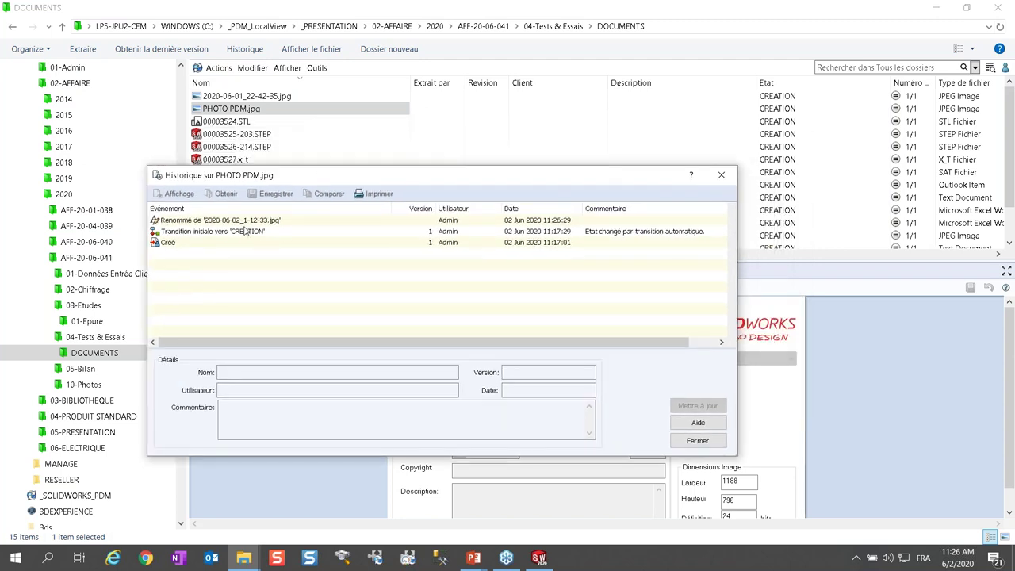
{"action": "left_click", "coordinate": [252, 222]}
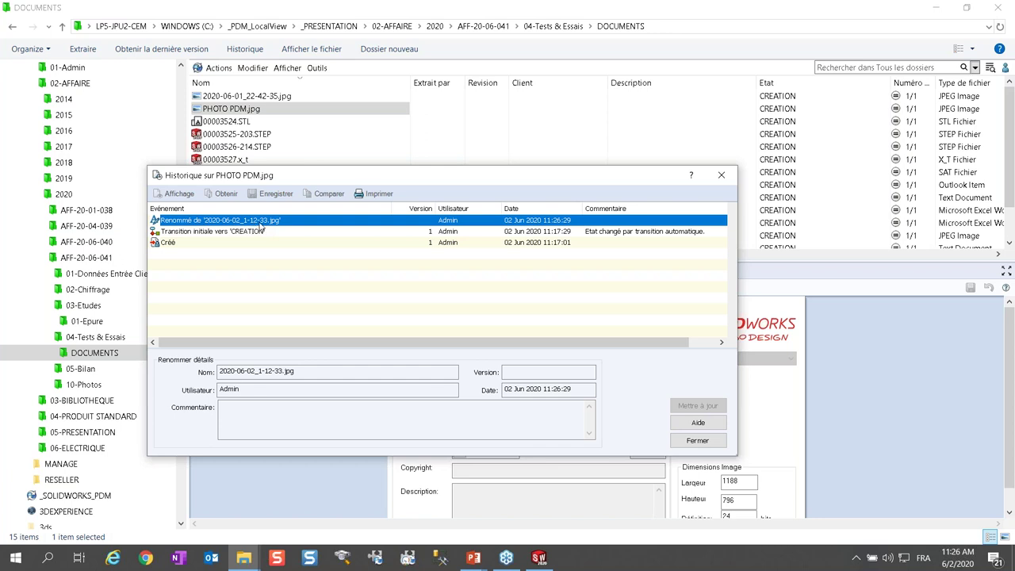
{"action": "left_click", "coordinate": [698, 440]}
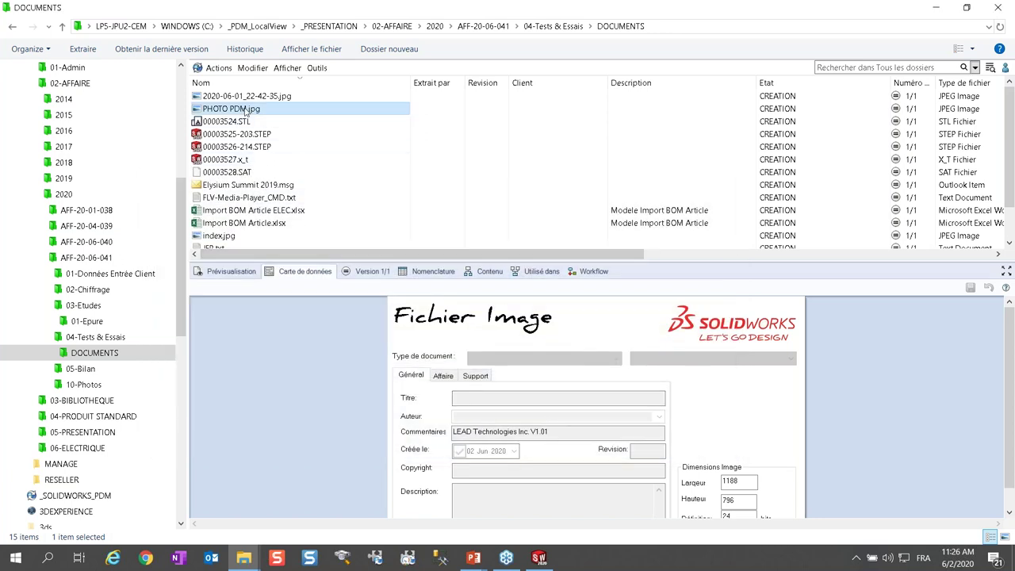
- Move PHOTO PDM.jpg from DOCUMENTS into 04-Tests & Essais and examine the move event in its history
{"action": "left_click", "coordinate": [124, 339]}
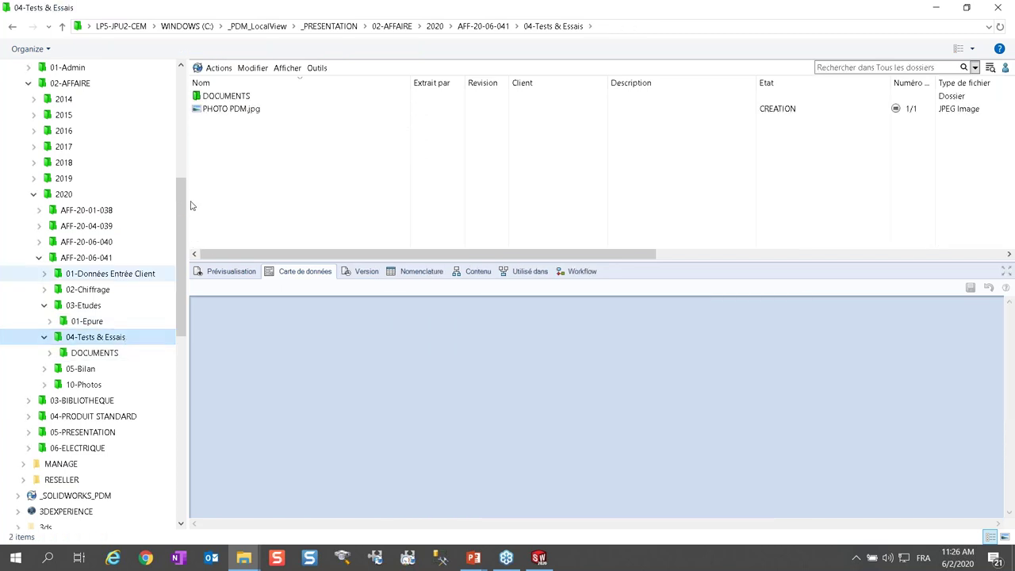
{"action": "left_click", "coordinate": [244, 110]}
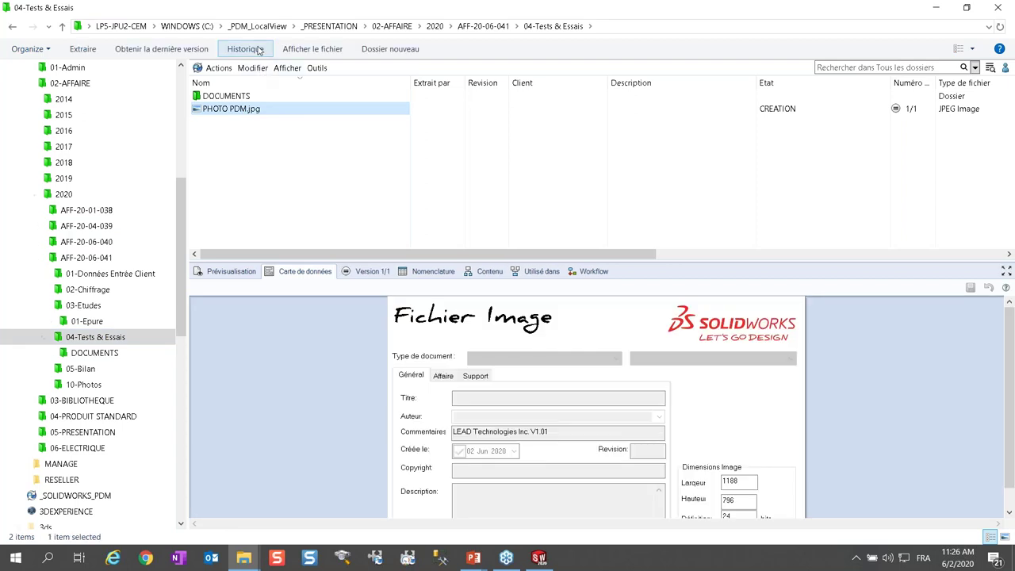
{"action": "left_click", "coordinate": [244, 50]}
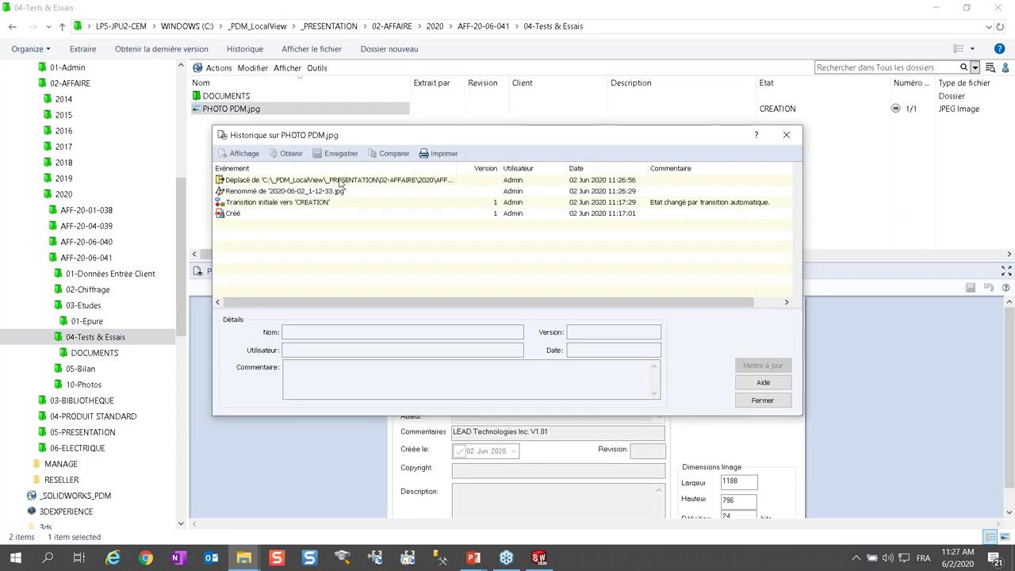
{"action": "left_click_drag", "start_coordinate": [465, 168], "coordinate": [585, 168]}
{"action": "left_click", "coordinate": [405, 180]}
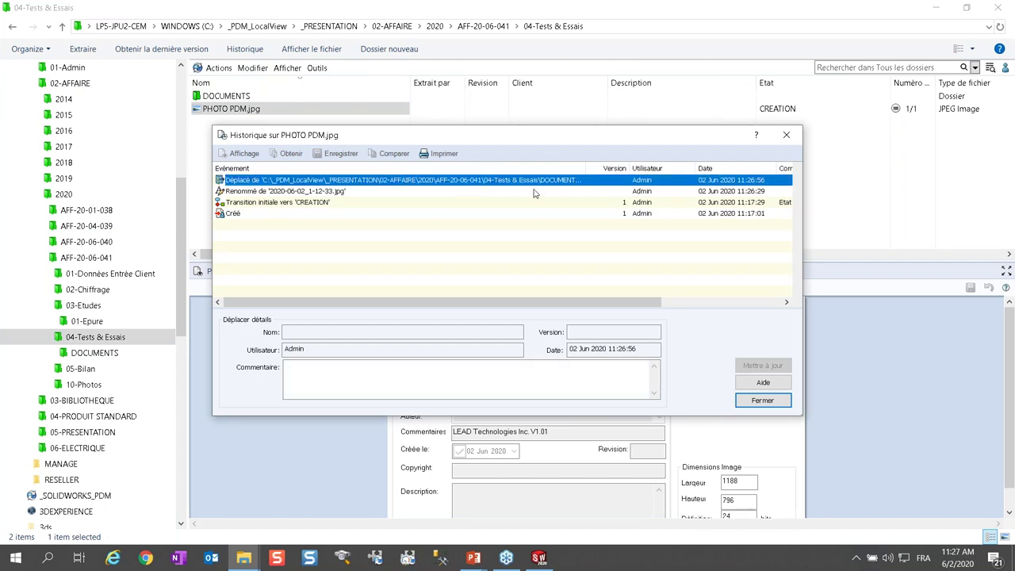
{"action": "left_click_drag", "start_coordinate": [591, 168], "coordinate": [673, 168]}
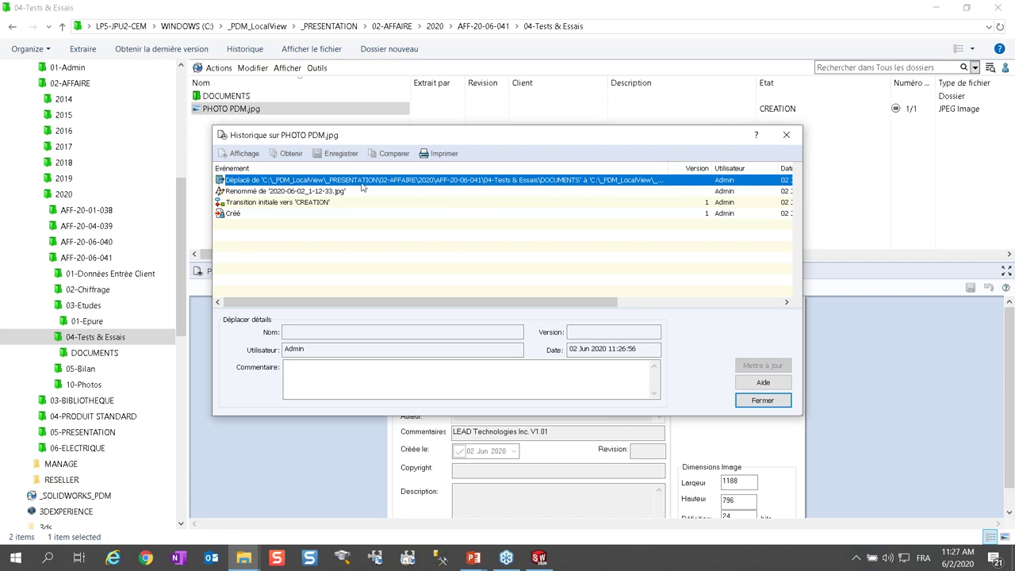
{"action": "left_click_drag", "start_coordinate": [671, 167], "coordinate": [466, 164]}
{"action": "left_click", "coordinate": [762, 400]}
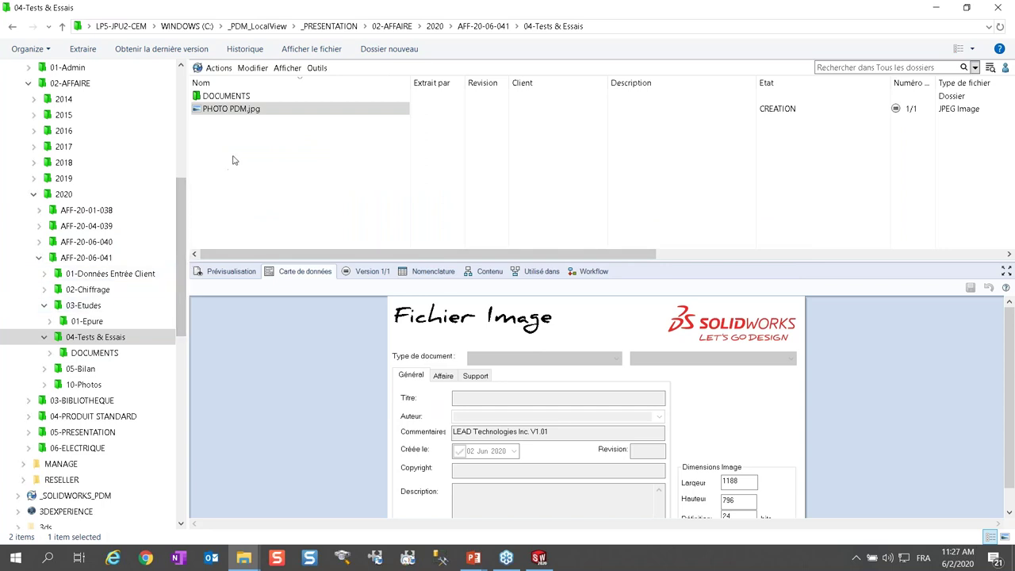
- Move PHOTO PDM.jpg back into the DOCUMENTS folder and open that folder
{"action": "left_click", "coordinate": [244, 102], "text": "ctrl"}
{"action": "left_click_drag", "start_coordinate": [244, 101], "coordinate": [245, 100]}
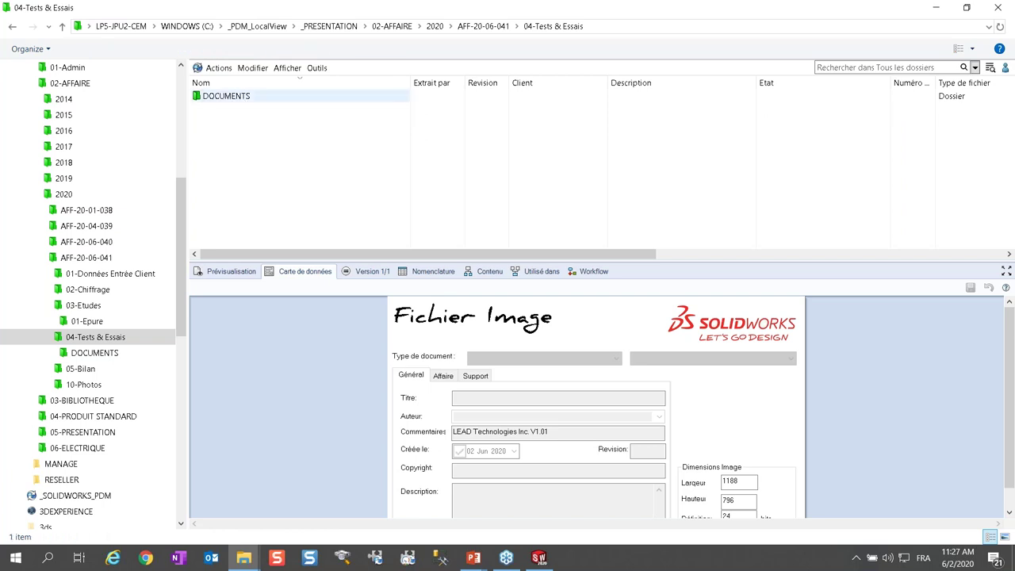
{"action": "double_click", "coordinate": [245, 98]}
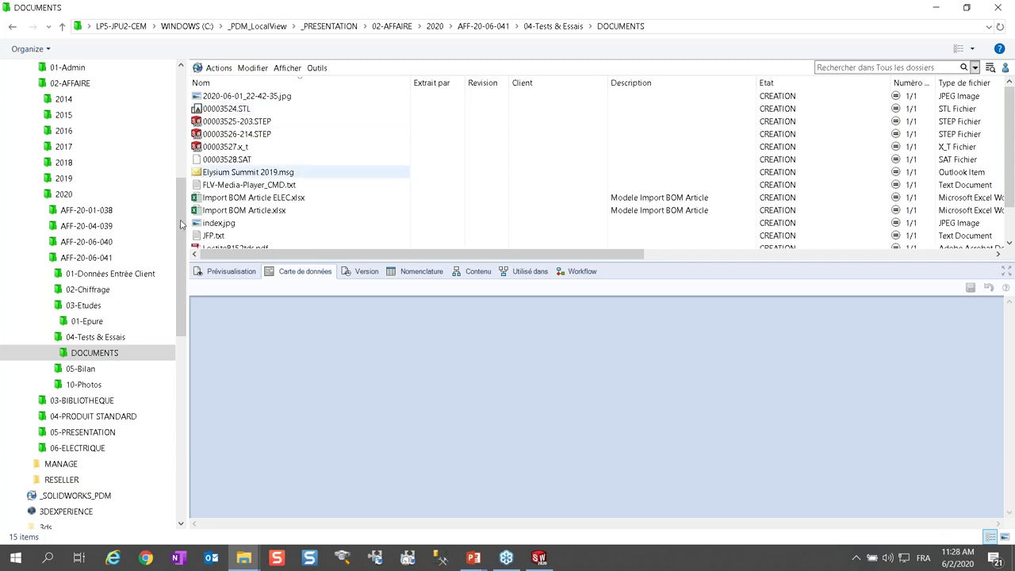
- Open 03-Etudes of project AFF-18-10-026 under 2018 and examine the preview of the drawing B-44563.DWG
{"action": "left_click", "coordinate": [35, 165]}
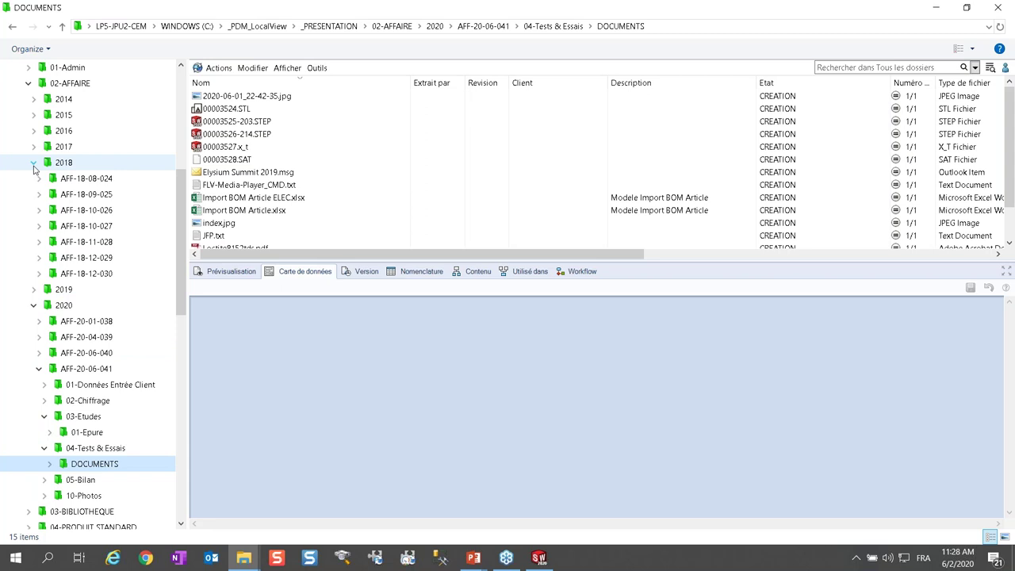
{"action": "left_click", "coordinate": [39, 210]}
{"action": "left_click", "coordinate": [84, 257]}
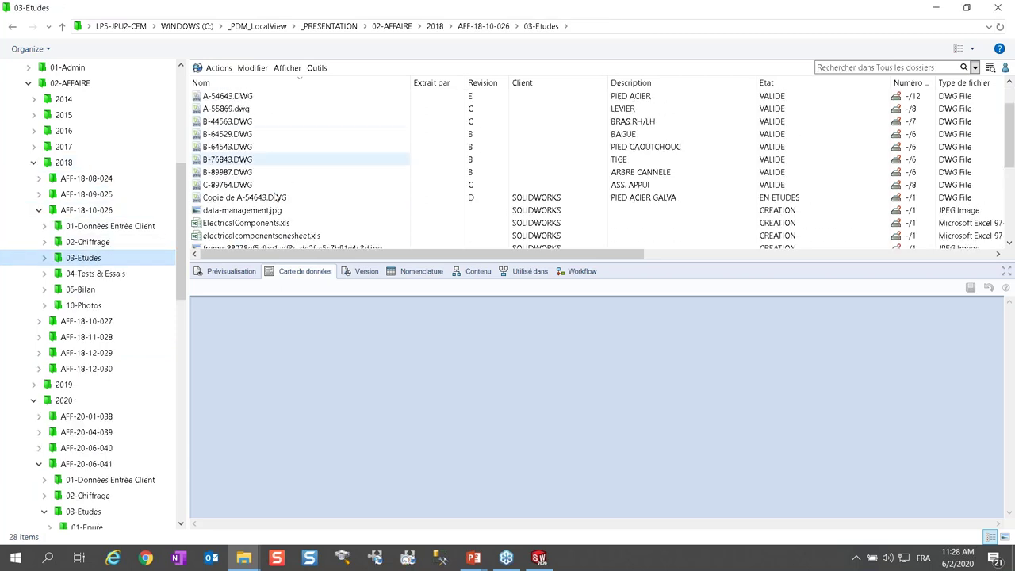
{"action": "left_click", "coordinate": [246, 162]}
{"action": "left_click", "coordinate": [249, 268]}
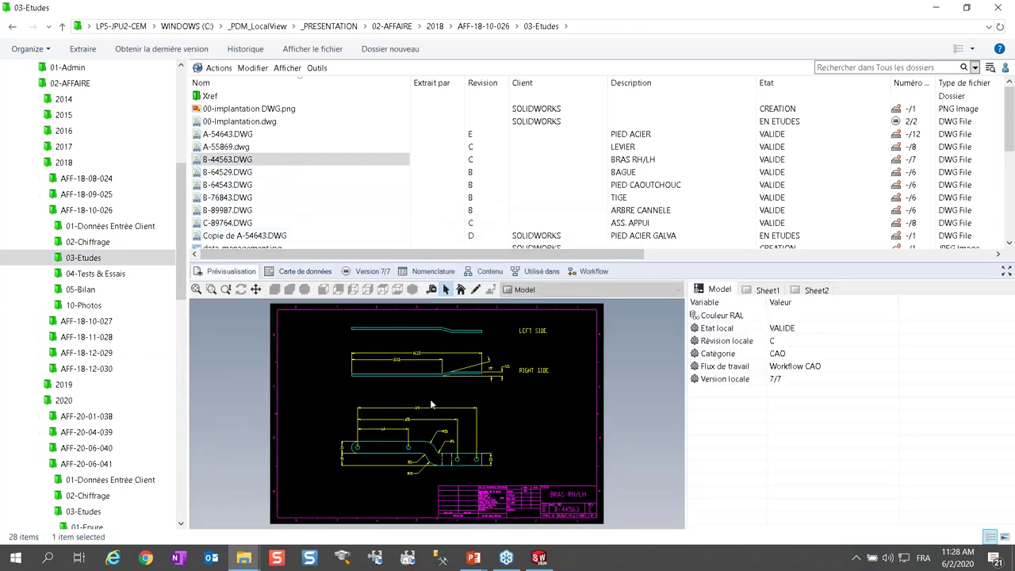
{"action": "scroll", "coordinate": [476, 413], "scroll_direction": "up", "scroll_amount": 3}
{"action": "scroll", "coordinate": [496, 424], "scroll_direction": "down", "scroll_amount": 3}
{"action": "scroll", "coordinate": [495, 424], "scroll_direction": "down", "scroll_amount": 1}
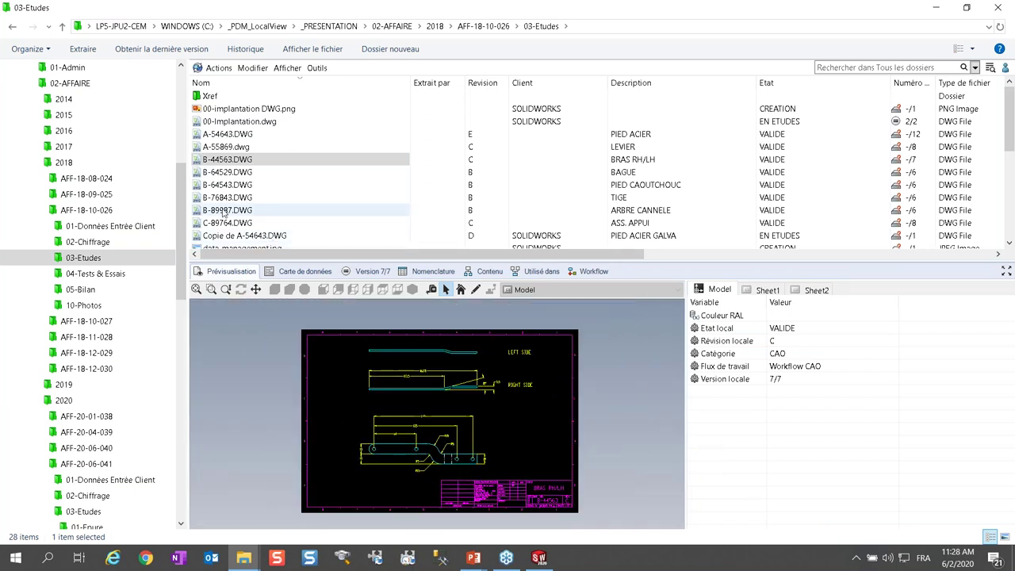
{"action": "scroll", "coordinate": [240, 175], "scroll_direction": "down", "scroll_amount": 4}
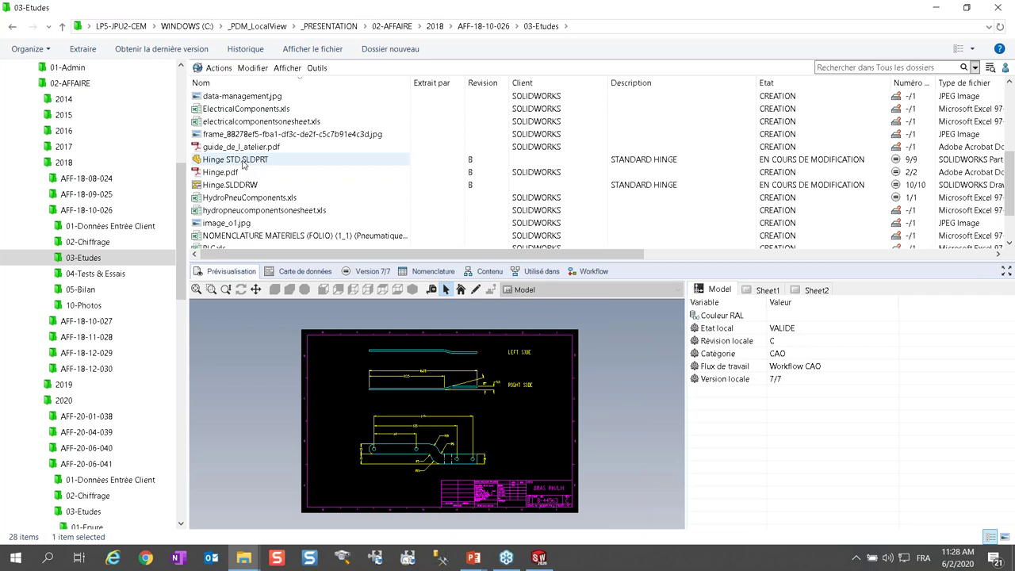
{"action": "scroll", "coordinate": [538, 506], "scroll_direction": "up", "scroll_amount": 3}
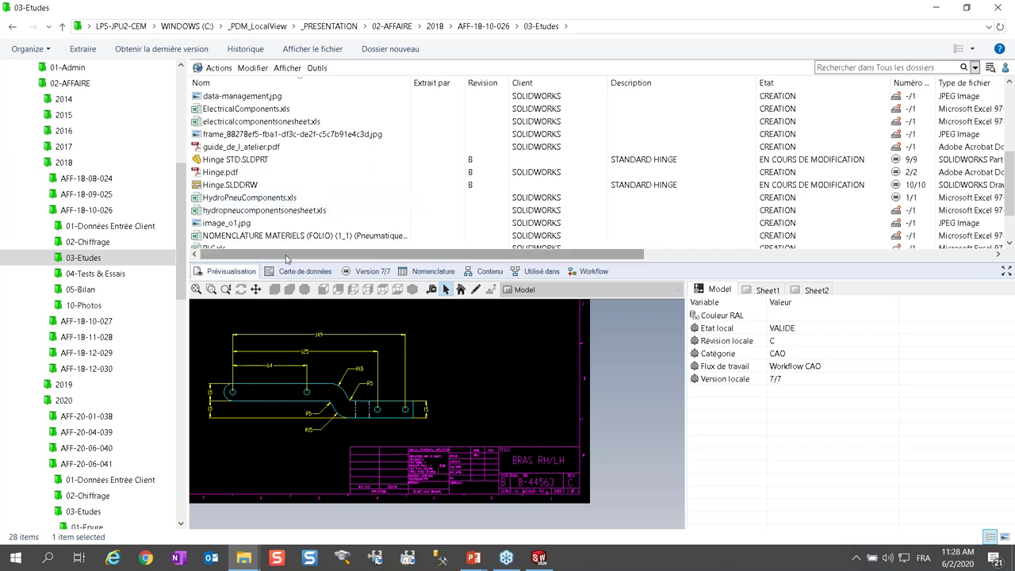
- Preview Hinge STD.SLDPRT and inspect the revision B and revision A entries in its history
{"action": "left_click", "coordinate": [230, 161]}
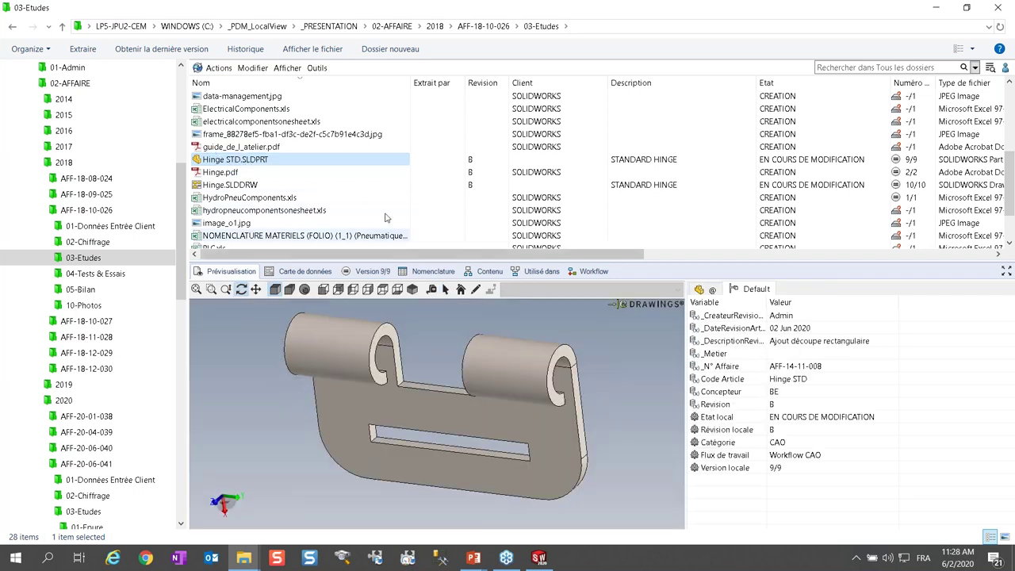
{"action": "left_click", "coordinate": [250, 49]}
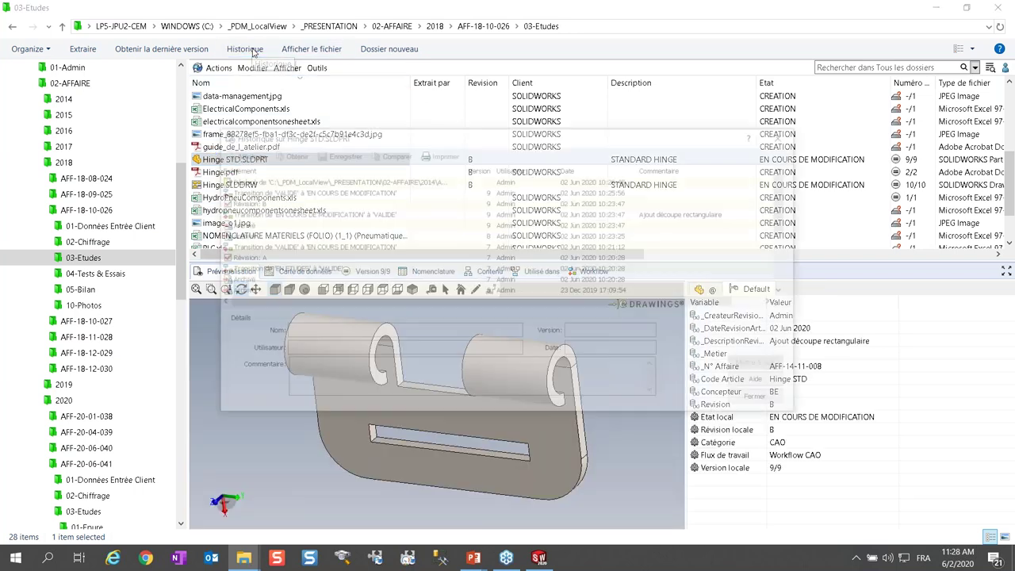
{"action": "left_click", "coordinate": [268, 204]}
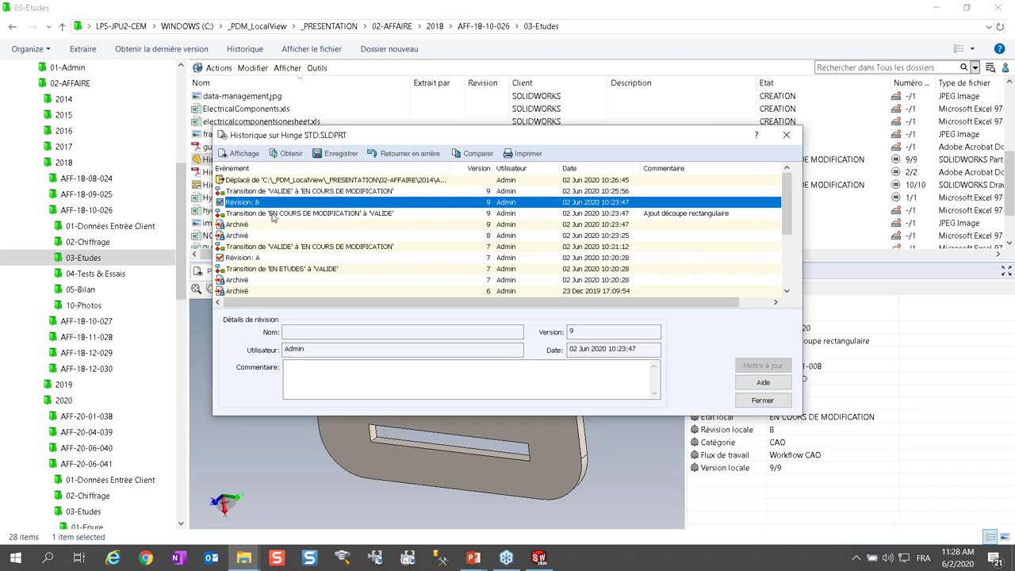
{"action": "left_click", "coordinate": [294, 247]}
{"action": "left_click", "coordinate": [274, 259]}
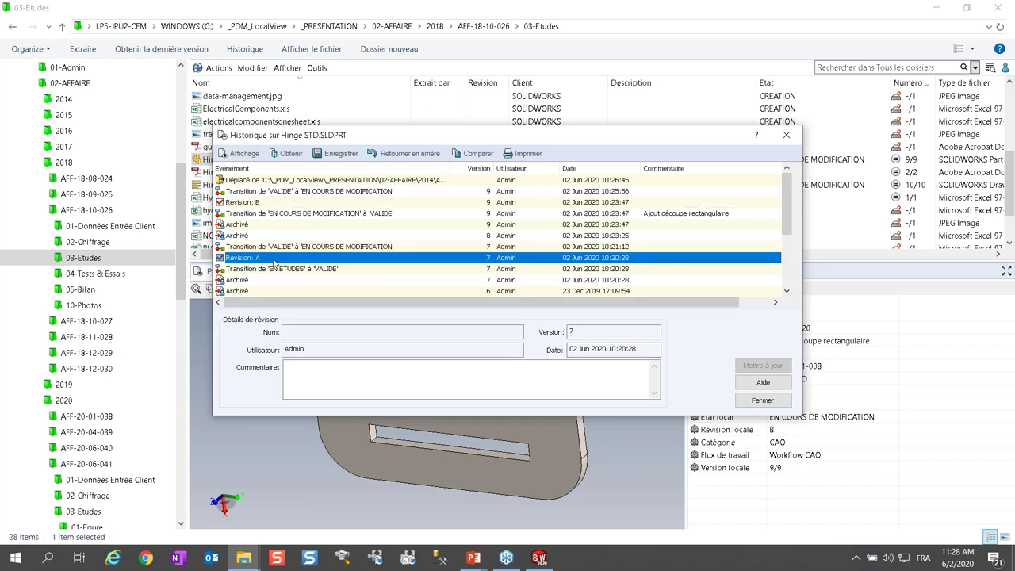
{"action": "left_click", "coordinate": [762, 400]}
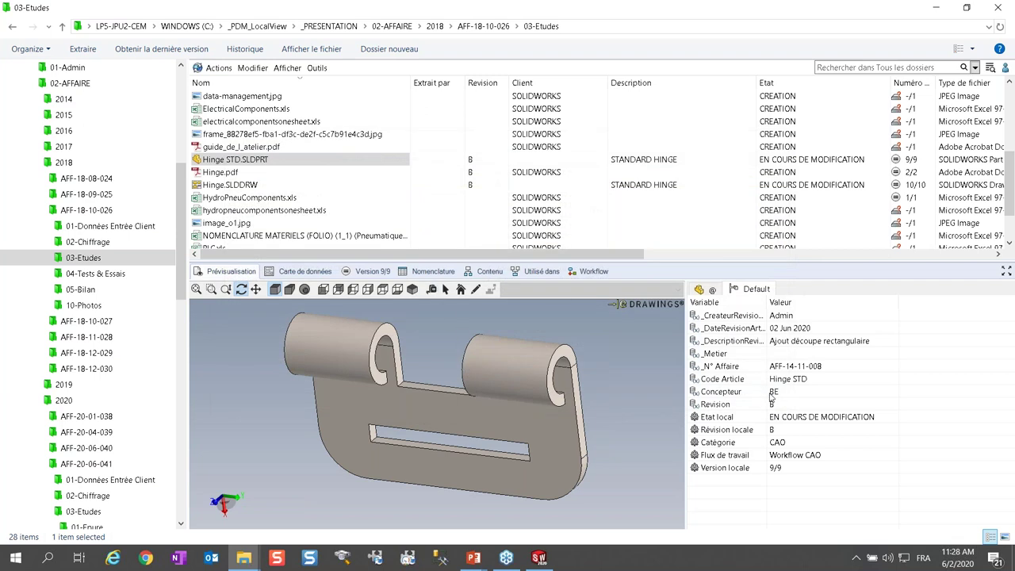
- Get revision A of Hinge STD.SLDPRT together with the matching version of its drawing Hinge.SLDDRW
{"action": "left_click", "coordinate": [226, 71]}
{"action": "mouse_move", "coordinate": [292, 169]}
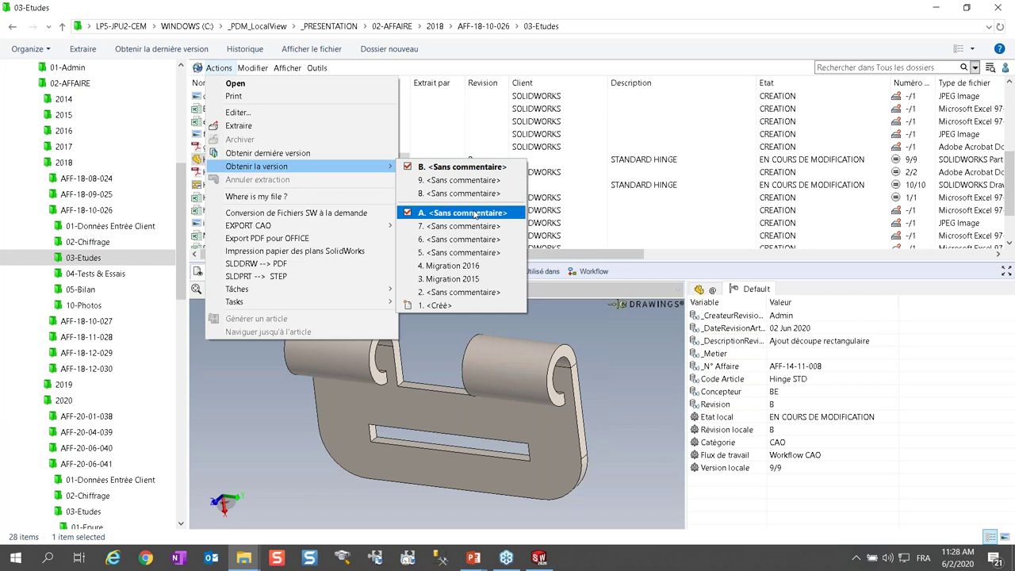
{"action": "left_click", "coordinate": [468, 213]}
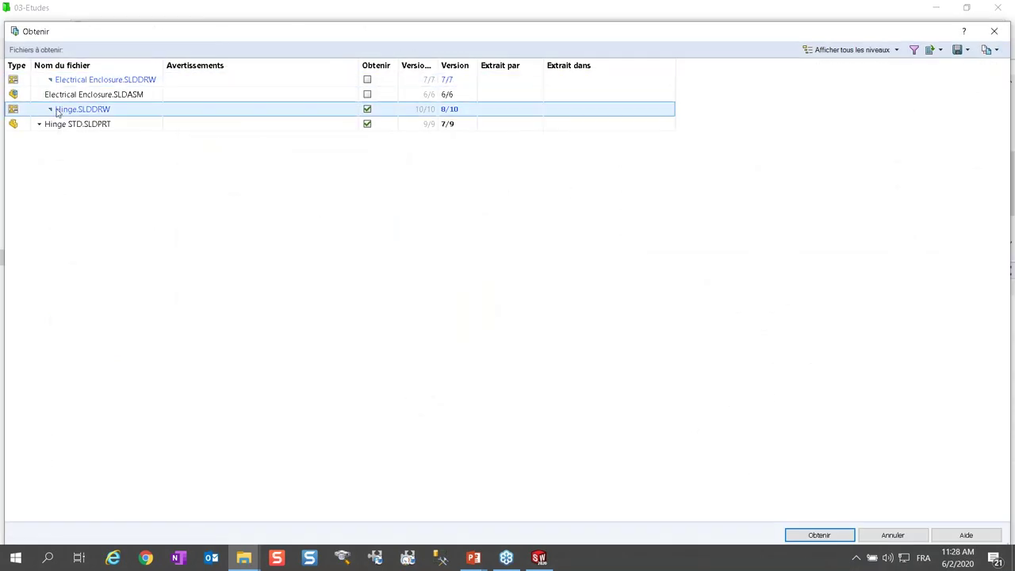
{"action": "mouse_move", "coordinate": [14, 93]}
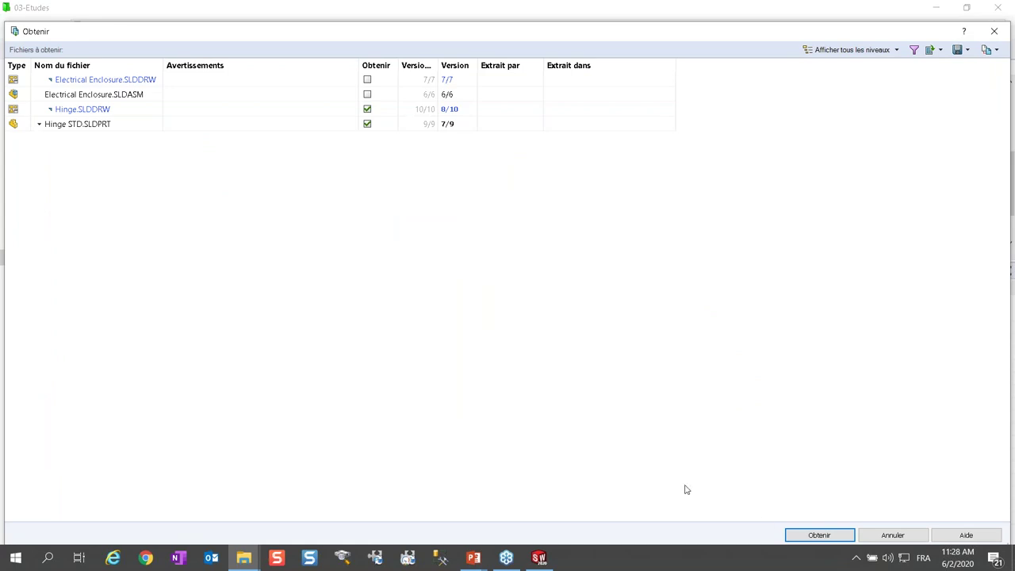
{"action": "left_click", "coordinate": [820, 535]}
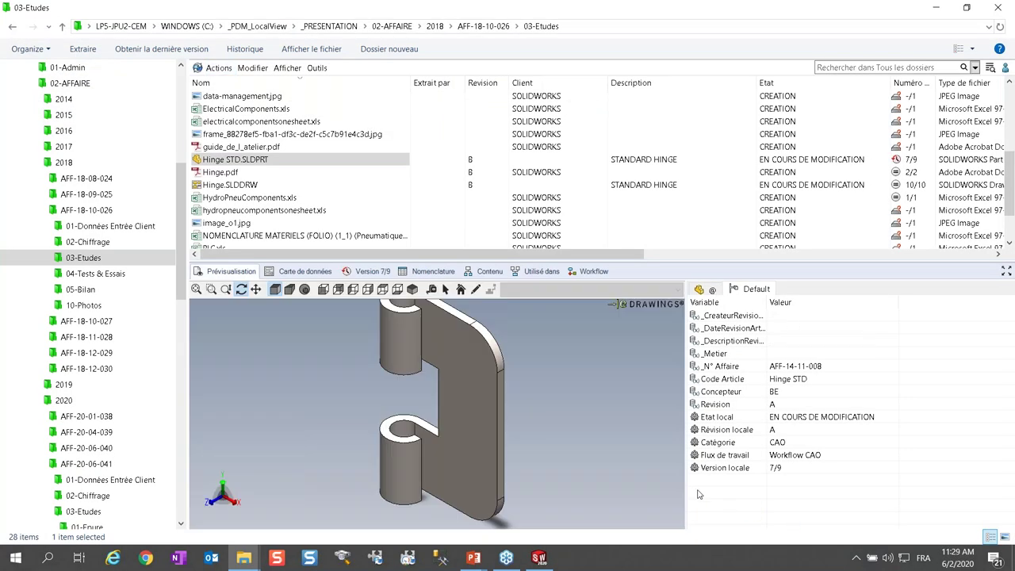
- Inspect revision A of Hinge STD.SLDPRT in 3D, and get the latest version of the part and its drawing Hinge.SLDDRW
{"action": "left_click_drag", "start_coordinate": [516, 397], "coordinate": [471, 329]}
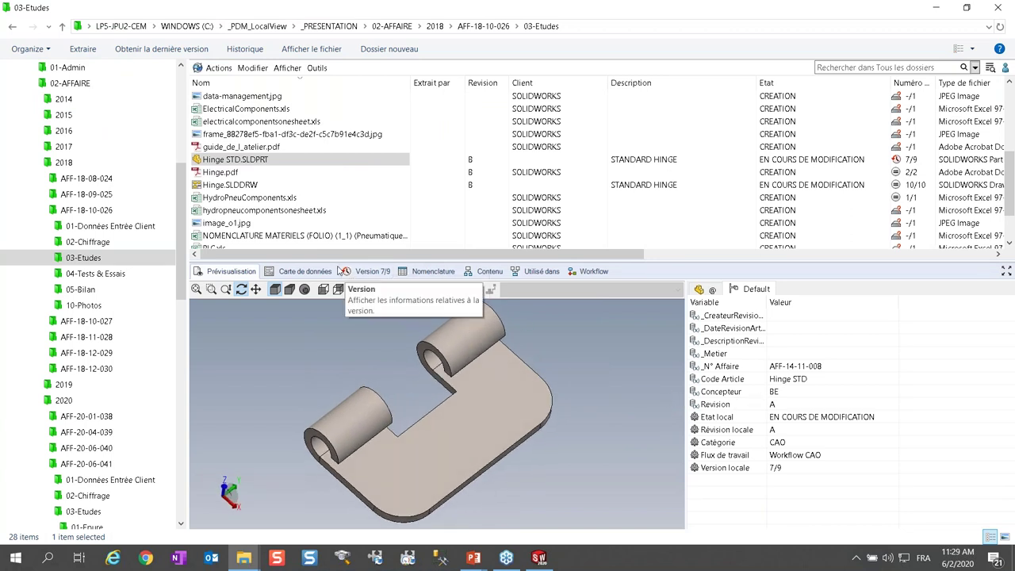
{"action": "left_click_drag", "start_coordinate": [492, 408], "coordinate": [400, 244]}
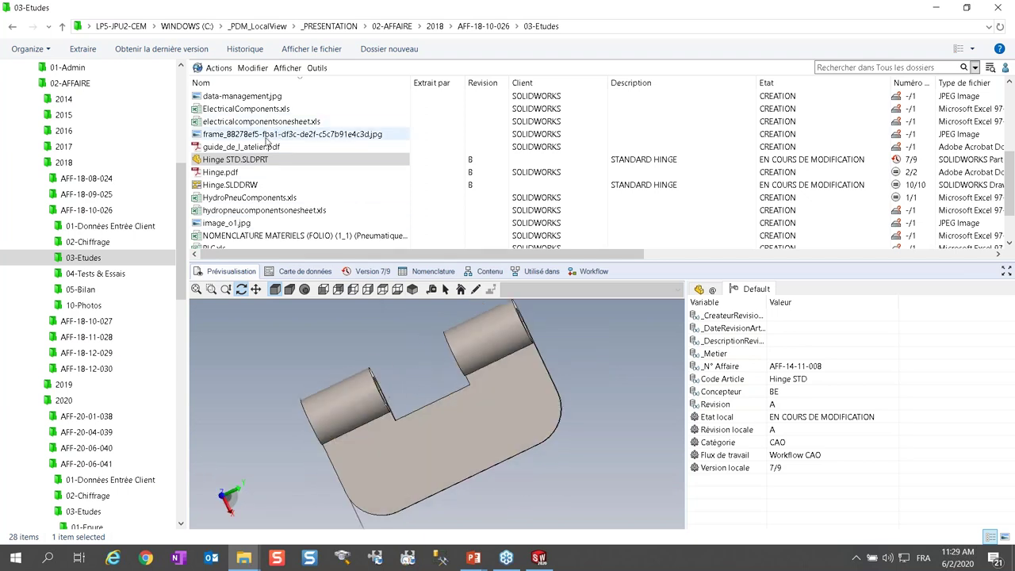
{"action": "left_click_drag", "start_coordinate": [469, 410], "coordinate": [624, 394]}
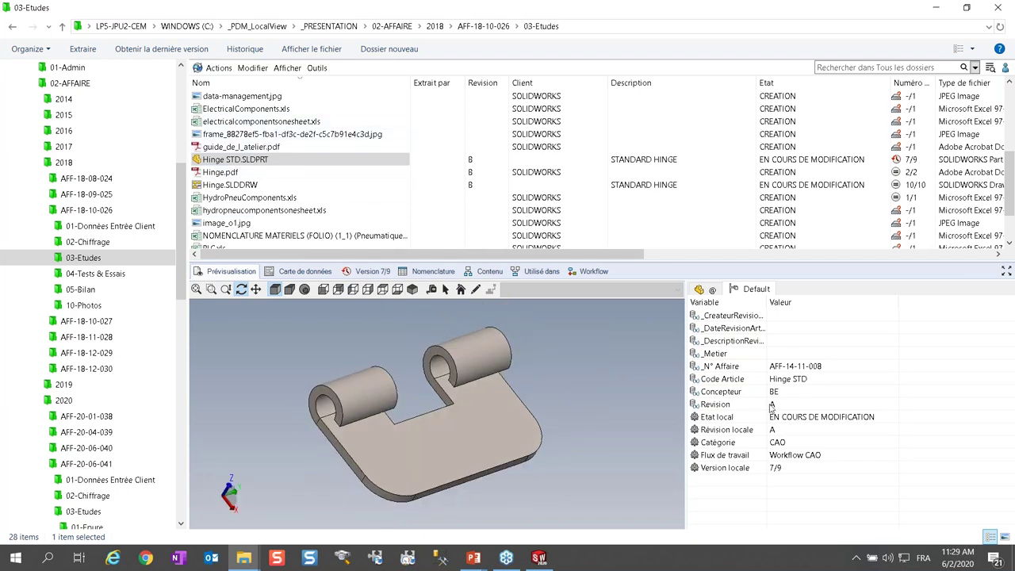
{"action": "left_click", "coordinate": [225, 70]}
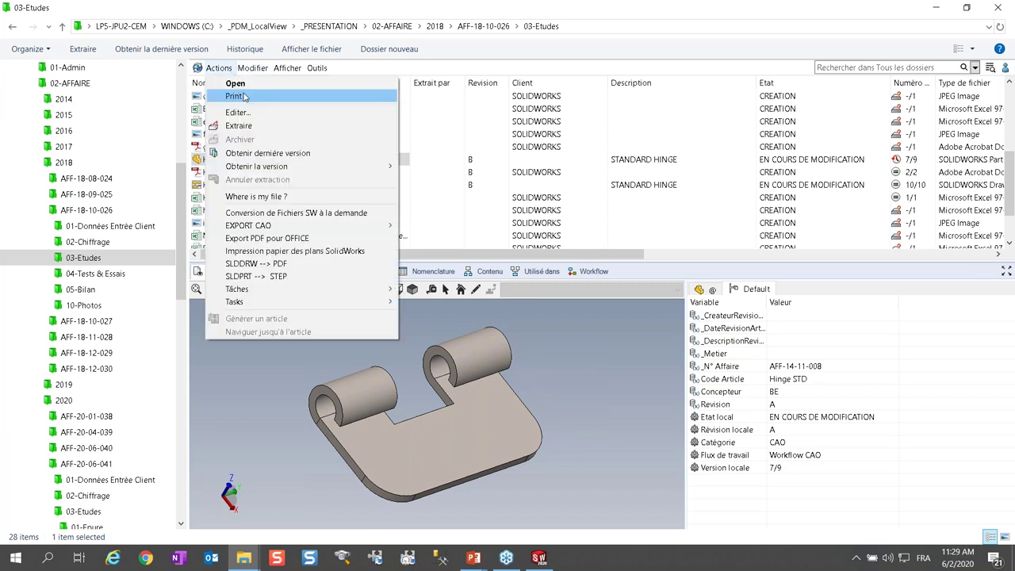
{"action": "left_click", "coordinate": [256, 155]}
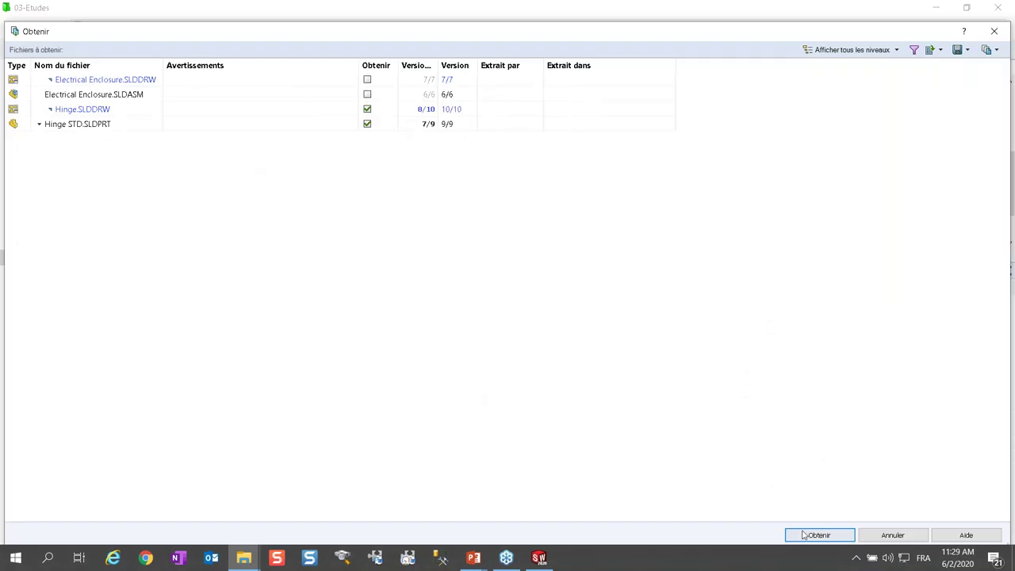
{"action": "left_click", "coordinate": [819, 535]}
{"action": "left_click_drag", "start_coordinate": [479, 396], "coordinate": [430, 399]}
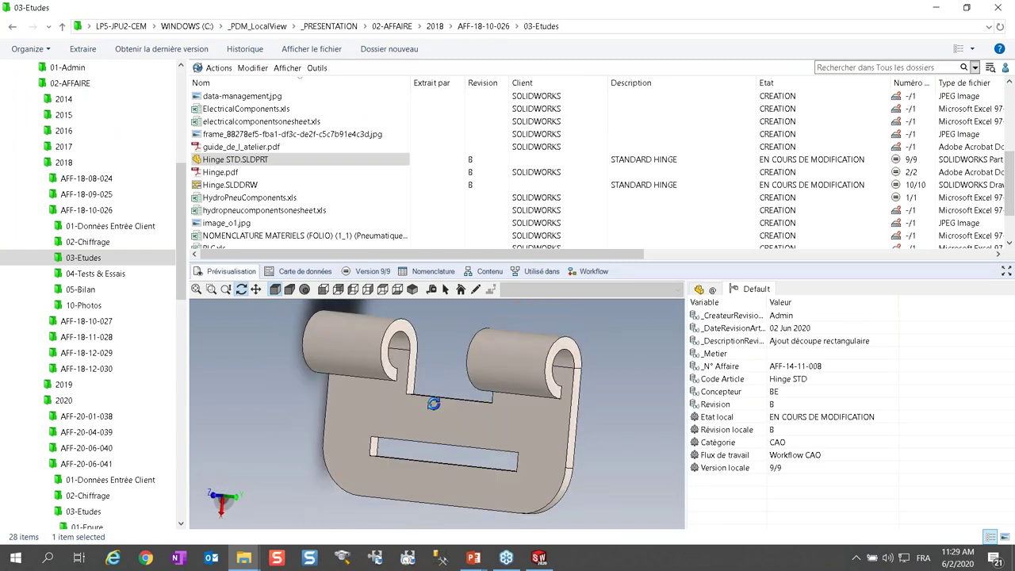
- Preview the drawing Hinge.SLDDRW and examine its title block and views
{"action": "left_click", "coordinate": [229, 187]}
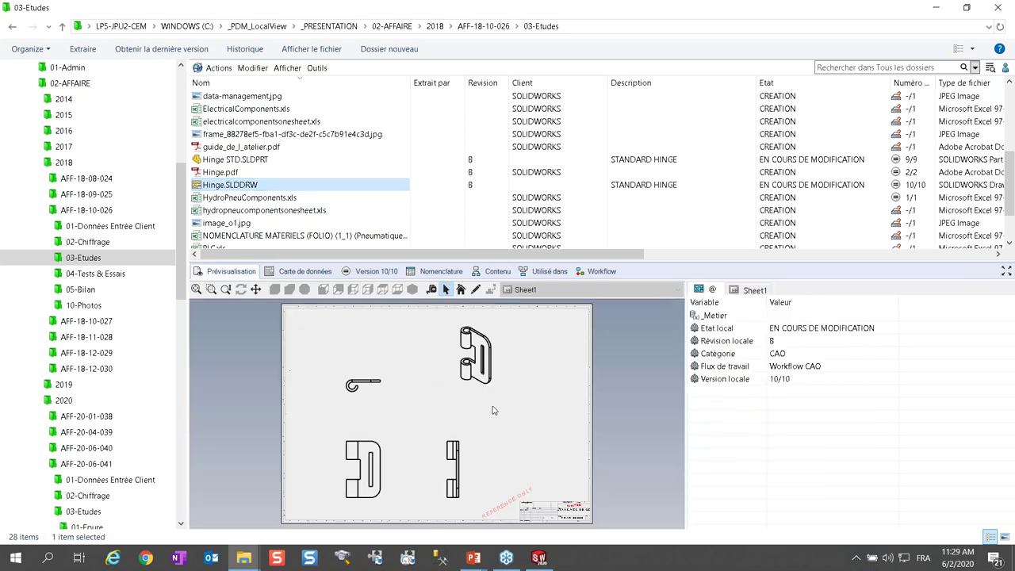
{"action": "scroll", "coordinate": [579, 505], "scroll_direction": "down", "scroll_amount": 5}
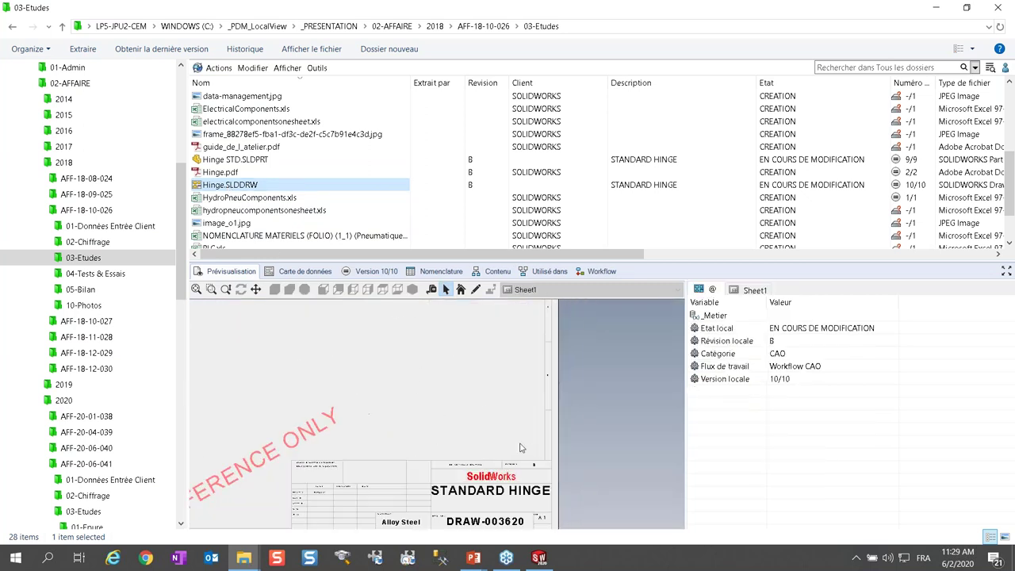
{"action": "scroll", "coordinate": [531, 462], "scroll_direction": "up", "scroll_amount": 5}
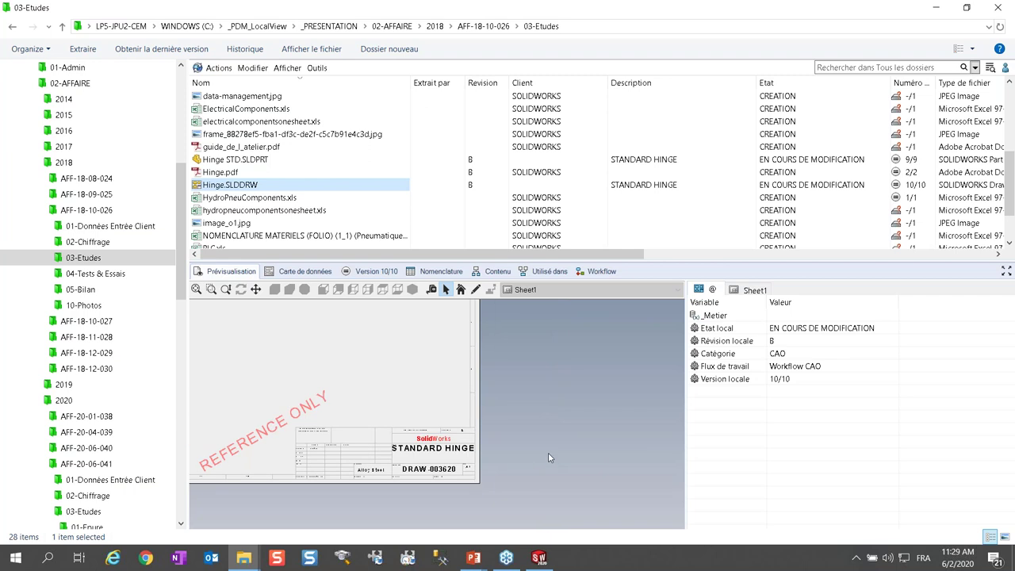
{"action": "scroll", "coordinate": [534, 417], "scroll_direction": "up", "scroll_amount": 3}
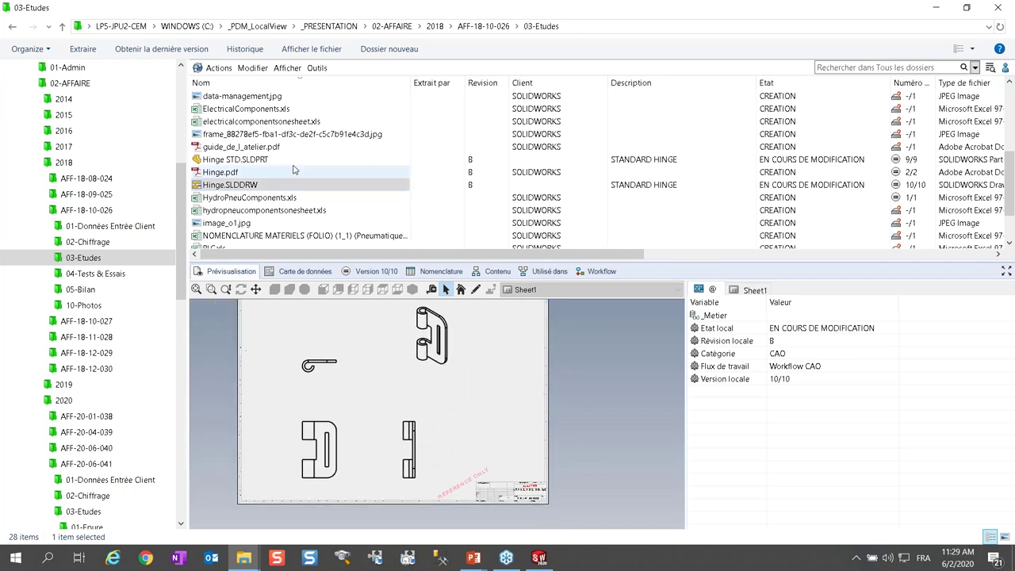
- Get revision A of Hinge.SLDDRW with its referenced part and examine the drawing's title block and views
{"action": "left_click", "coordinate": [224, 69]}
{"action": "mouse_move", "coordinate": [275, 166]}
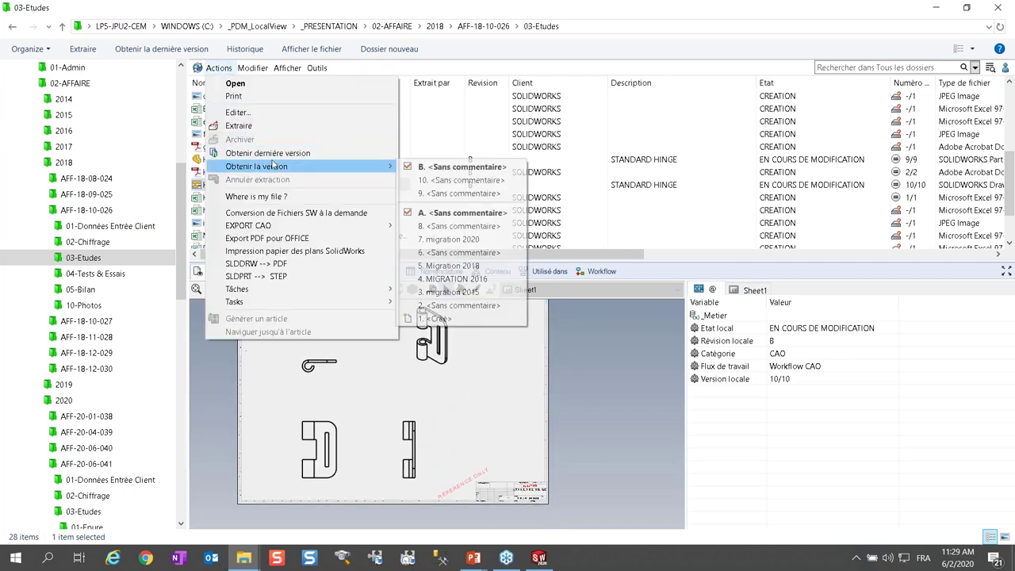
{"action": "left_click", "coordinate": [457, 213]}
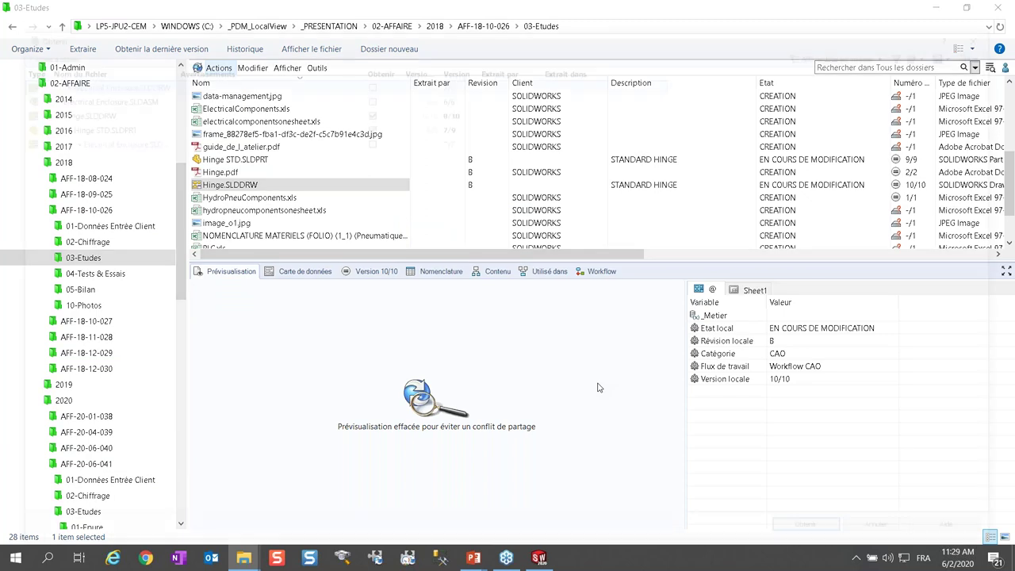
{"action": "key", "text": "Return"}
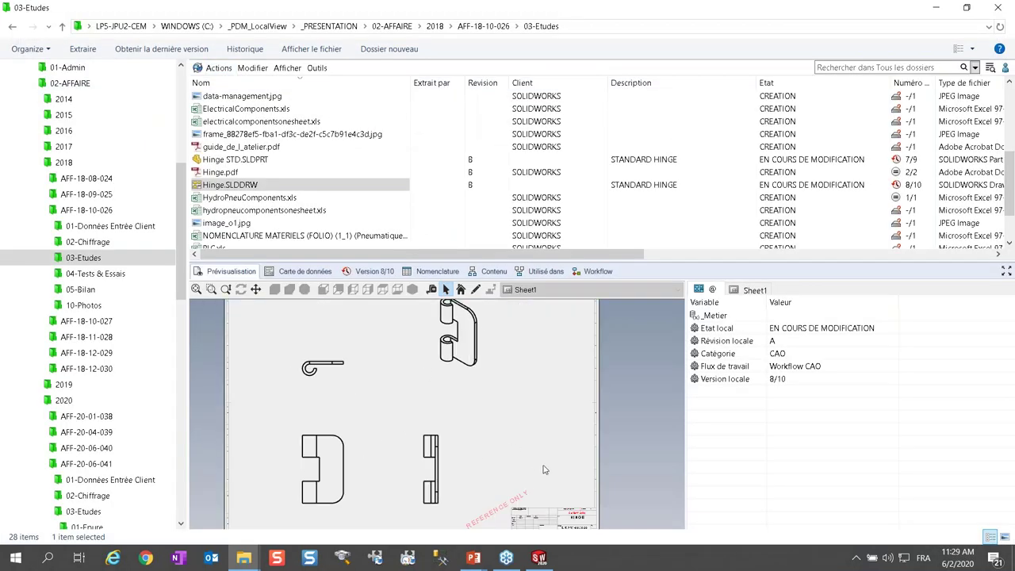
{"action": "scroll", "coordinate": [544, 471], "scroll_direction": "up", "scroll_amount": 5}
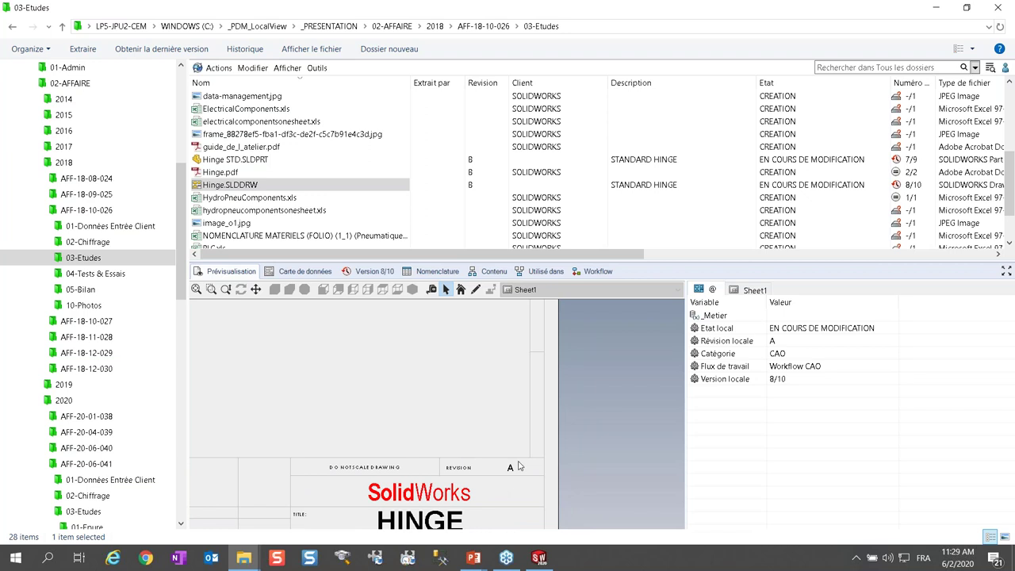
{"action": "scroll", "coordinate": [610, 479], "scroll_direction": "down", "scroll_amount": 5}
{"action": "scroll", "coordinate": [292, 361], "scroll_direction": "down", "scroll_amount": 2}
{"action": "scroll", "coordinate": [248, 317], "scroll_direction": "down", "scroll_amount": 2}
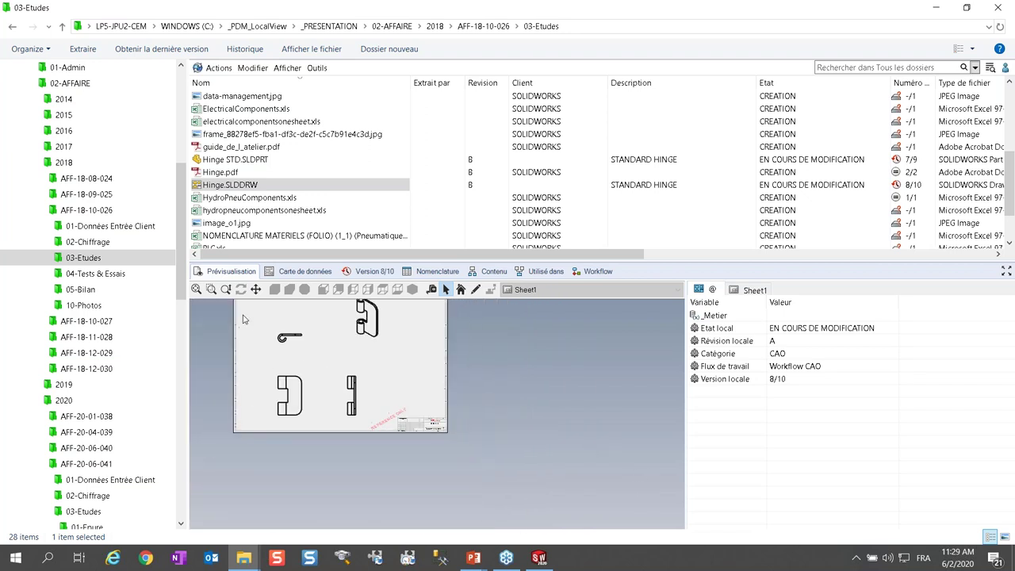
{"action": "scroll", "coordinate": [249, 311], "scroll_direction": "up", "scroll_amount": 2}
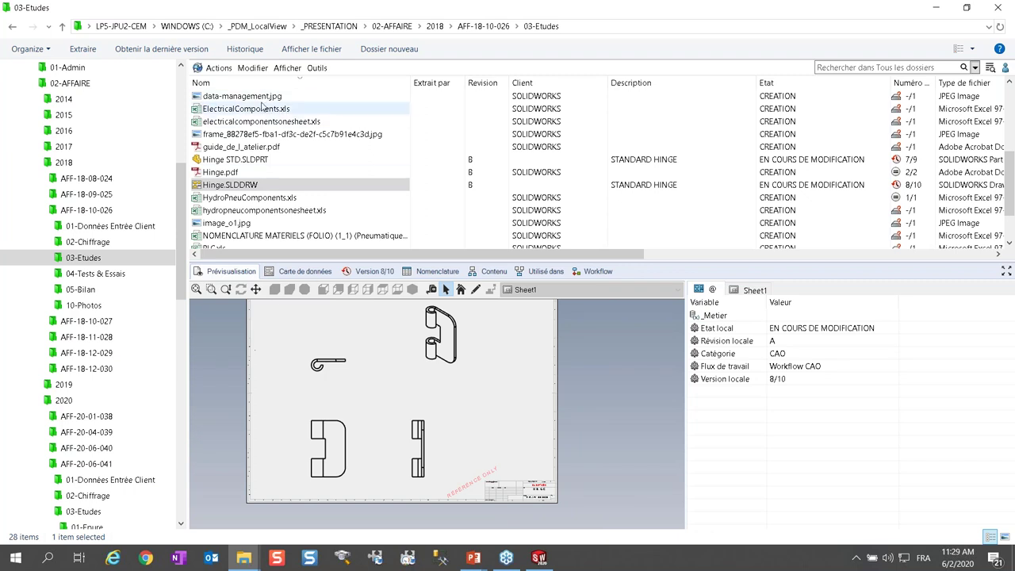
- Review the history of Hinge STD.SLDPRT and its 3D preview, and switch to the running PowerPoint slide show
{"action": "left_click", "coordinate": [256, 159]}
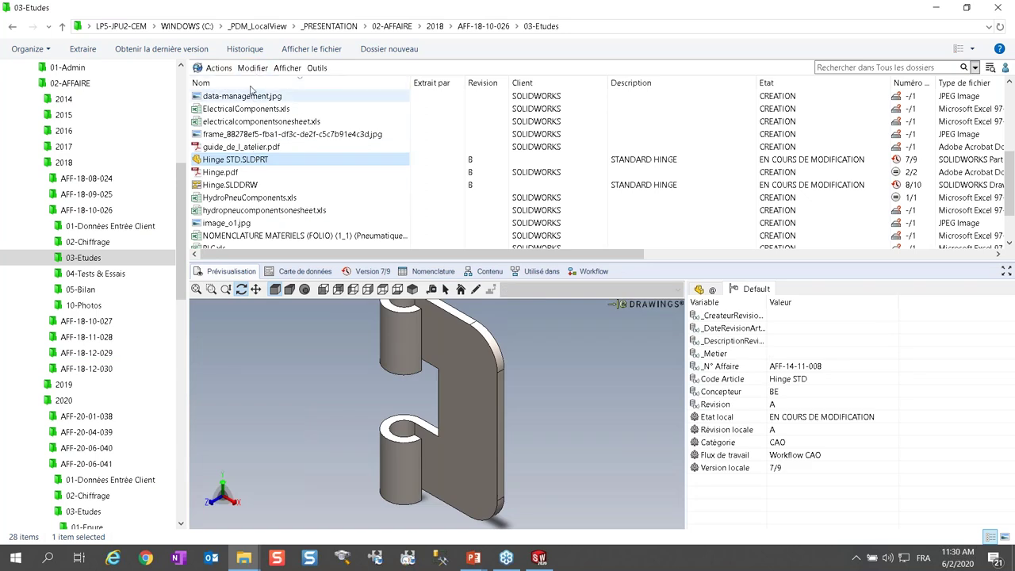
{"action": "left_click", "coordinate": [244, 49]}
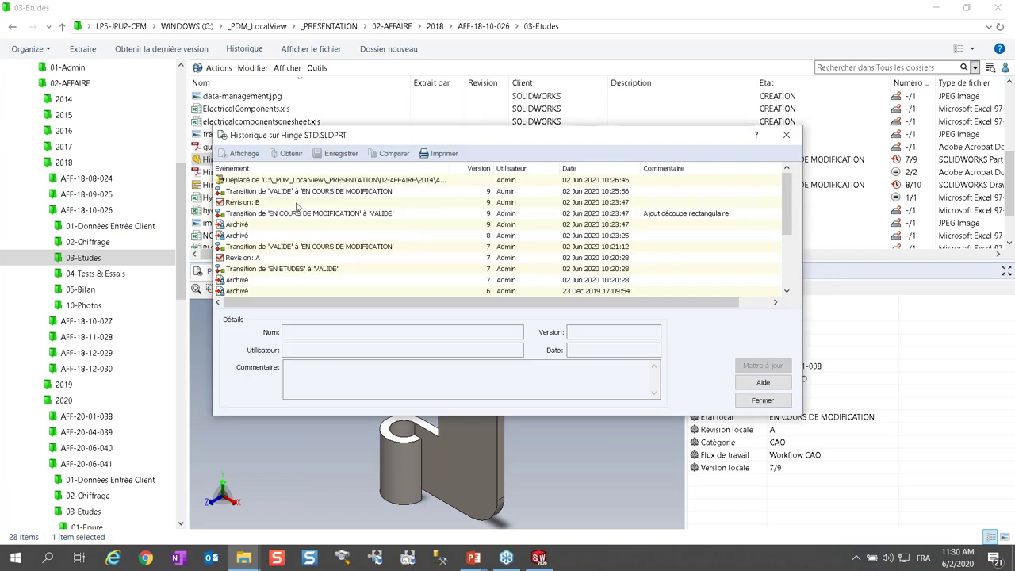
{"action": "left_click", "coordinate": [780, 403]}
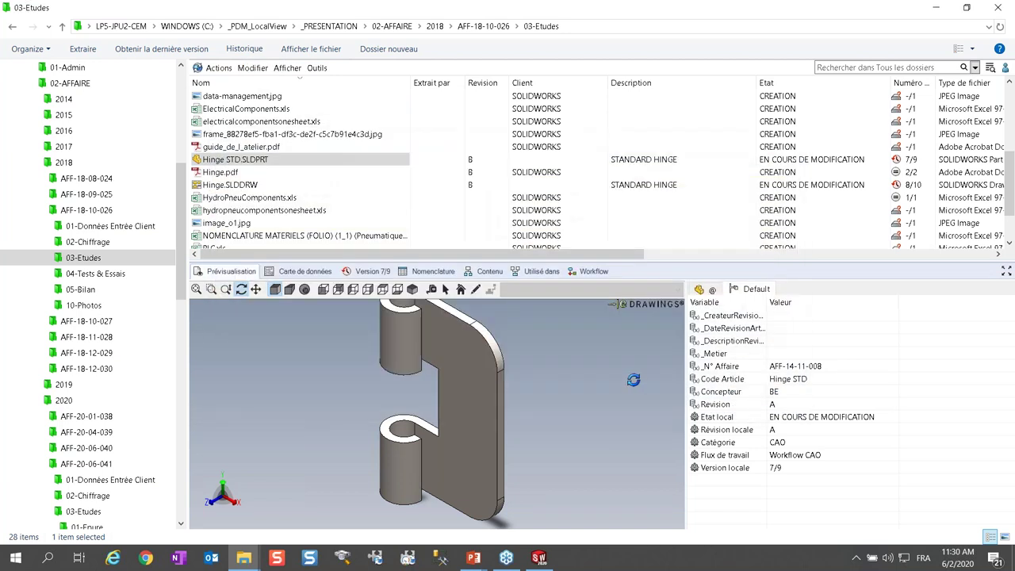
{"action": "left_click_drag", "start_coordinate": [599, 388], "coordinate": [623, 397]}
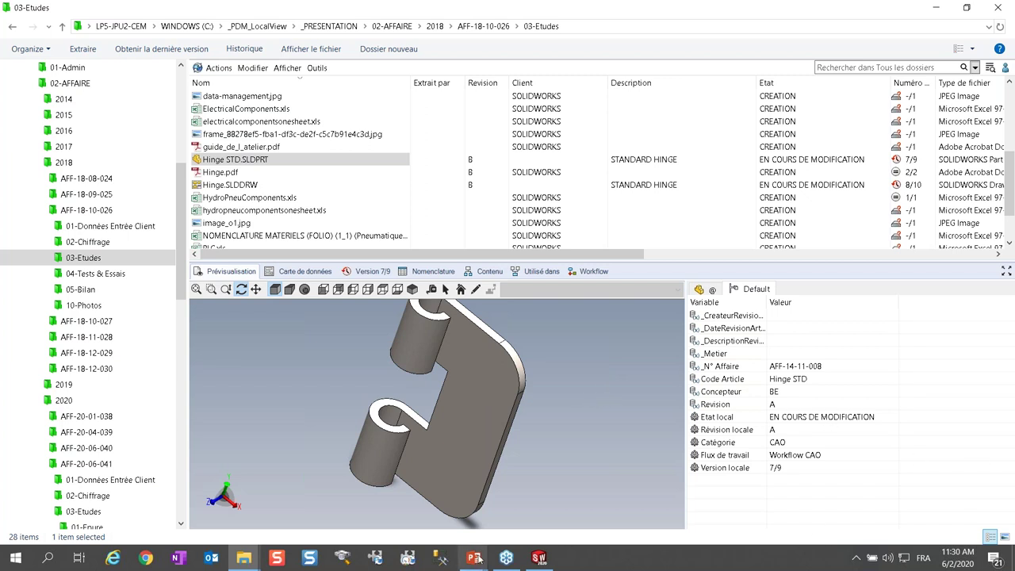
{"action": "mouse_move", "coordinate": [481, 545]}
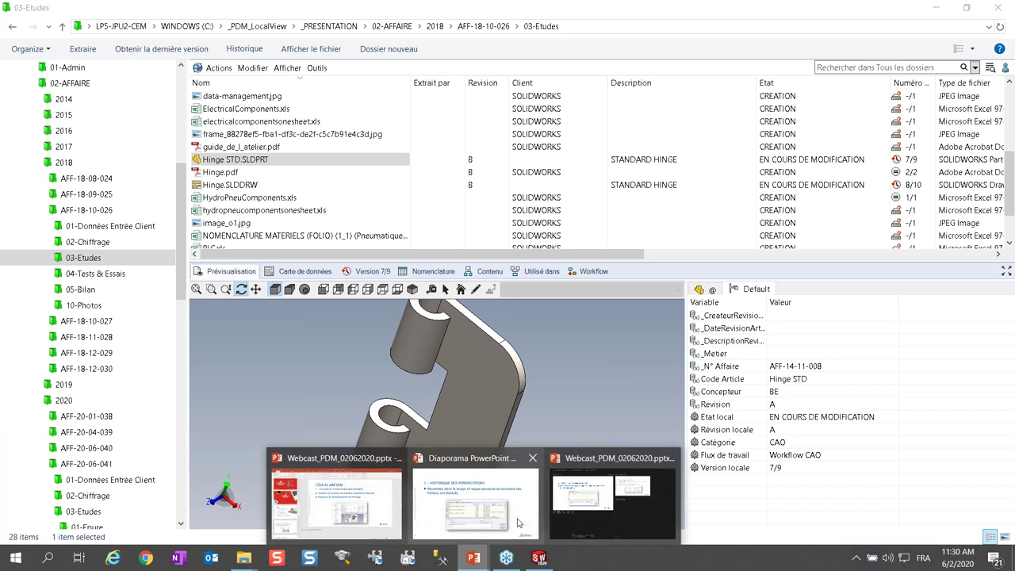
{"action": "left_click", "coordinate": [515, 520]}
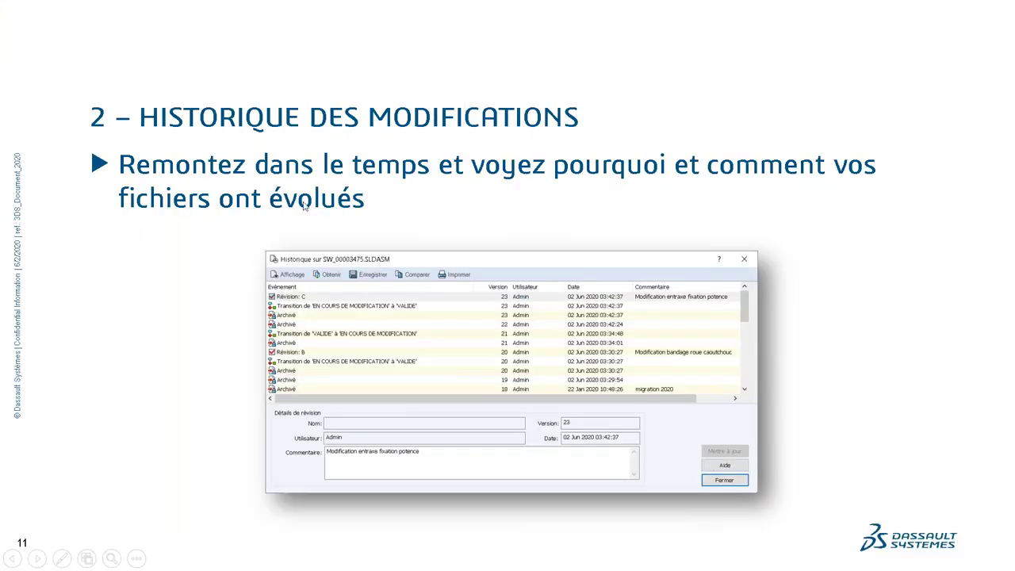
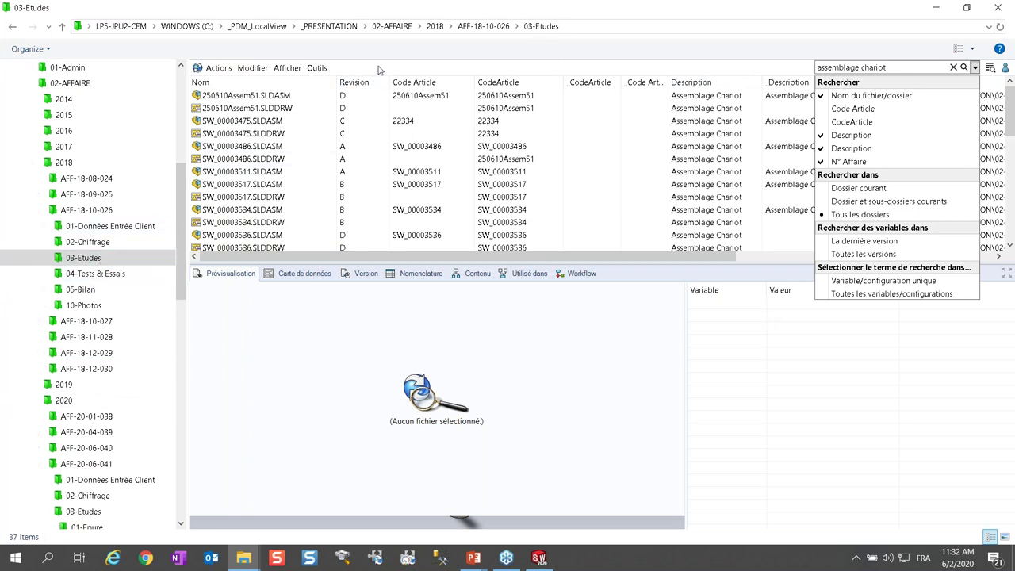
- Close the search options and browse the list of files found for "assemblage chariot"
{"action": "left_click", "coordinate": [974, 69]}
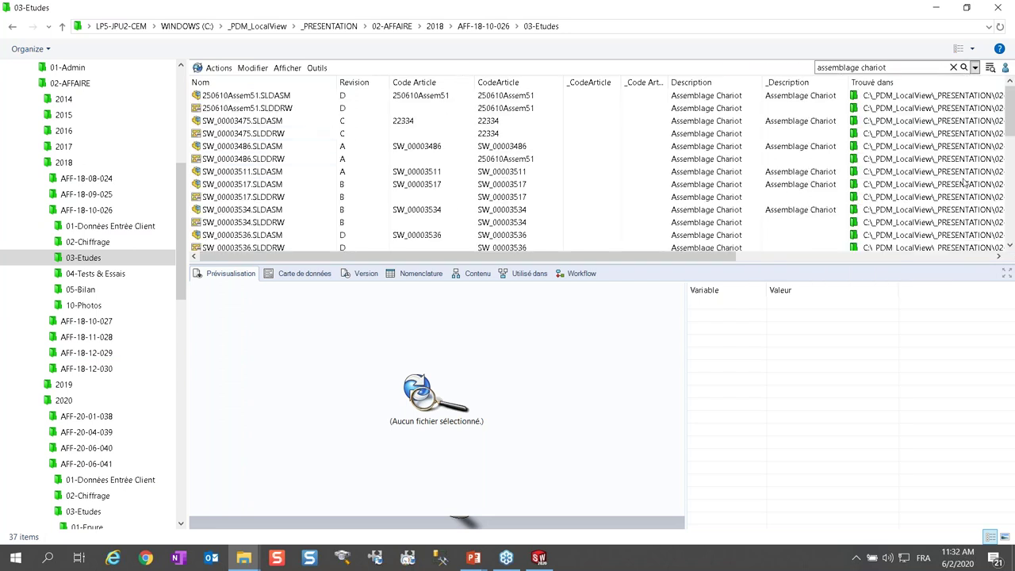
{"action": "mouse_move", "coordinate": [1010, 127]}
{"action": "left_mouse_down"}
{"action": "mouse_move", "coordinate": [1011, 199]}
{"action": "mouse_move", "coordinate": [1011, 107]}
{"action": "left_mouse_up"}
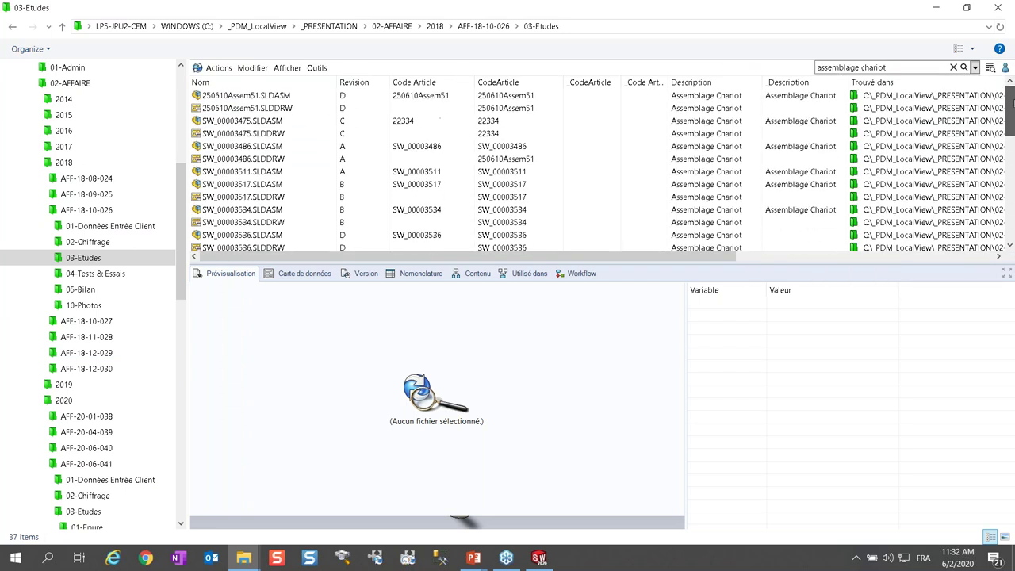
{"action": "scroll", "coordinate": [287, 171], "scroll_direction": "down", "scroll_amount": 6}
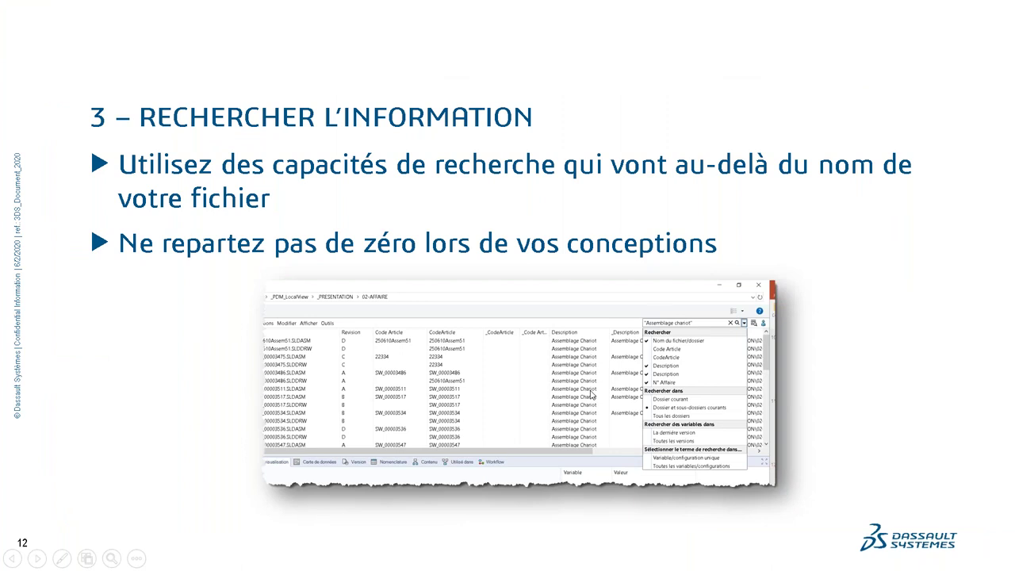
{"action": "key", "text": "alt+Tab"}
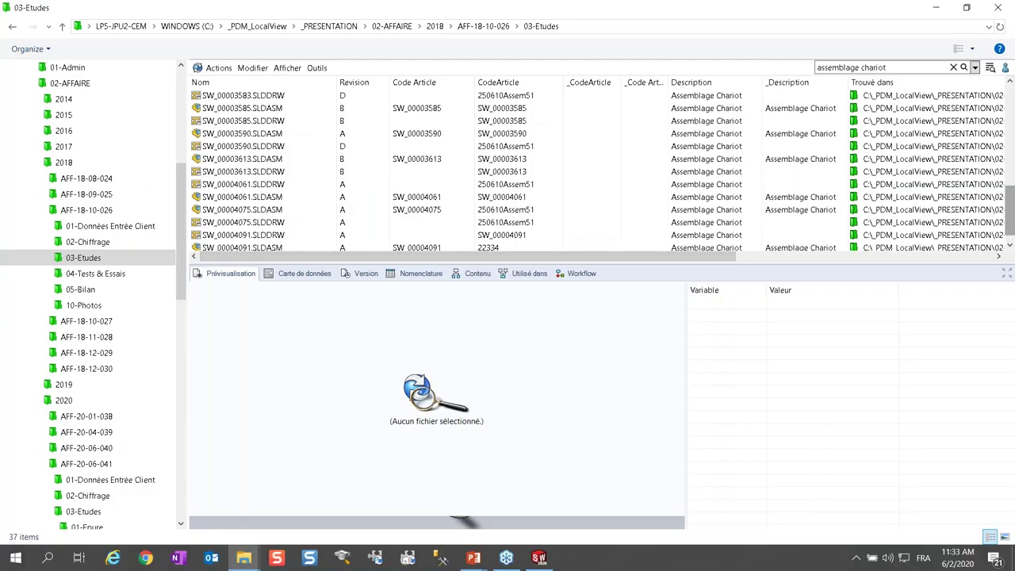
{"action": "left_click_drag", "start_coordinate": [1011, 209], "coordinate": [1001, 90]}
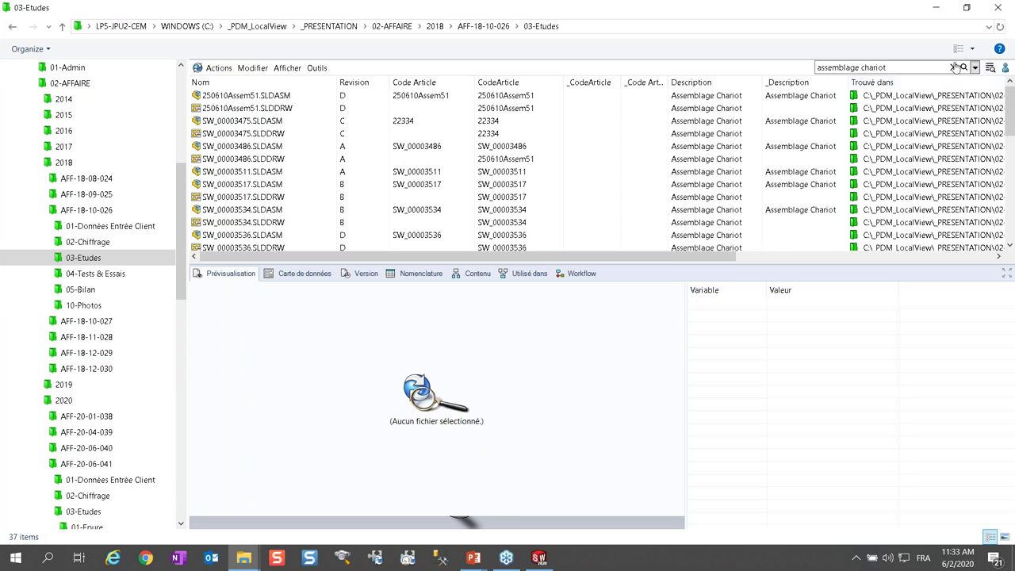
- Open the Carte Recherche Affaire search card and search for the description "Assemblage chariot"
{"action": "left_click", "coordinate": [926, 67]}
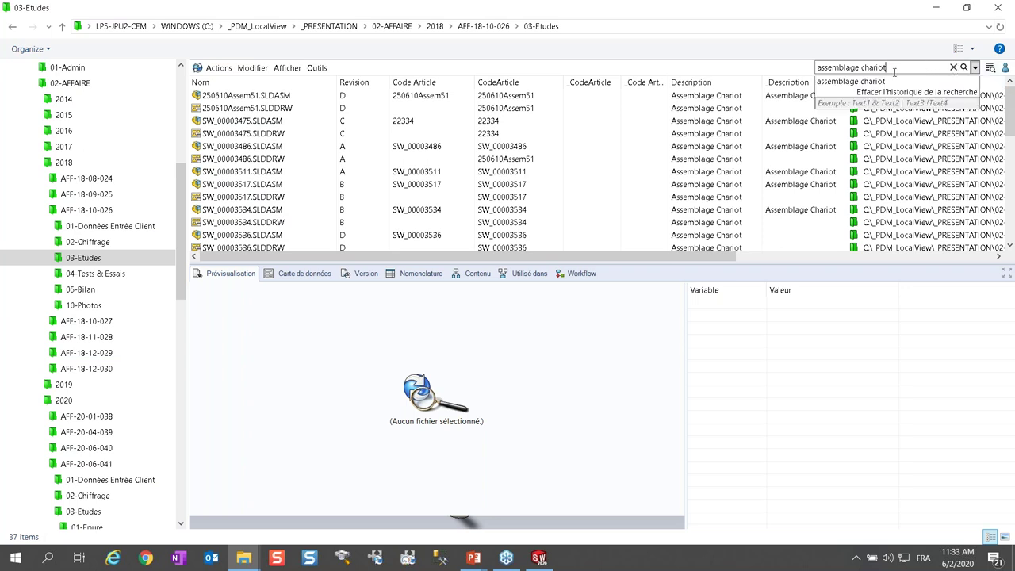
{"action": "left_click", "coordinate": [991, 68]}
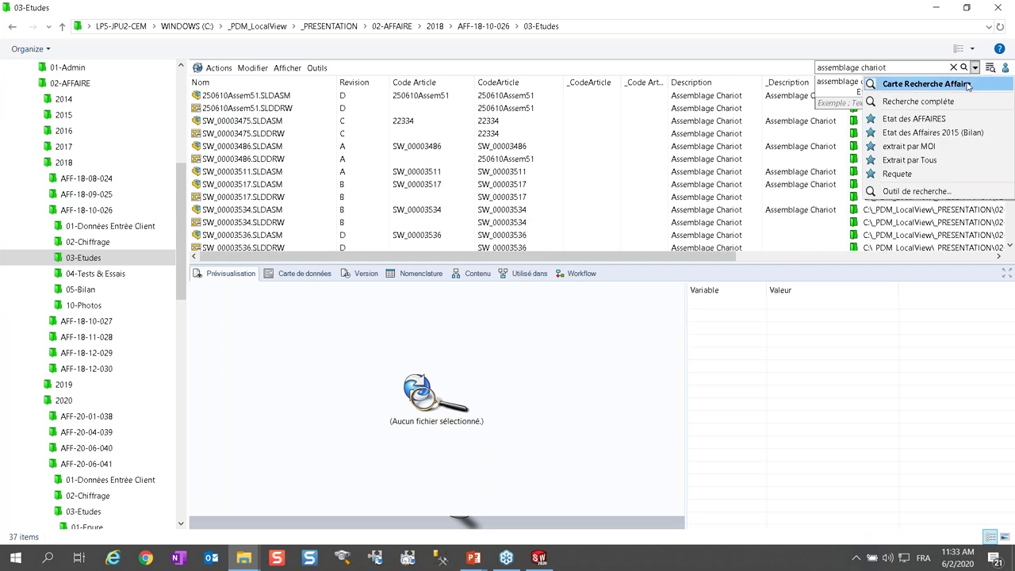
{"action": "left_click", "coordinate": [966, 84]}
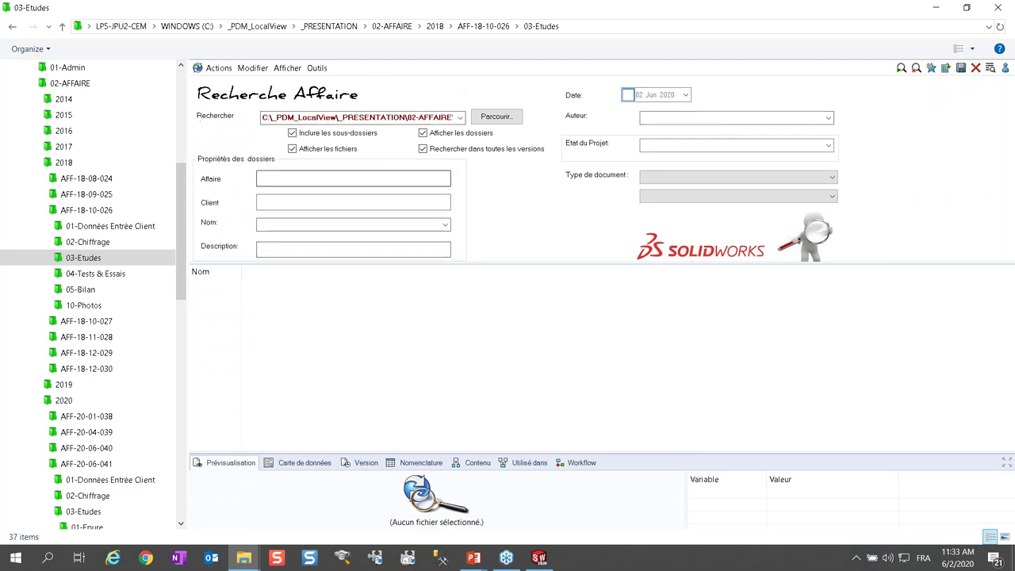
{"action": "left_click", "coordinate": [373, 250]}
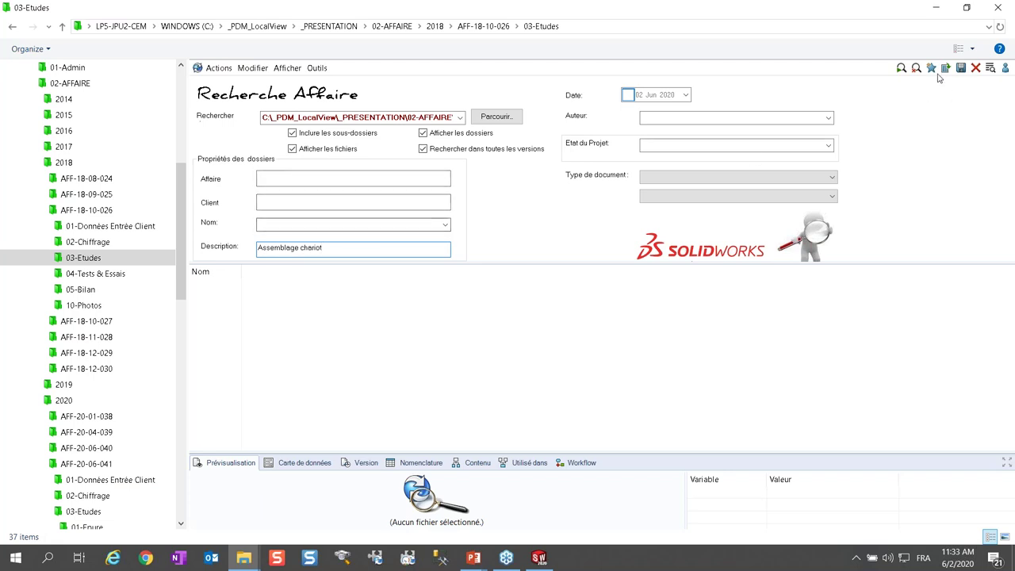
{"action": "left_click", "coordinate": [902, 67]}
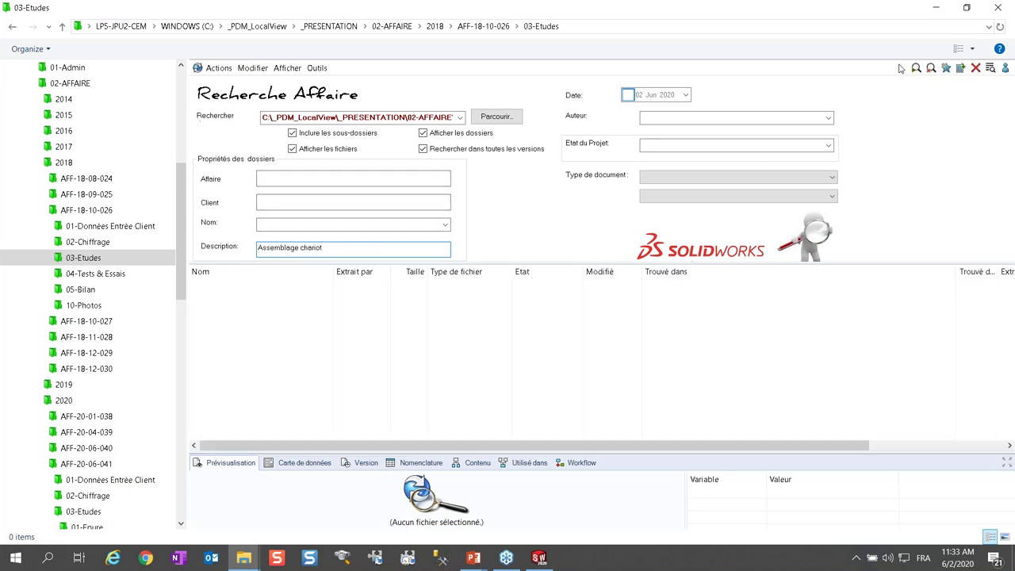
- Change the search location to C:\_Convention\02-AFFAIRE and search for the description "Assemblage chariot"
{"action": "left_click", "coordinate": [460, 118]}
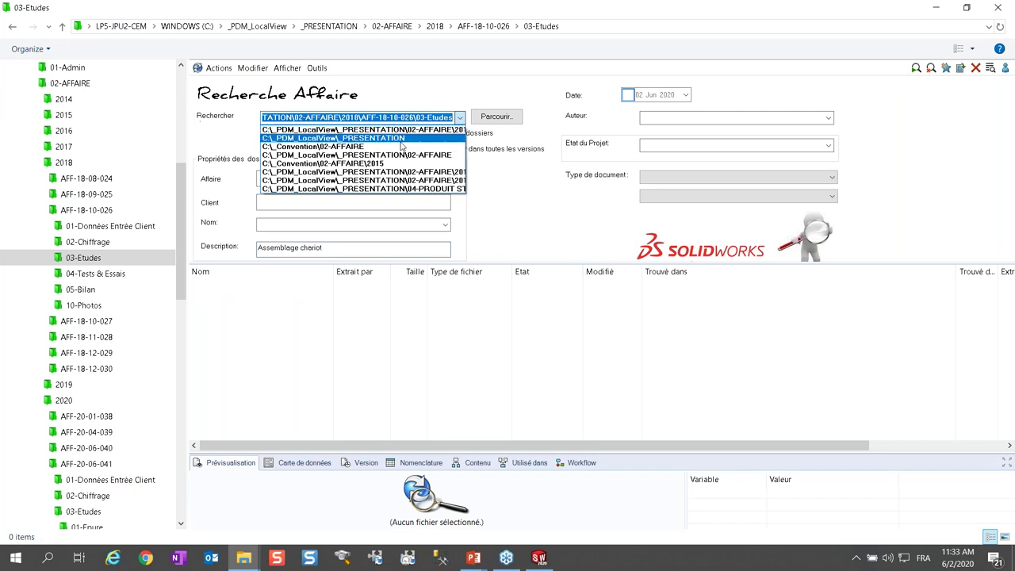
{"action": "left_click", "coordinate": [401, 147]}
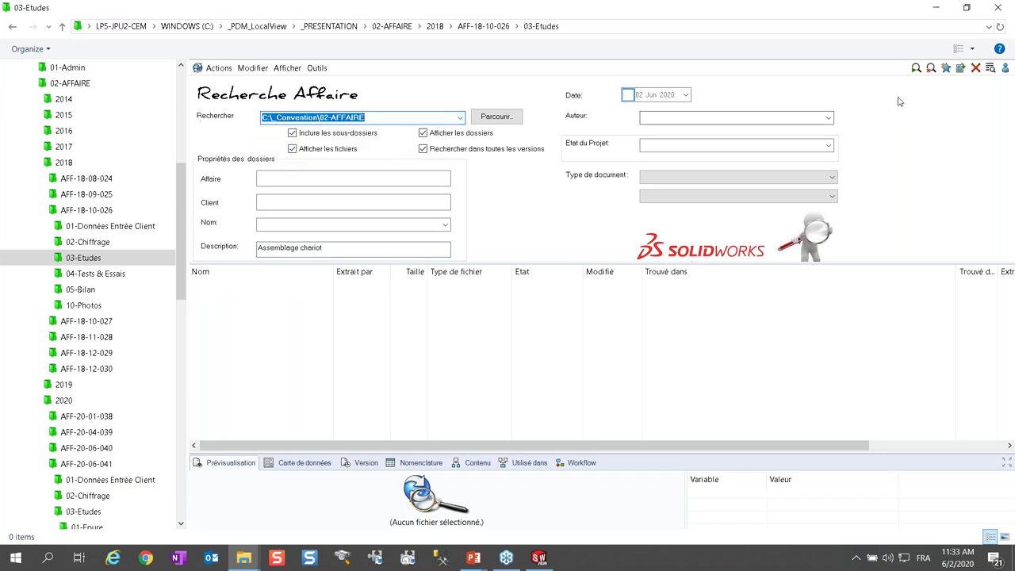
{"action": "left_click", "coordinate": [916, 69]}
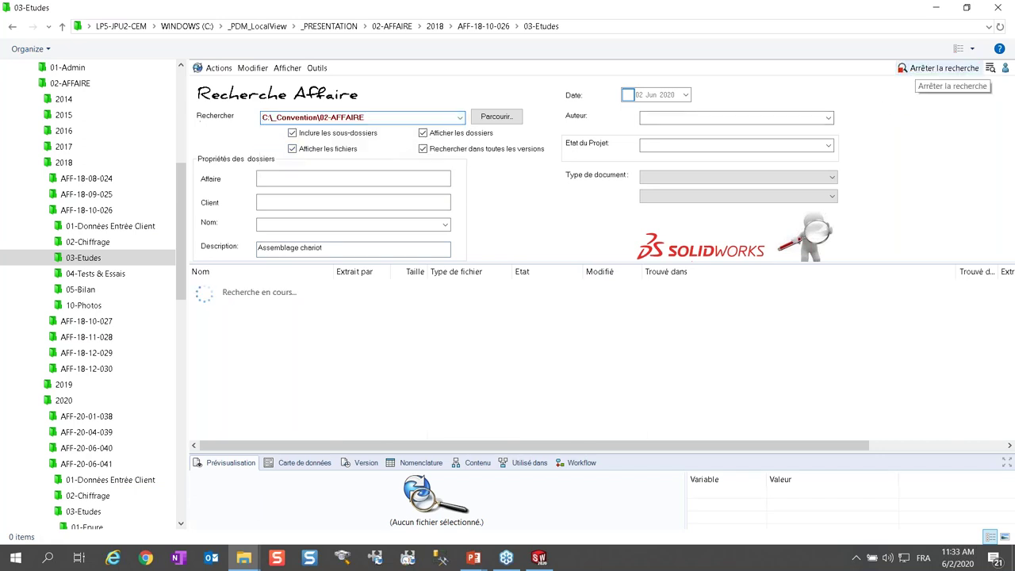
{"action": "mouse_move", "coordinate": [1009, 300]}
{"action": "left_mouse_down"}
{"action": "mouse_move", "coordinate": [1006, 413]}
{"action": "mouse_move", "coordinate": [1009, 299]}
{"action": "left_mouse_up"}
- Add 14 as the Affaire criterion and rerun the "Assemblage chariot" search
{"action": "left_click", "coordinate": [398, 176]}
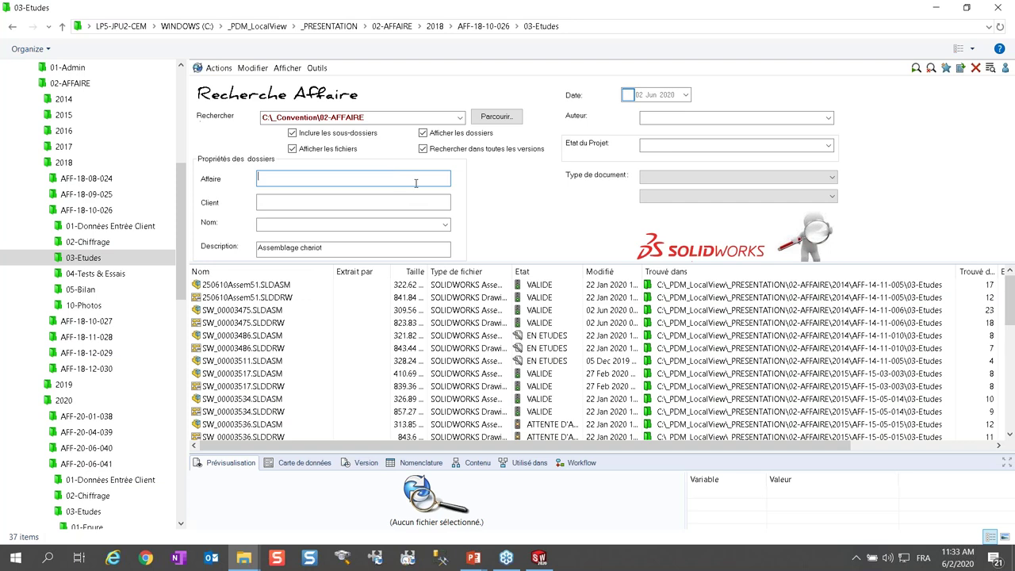
{"action": "left_click", "coordinate": [281, 201]}
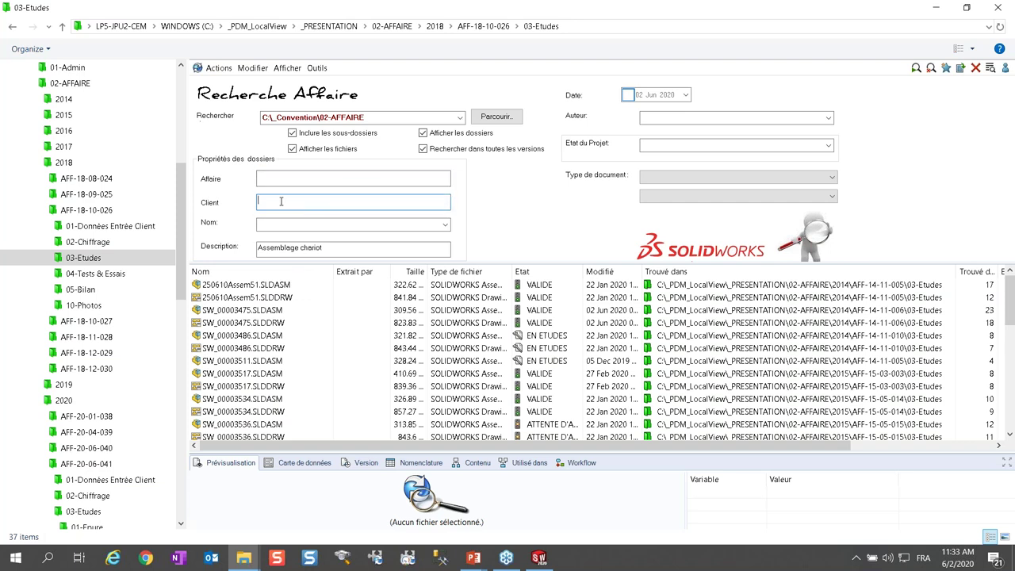
{"action": "left_click", "coordinate": [287, 173]}
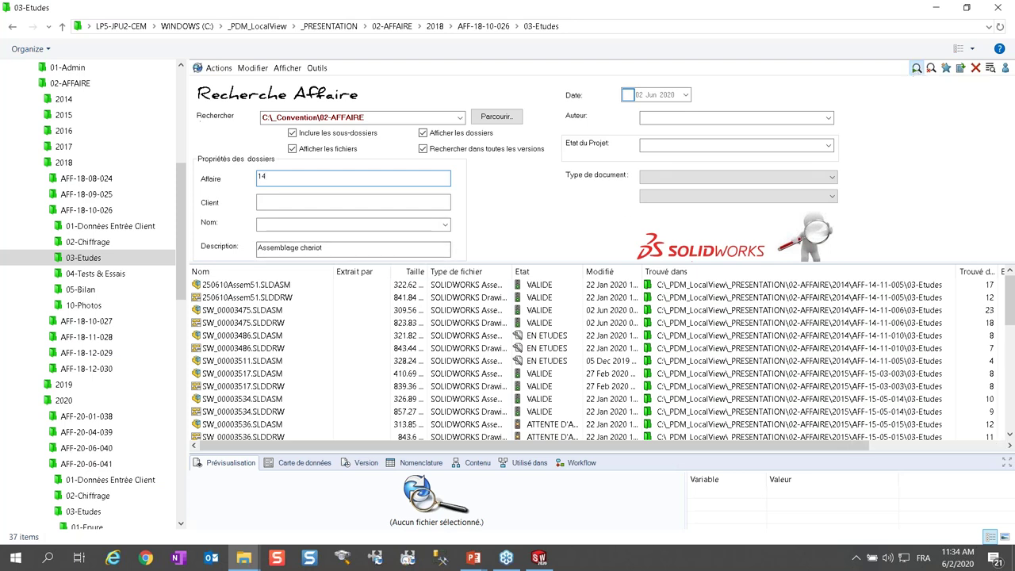
{"action": "left_click", "coordinate": [916, 68]}
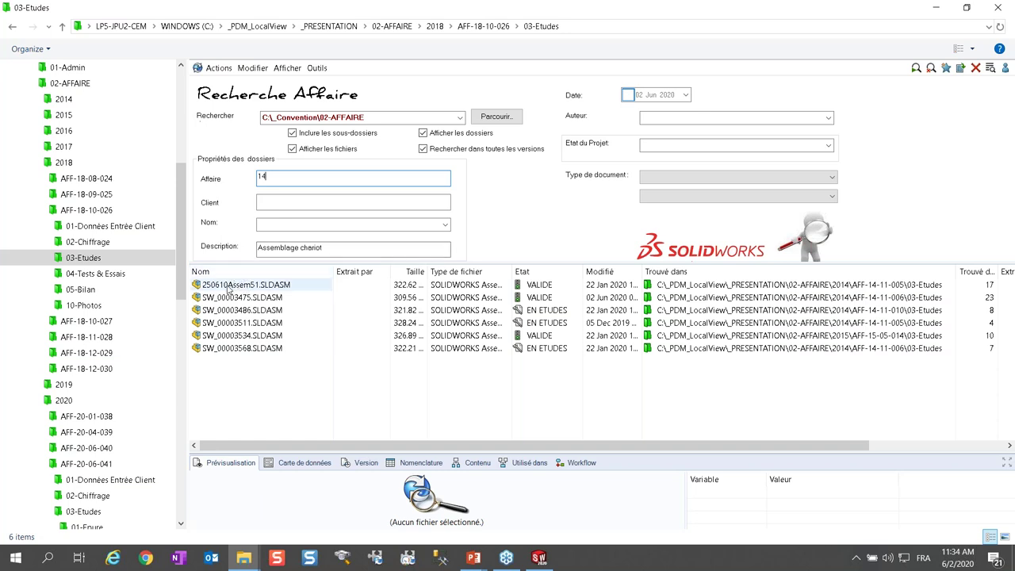
- Examine the 3D preview and the data card of SW_00003475.SLDASM in the search results, adjusting the preview area's height
{"action": "left_click_drag", "start_coordinate": [272, 451], "coordinate": [274, 364]}
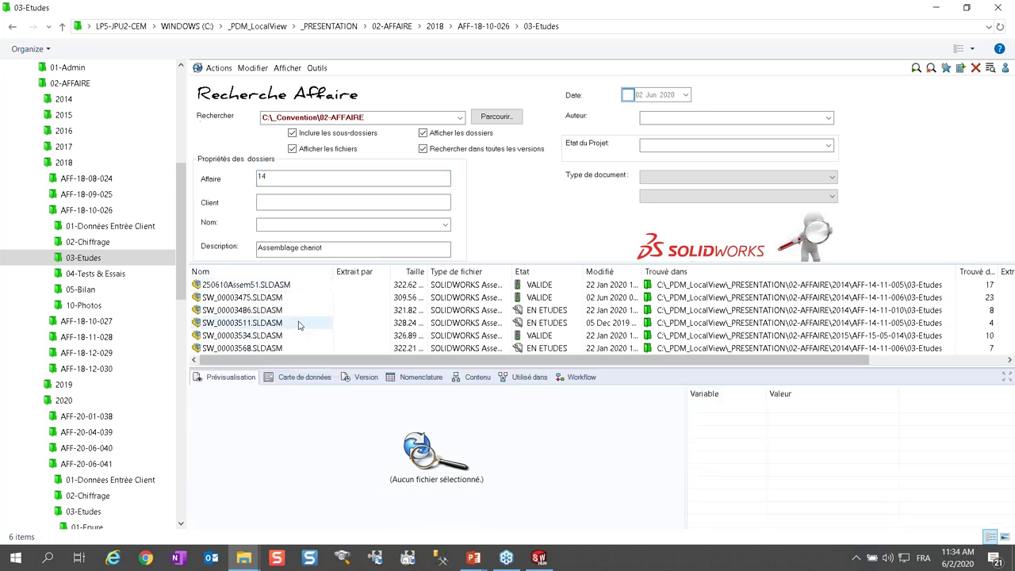
{"action": "left_click", "coordinate": [234, 299]}
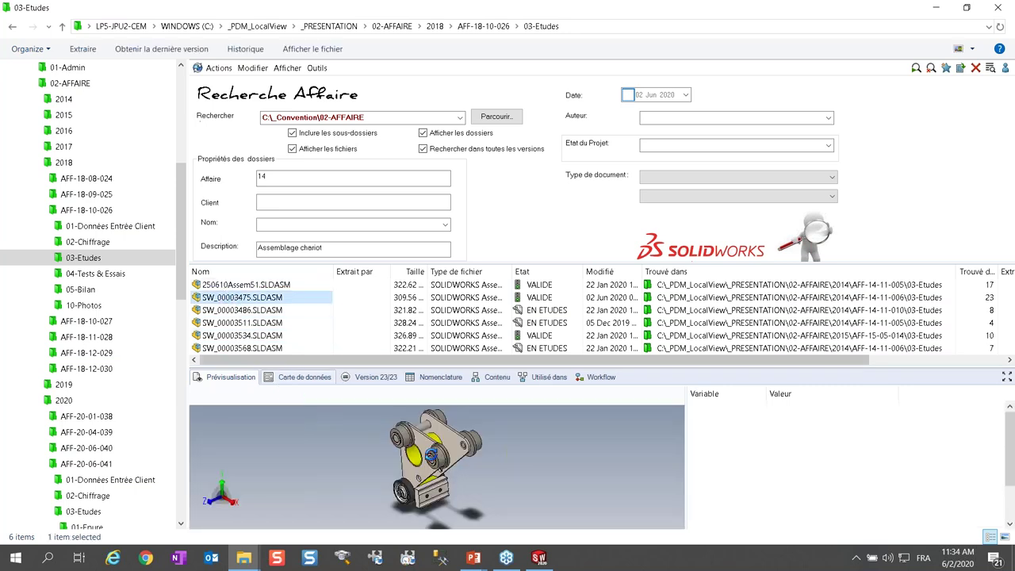
{"action": "left_click_drag", "start_coordinate": [450, 463], "coordinate": [460, 459]}
{"action": "left_click", "coordinate": [304, 377]}
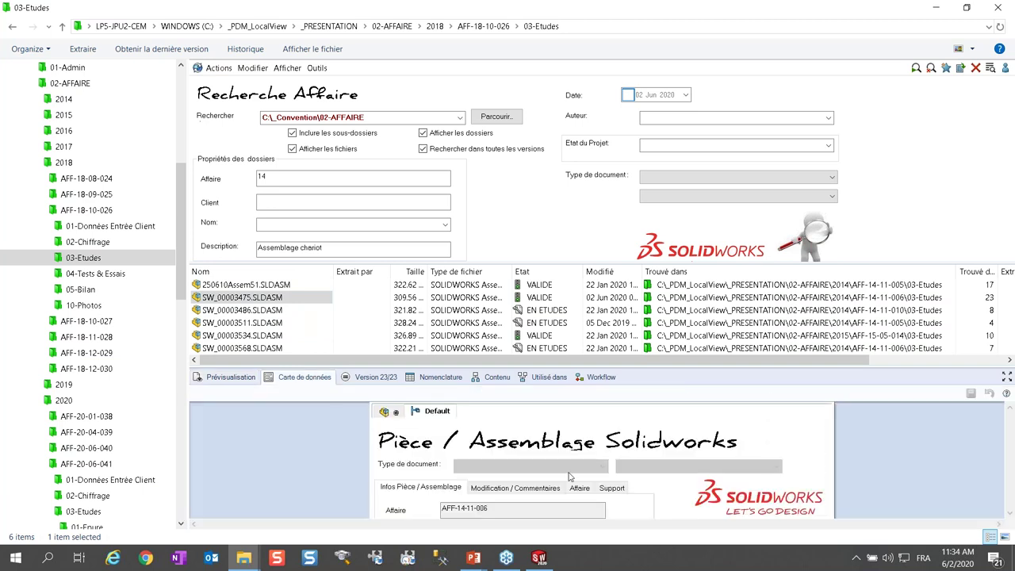
{"action": "left_click_drag", "start_coordinate": [589, 367], "coordinate": [589, 336]}
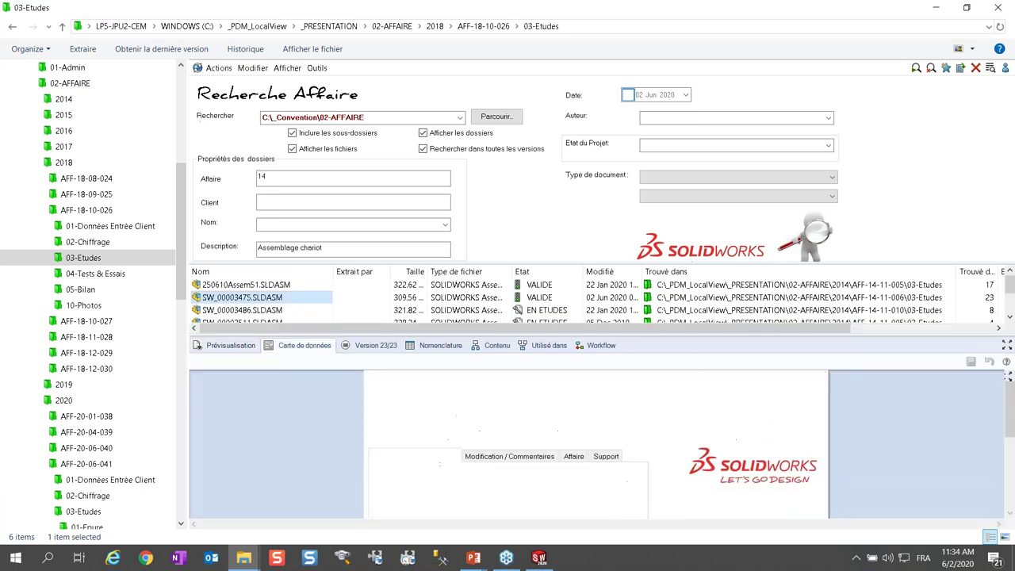
{"action": "left_click_drag", "start_coordinate": [569, 372], "coordinate": [567, 396]}
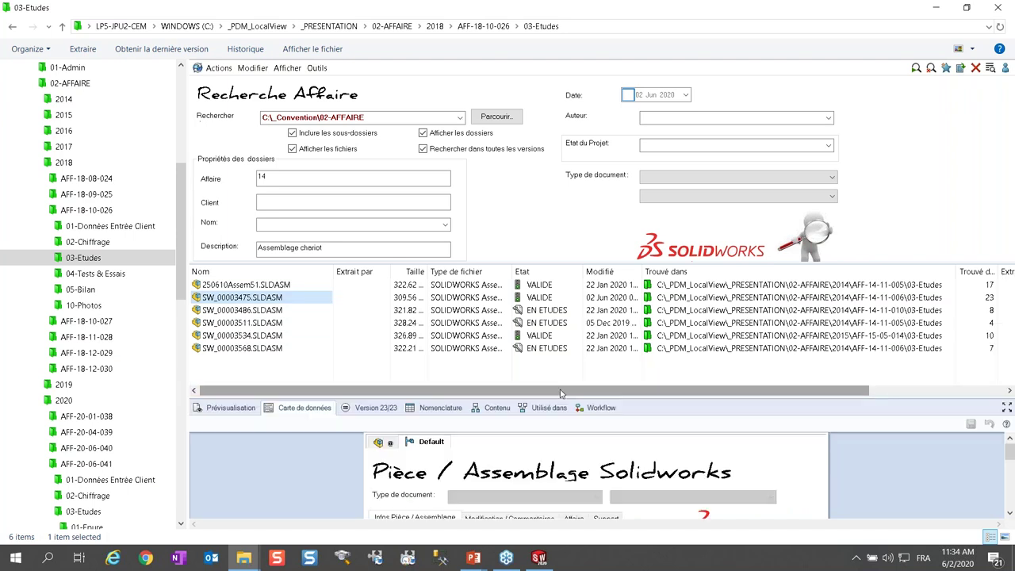
- Go to the vault folder containing SW_00003475.SLDASM and review its data card, including the project field and the modification comments
{"action": "right_click", "coordinate": [248, 298]}
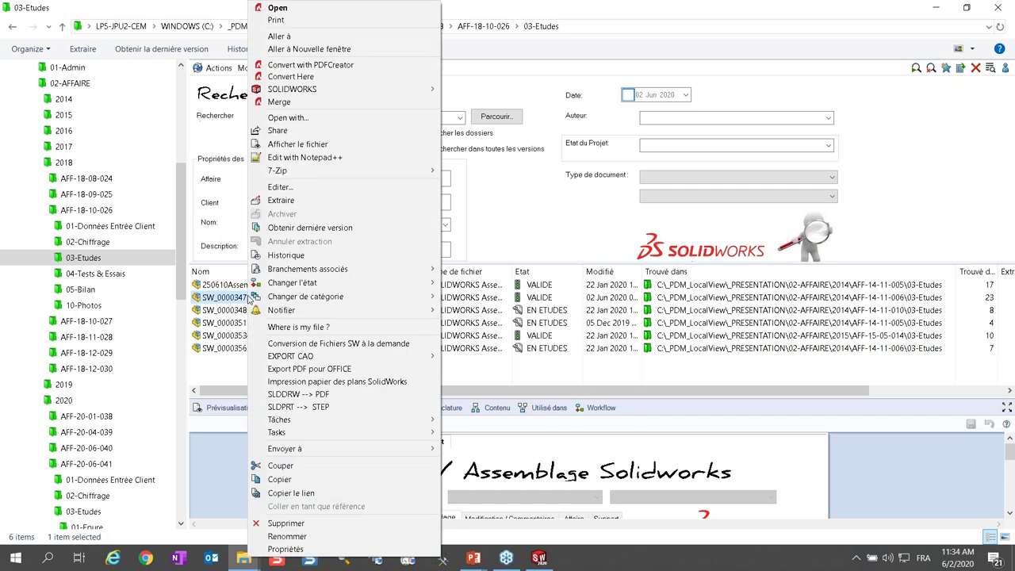
{"action": "left_click", "coordinate": [322, 36]}
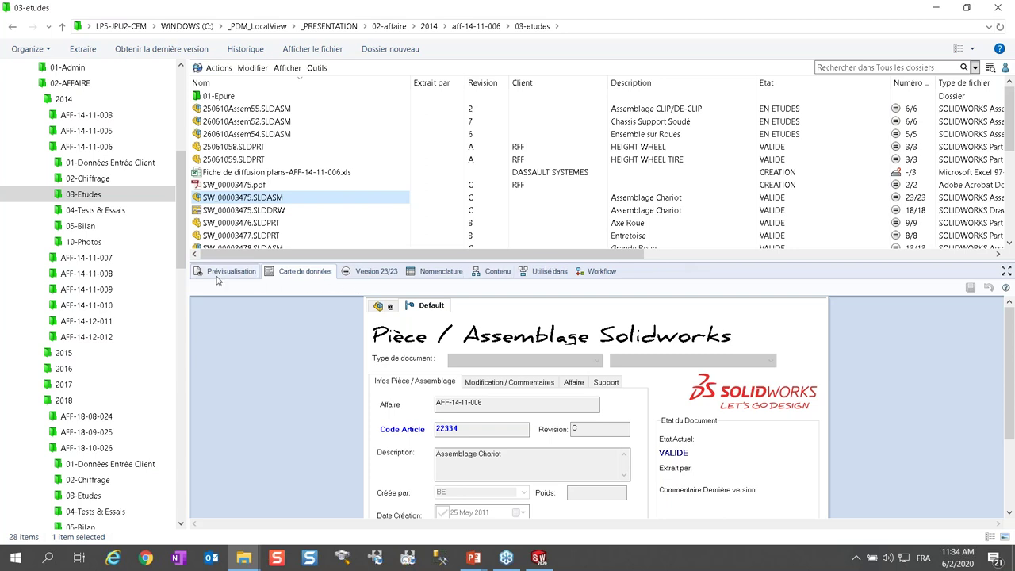
{"action": "left_click", "coordinate": [292, 275]}
{"action": "left_click_drag", "start_coordinate": [1009, 409], "coordinate": [1009, 441]}
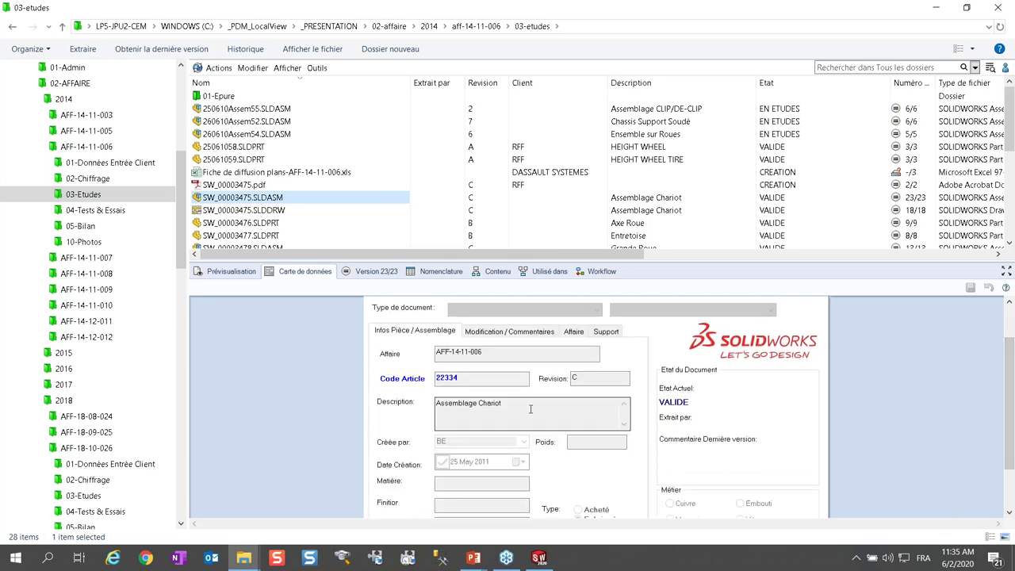
{"action": "left_click", "coordinate": [486, 354]}
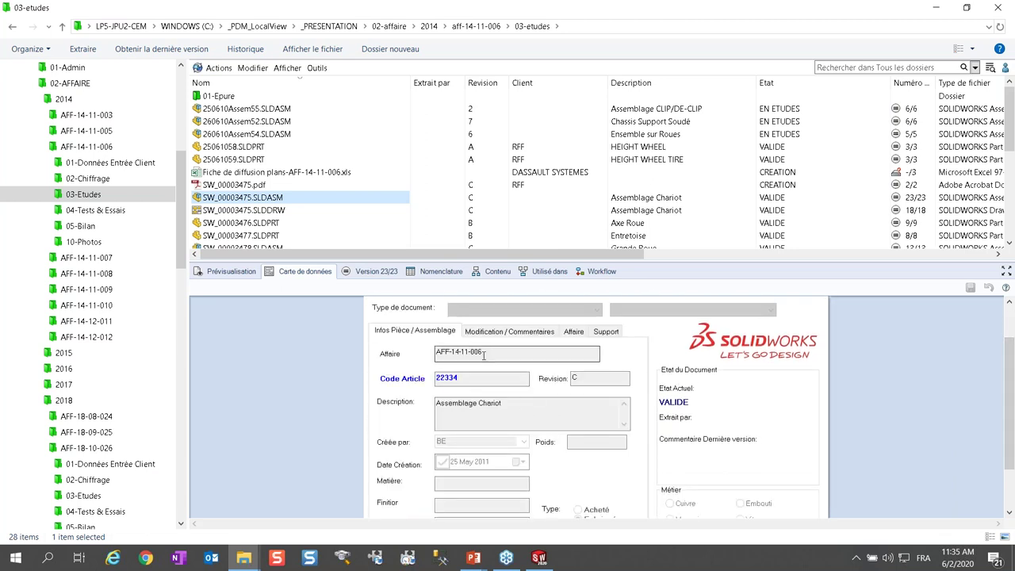
{"action": "left_click_drag", "start_coordinate": [486, 354], "coordinate": [437, 346]}
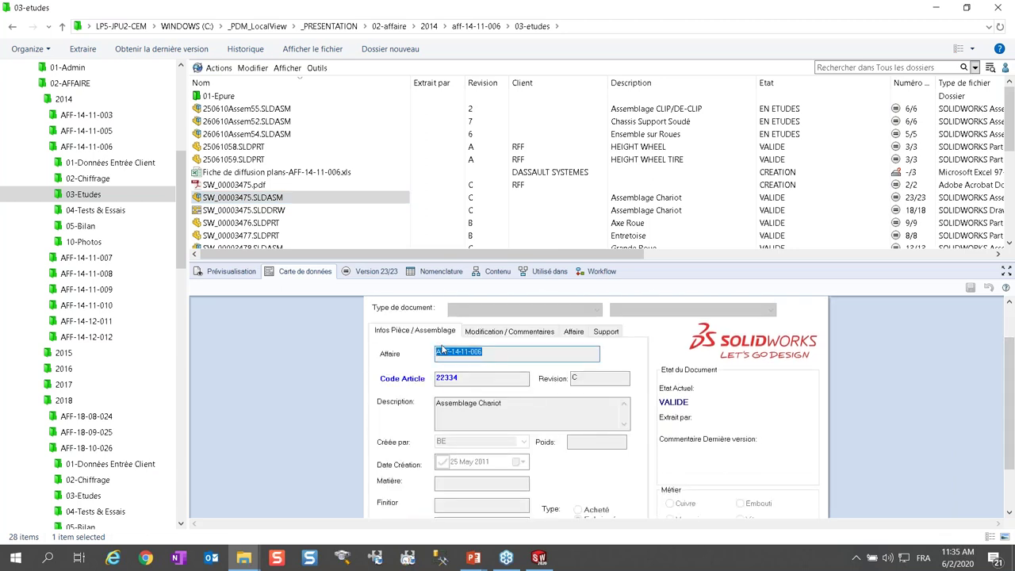
{"action": "left_click", "coordinate": [510, 331]}
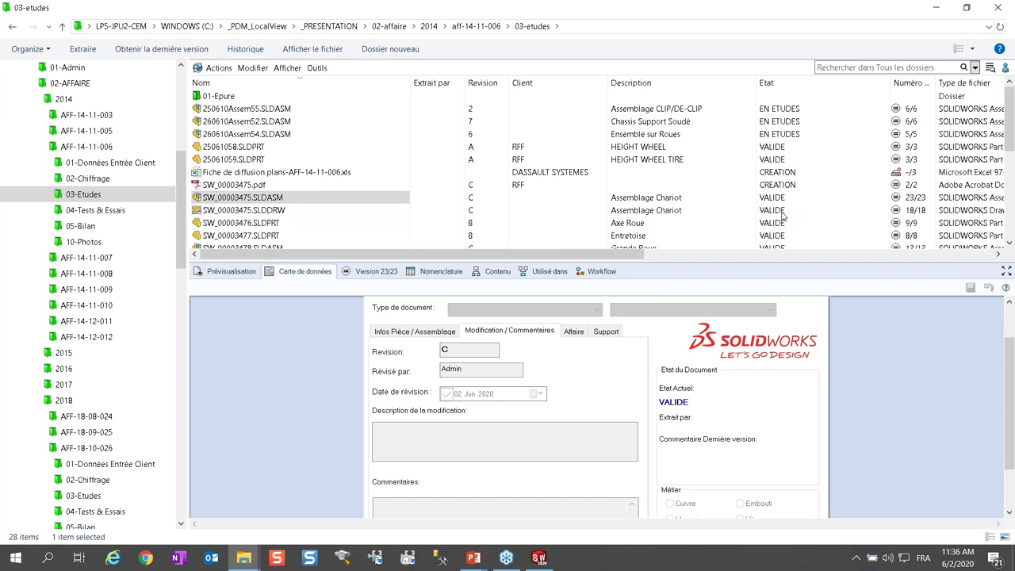
- Display the bill of materials of SW_00003475.SLDASM and review its contained files with their thumbnails, down to SW_00003482.SLDASM
{"action": "left_click", "coordinate": [307, 201]}
{"action": "left_click", "coordinate": [437, 274]}
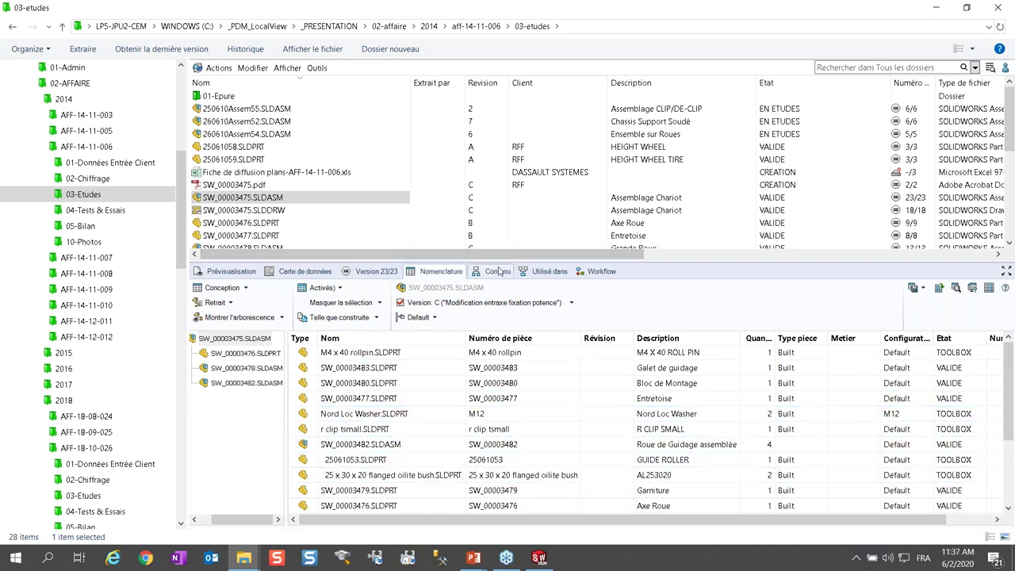
{"action": "left_click", "coordinate": [495, 272]}
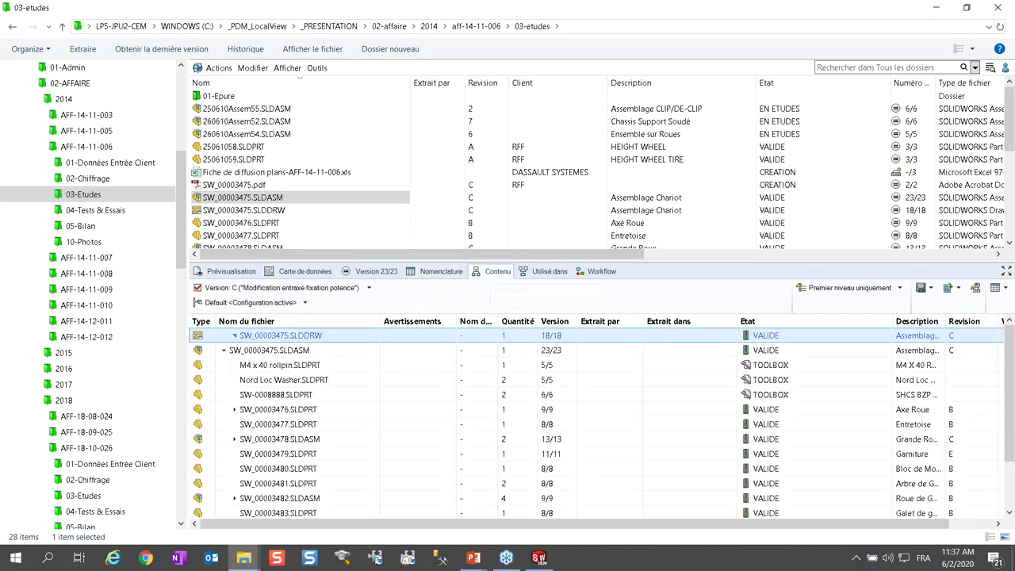
{"action": "mouse_move", "coordinate": [200, 371]}
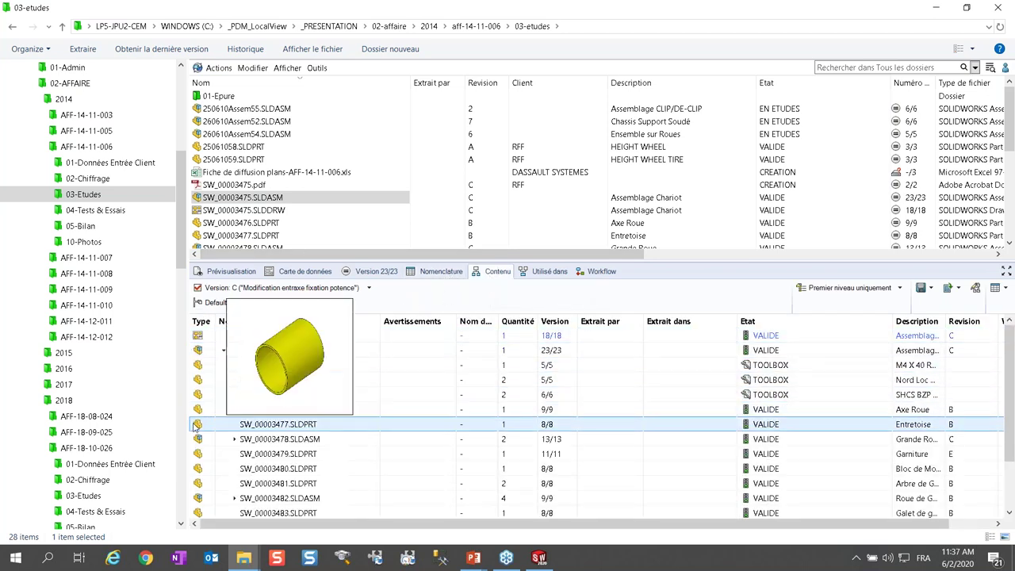
{"action": "mouse_move", "coordinate": [199, 498]}
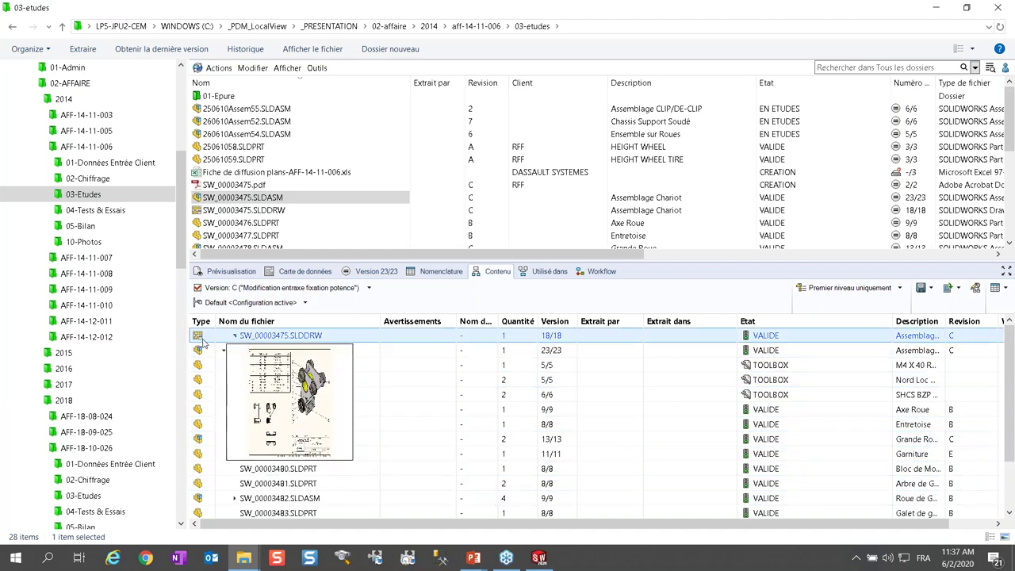
{"action": "mouse_move", "coordinate": [199, 353]}
{"action": "scroll", "coordinate": [198, 397], "scroll_direction": "down", "scroll_amount": 2}
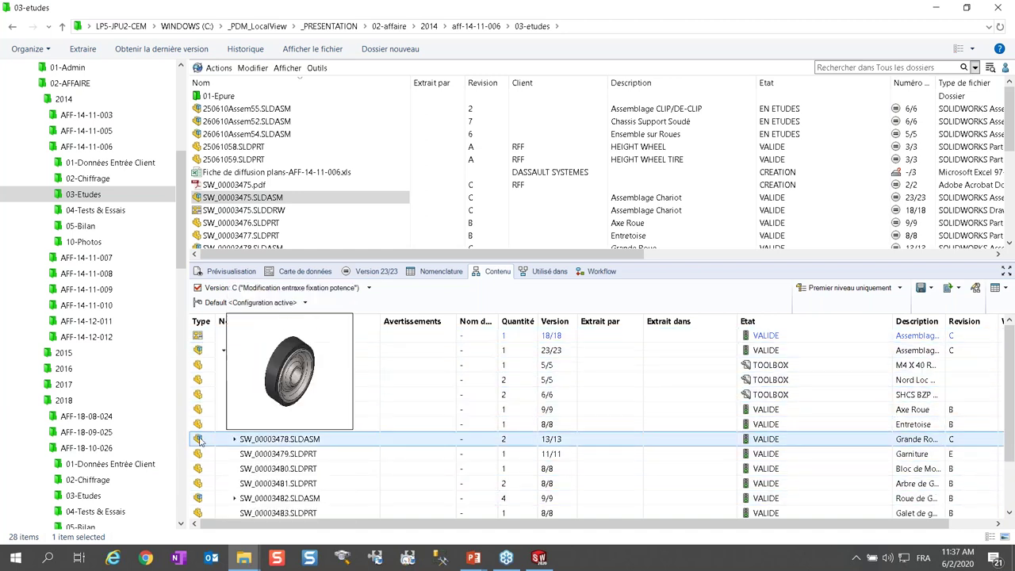
{"action": "left_click", "coordinate": [199, 438]}
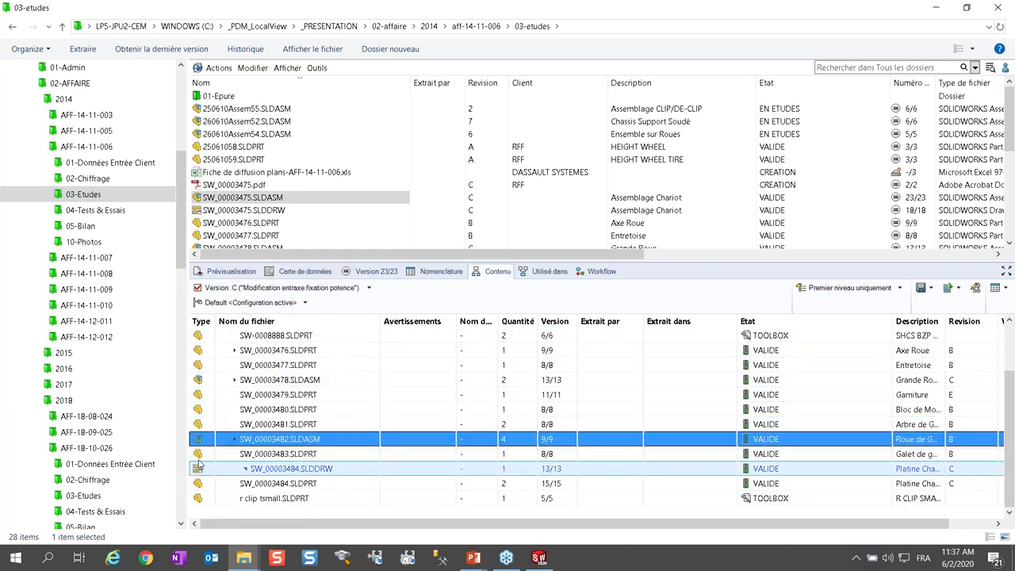
- Return to the assembly's bill of materials and look through the component thumbnails and the attached Loctite8152tds.pdf
{"action": "left_click", "coordinate": [432, 275]}
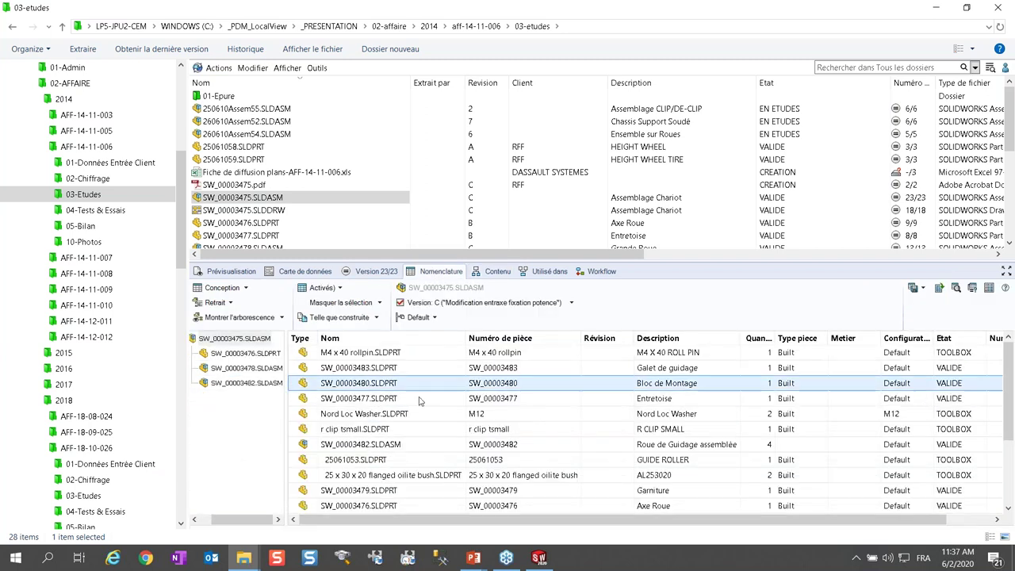
{"action": "mouse_move", "coordinate": [310, 359]}
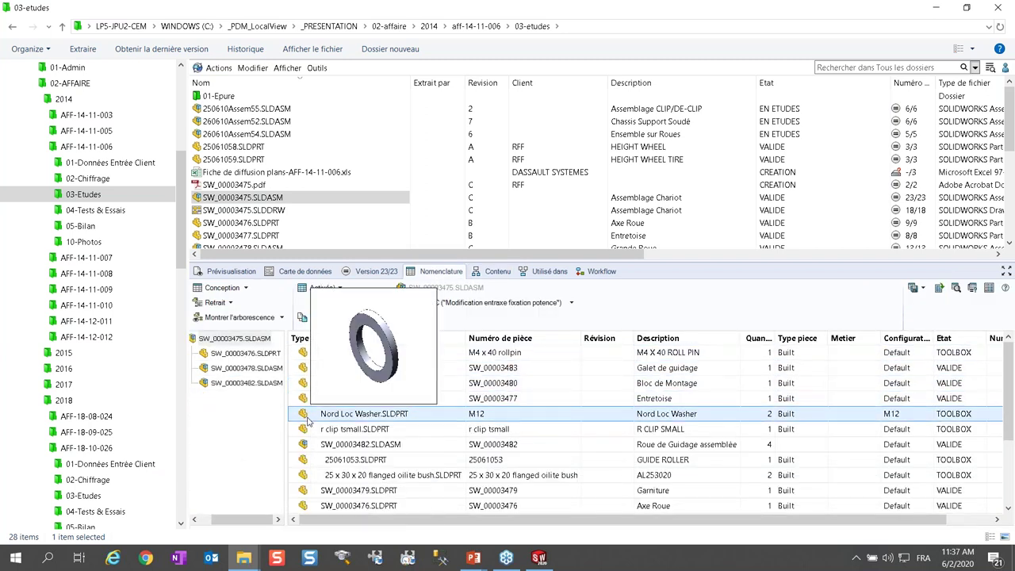
{"action": "mouse_move", "coordinate": [308, 385]}
{"action": "scroll", "coordinate": [310, 389], "scroll_direction": "down", "scroll_amount": 1}
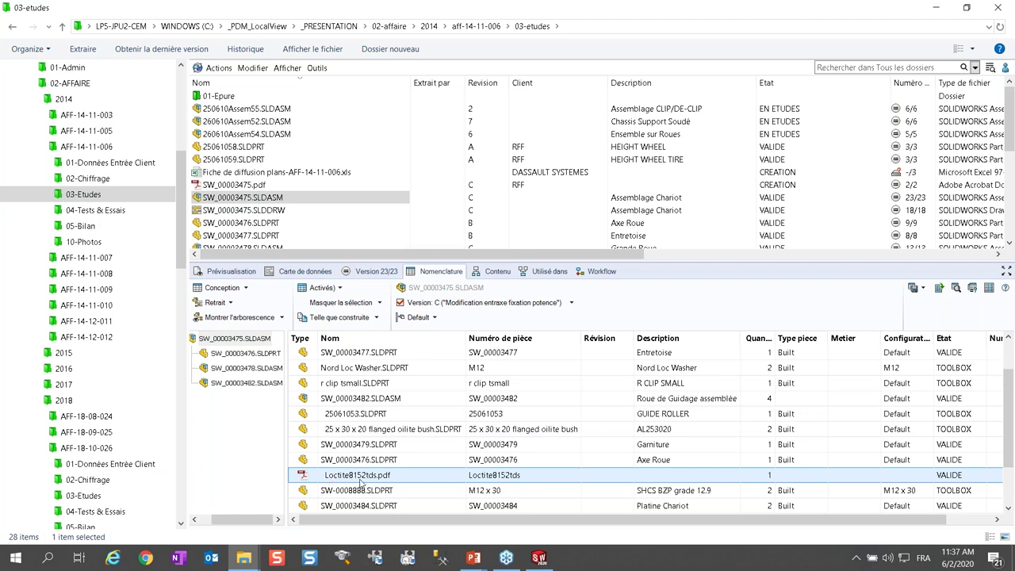
- Check where SW_00003475.SLDASM is used and rotate the assembly in its 3D preview
{"action": "left_click", "coordinate": [550, 272]}
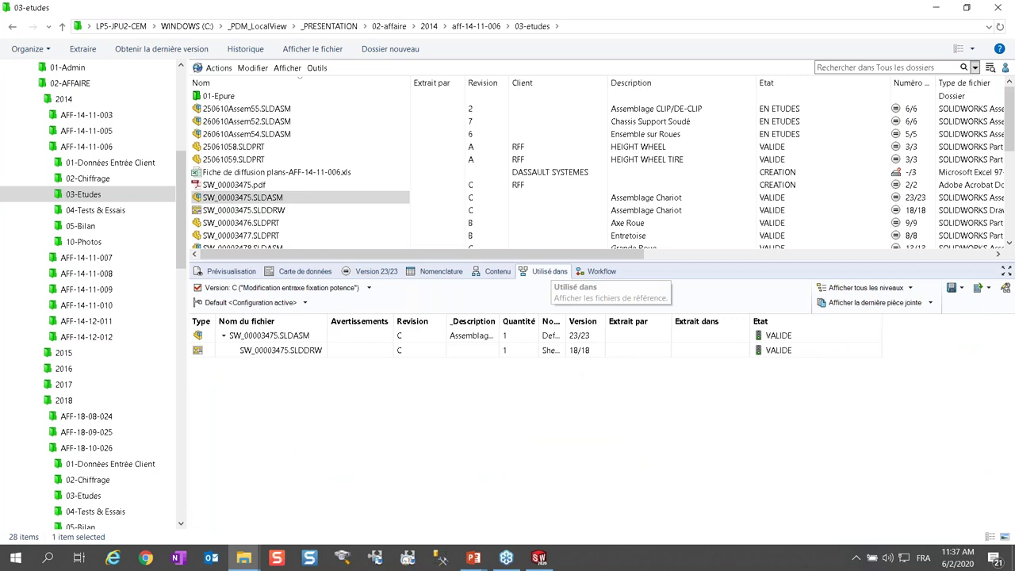
{"action": "left_click", "coordinate": [213, 347]}
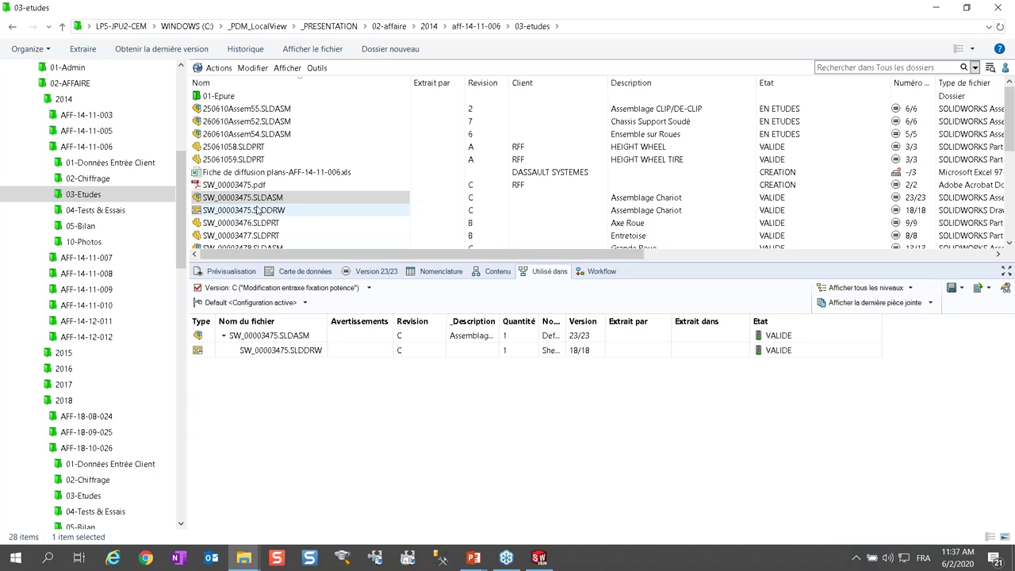
{"action": "left_click", "coordinate": [225, 275]}
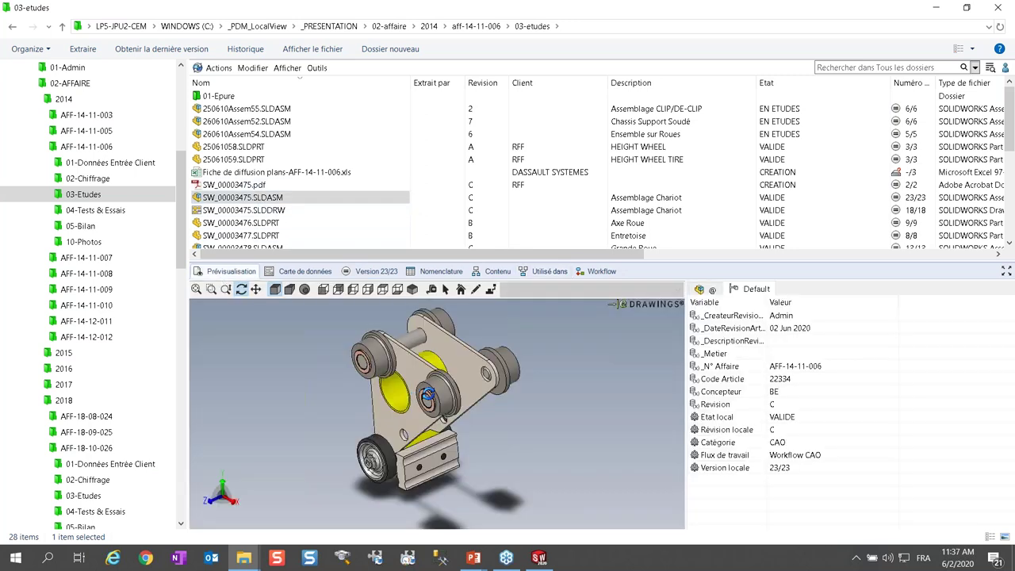
{"action": "left_click_drag", "start_coordinate": [469, 378], "coordinate": [430, 405]}
- Open a full-screen Copy Tree for SW_00003475.SLDASM and sort its file list so the files selected for copying come first
{"action": "left_click", "coordinate": [252, 203]}
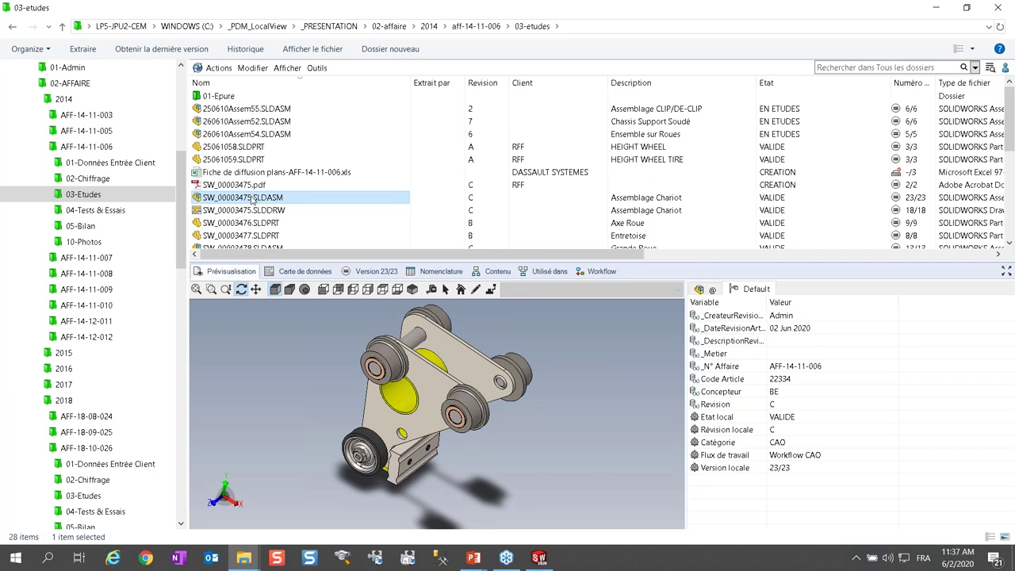
{"action": "left_click", "coordinate": [324, 70]}
{"action": "left_click", "coordinate": [352, 204]}
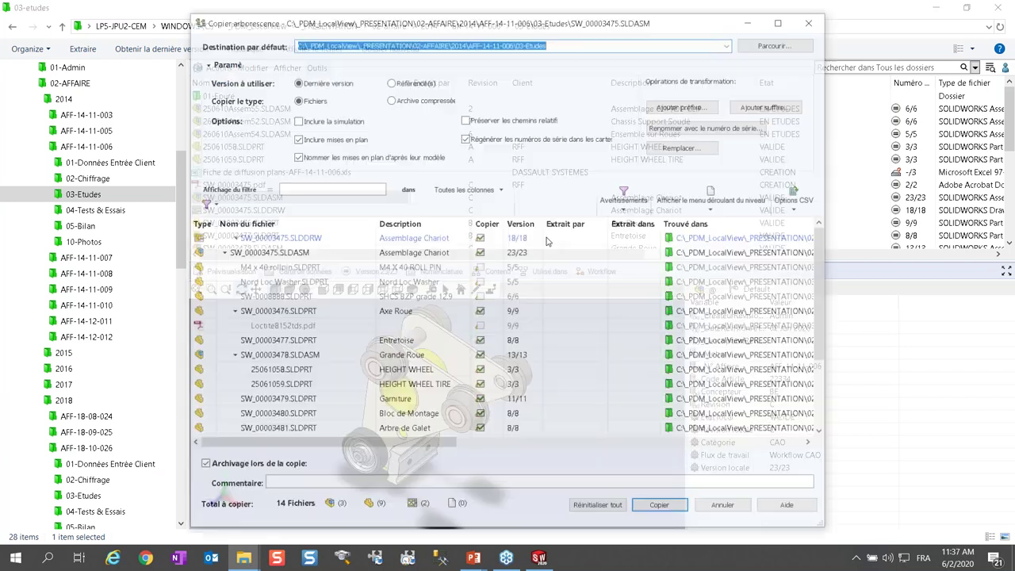
{"action": "left_click", "coordinate": [778, 23]}
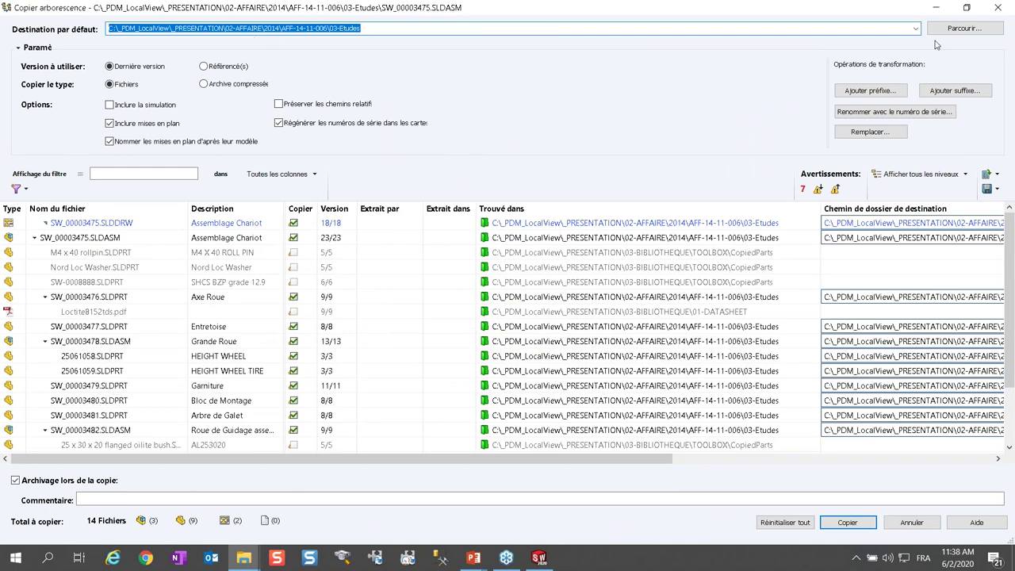
{"action": "left_click", "coordinate": [302, 208]}
{"action": "left_click", "coordinate": [302, 209]}
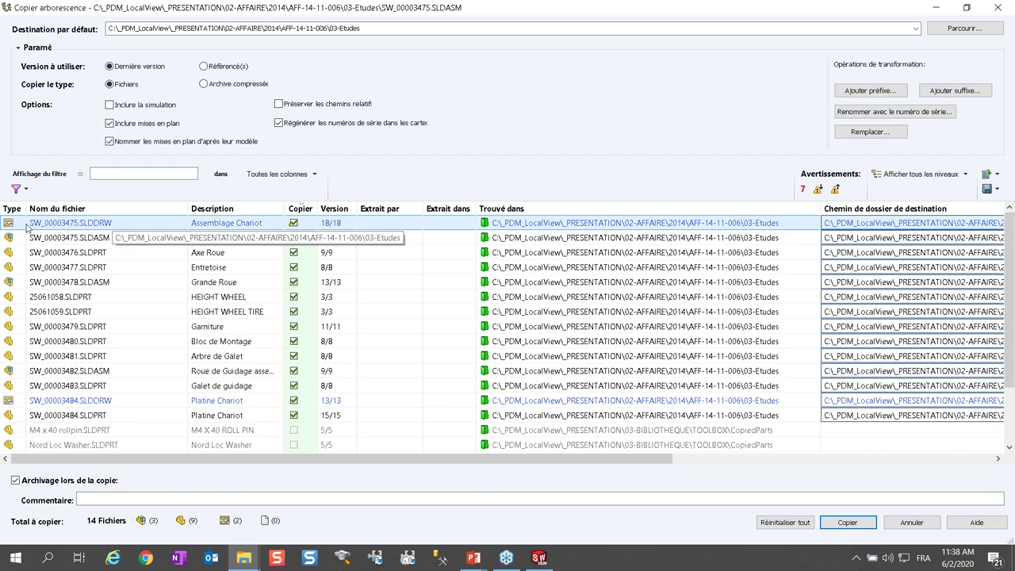
{"action": "mouse_move", "coordinate": [14, 226]}
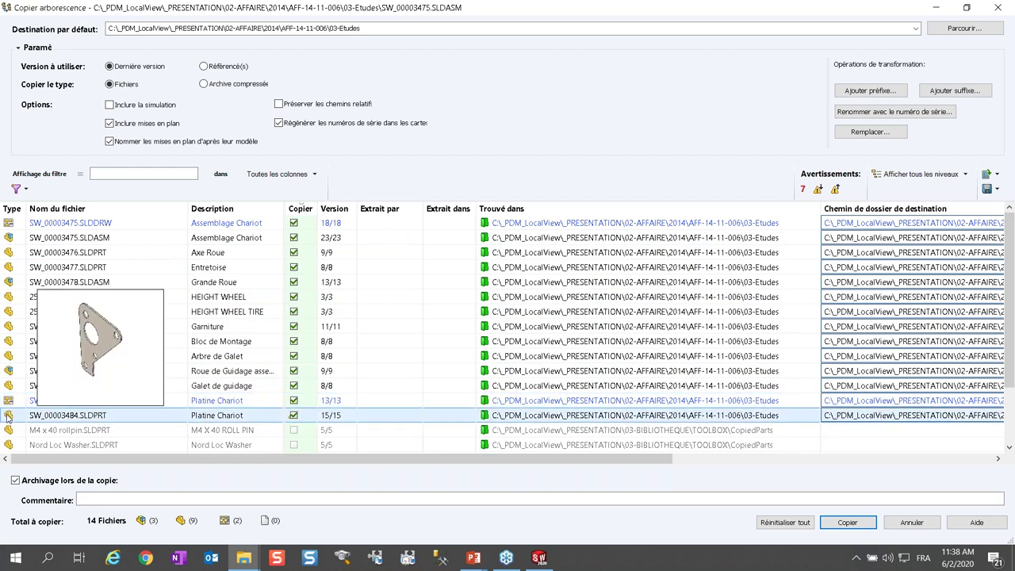
- Exclude the files from SW_00003476.SLDPRT through SW_00003483.SLDPRT from the copy
{"action": "left_click", "coordinate": [24, 386]}
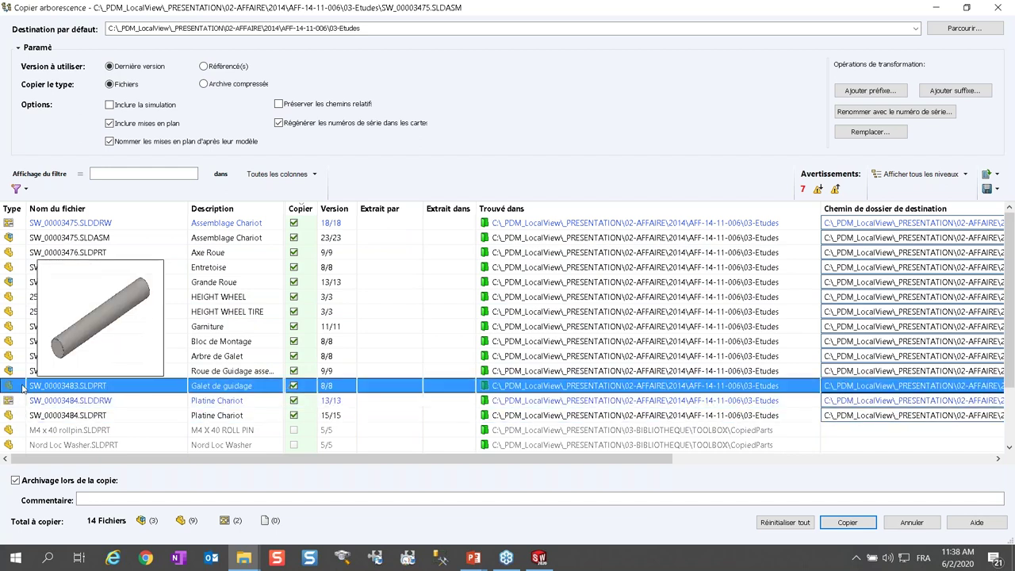
{"action": "left_click", "coordinate": [163, 252], "text": "shift"}
{"action": "left_click", "coordinate": [171, 271], "text": "ctrl"}
{"action": "left_click", "coordinate": [172, 271], "text": "shift"}
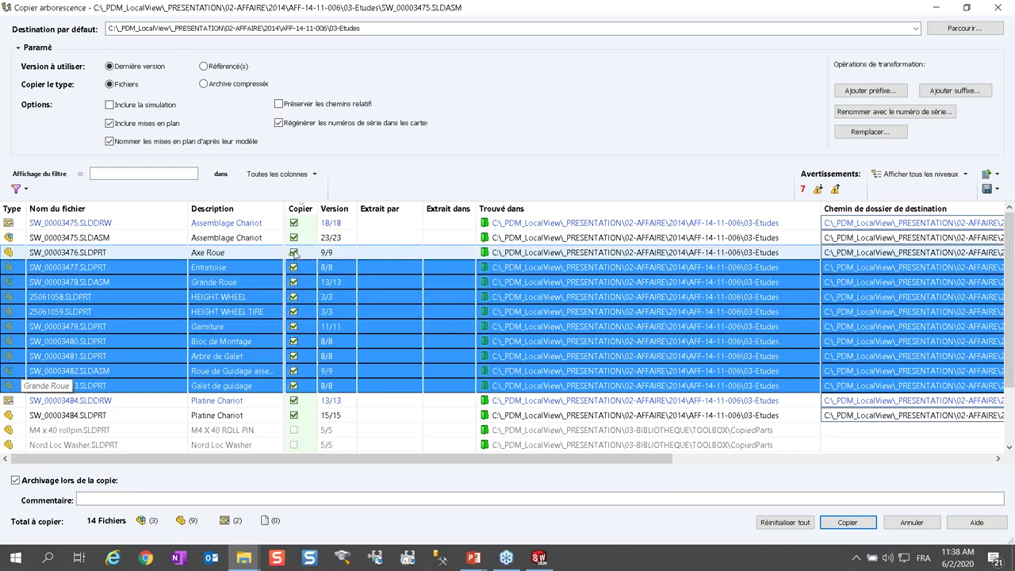
{"action": "left_click", "coordinate": [294, 252]}
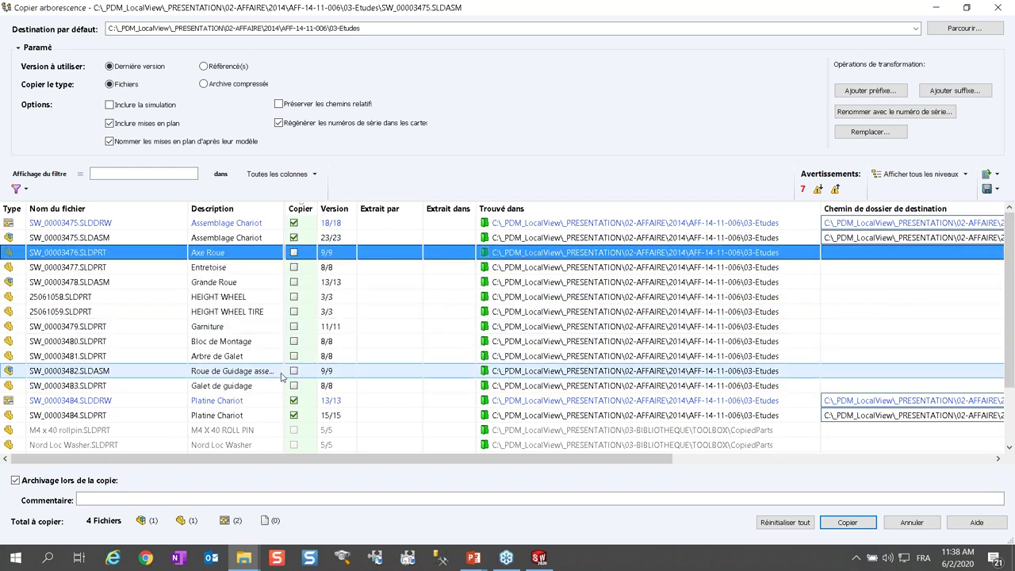
- Try to include the library part M4 x 40 rollpin.SLDPRT in the copy and look over the other library components
{"action": "scroll", "coordinate": [302, 402], "scroll_direction": "down", "scroll_amount": 2}
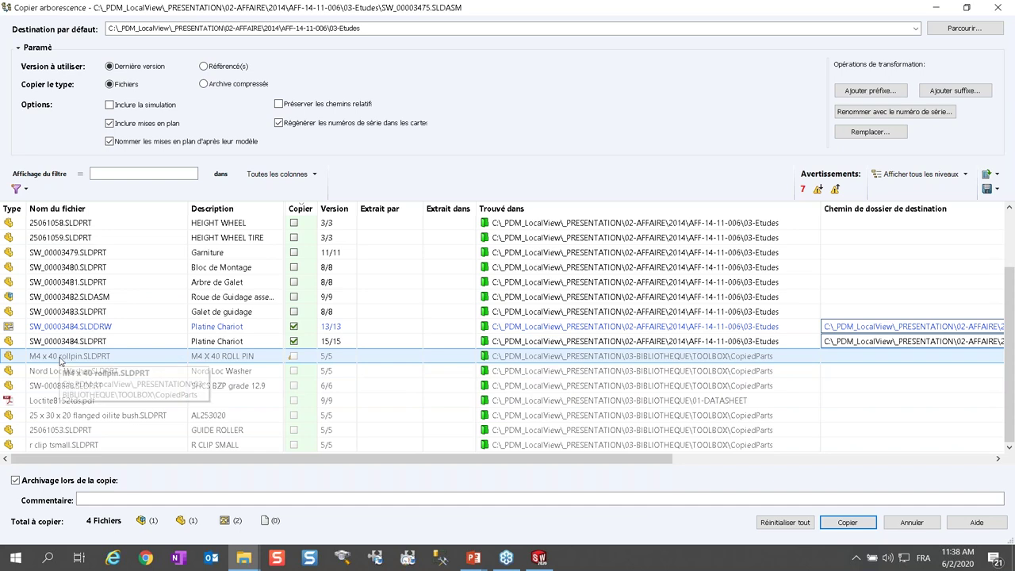
{"action": "left_click", "coordinate": [298, 358]}
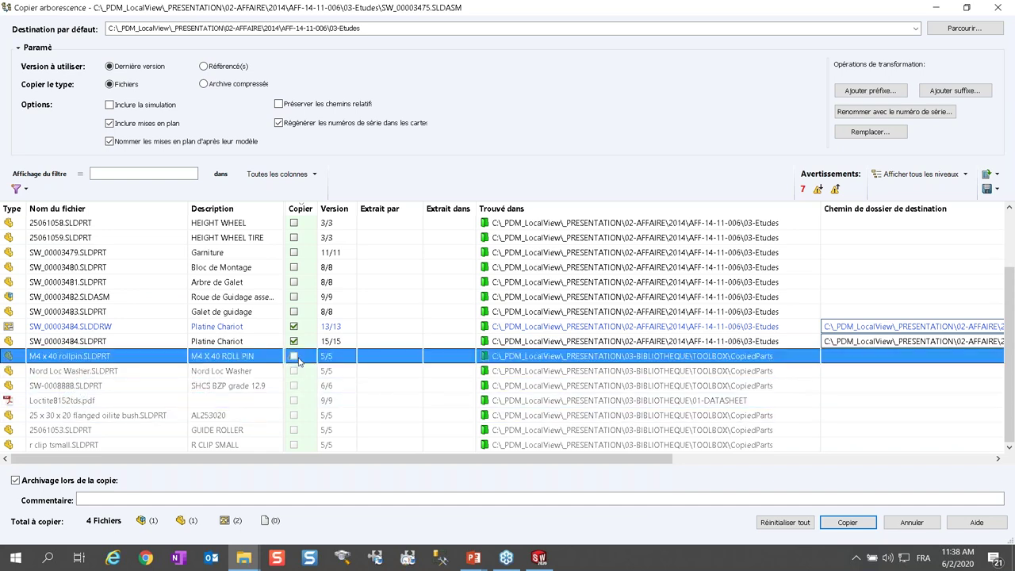
{"action": "left_click", "coordinate": [169, 360]}
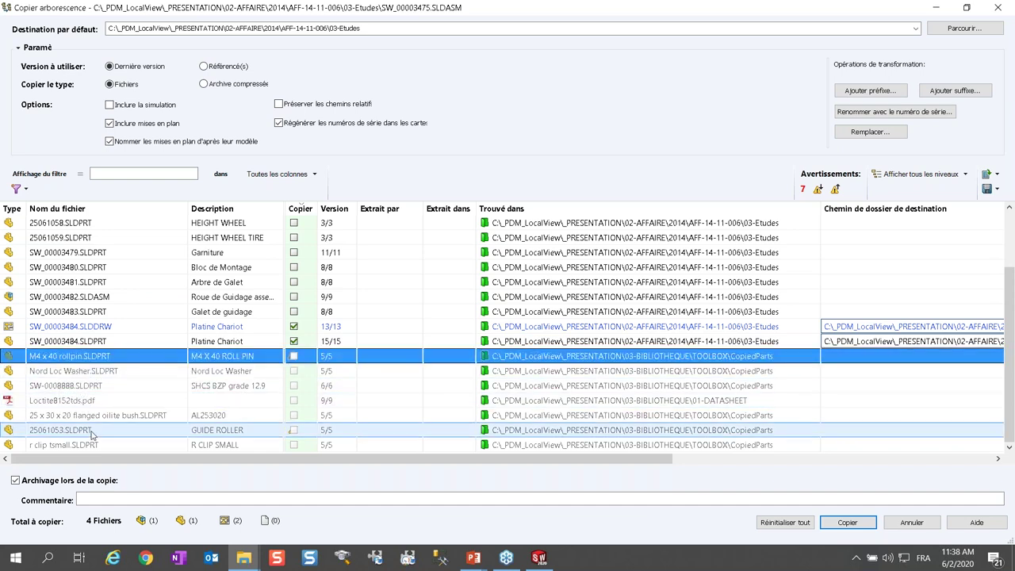
{"action": "left_click", "coordinate": [113, 358]}
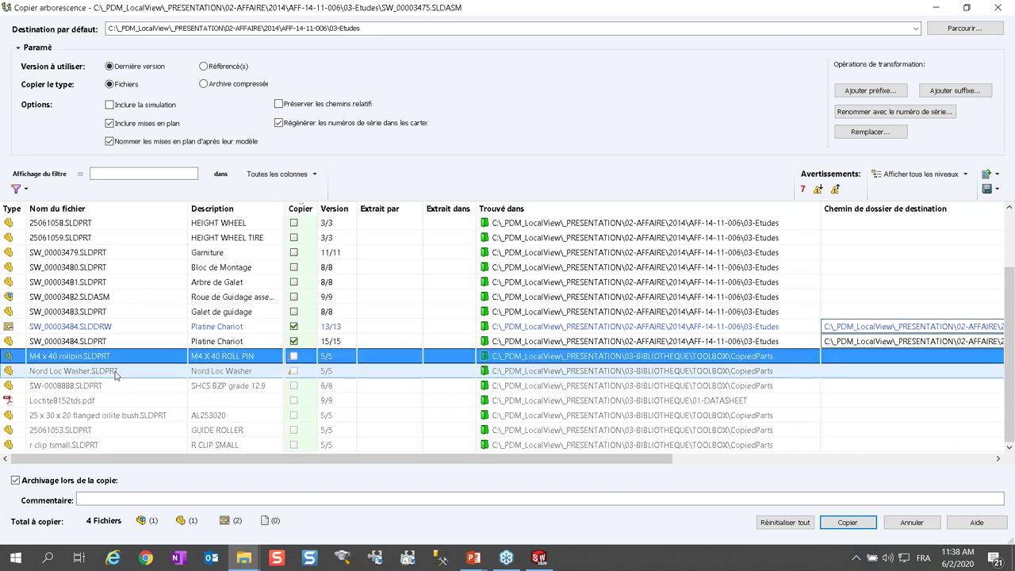
{"action": "scroll", "coordinate": [119, 372], "scroll_direction": "up", "scroll_amount": 3}
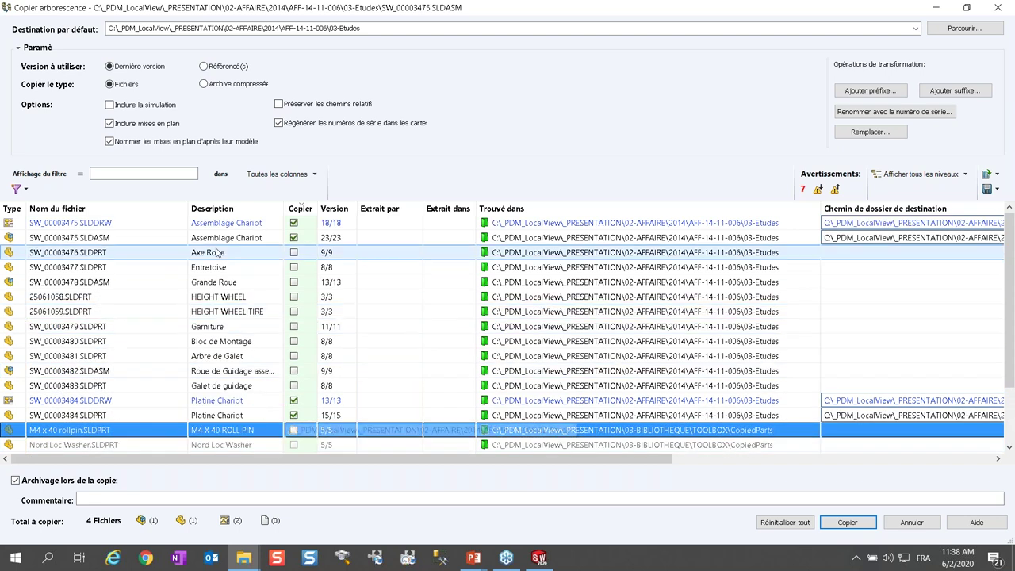
- Sort the Copy Tree file list again so the files still selected for copying come first
{"action": "left_click", "coordinate": [293, 209]}
{"action": "left_click", "coordinate": [293, 211]}
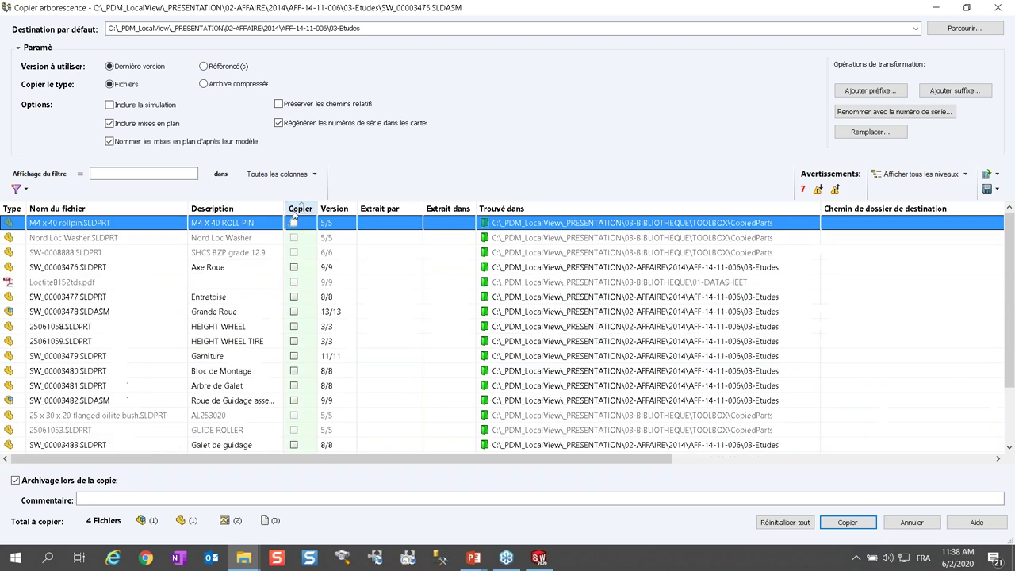
{"action": "left_click", "coordinate": [299, 211]}
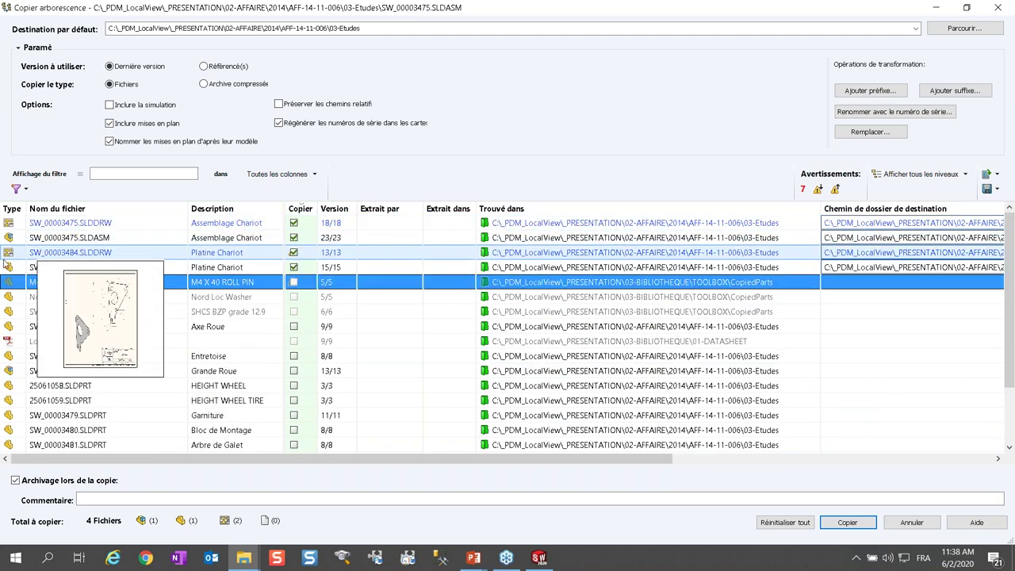
- Set the default copy destination to the 03-Etudes folder of project AFF-20-06-041 under 02-AFFAIRE\2020
{"action": "left_click", "coordinate": [961, 30]}
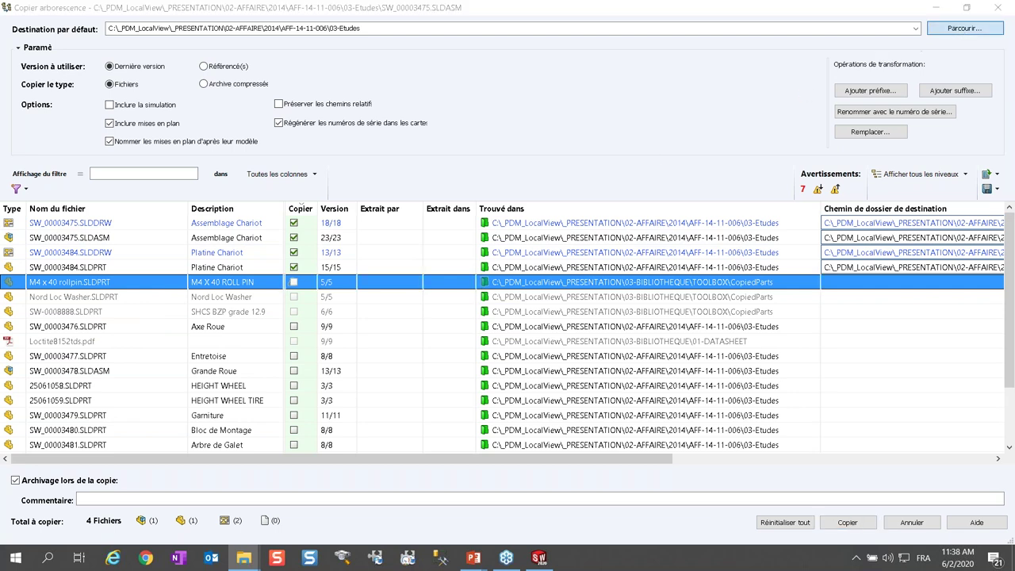
{"action": "left_click", "coordinate": [39, 278]}
{"action": "left_click", "coordinate": [49, 278]}
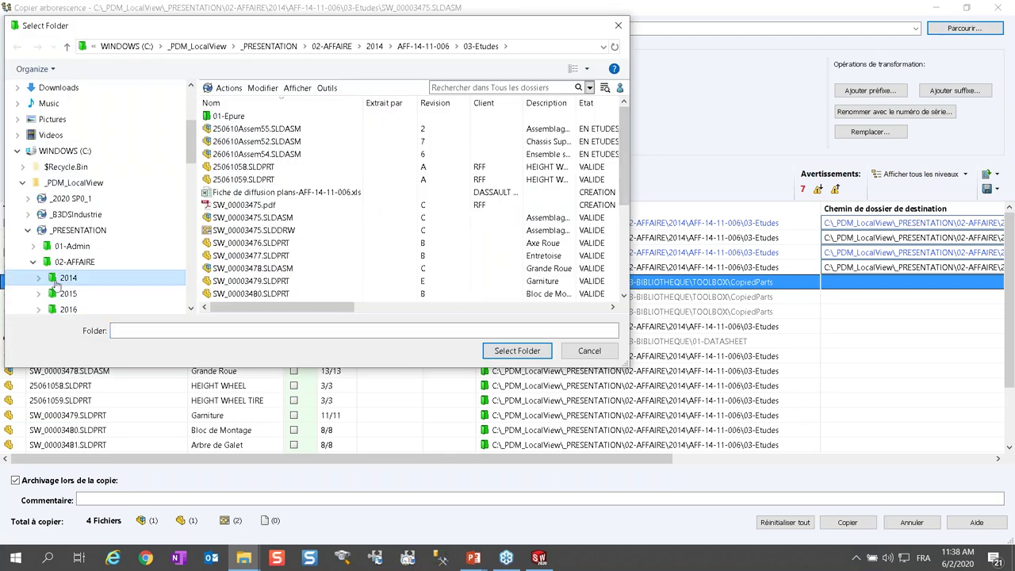
{"action": "left_click", "coordinate": [38, 293]}
{"action": "left_click", "coordinate": [45, 293]}
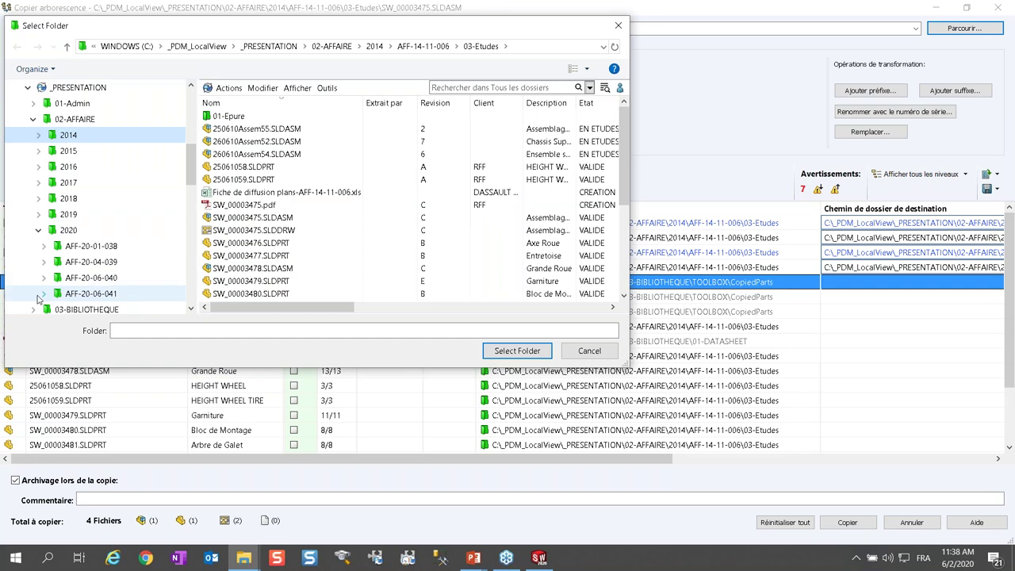
{"action": "left_click", "coordinate": [84, 246]}
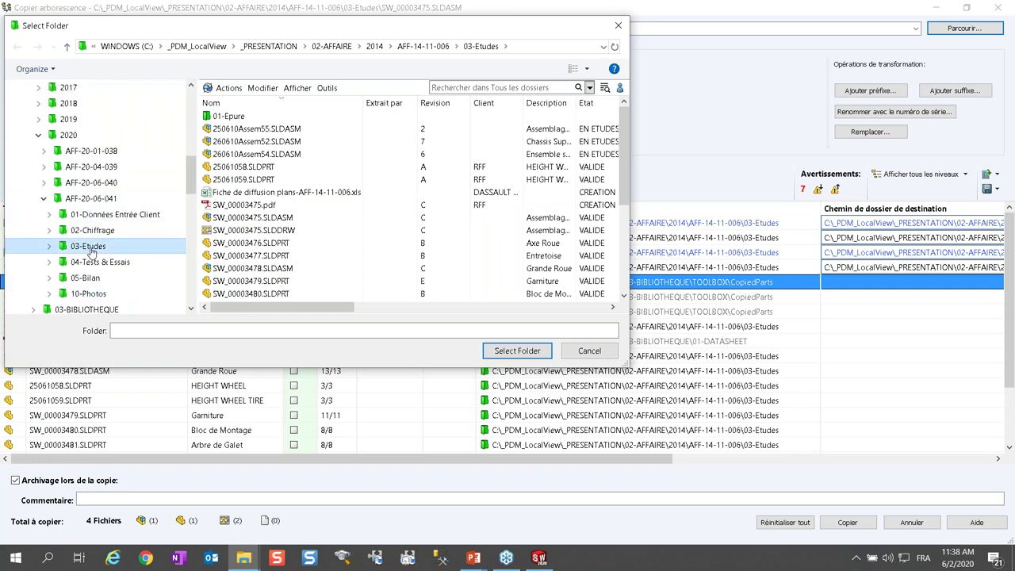
{"action": "left_click", "coordinate": [529, 356]}
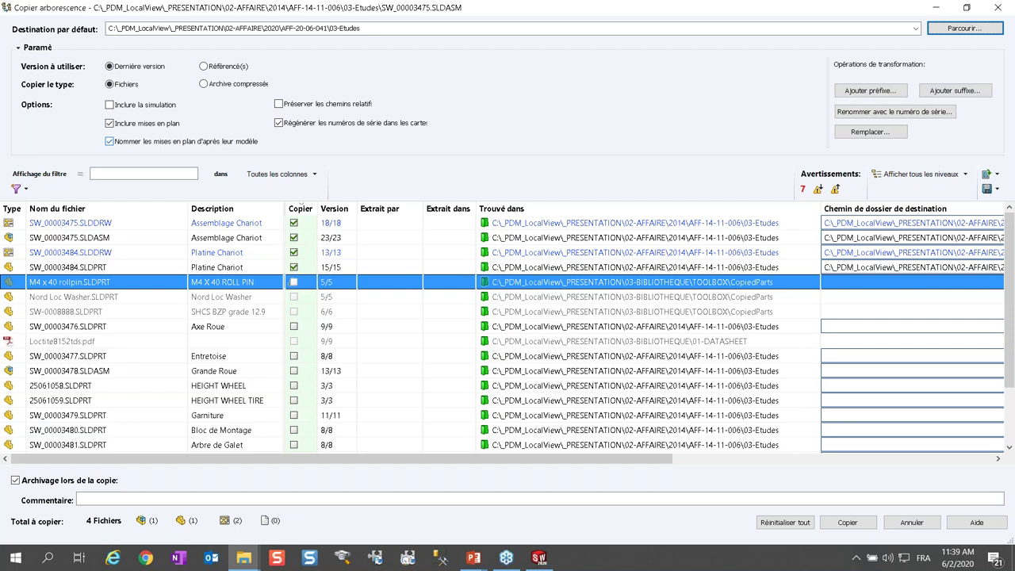
- Rename all file types with the Fichier_CAO serial number and run the copy without a comment
{"action": "left_click_drag", "start_coordinate": [595, 462], "coordinate": [923, 481]}
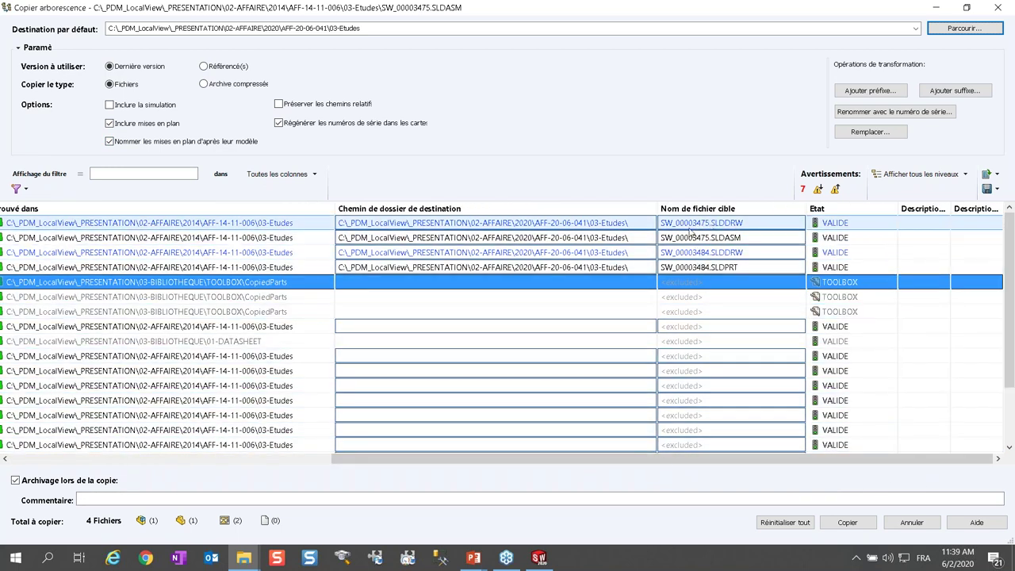
{"action": "left_click", "coordinate": [861, 113]}
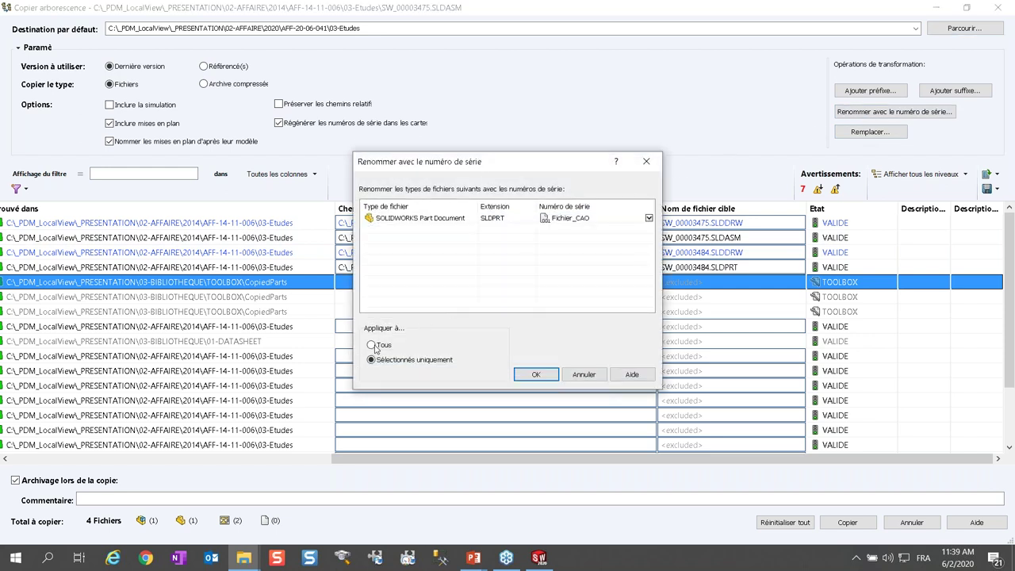
{"action": "left_click", "coordinate": [375, 346]}
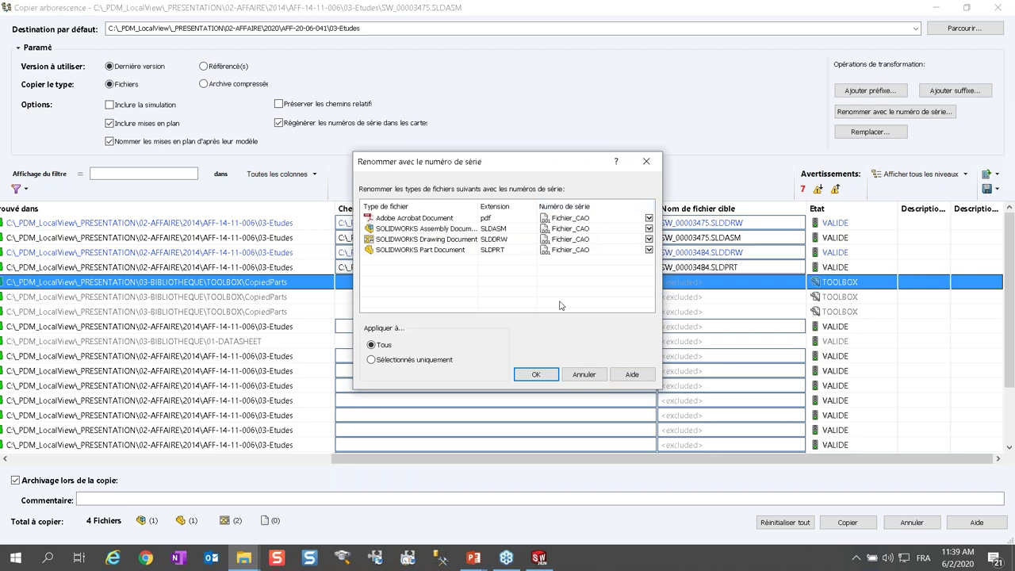
{"action": "left_click", "coordinate": [536, 377]}
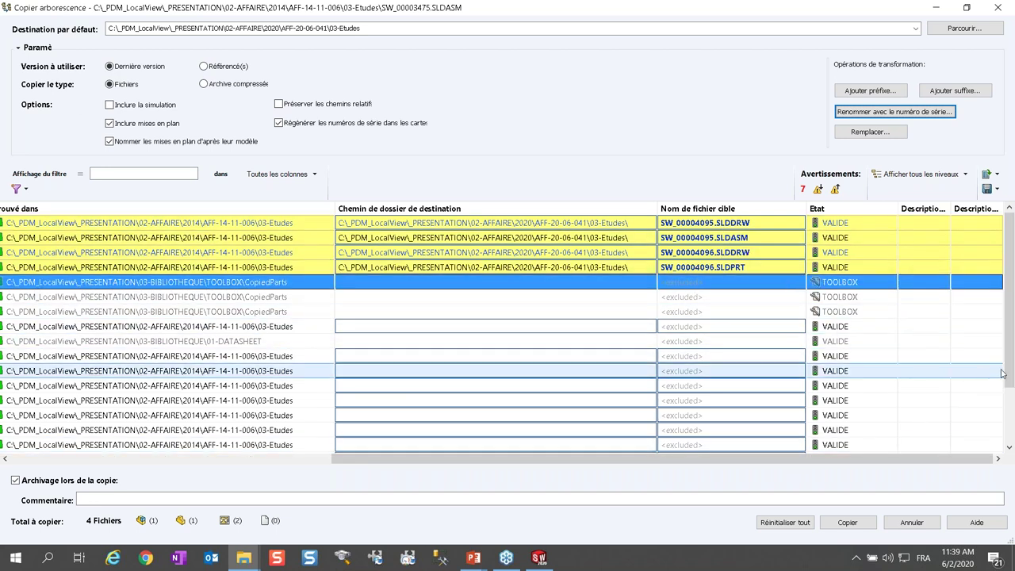
{"action": "left_click", "coordinate": [107, 498]}
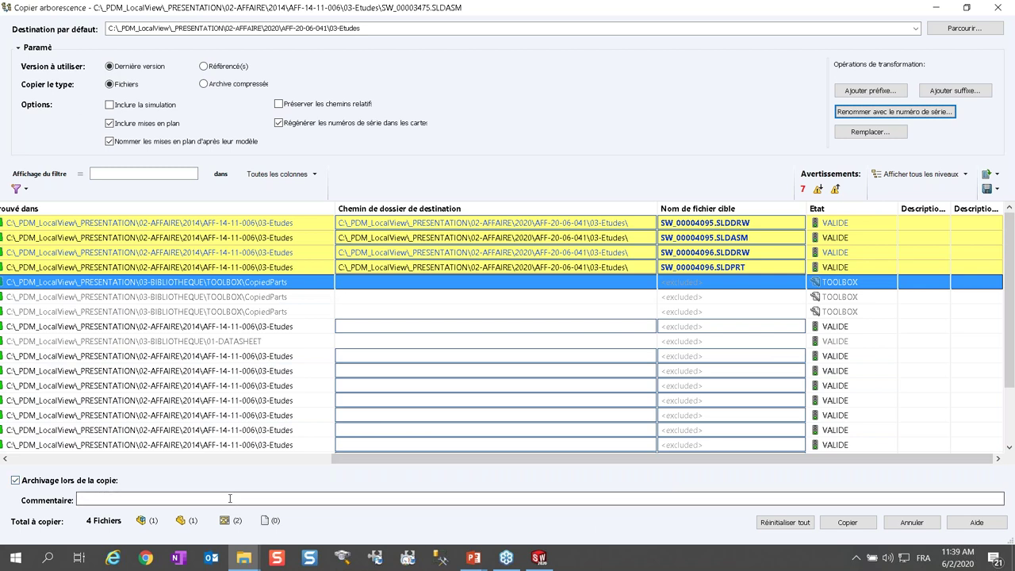
{"action": "left_click", "coordinate": [847, 522]}
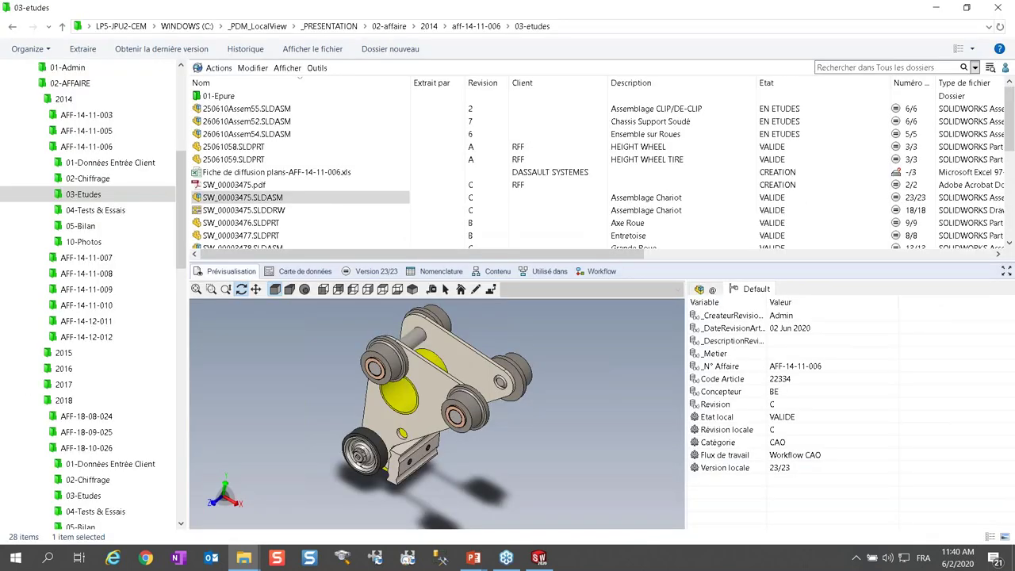
- Collapse the 2014 and 2018 project folders and open the 03-Etudes folder of AFF-20-06-041 in the vault
{"action": "left_click", "coordinate": [38, 148]}
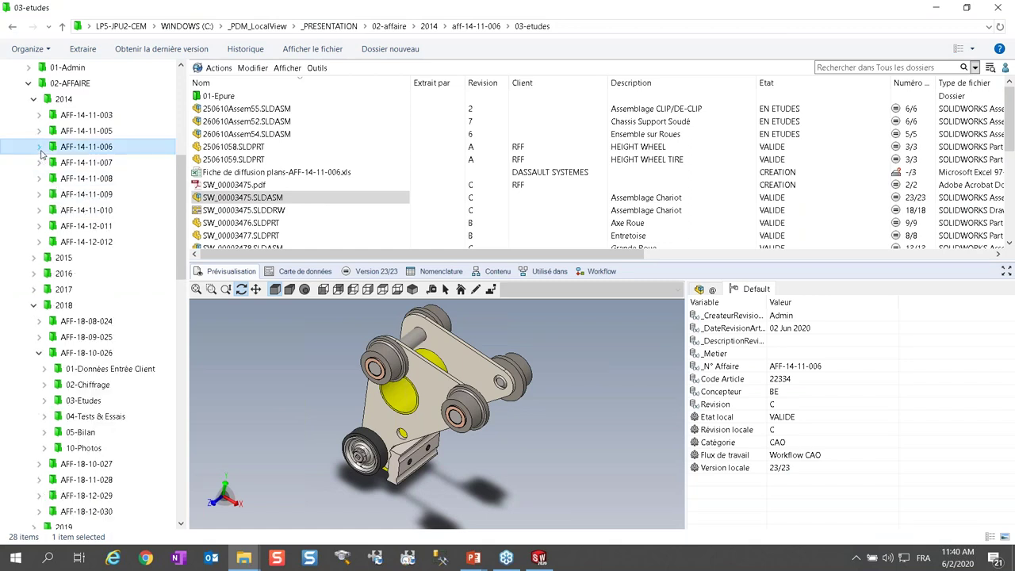
{"action": "left_click", "coordinate": [33, 99]}
{"action": "left_click", "coordinate": [32, 163]}
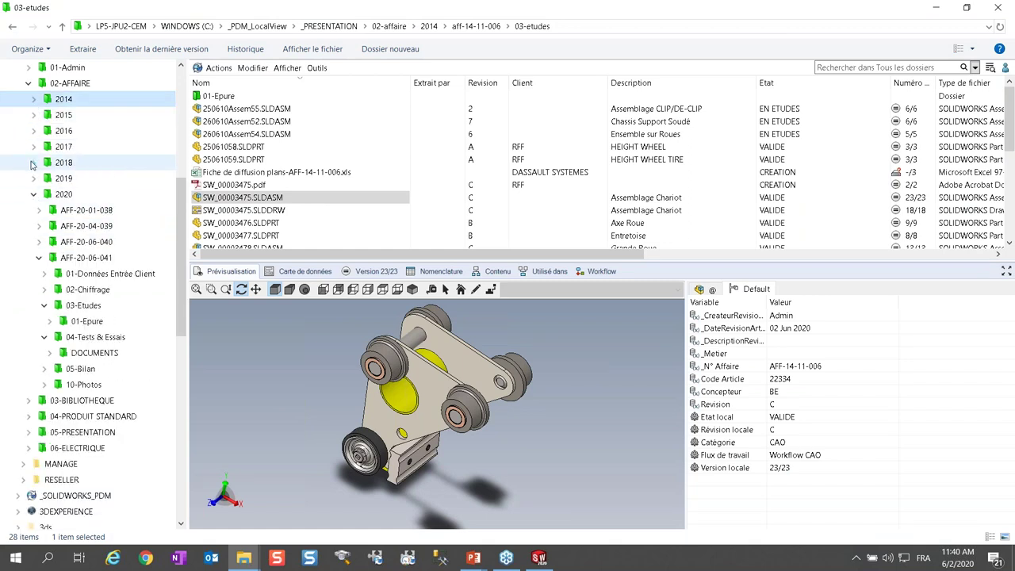
{"action": "left_click", "coordinate": [89, 319]}
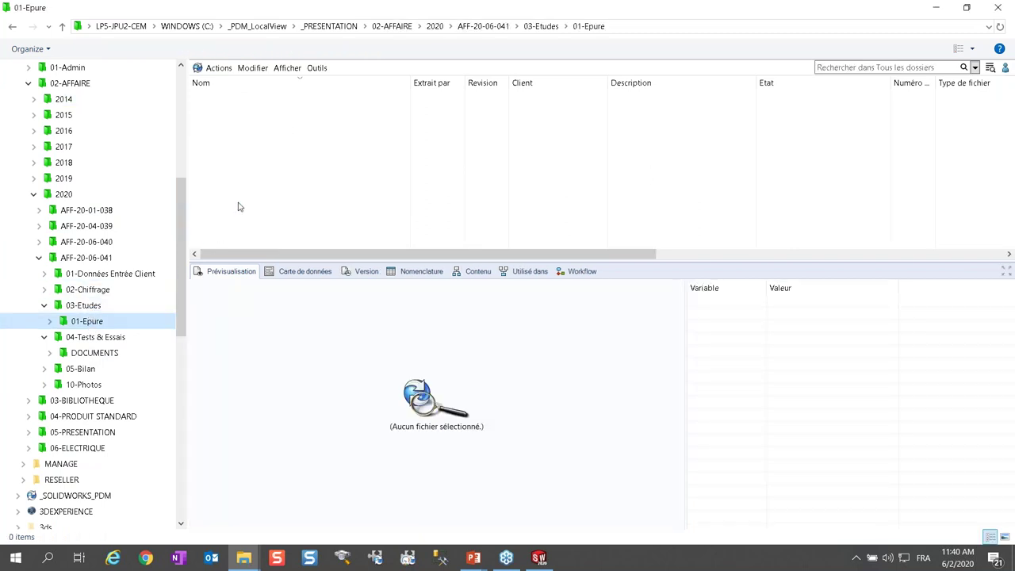
{"action": "key", "text": "Left"}
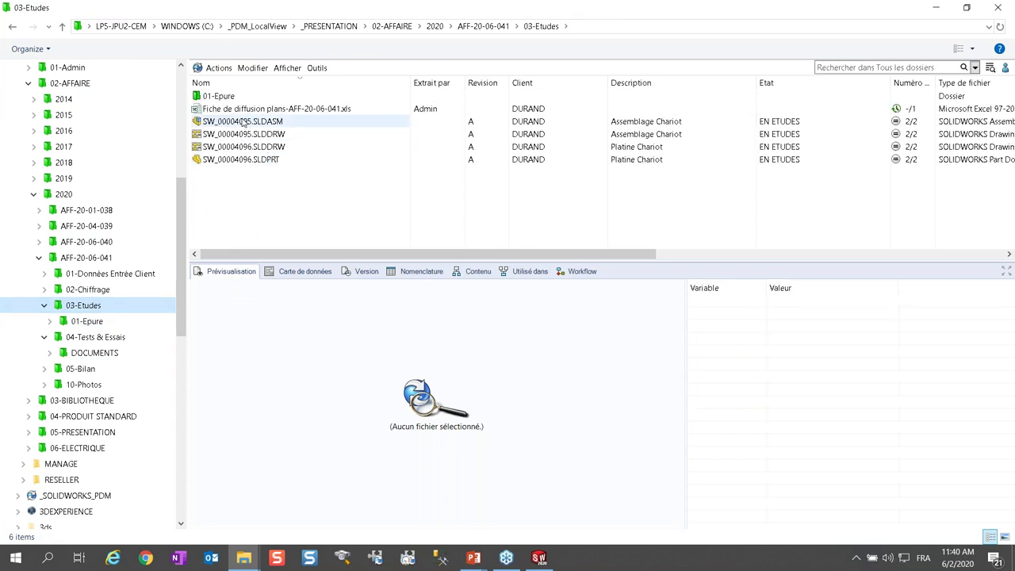
- Preview SW_00004095.SLDASM and the drawings SW_00004095.SLDDRW and SW_00004096.SLDDRW, and narrow the Etat column of the file list
{"action": "left_click", "coordinate": [236, 123]}
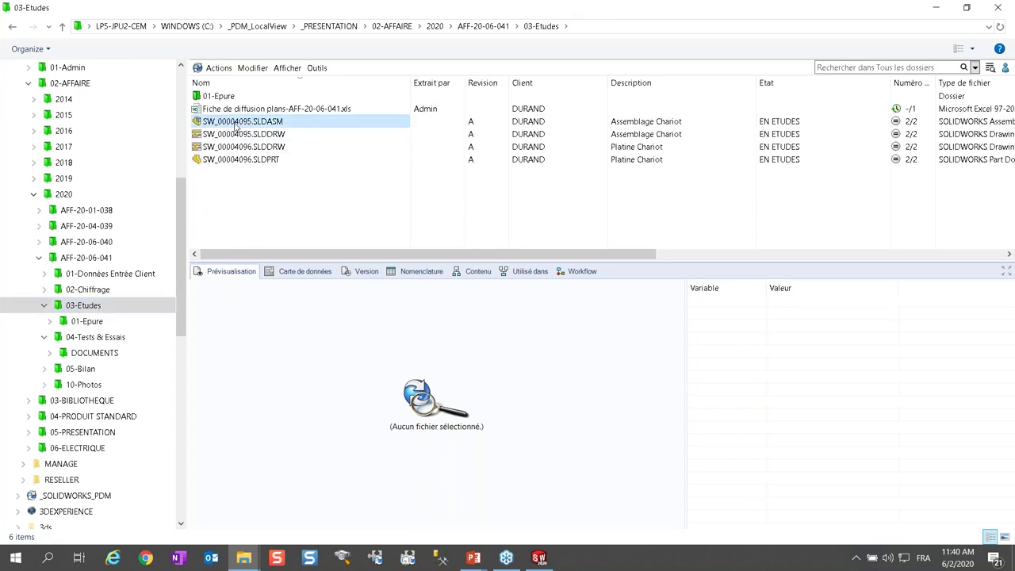
{"action": "left_click_drag", "start_coordinate": [446, 414], "coordinate": [439, 399]}
{"action": "left_click", "coordinate": [214, 135]}
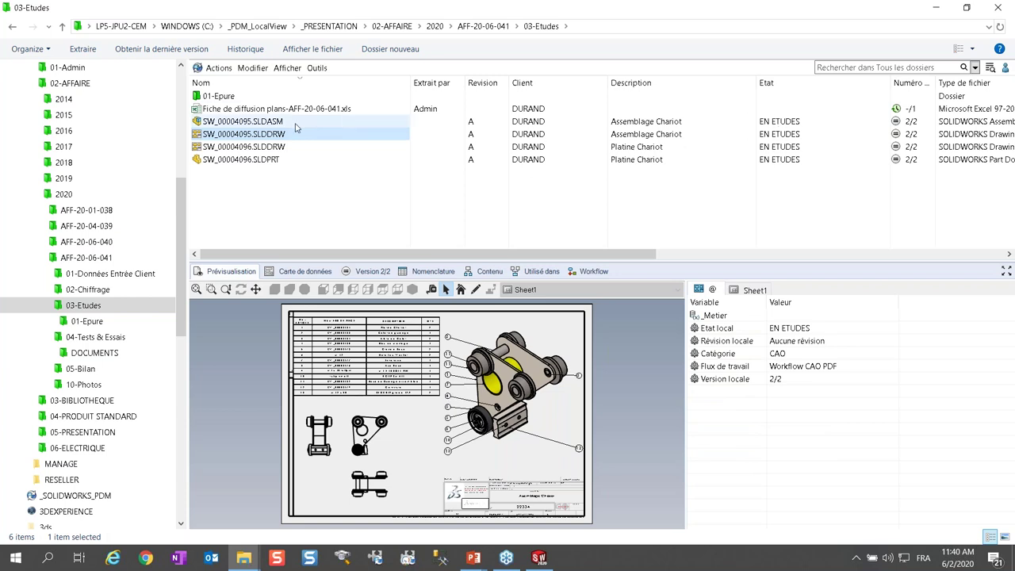
{"action": "left_click", "coordinate": [246, 148]}
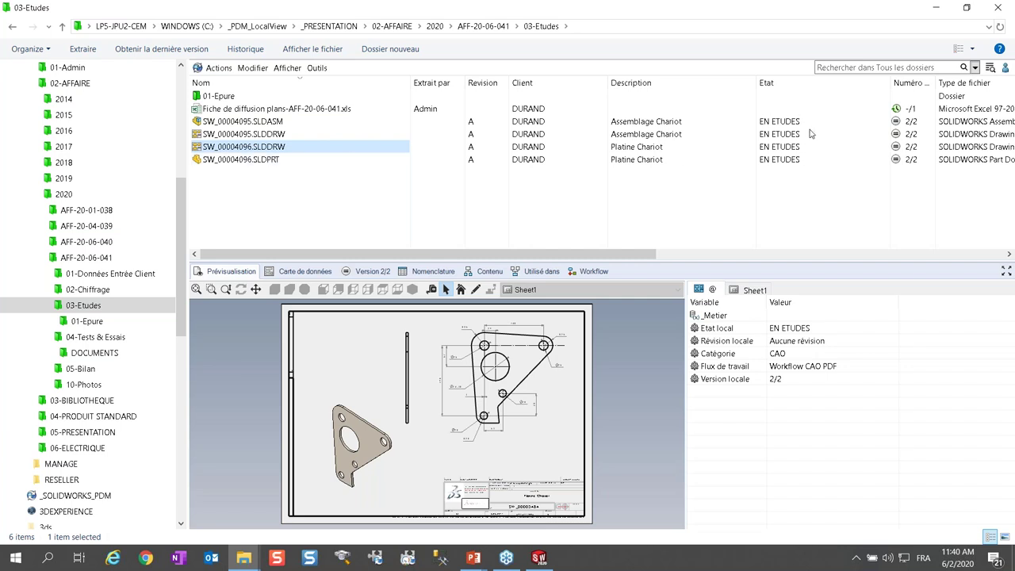
{"action": "left_click_drag", "start_coordinate": [891, 82], "coordinate": [827, 85]}
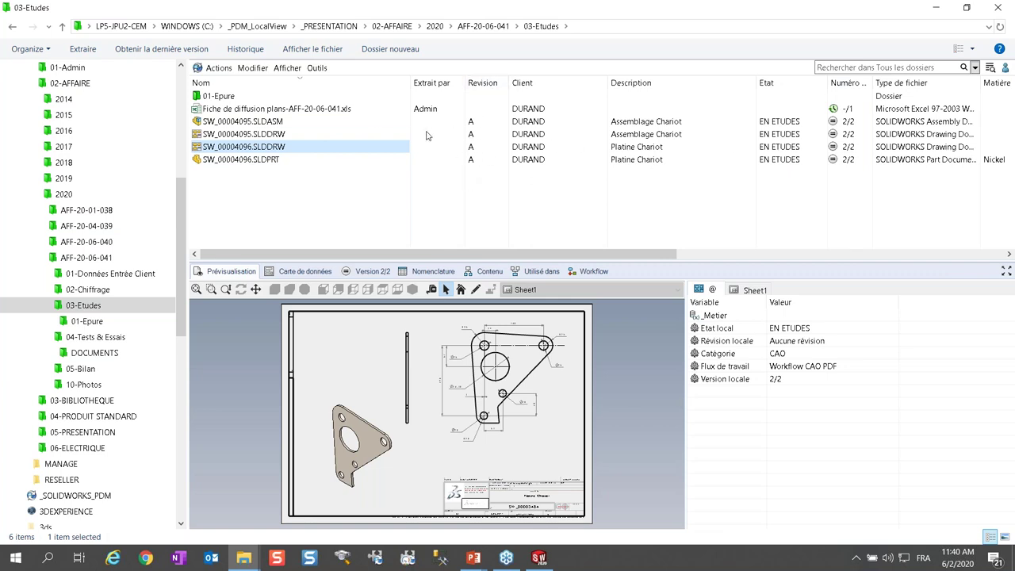
- Display the contained files of SW_00004095.SLDASM and review the component thumbnails
{"action": "left_click", "coordinate": [268, 123]}
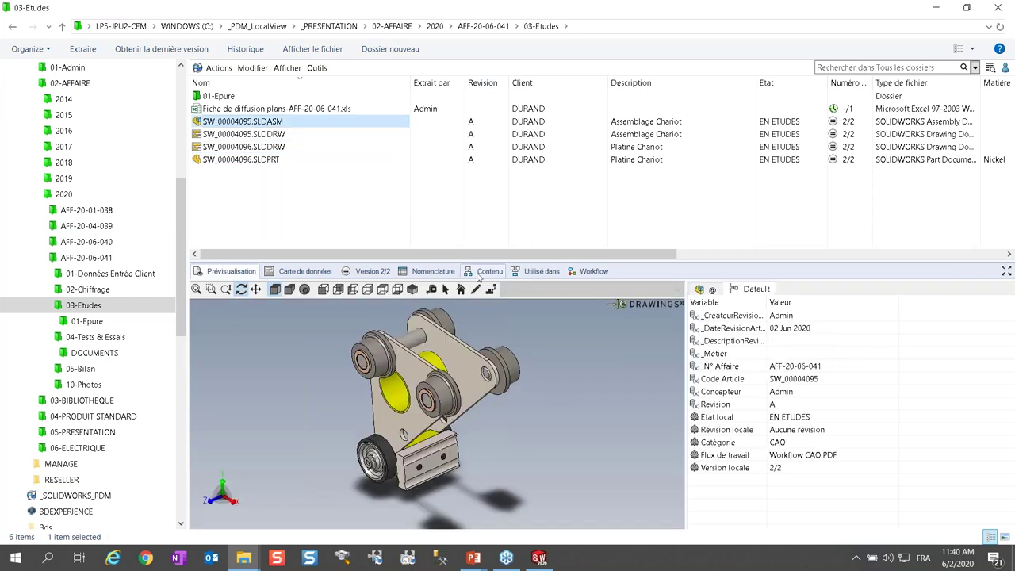
{"action": "left_click", "coordinate": [486, 271]}
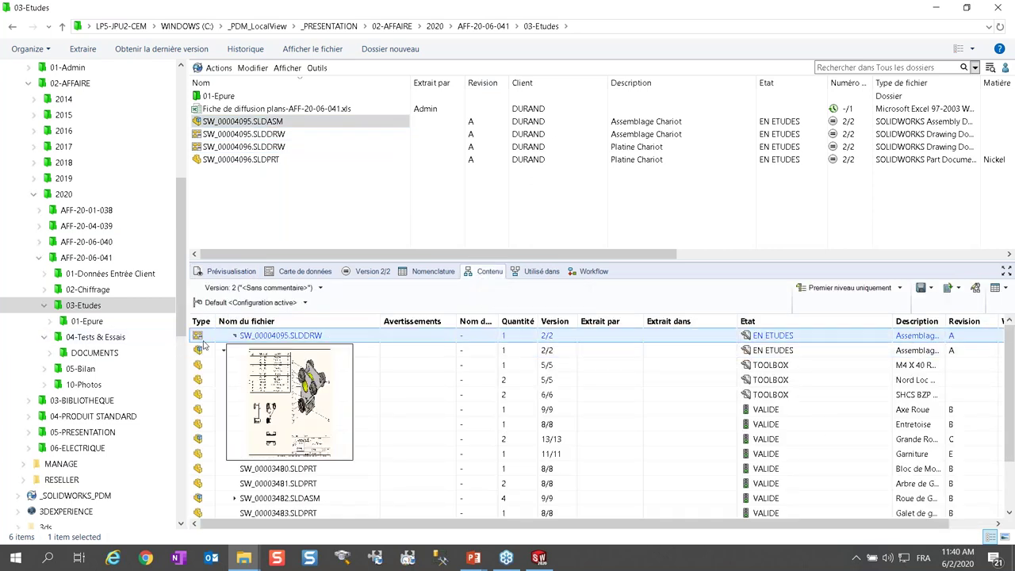
{"action": "mouse_move", "coordinate": [198, 381]}
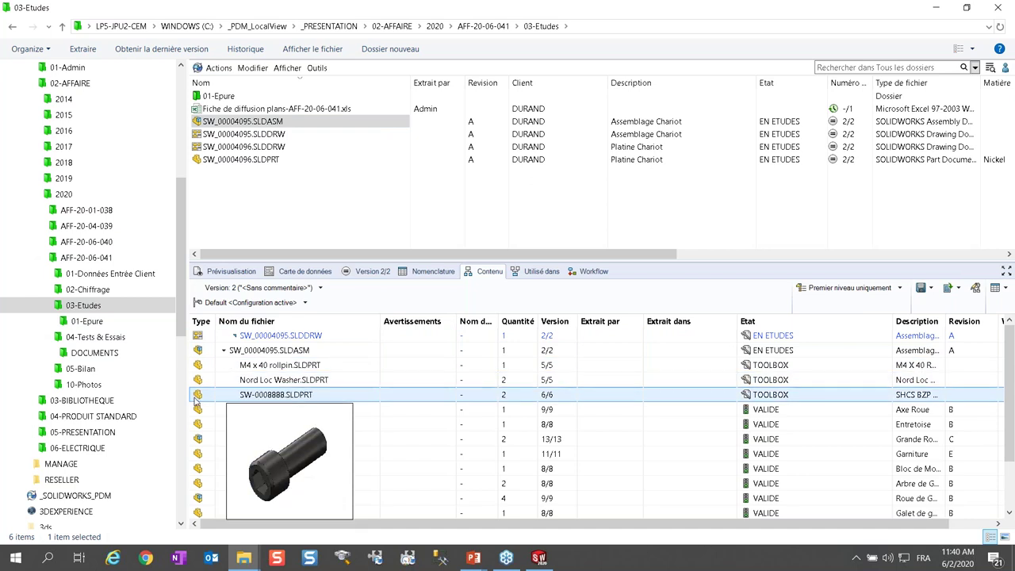
{"action": "mouse_move", "coordinate": [196, 441]}
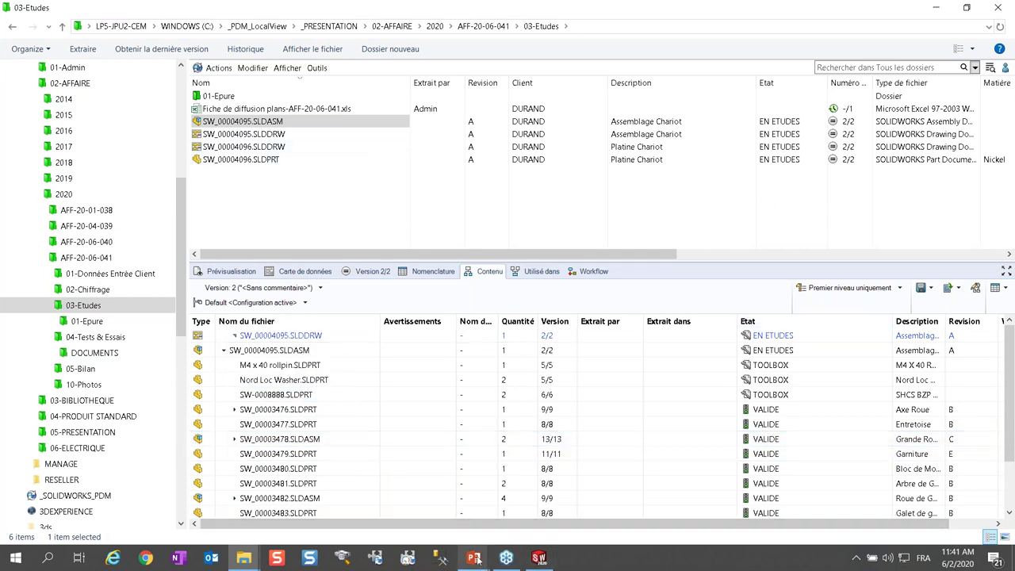
- Switch to the PowerPoint slide on secure collaborative work and return to the PDM vault window
{"action": "mouse_move", "coordinate": [486, 559]}
{"action": "left_click", "coordinate": [603, 533]}
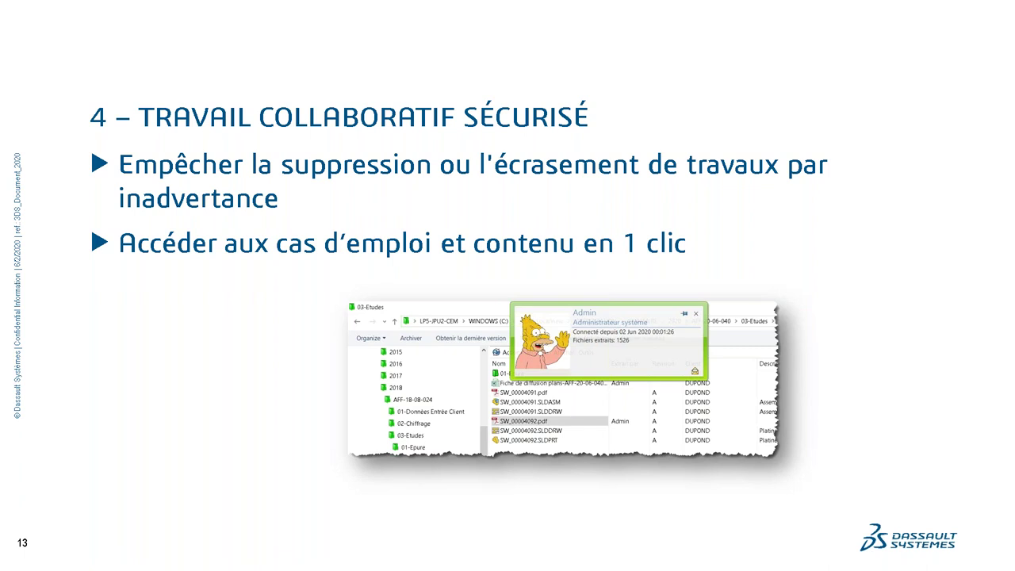
{"action": "key", "text": "alt+Tab"}
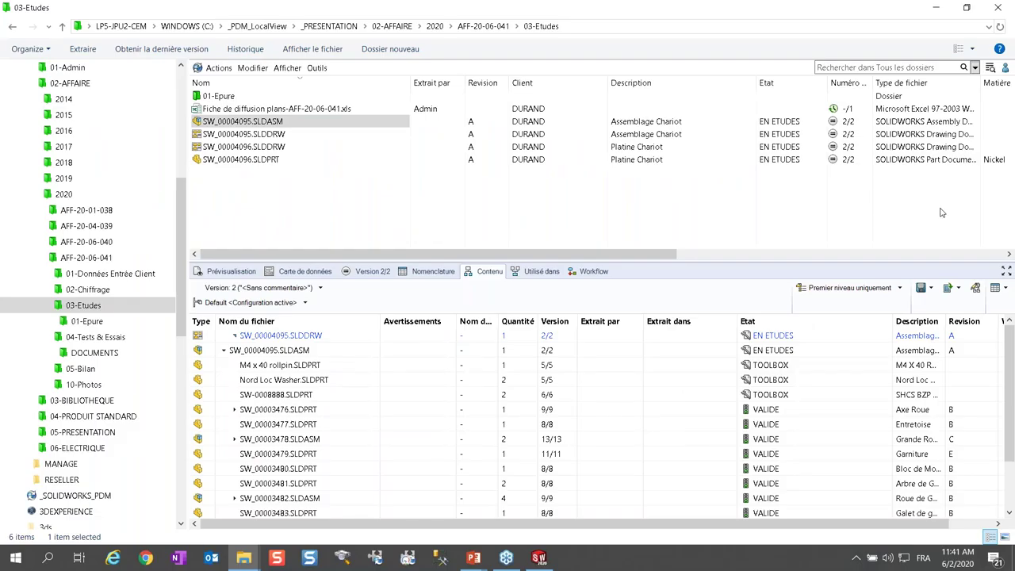
- Check out SW_00004095.SLDASM together with SW_00004095.SLDDRW, SW_00003483.SLDPRT and SW_00004096.SLDDRW
{"action": "left_click", "coordinate": [292, 126]}
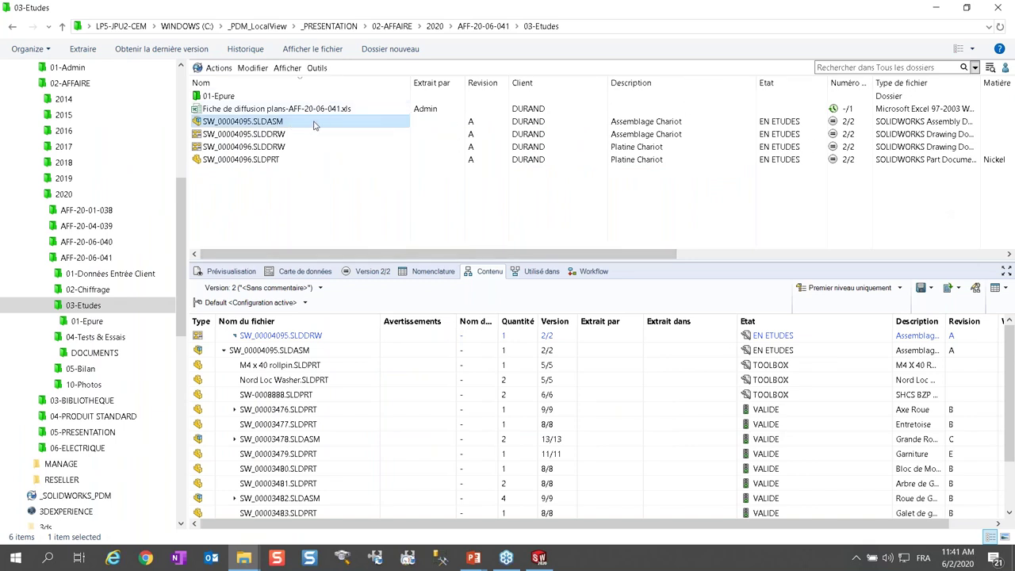
{"action": "right_click", "coordinate": [313, 123]}
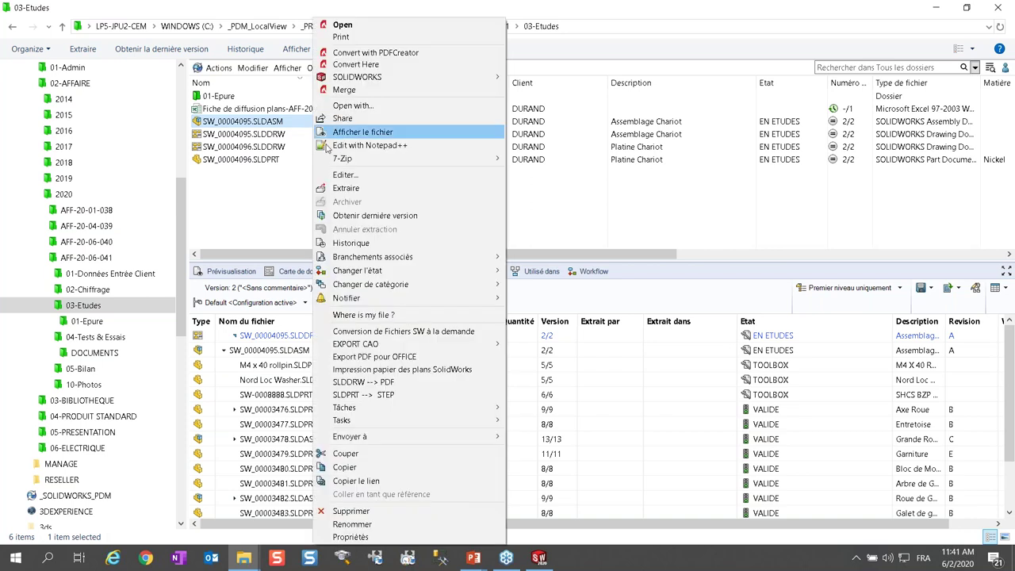
{"action": "left_click", "coordinate": [380, 191]}
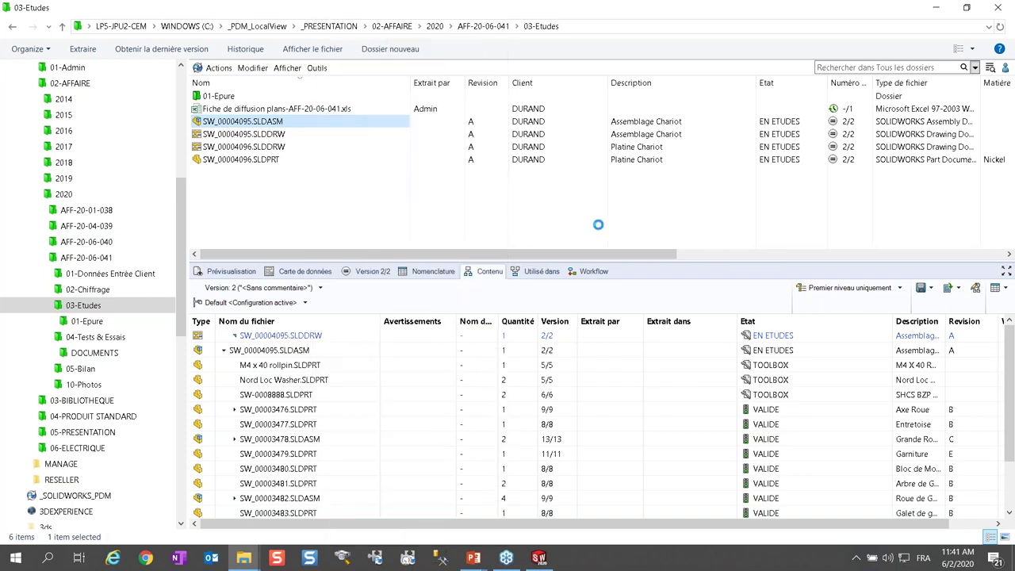
{"action": "left_click", "coordinate": [323, 85]}
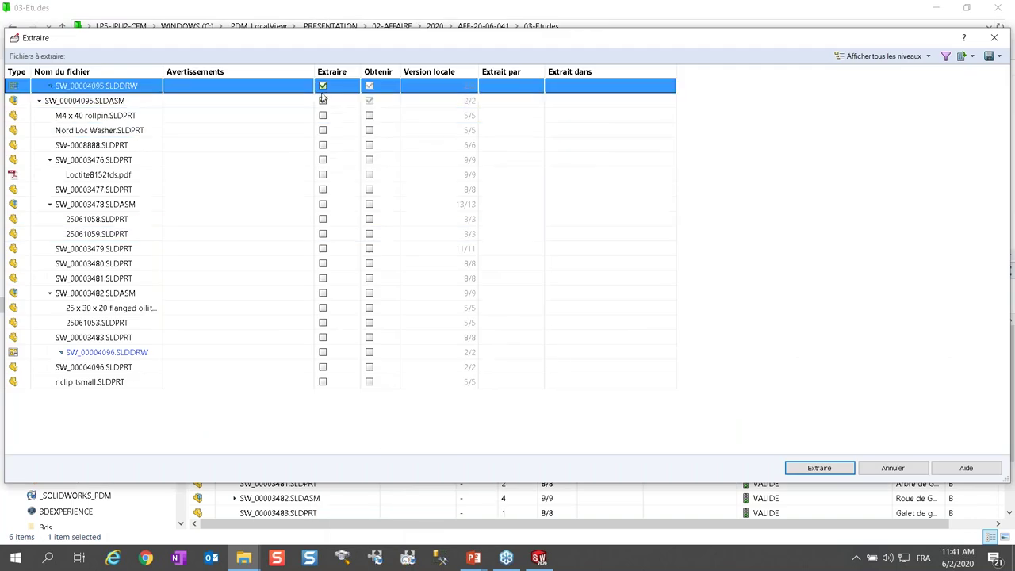
{"action": "left_click", "coordinate": [322, 352]}
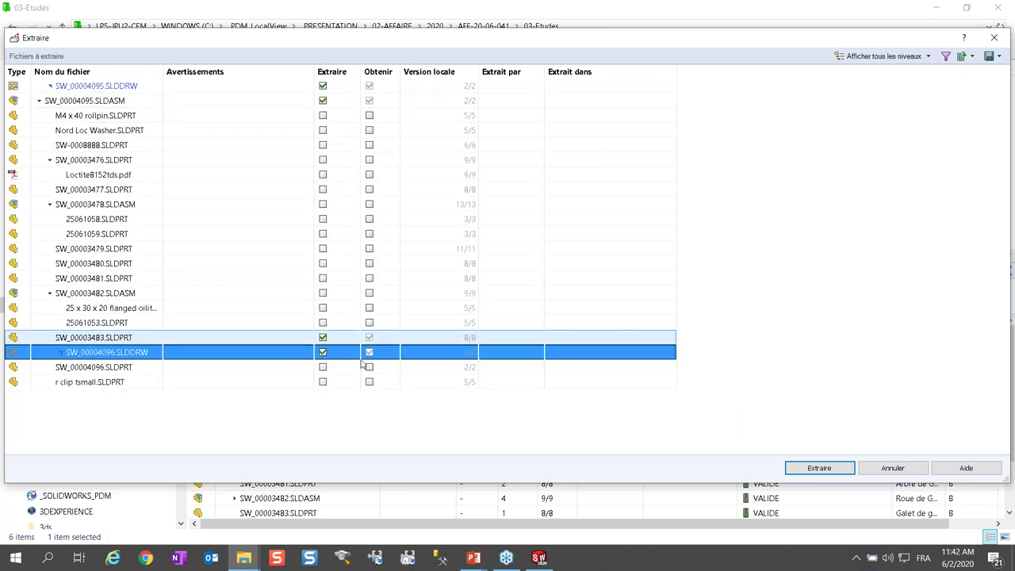
{"action": "left_click", "coordinate": [817, 468]}
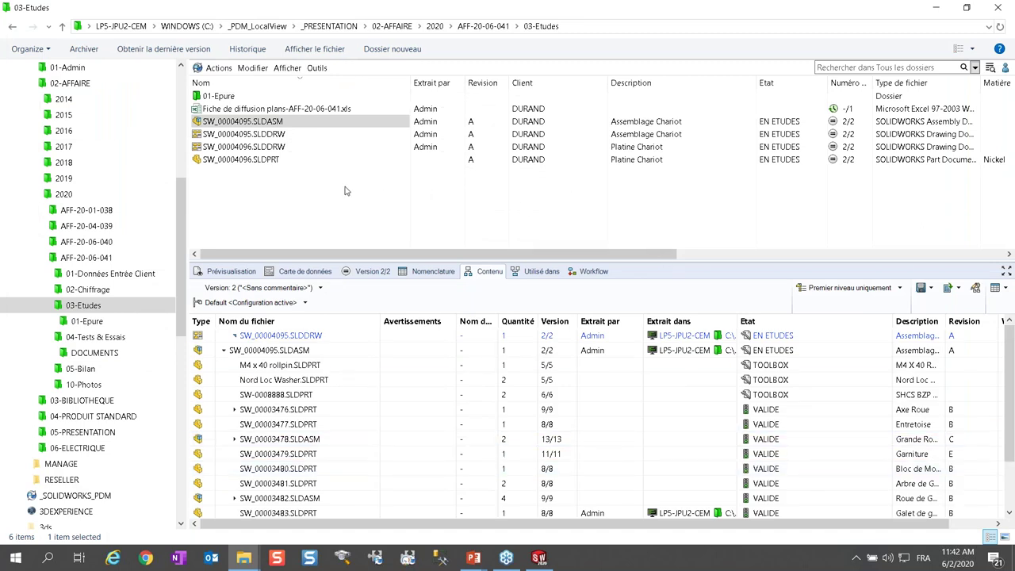
- Review the contained files of SW_00004096.SLDPRT and SW_00004095.SLDASM and display the assembly's notification options
{"action": "left_click", "coordinate": [270, 161]}
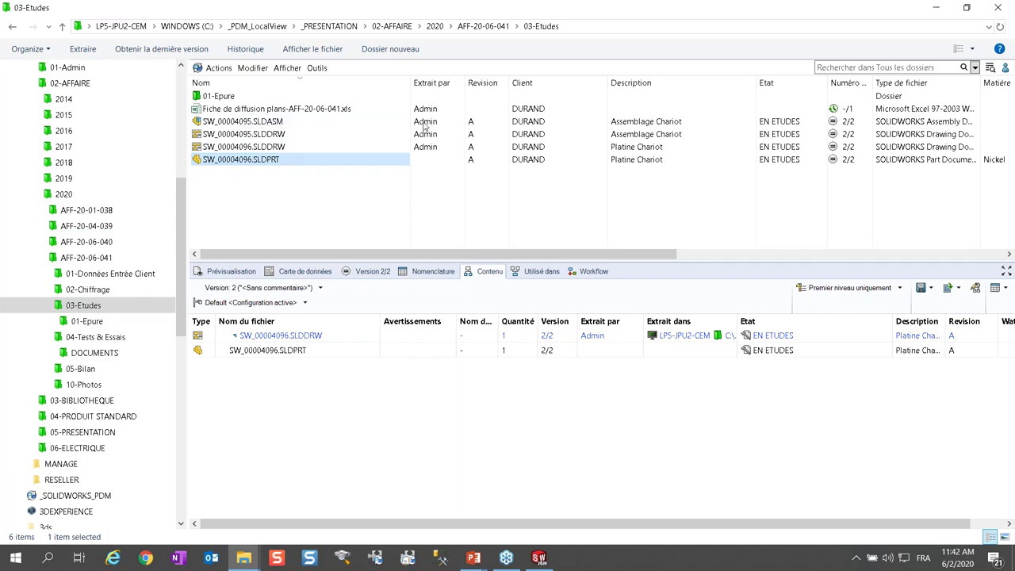
{"action": "left_click", "coordinate": [273, 121]}
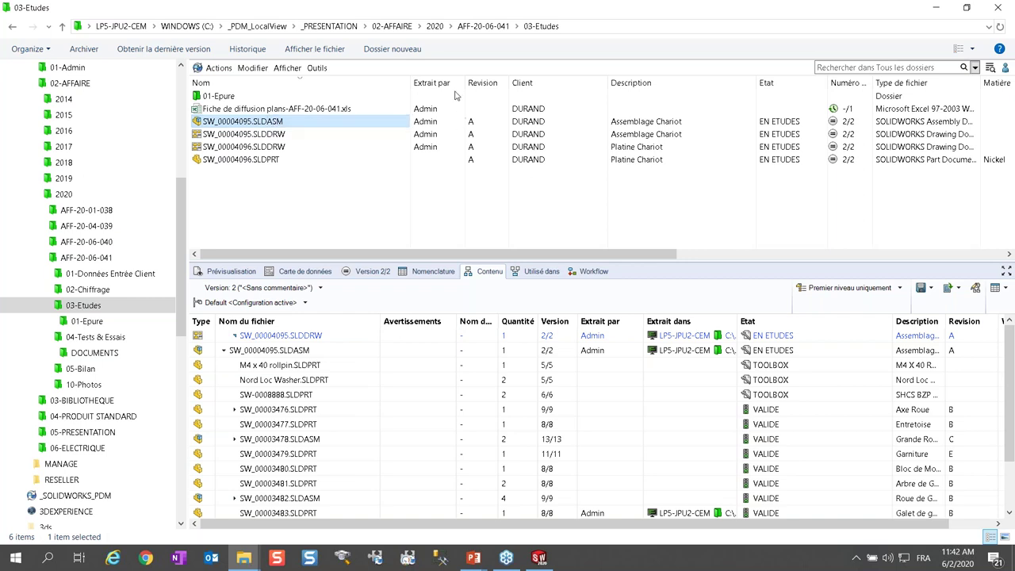
{"action": "right_click", "coordinate": [279, 121]}
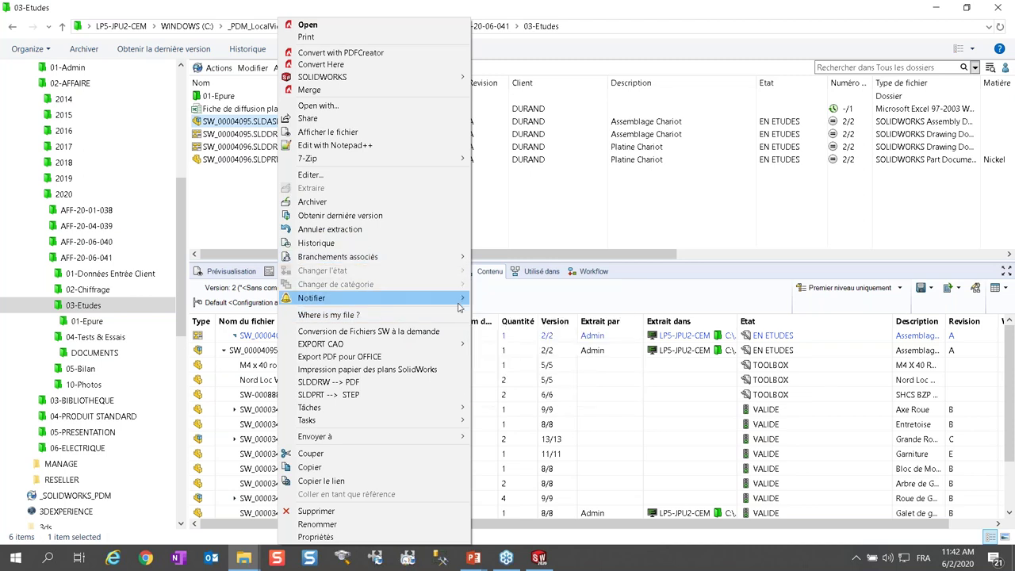
{"action": "mouse_move", "coordinate": [463, 297]}
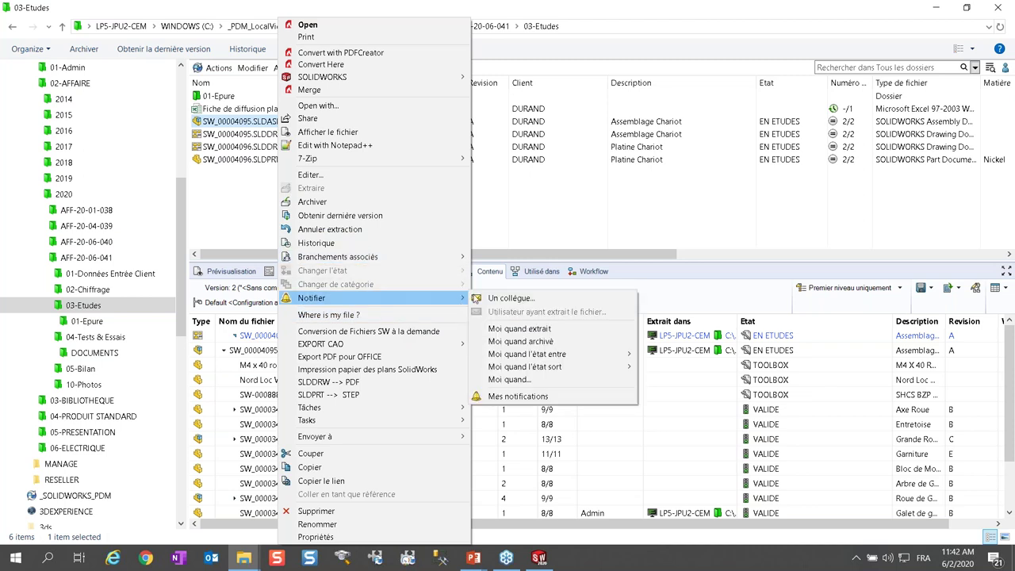
{"action": "left_click", "coordinate": [559, 225]}
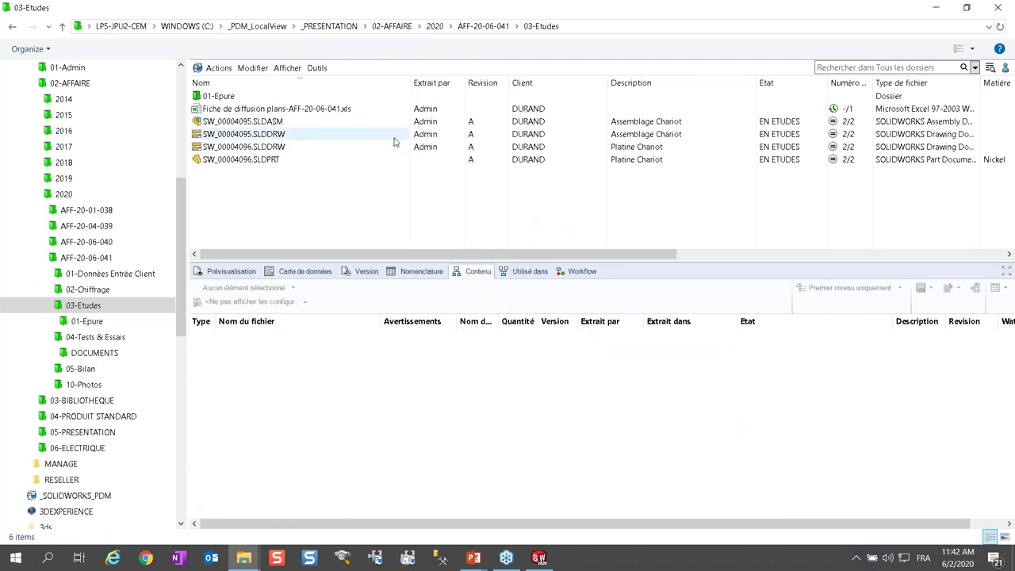
- Open SW_00004095.SLDASM in SOLIDWORKS and widen the SOLIDWORKS PDM file tree
{"action": "mouse_move", "coordinate": [425, 137]}
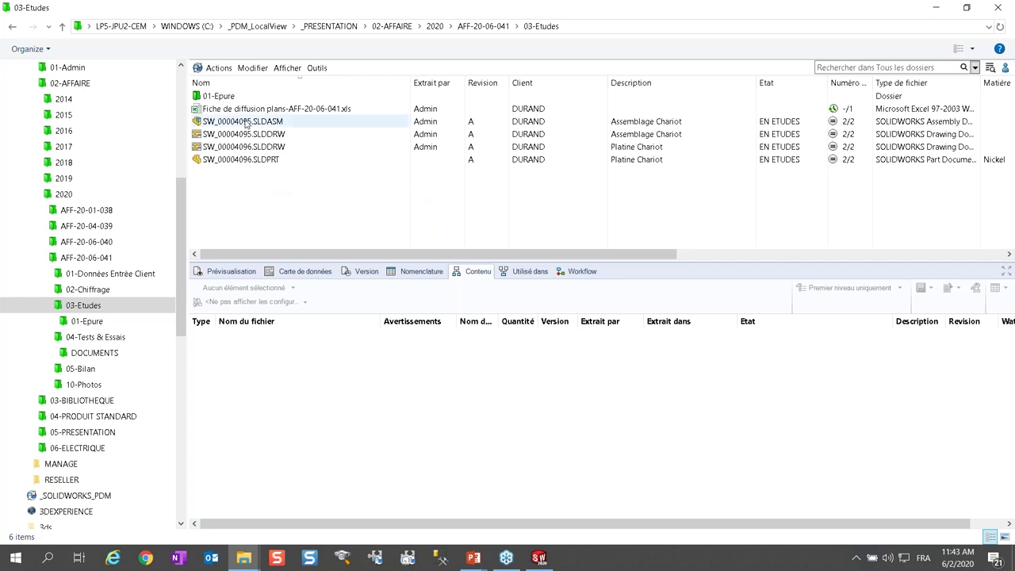
{"action": "left_click", "coordinate": [200, 123]}
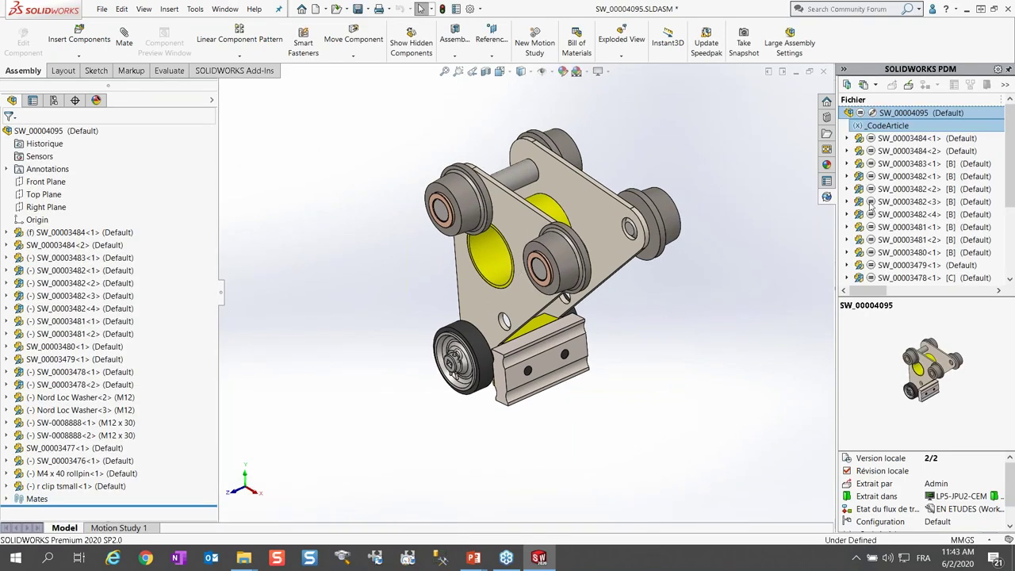
{"action": "left_click_drag", "start_coordinate": [839, 236], "coordinate": [789, 204]}
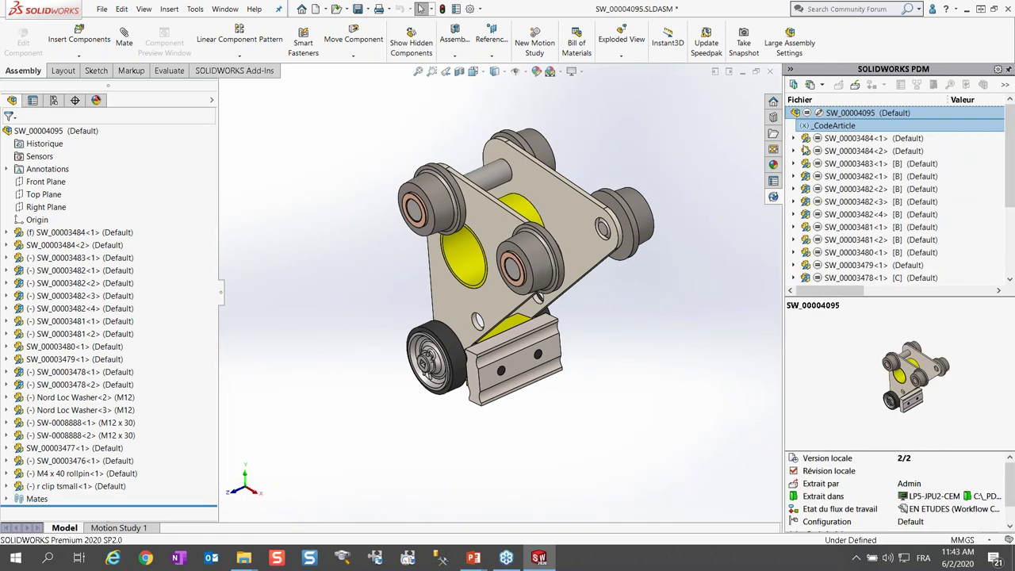
{"action": "right_click", "coordinate": [77, 133]}
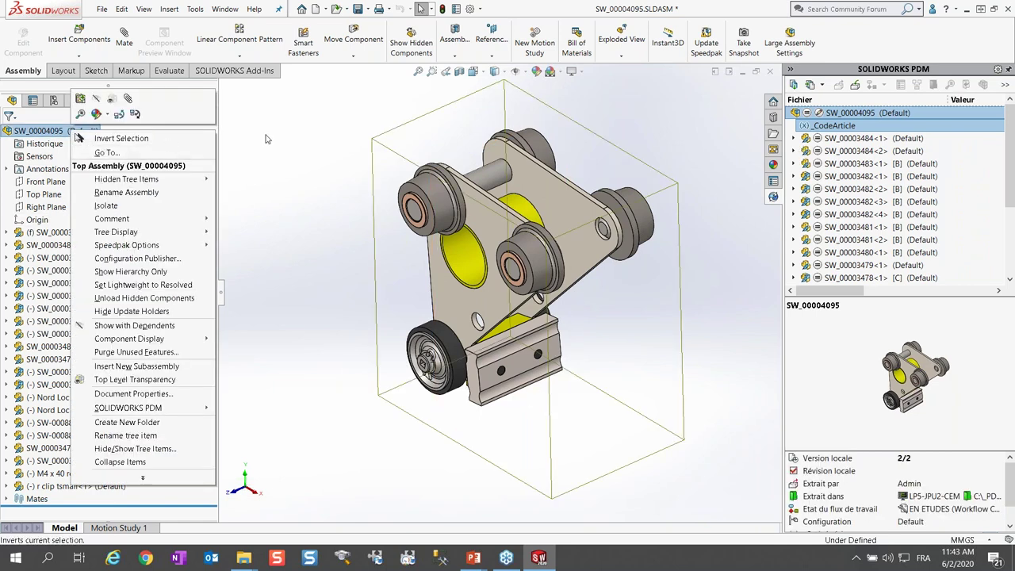
{"action": "left_click", "coordinate": [367, 150]}
- Open the trolley's front side plate SW_00004096.SLDPRT in its own window and check it out from the vault
{"action": "left_click", "coordinate": [505, 207]}
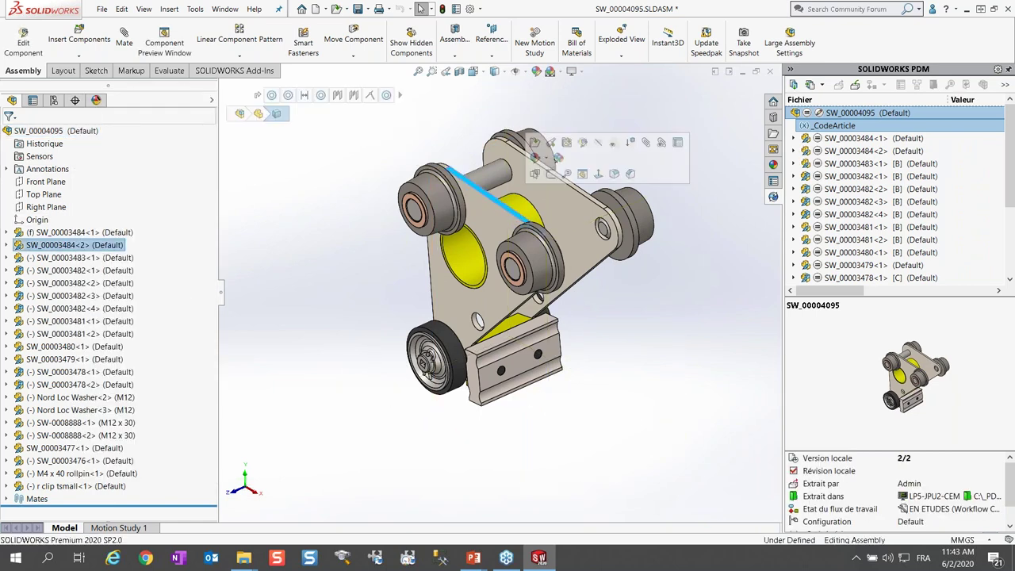
{"action": "right_click", "coordinate": [109, 245]}
{"action": "left_click", "coordinate": [123, 165]}
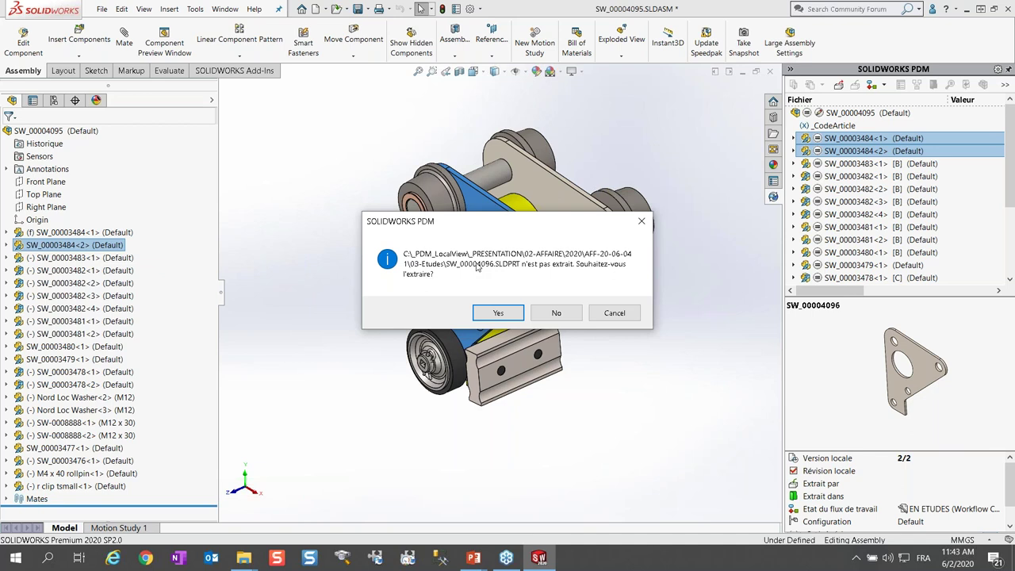
{"action": "left_click", "coordinate": [499, 313]}
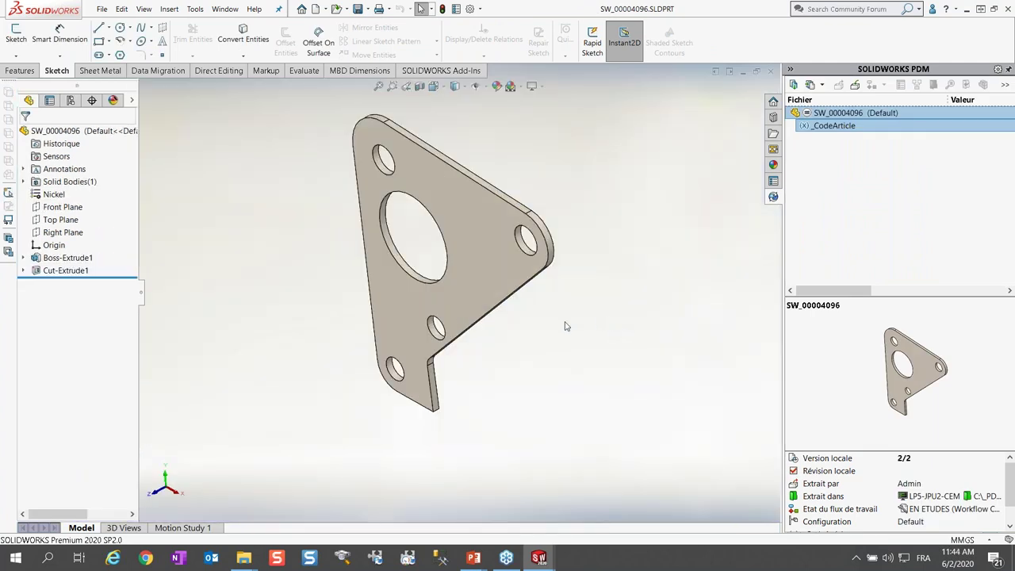
- Examine the Extrait par and Description columns for the plate part in the PDM file tree
{"action": "mouse_move", "coordinate": [566, 326]}
{"action": "middle_mouse_down"}
{"action": "mouse_move", "coordinate": [576, 288]}
{"action": "mouse_move", "coordinate": [583, 308]}
{"action": "mouse_move", "coordinate": [557, 338]}
{"action": "middle_mouse_up"}
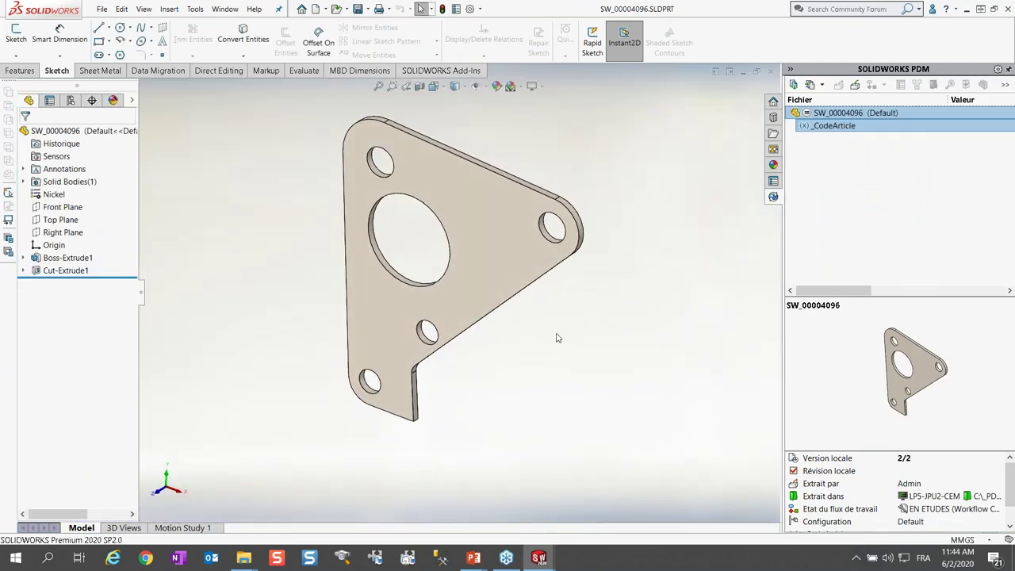
{"action": "left_click", "coordinate": [20, 70]}
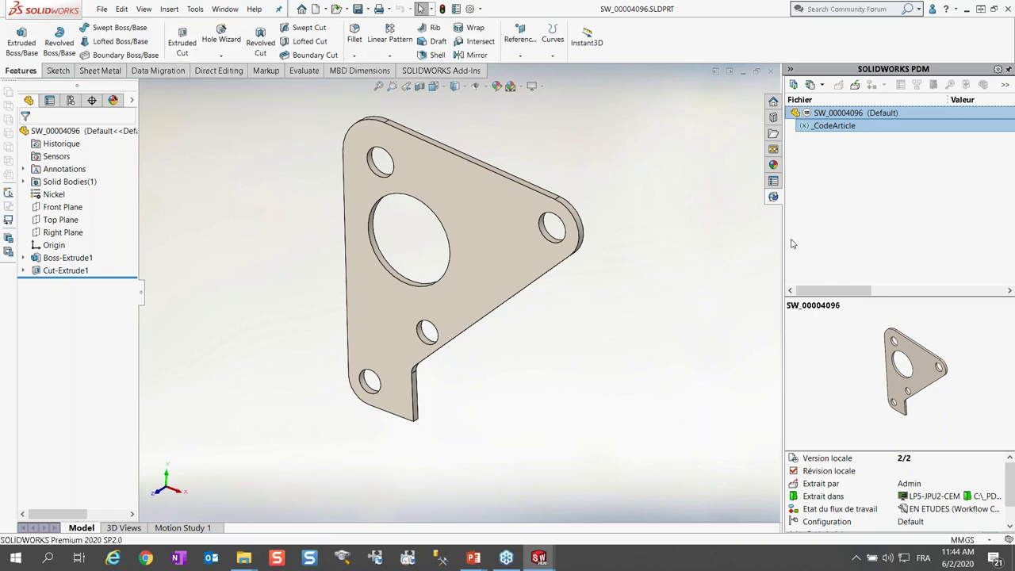
{"action": "left_click_drag", "start_coordinate": [817, 291], "coordinate": [879, 291]}
{"action": "left_click_drag", "start_coordinate": [828, 103], "coordinate": [808, 106]}
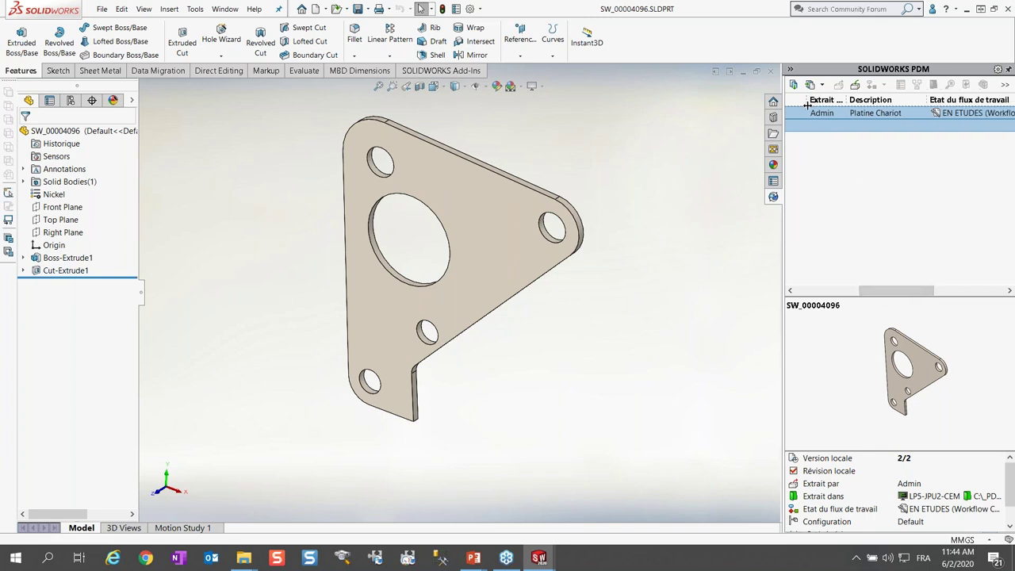
{"action": "left_click_drag", "start_coordinate": [925, 294], "coordinate": [889, 294]}
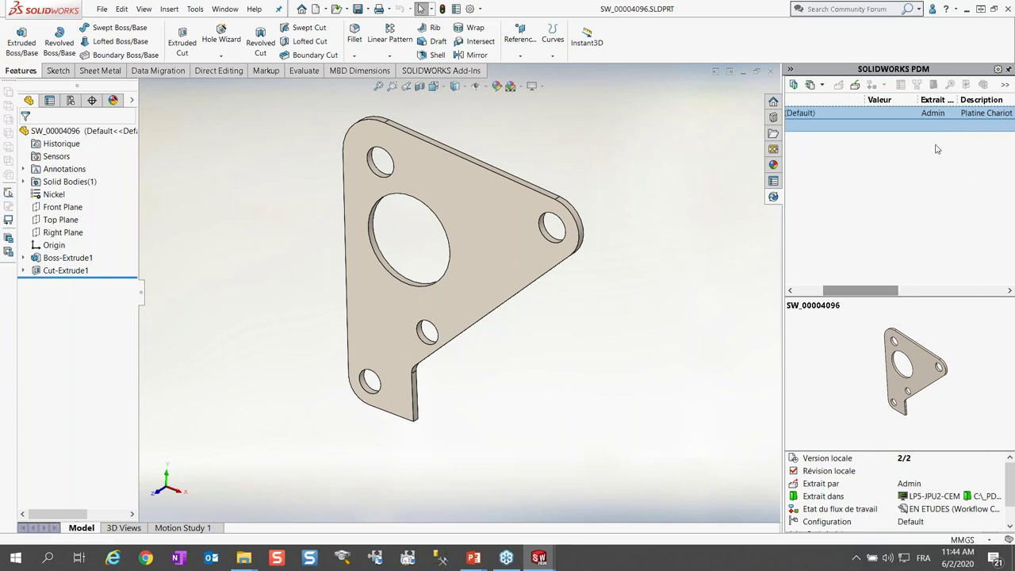
- For an Extruded Cut, sketch a narrow vertical corner rectangle on the plate's front face, between the large hole and the upper-right hole
{"action": "left_click", "coordinate": [183, 39]}
{"action": "left_click", "coordinate": [499, 283]}
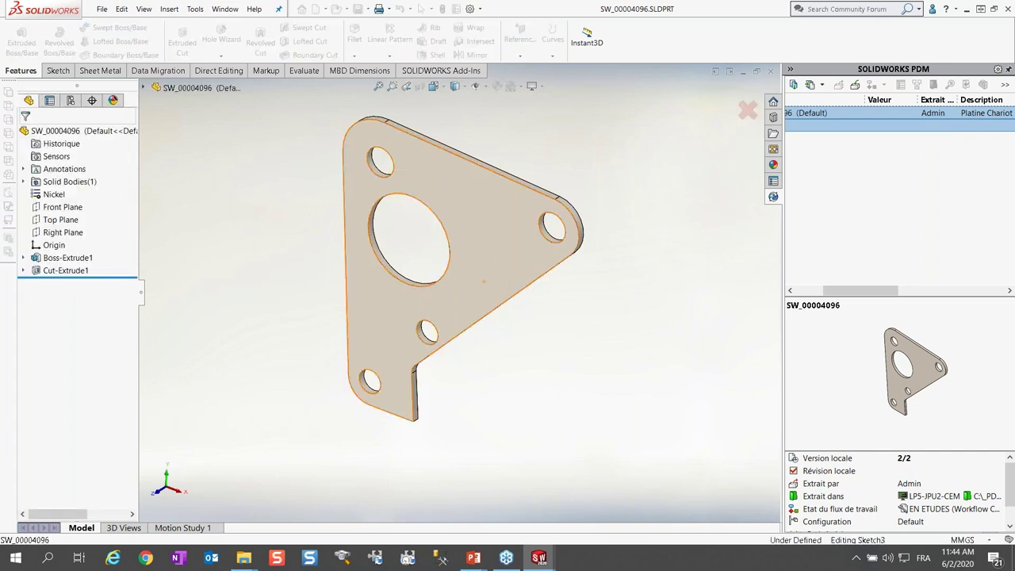
{"action": "left_click", "coordinate": [434, 92]}
{"action": "left_click", "coordinate": [266, 114]}
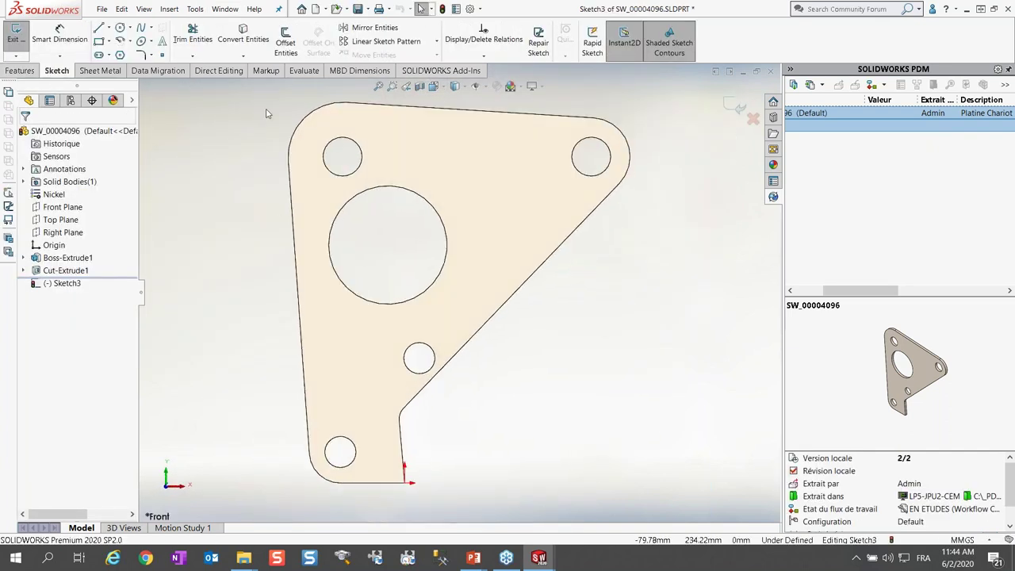
{"action": "left_click", "coordinate": [98, 40]}
{"action": "left_click", "coordinate": [487, 157]}
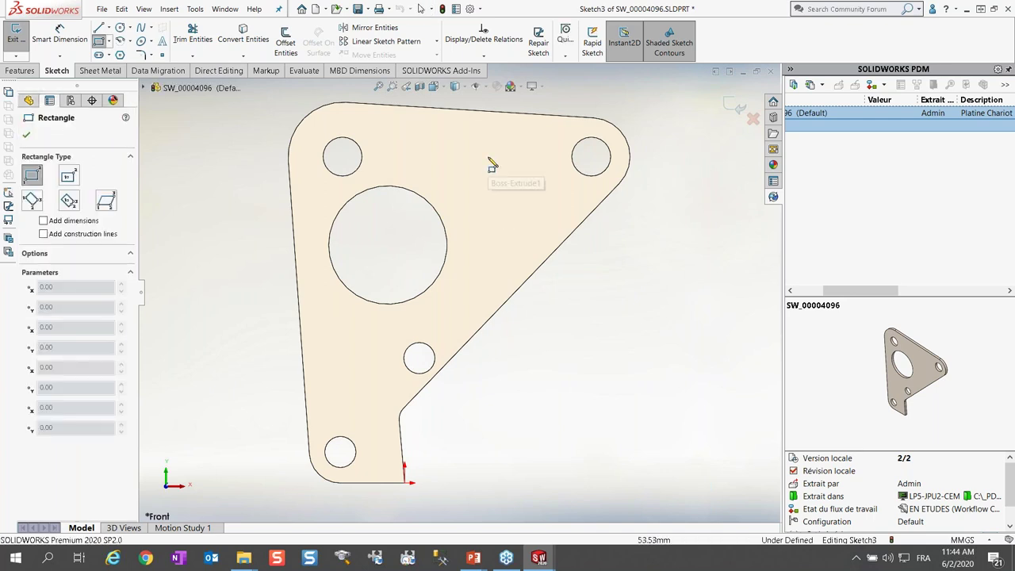
{"action": "left_click", "coordinate": [499, 273]}
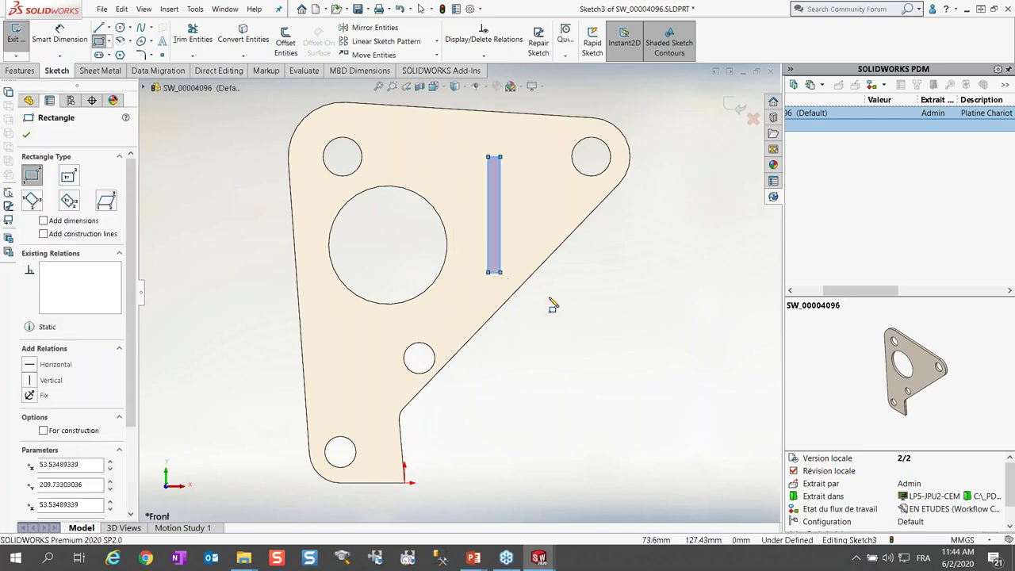
{"action": "key", "text": "Escape"}
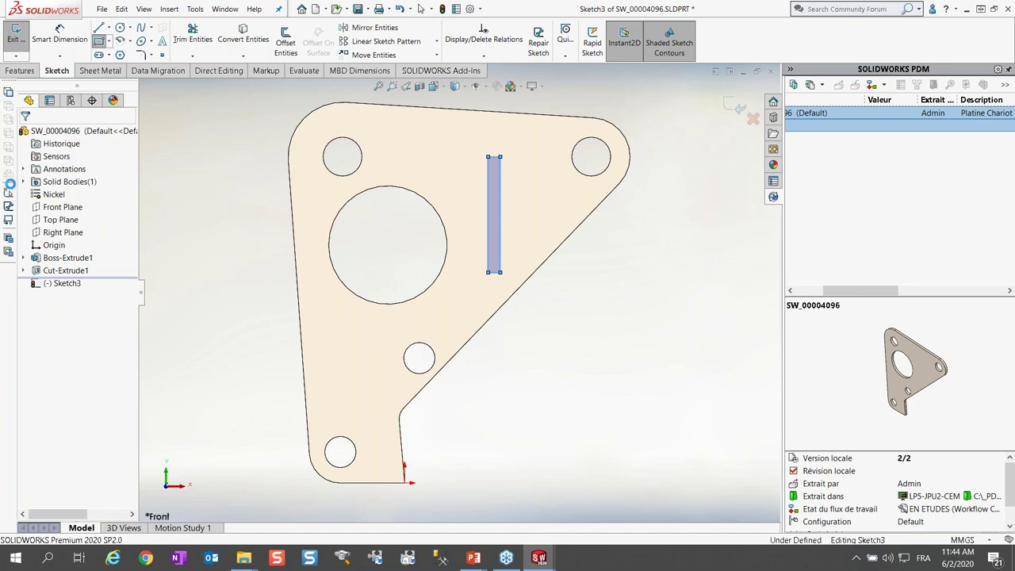
- Cut the rectangle Through All to make a slot in the plate and save the part
{"action": "key", "text": "ctrl+e"}
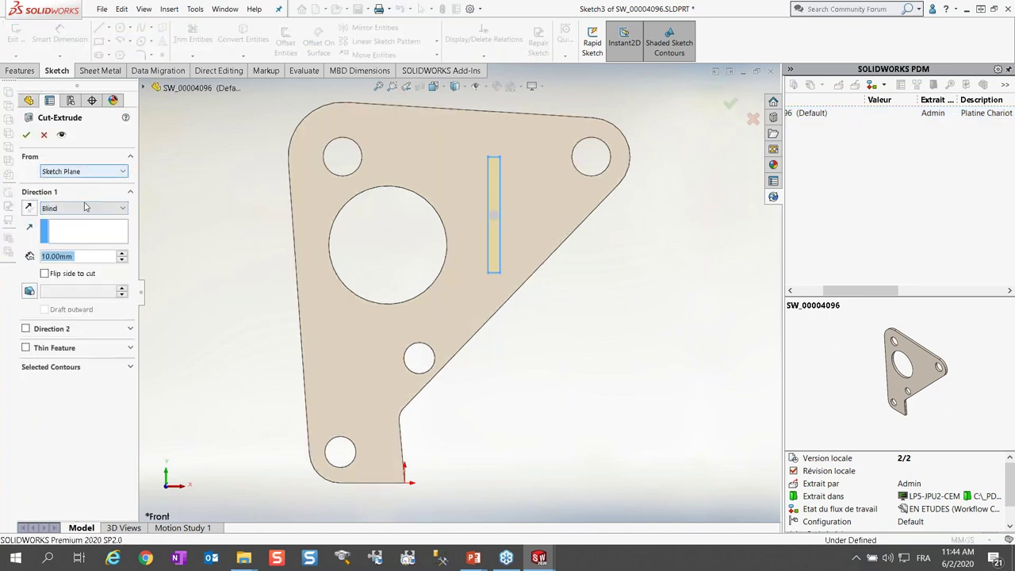
{"action": "left_click", "coordinate": [70, 208]}
{"action": "left_click", "coordinate": [59, 227]}
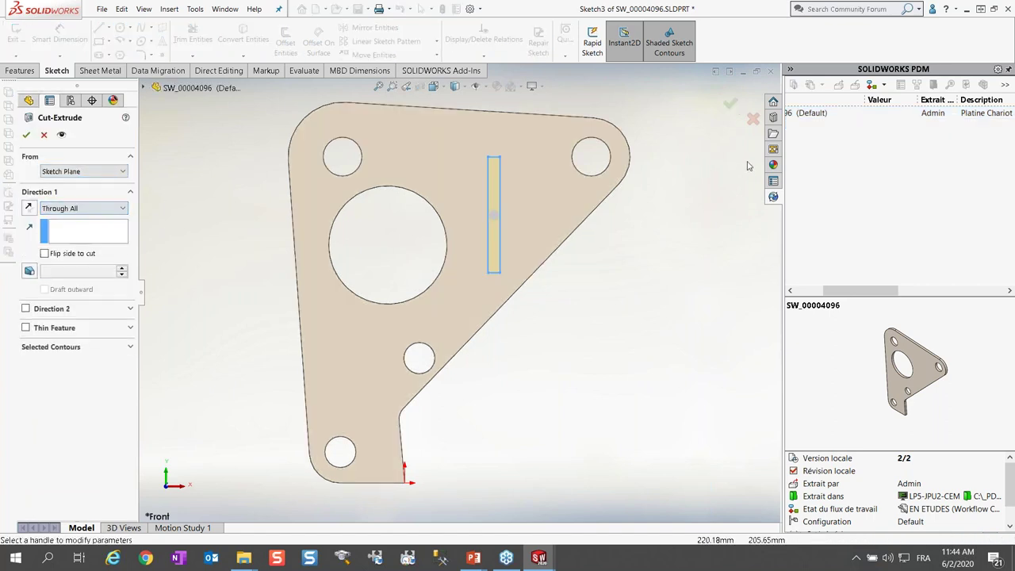
{"action": "left_click", "coordinate": [729, 103]}
{"action": "key", "text": "ctrl+7"}
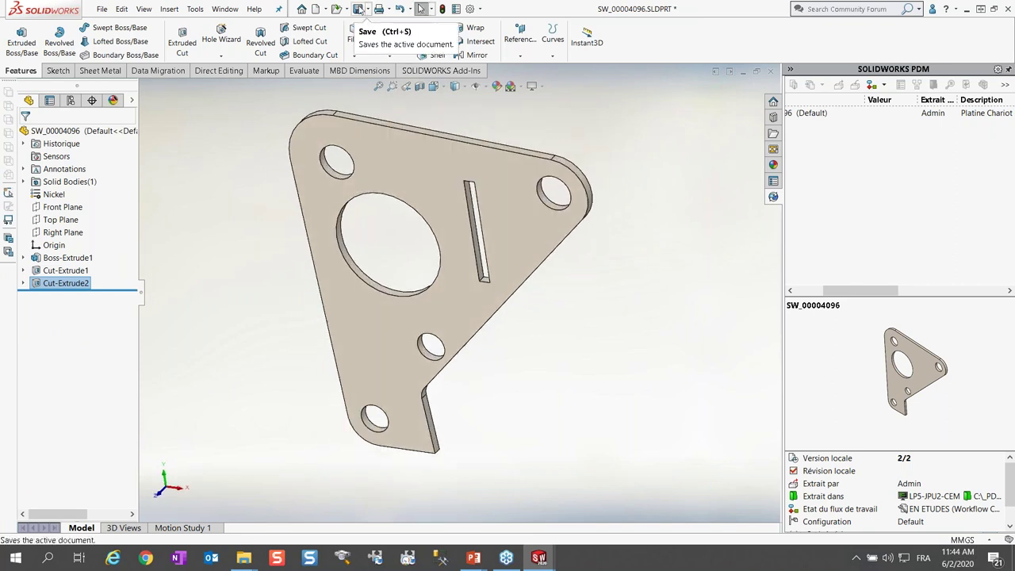
{"action": "left_click", "coordinate": [358, 9]}
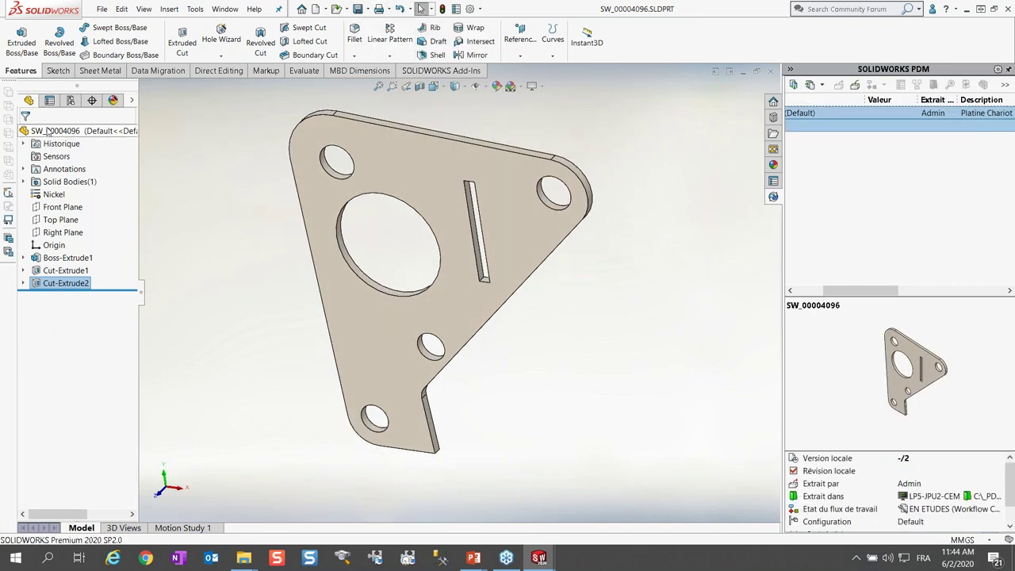
- Open the plate part's drawing and examine the slot in its views and the title block
{"action": "right_click", "coordinate": [60, 131]}
{"action": "left_click", "coordinate": [159, 111]}
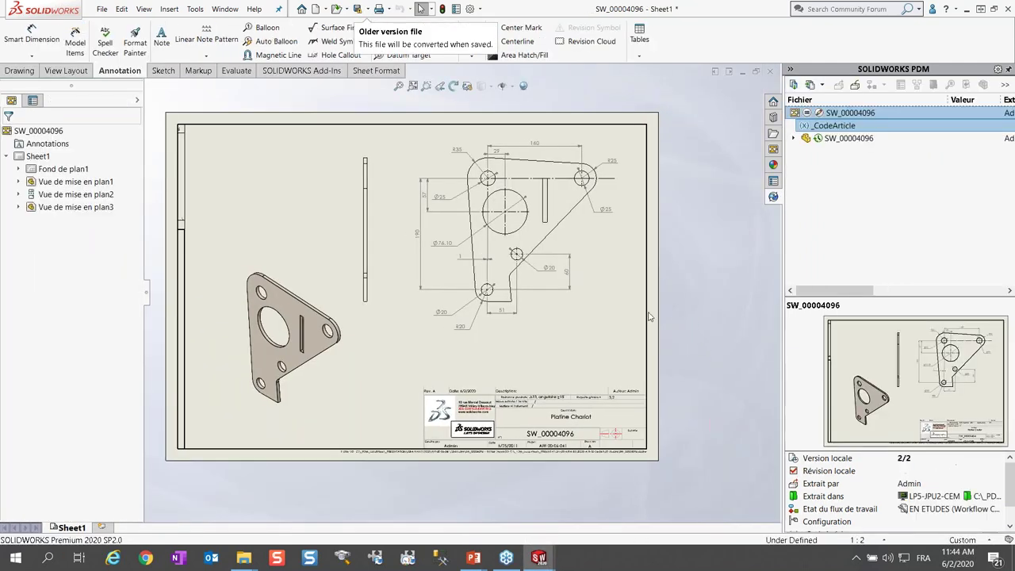
{"action": "scroll", "coordinate": [597, 430], "scroll_direction": "down", "scroll_amount": 3}
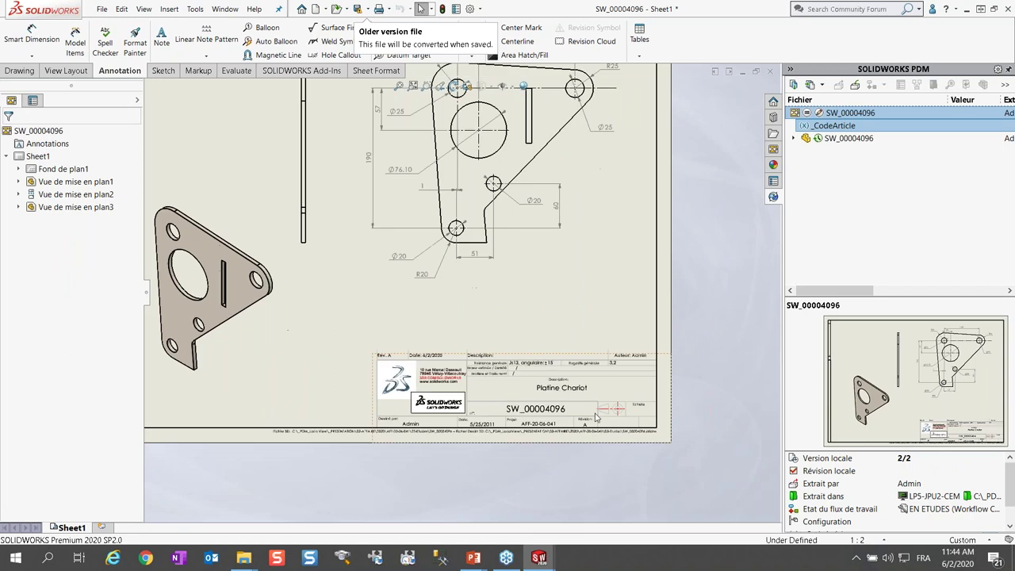
{"action": "key", "text": "f"}
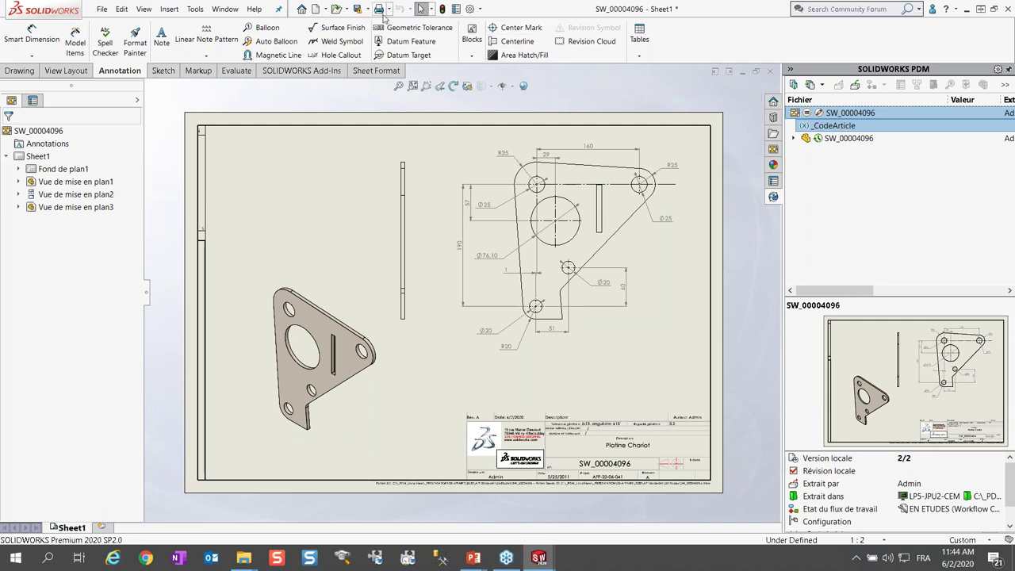
- Save the plate drawing in the current SOLIDWORKS version and close both the drawing and the plate part
{"action": "key", "text": "ctrl+s"}
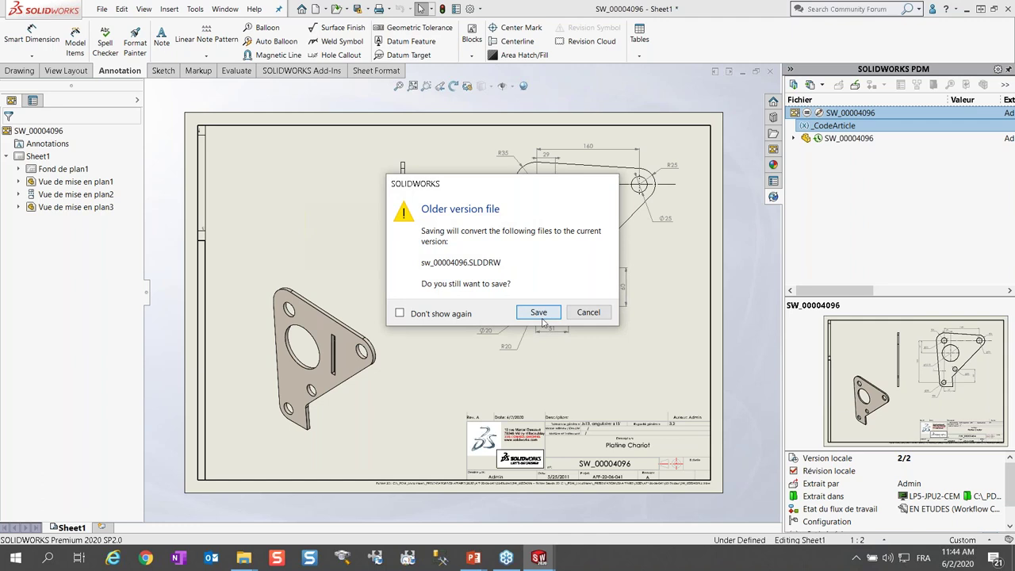
{"action": "left_click", "coordinate": [546, 313]}
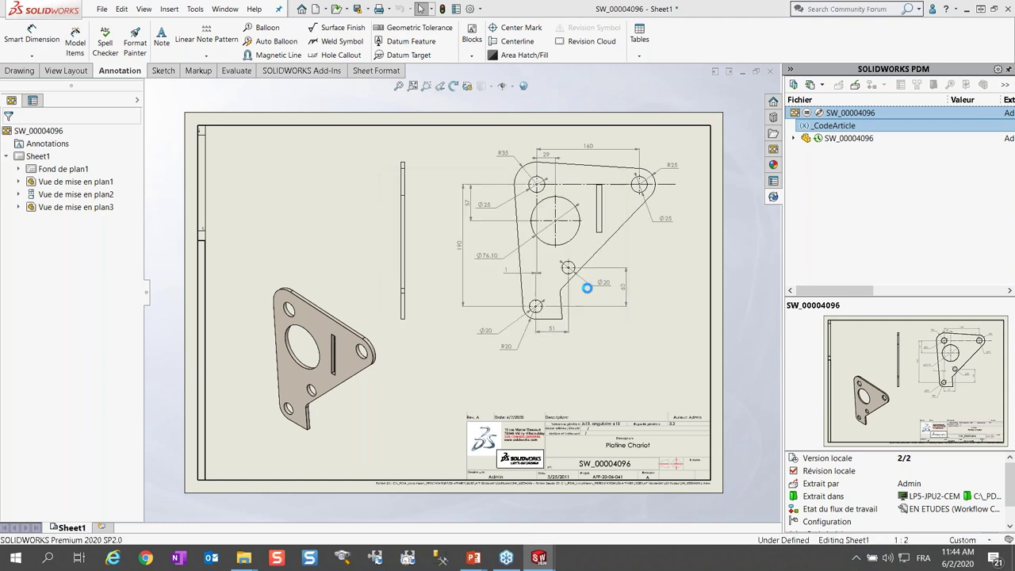
{"action": "left_click", "coordinate": [771, 75]}
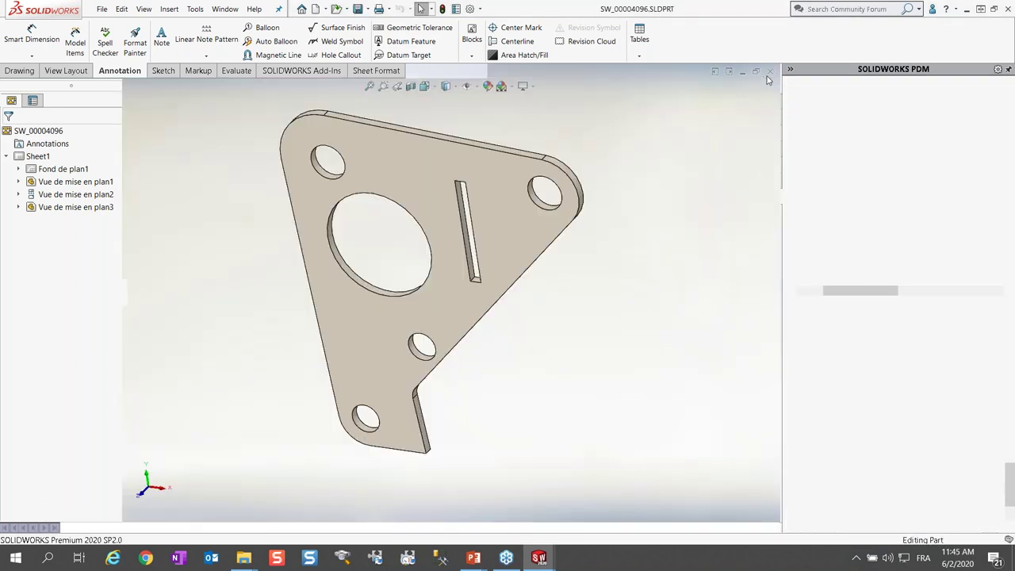
{"action": "left_click", "coordinate": [771, 76]}
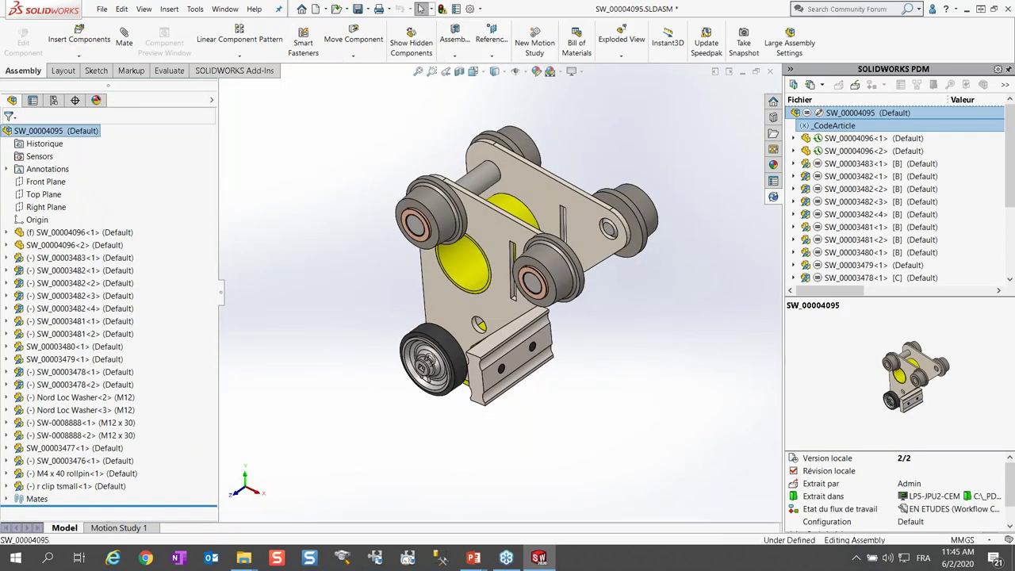
- Open the drawing of the trolley assembly SW_00004095 and show the whole sheet
{"action": "right_click", "coordinate": [41, 132]}
{"action": "left_click", "coordinate": [48, 97]}
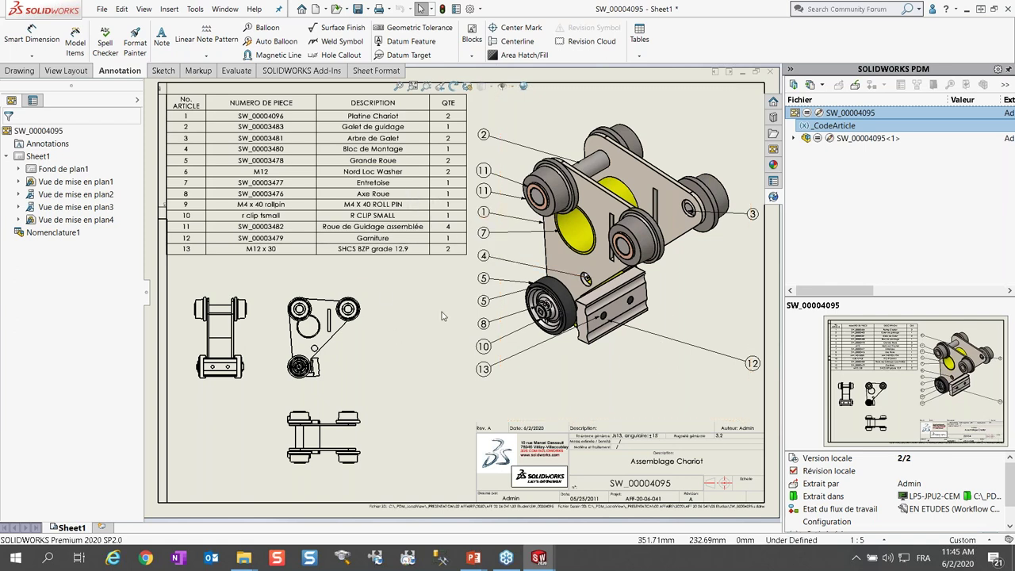
{"action": "key", "text": "f"}
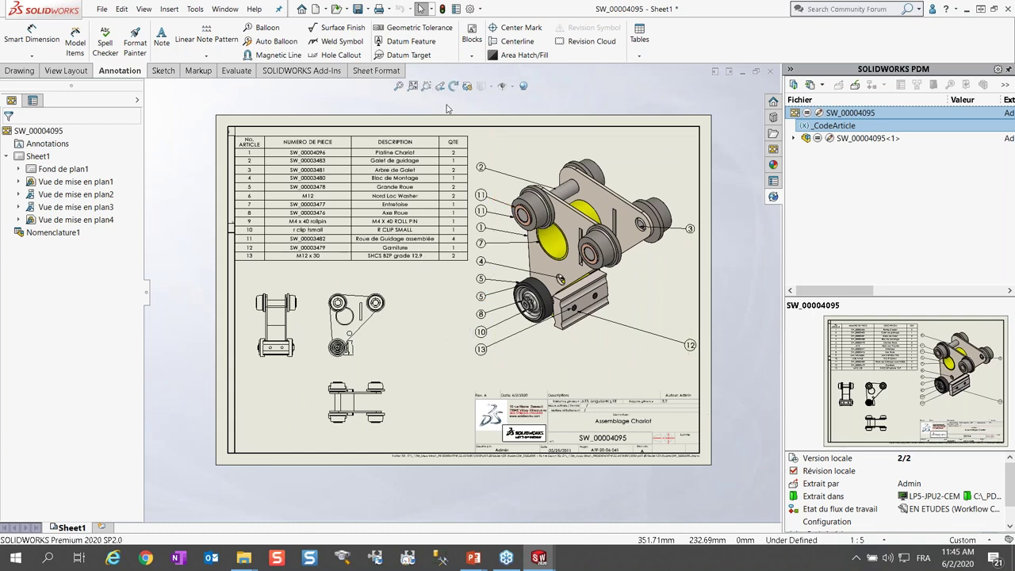
- Save the trolley drawing with its assembly and check the modified files into the vault with the comment "Ajout decoupe rectangle"
{"action": "left_click", "coordinate": [359, 10]}
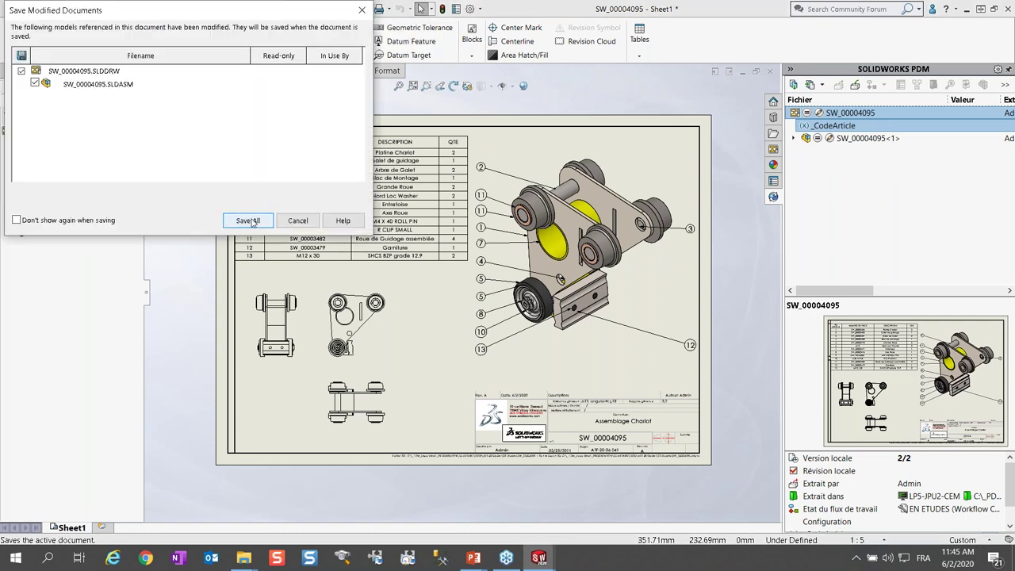
{"action": "left_click", "coordinate": [248, 221]}
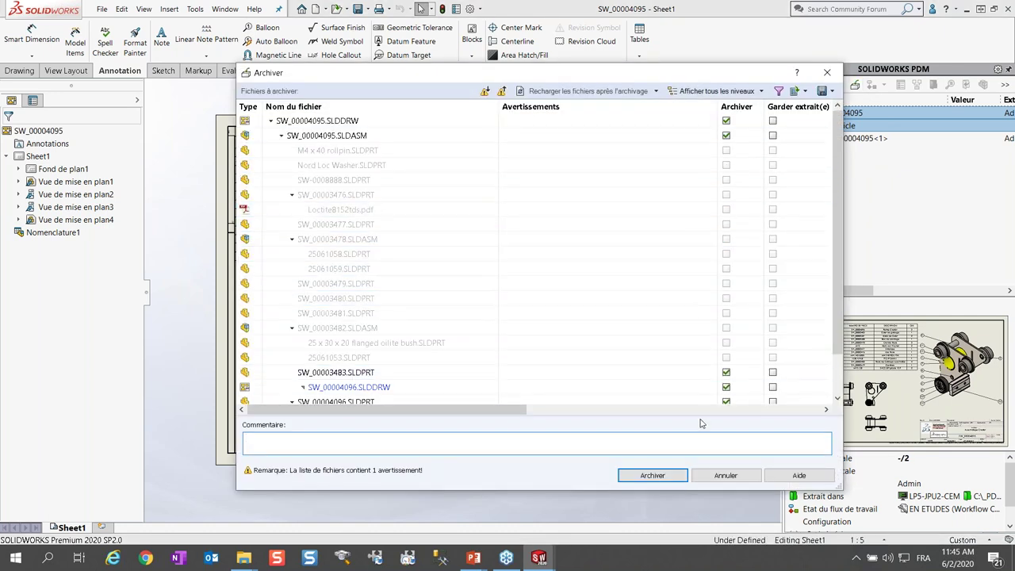
{"action": "type", "text": "Ajout decoupe rectangle"}
{"action": "left_click", "coordinate": [645, 476]}
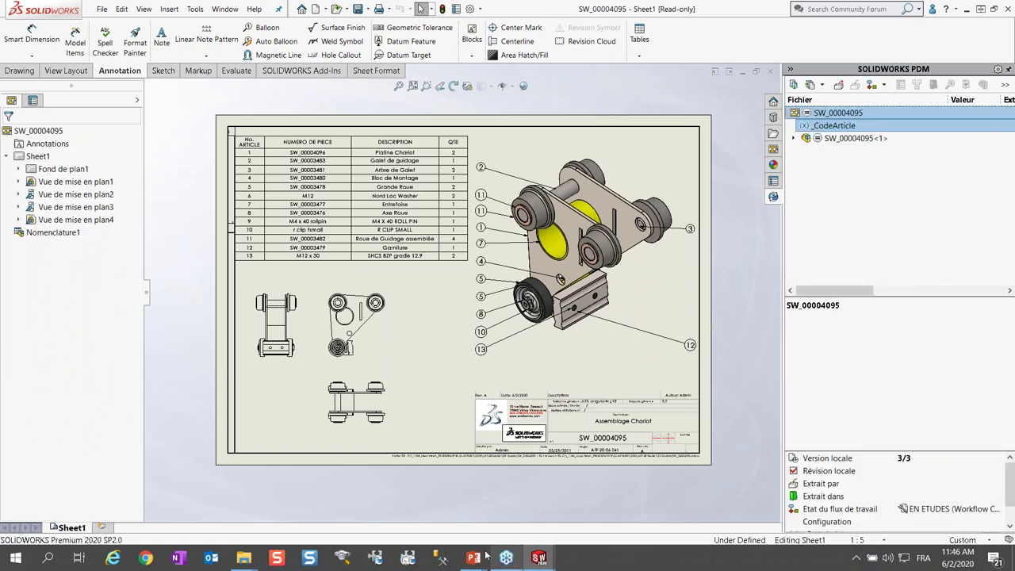
- Switch to the PowerPoint slide show, advance to the slide on storing all data in one place, and return to SOLIDWORKS
{"action": "mouse_move", "coordinate": [487, 557]}
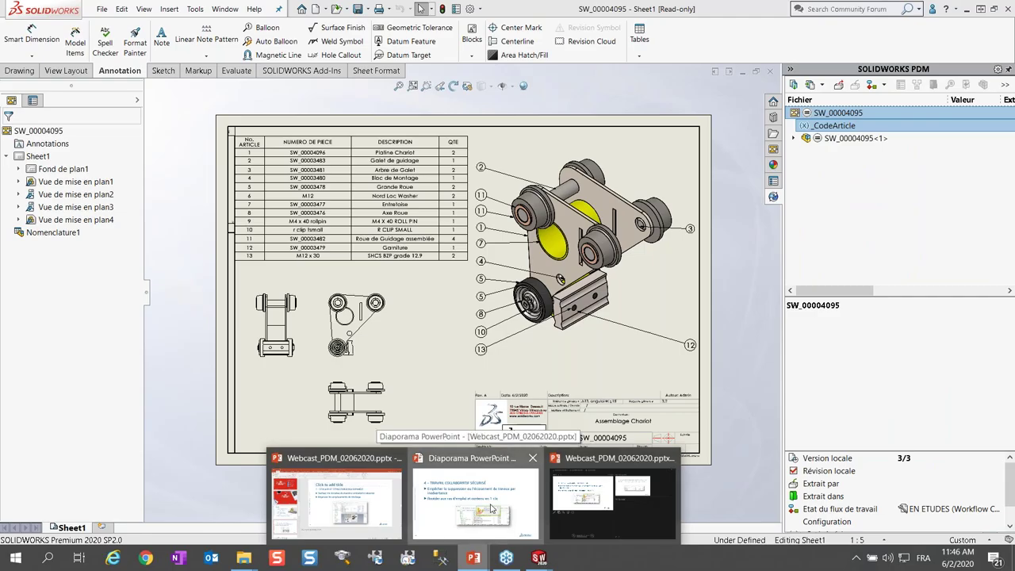
{"action": "left_click", "coordinate": [491, 508]}
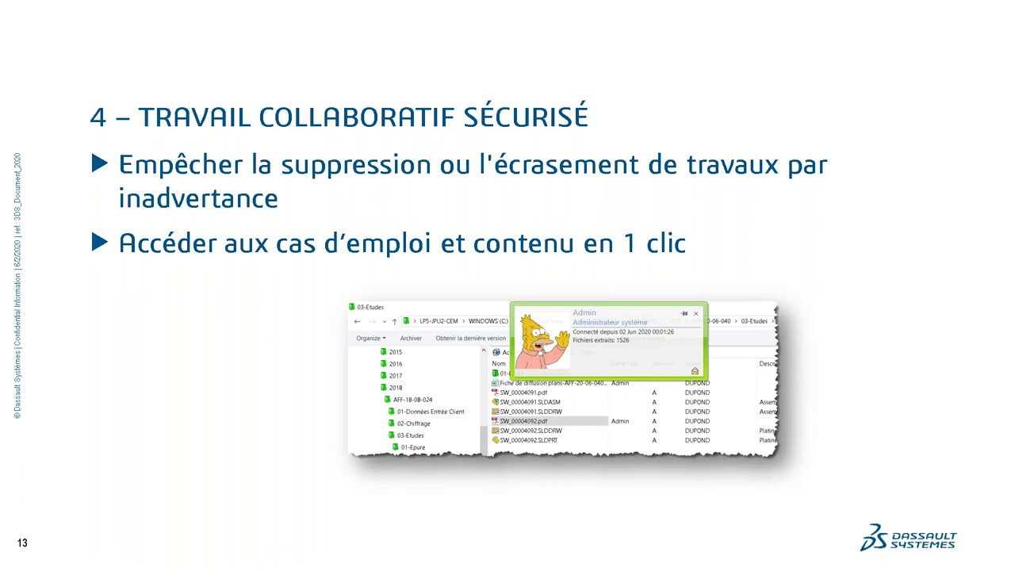
{"action": "key", "text": "Right"}
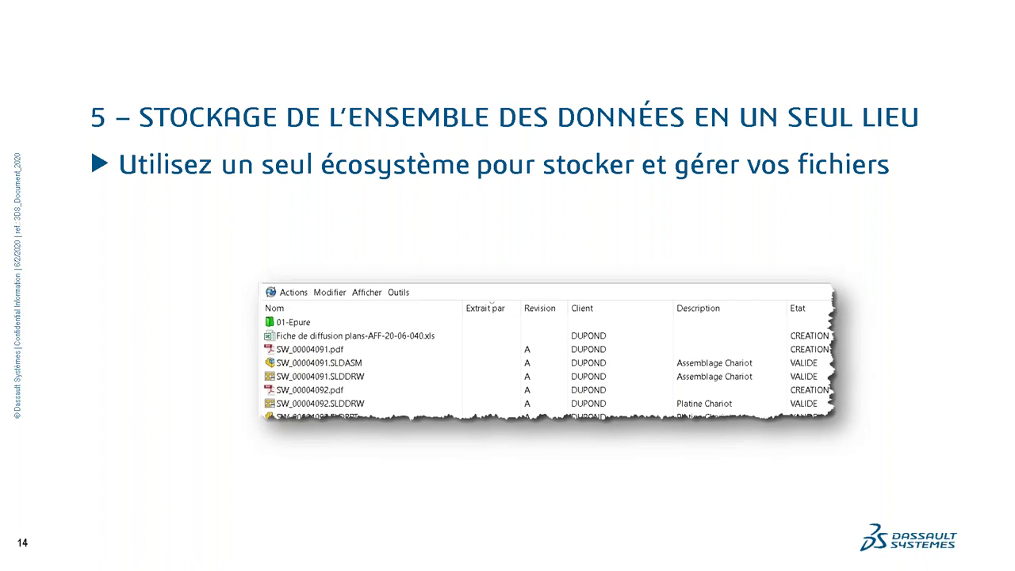
{"action": "key", "text": "alt+Tab"}
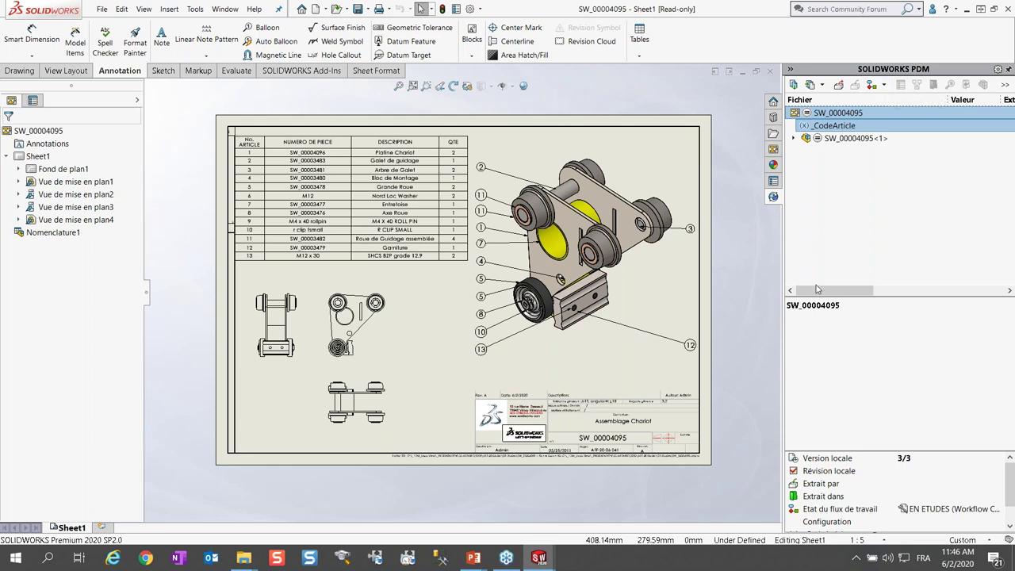
- Run the 'Passer à VALIDE' transition on the trolley and plate files from the assembly drawing, with the comment "Bon prod"
{"action": "left_click_drag", "start_coordinate": [820, 291], "coordinate": [899, 293]}
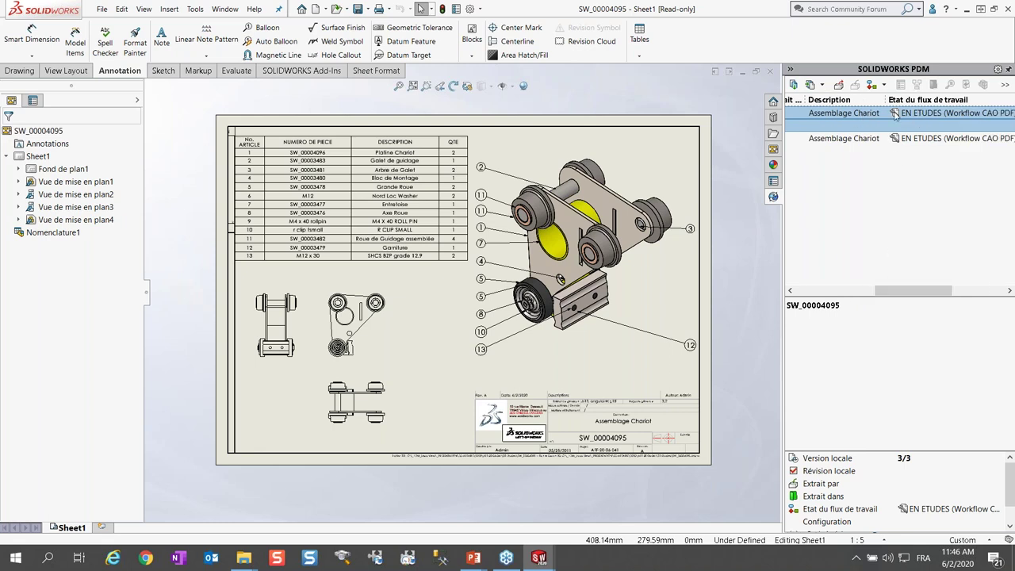
{"action": "left_click_drag", "start_coordinate": [901, 289], "coordinate": [820, 312]}
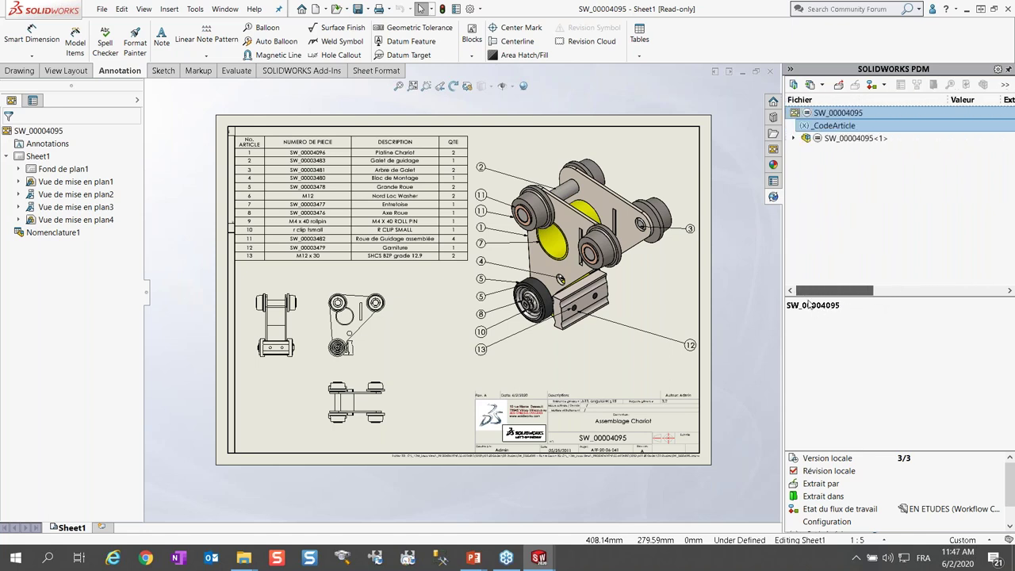
{"action": "left_click", "coordinate": [884, 86]}
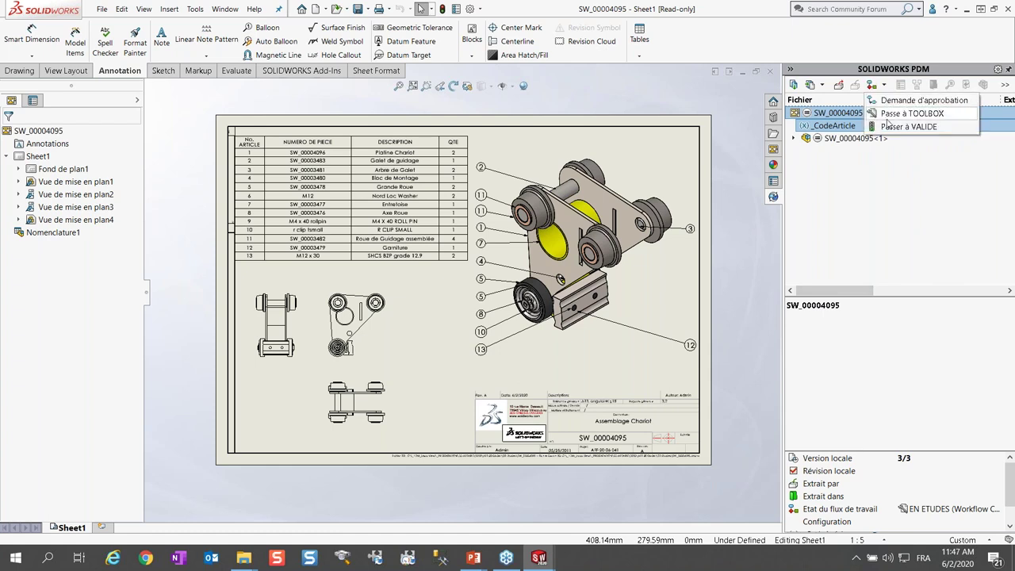
{"action": "left_click", "coordinate": [904, 126]}
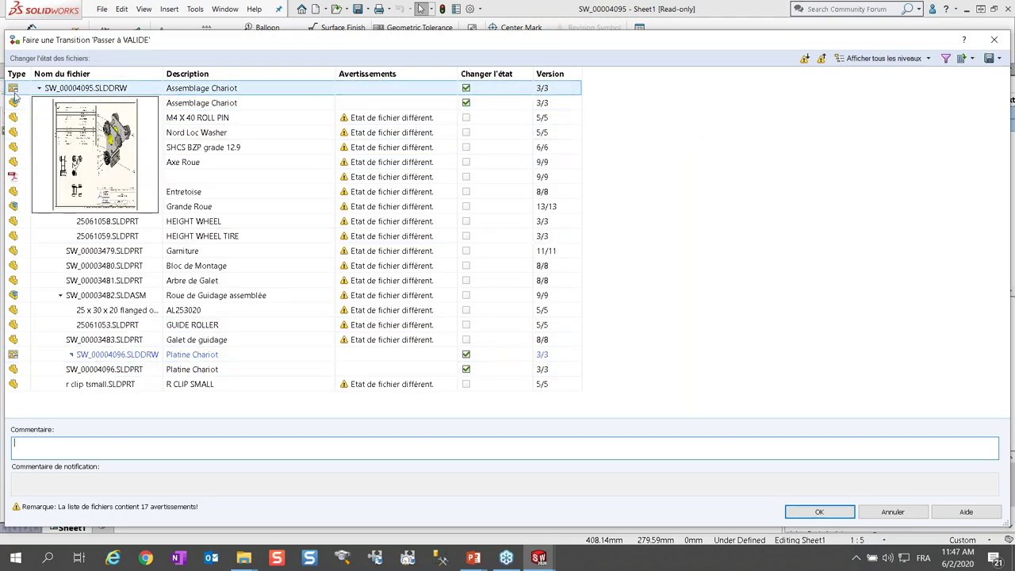
{"action": "mouse_move", "coordinate": [16, 106]}
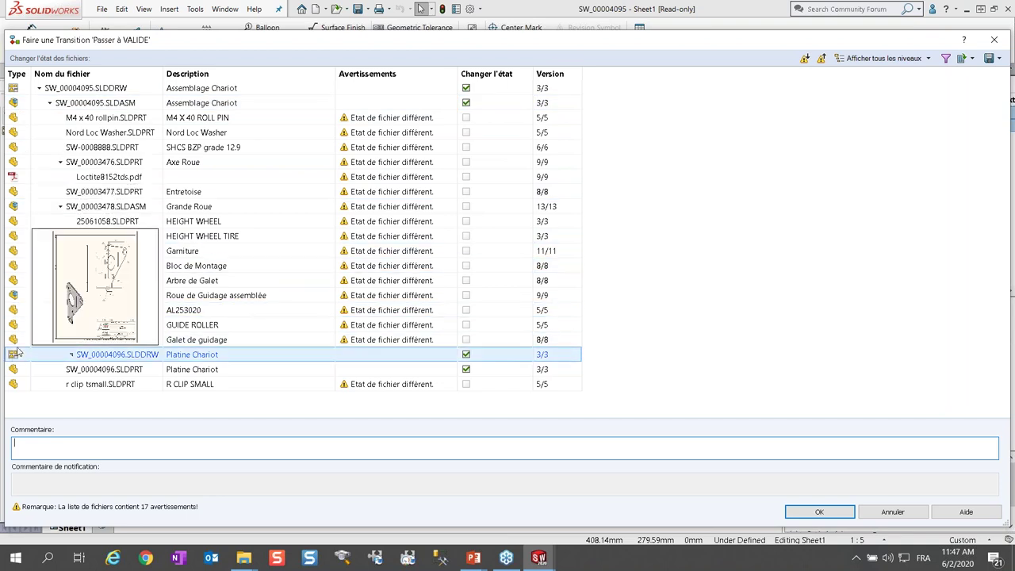
{"action": "mouse_move", "coordinate": [14, 343]}
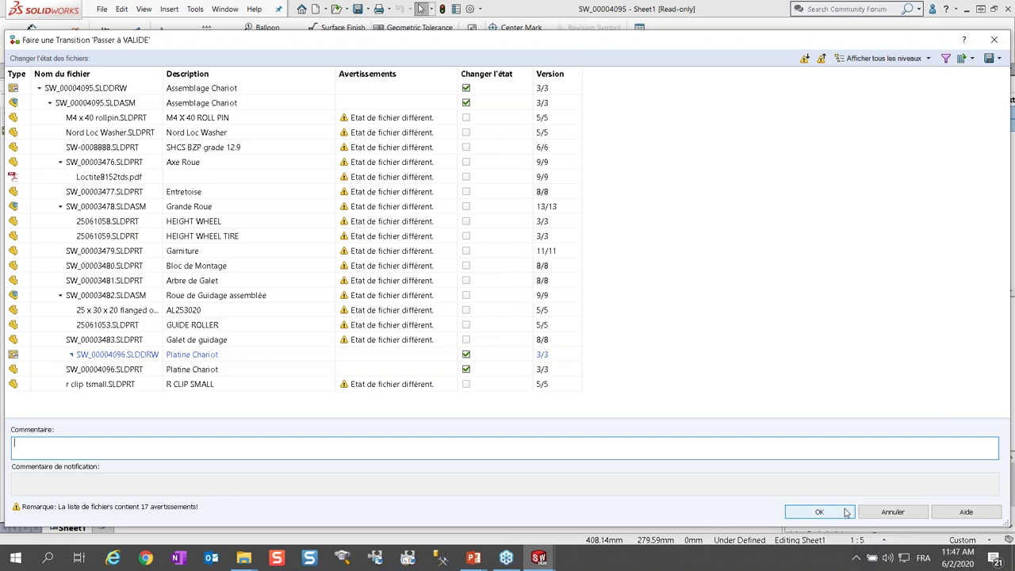
{"action": "type", "text": "Bon prod"}
{"action": "left_click", "coordinate": [830, 517]}
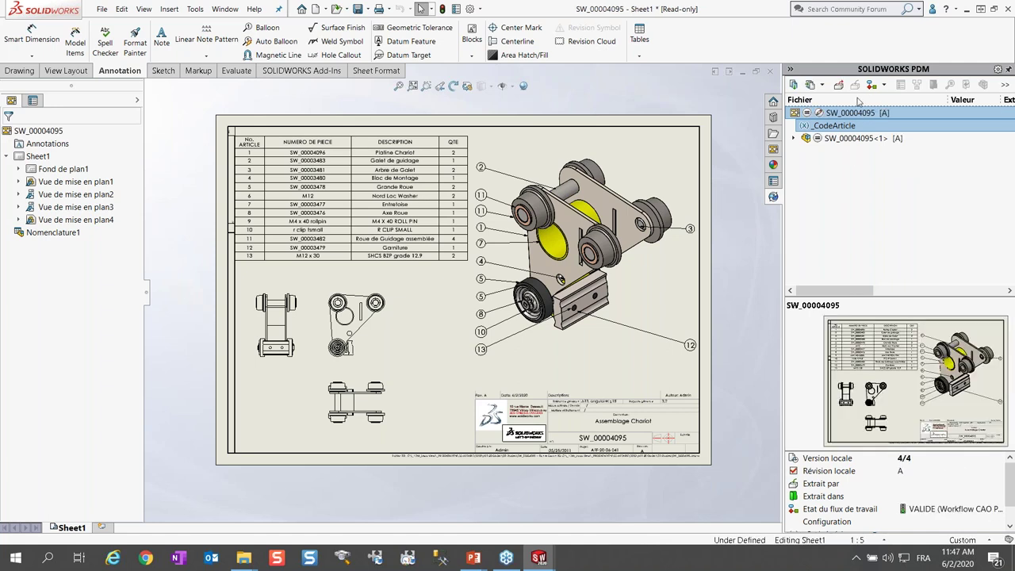
- Close the trolley drawing without saving, close the assembly, and minimize SOLIDWORKS
{"action": "left_click", "coordinate": [768, 71]}
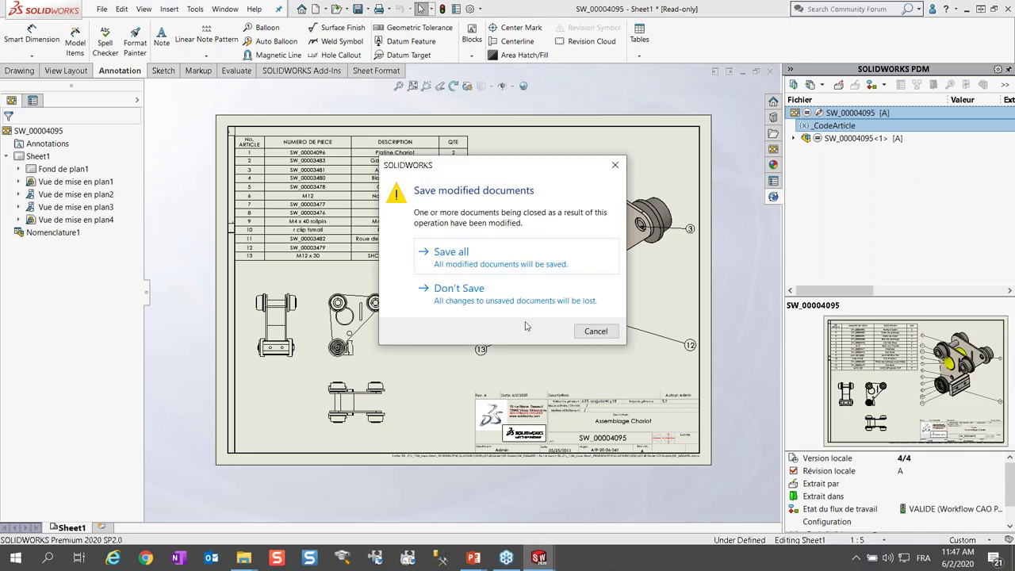
{"action": "left_click", "coordinate": [485, 295]}
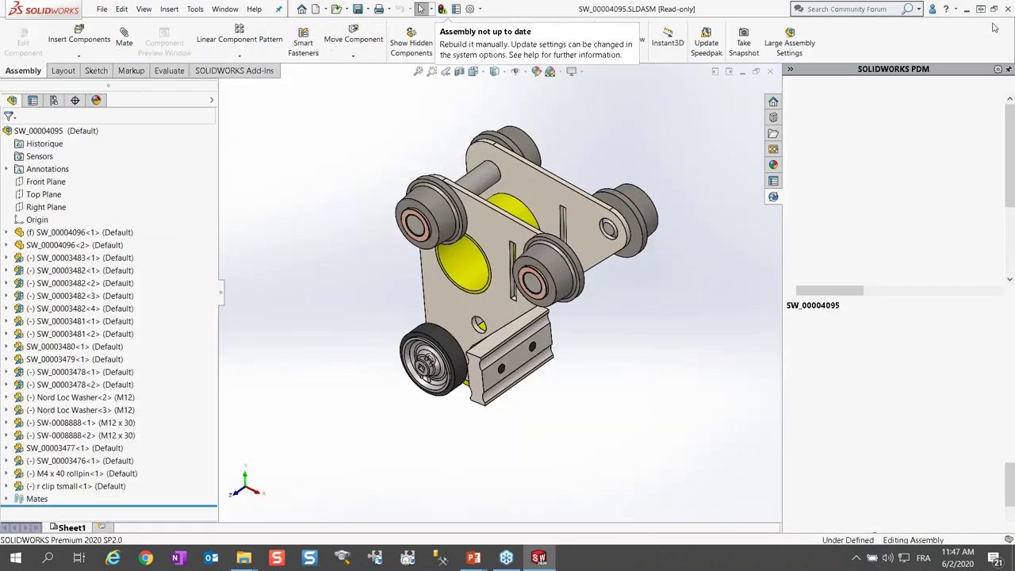
{"action": "left_click", "coordinate": [769, 70]}
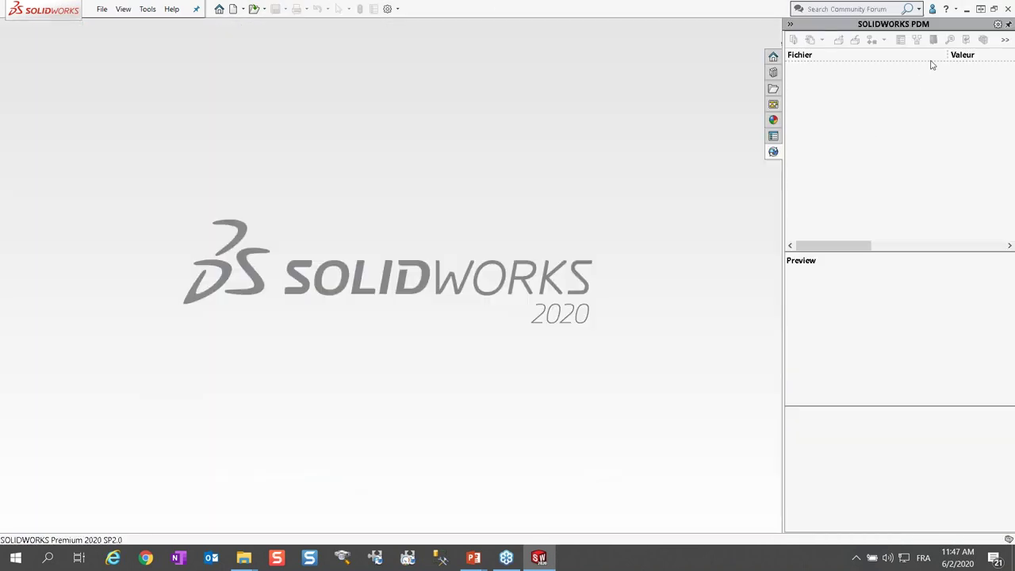
{"action": "left_click", "coordinate": [968, 11]}
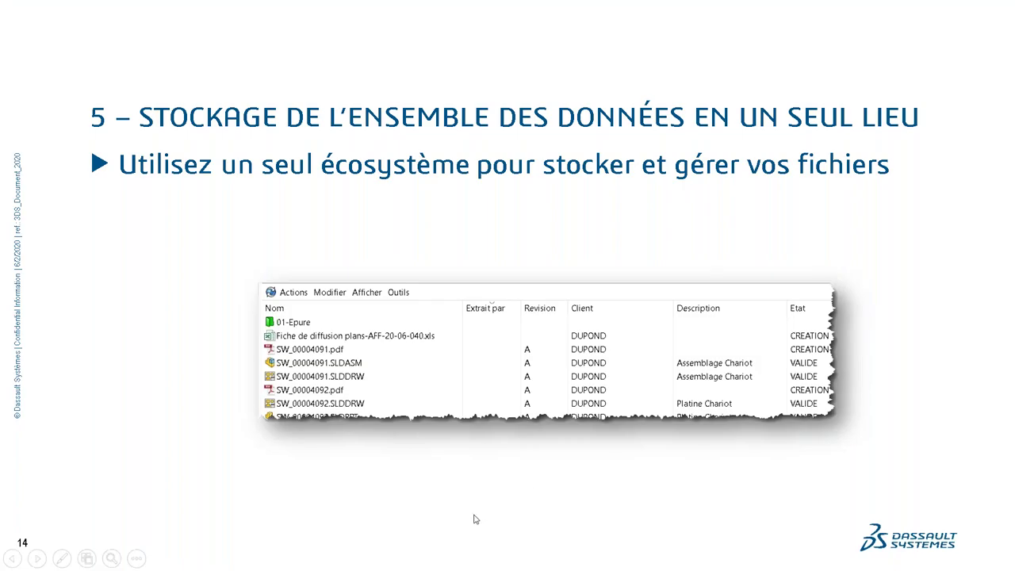
- Switch to the PDM vault in File Explorer and refresh the 03-Etudes folder of project AFF-20-06-041
{"action": "key", "text": "alt+Tab"}
{"action": "key", "text": "alt+Tab"}
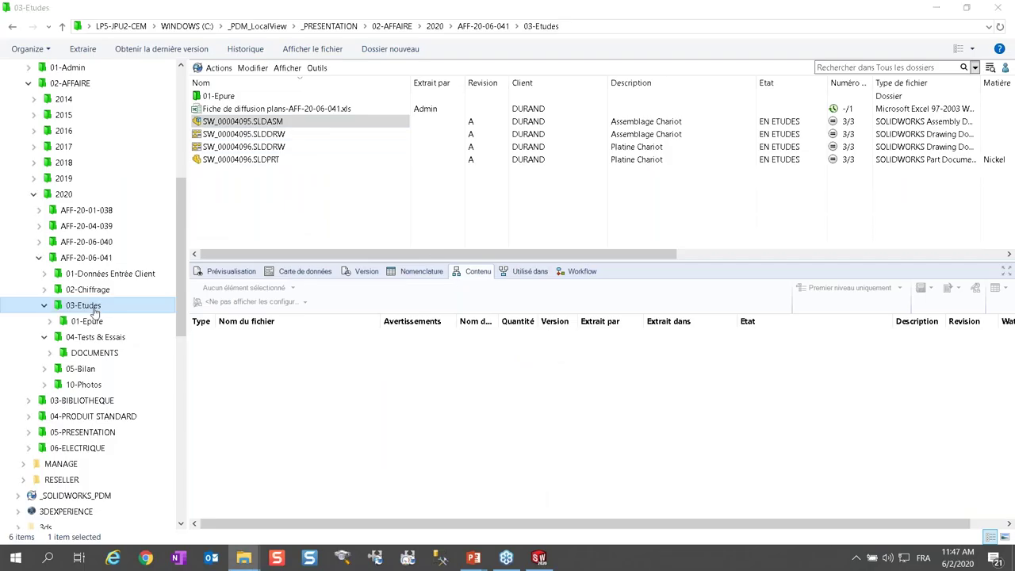
{"action": "key", "text": "F5"}
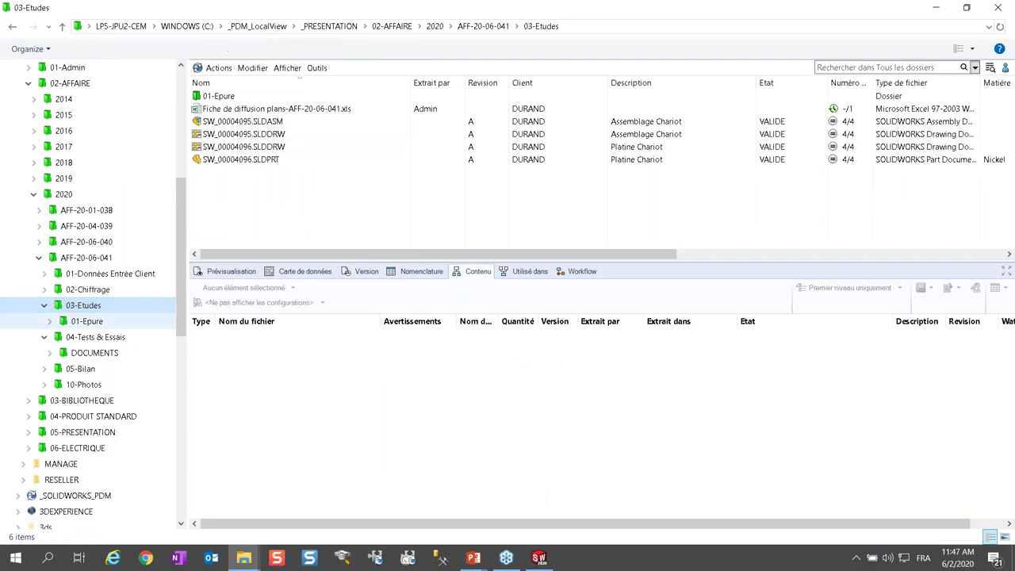
{"action": "left_click", "coordinate": [89, 291]}
{"action": "left_click", "coordinate": [99, 304]}
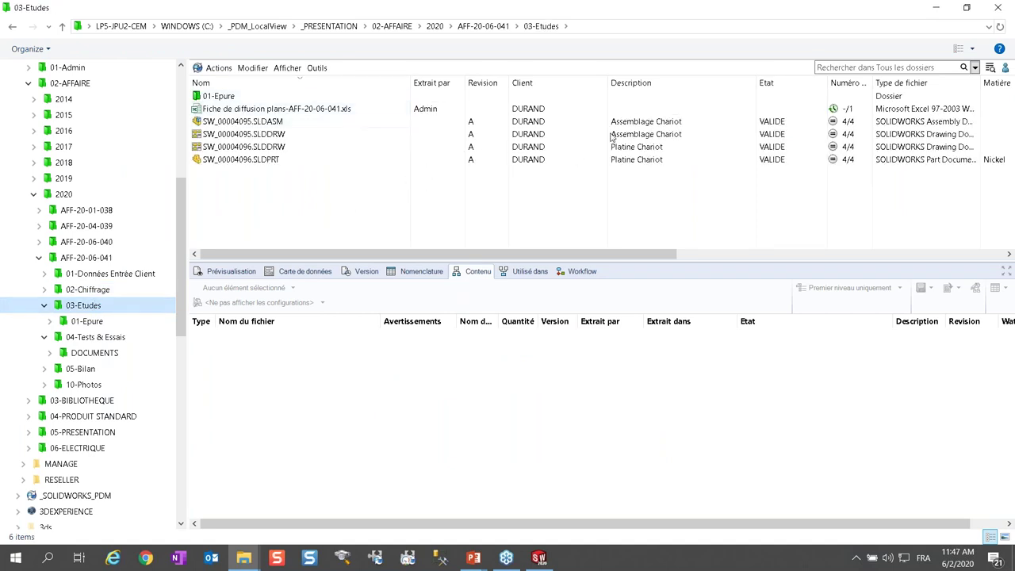
- View the data cards of SW_00004095.SLDDRW and Fiche de diffusion plans-AFF-20-06-041.xls, and preview the spreadsheet
{"action": "left_click", "coordinate": [247, 124]}
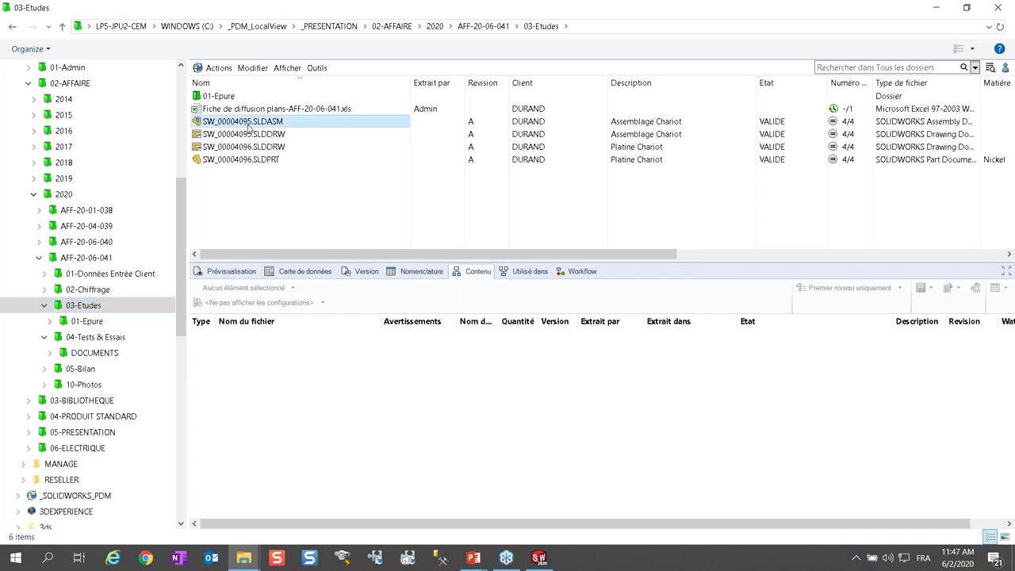
{"action": "left_click", "coordinate": [260, 137]}
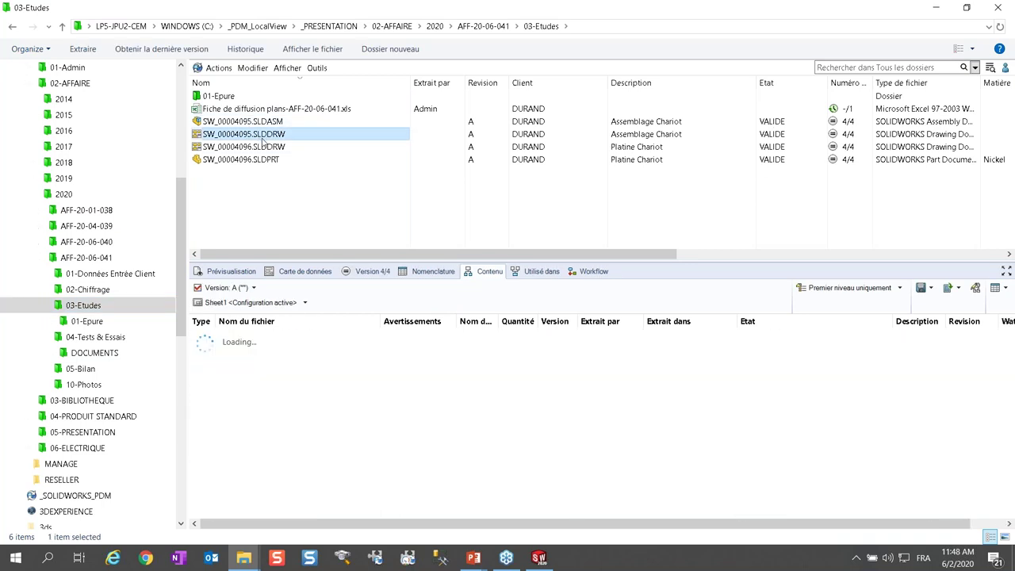
{"action": "left_click", "coordinate": [308, 271]}
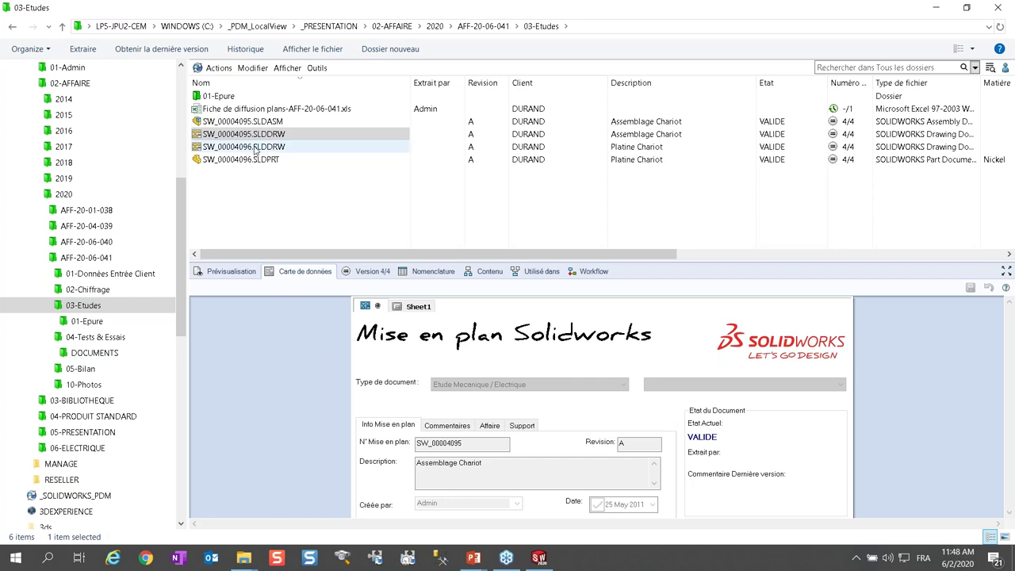
{"action": "left_click", "coordinate": [262, 112]}
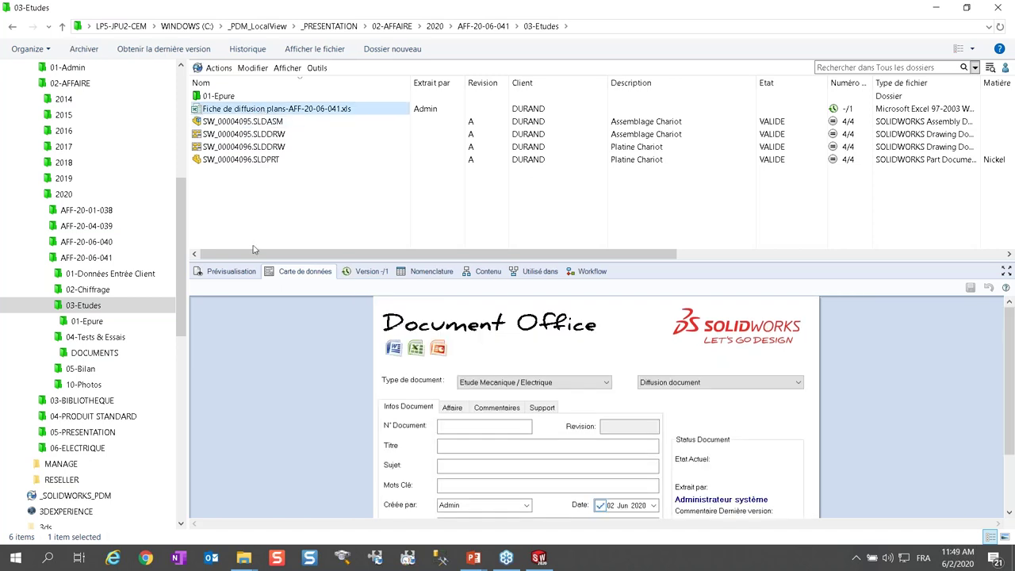
{"action": "left_click", "coordinate": [245, 274]}
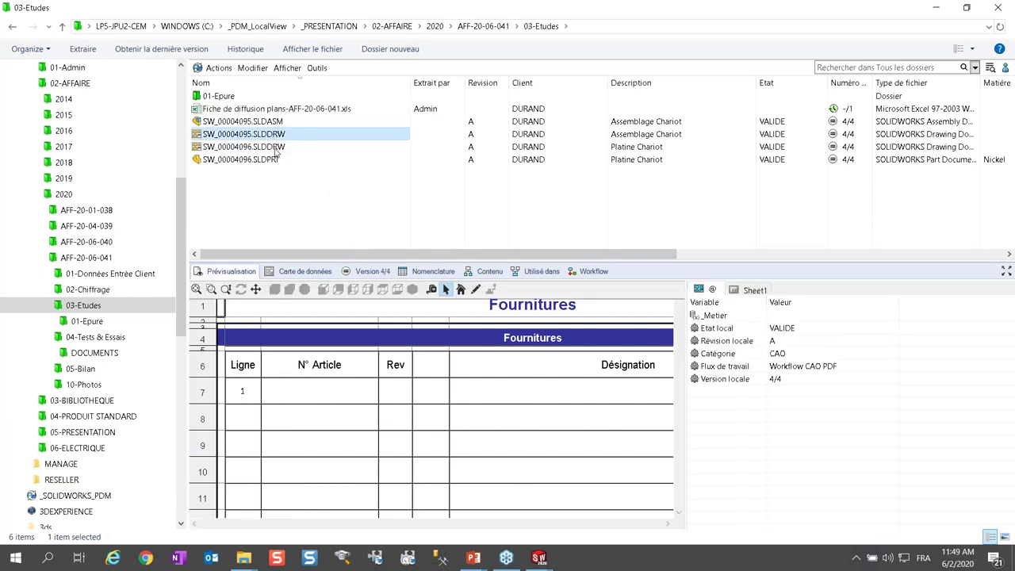
- Copy the SW_00004095.SLDDRW and SW_00004096.SLDDRW drawings and paste them as references into Fiche de diffusion plans-AFF-20-06-041.xls
{"action": "left_click", "coordinate": [275, 146], "text": "ctrl"}
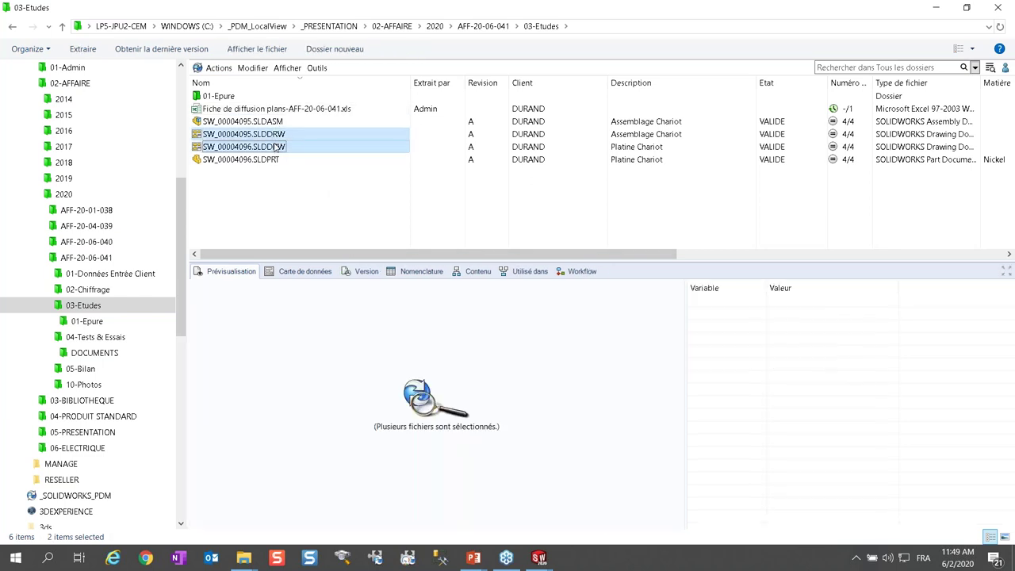
{"action": "right_click", "coordinate": [275, 147]}
{"action": "left_click", "coordinate": [318, 467]}
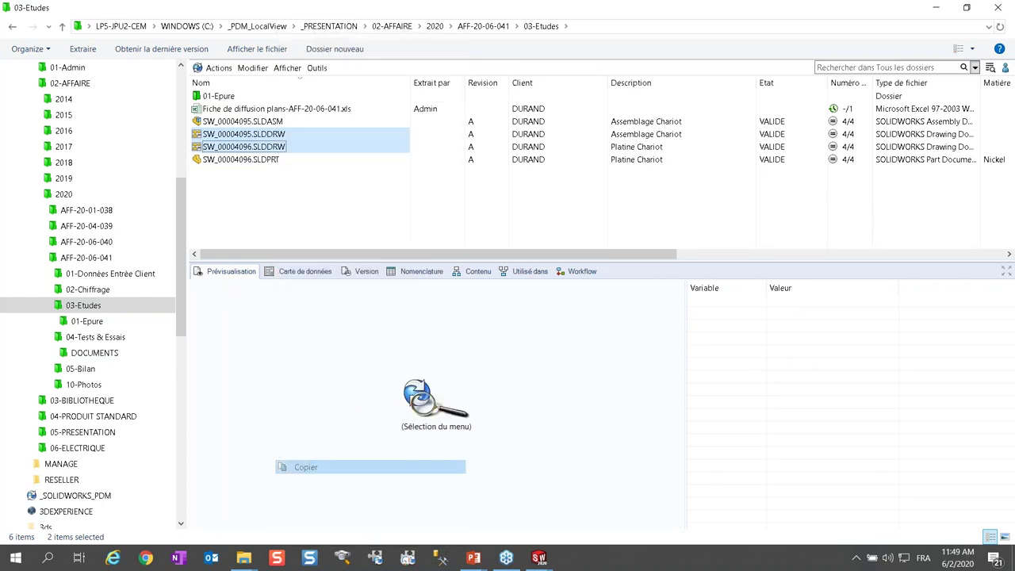
{"action": "left_click", "coordinate": [274, 112]}
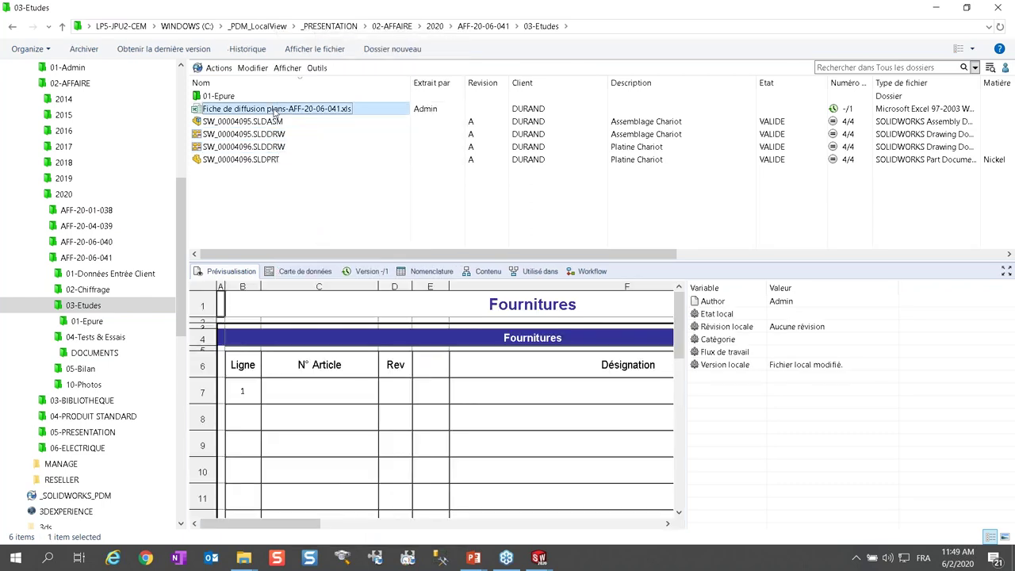
{"action": "right_click", "coordinate": [274, 112]}
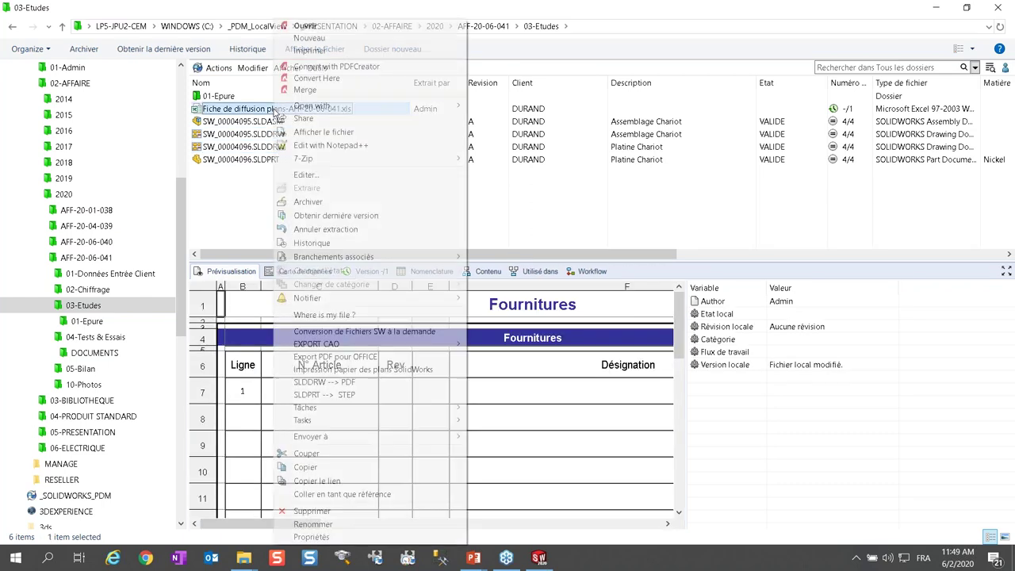
{"action": "left_click", "coordinate": [317, 494]}
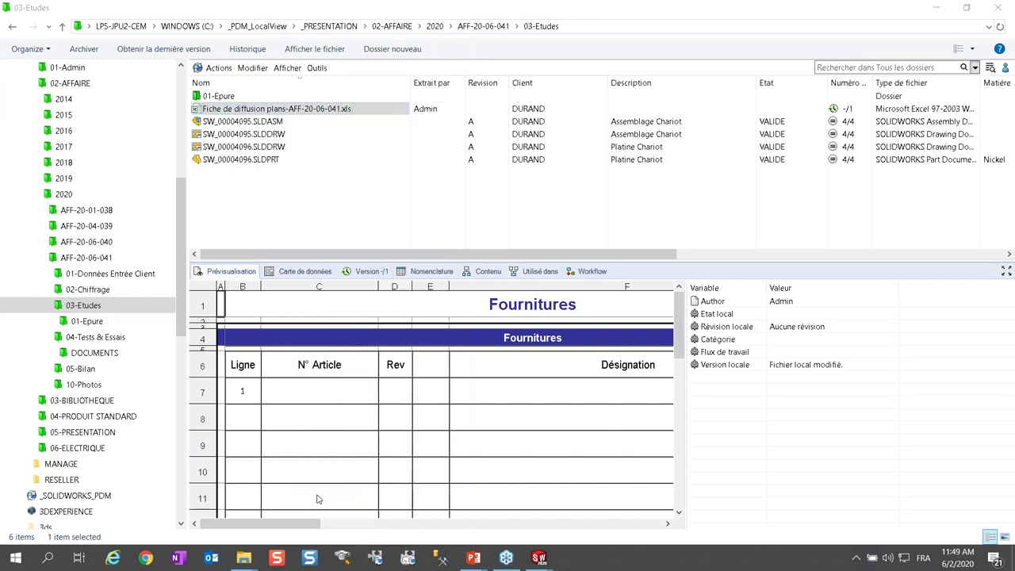
{"action": "left_click", "coordinate": [814, 373]}
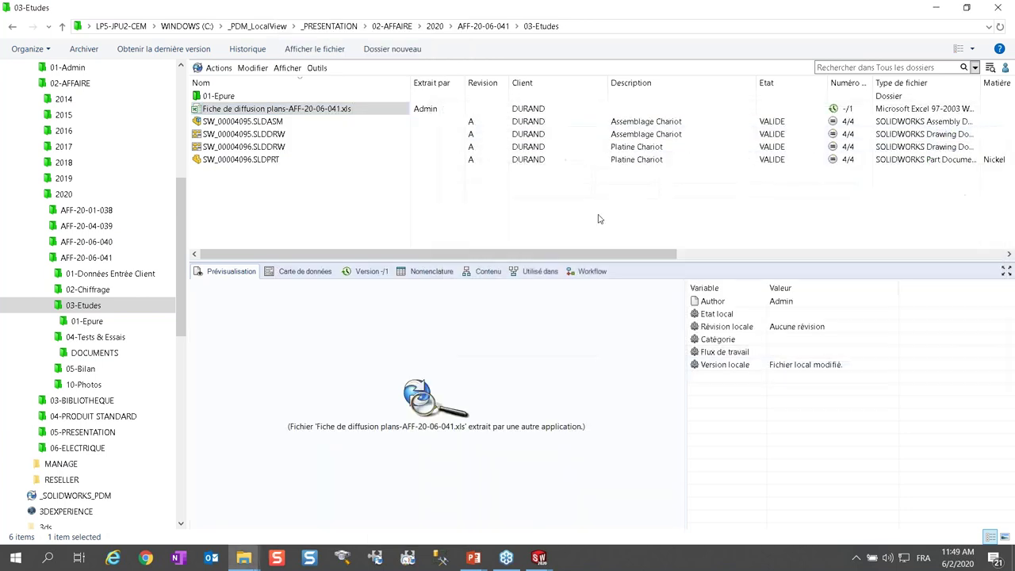
{"action": "left_click", "coordinate": [84, 48]}
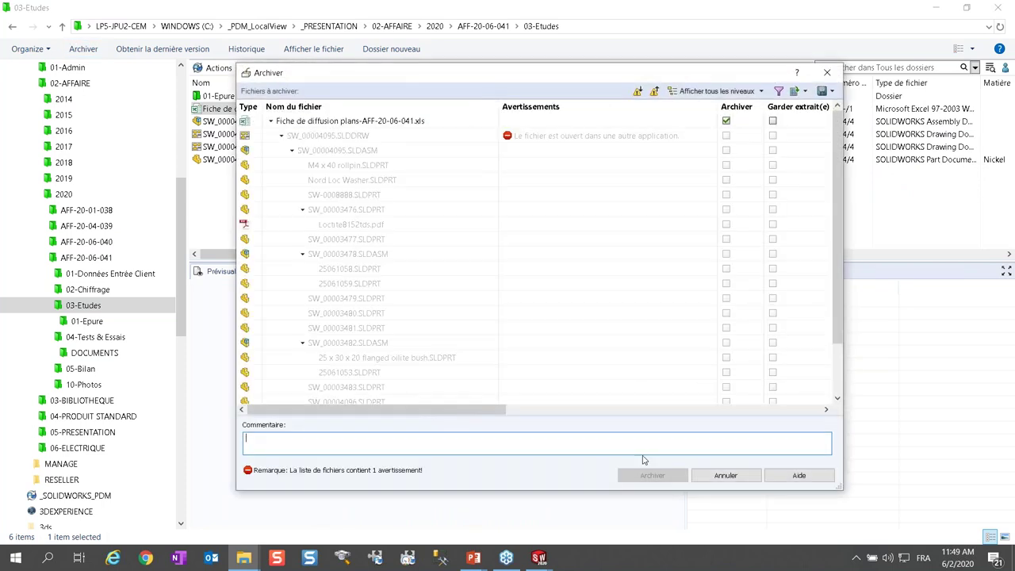
{"action": "left_click", "coordinate": [664, 151]}
{"action": "left_click", "coordinate": [827, 72]}
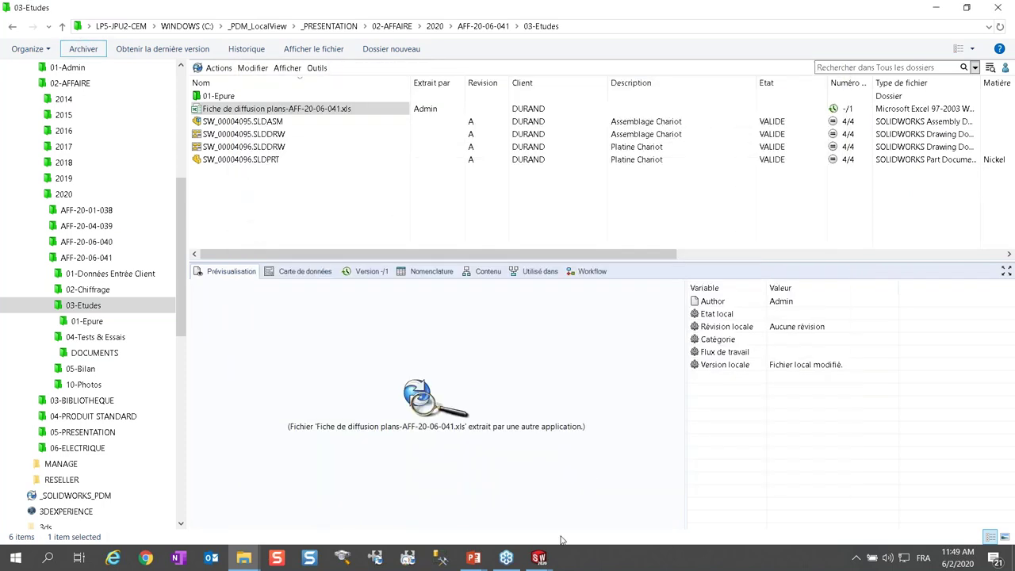
- View the data card and the contained references of Fiche de diffusion plans-AFF-20-06-041.xls
{"action": "left_click", "coordinate": [540, 558]}
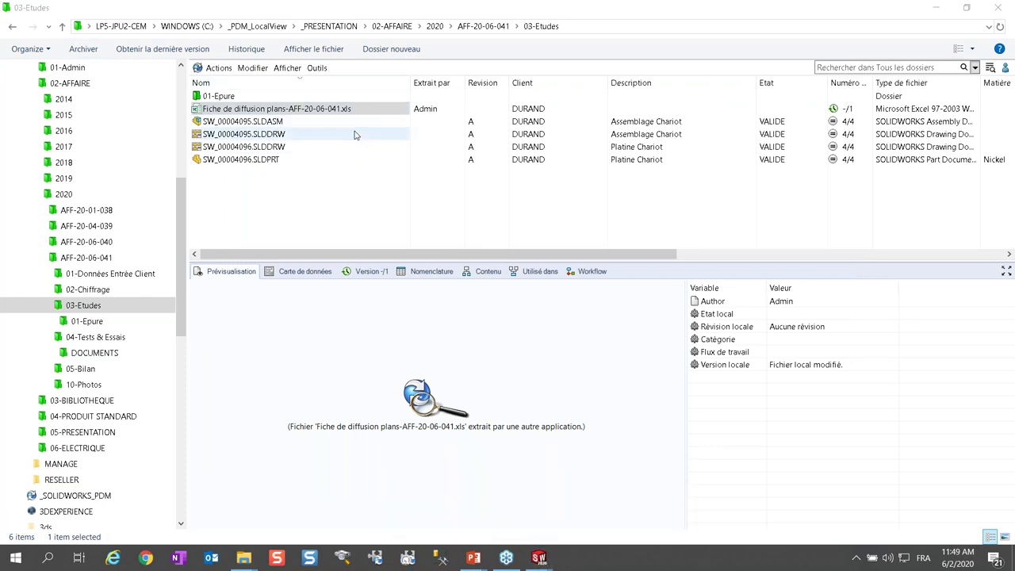
{"action": "left_click", "coordinate": [350, 272]}
{"action": "left_click", "coordinate": [306, 272]}
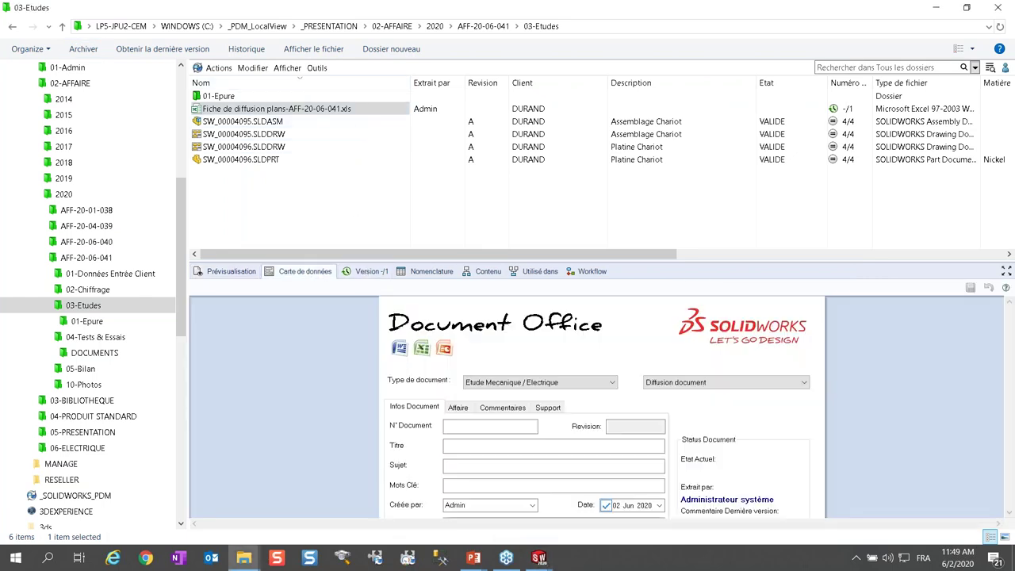
{"action": "left_click", "coordinate": [321, 107]}
{"action": "left_click", "coordinate": [485, 272]}
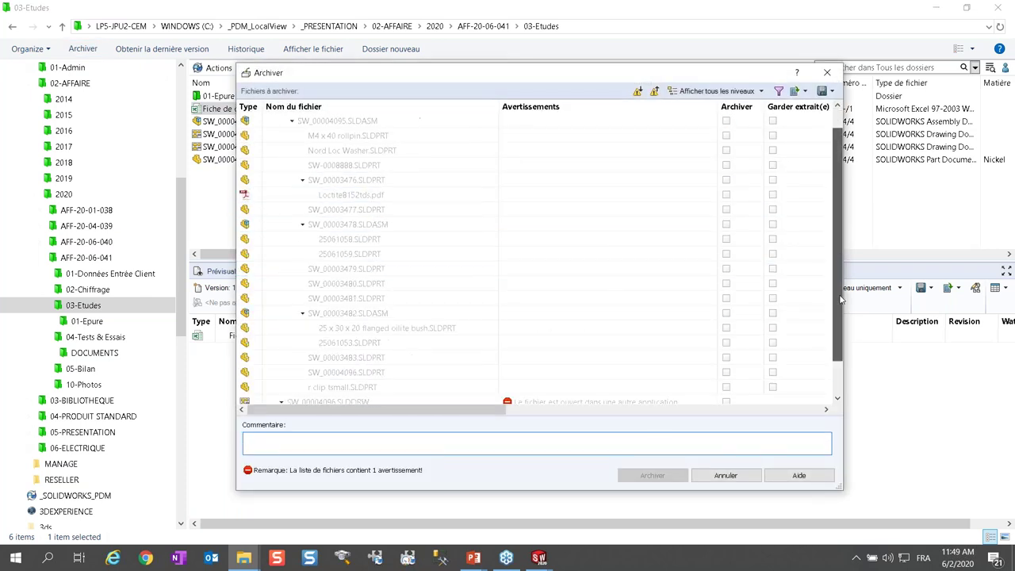
- Cancel the pending check-in and check in Fiche de diffusion plans-AFF-20-06-041.xls again without a comment
{"action": "left_click", "coordinate": [725, 474]}
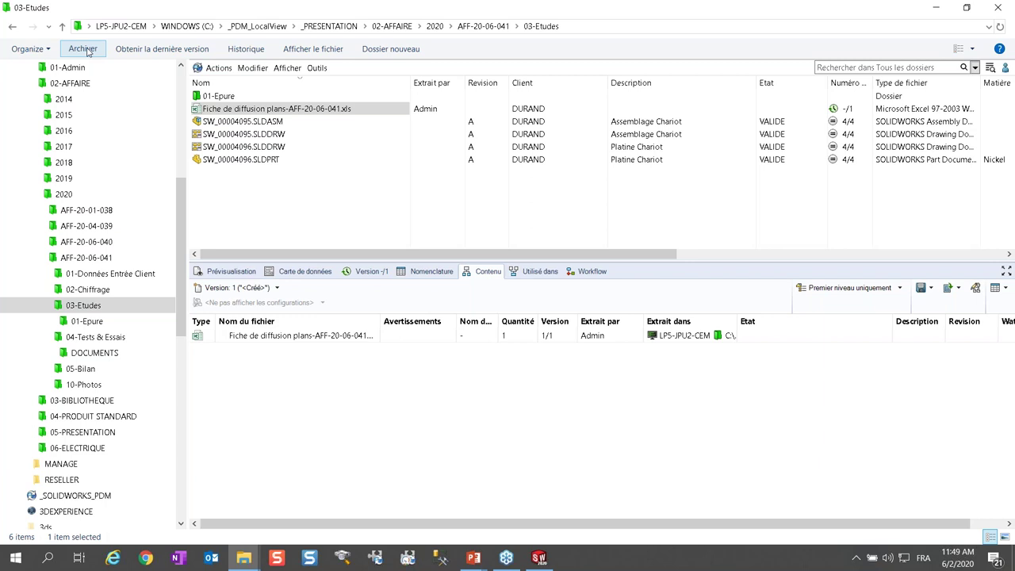
{"action": "left_click", "coordinate": [83, 49]}
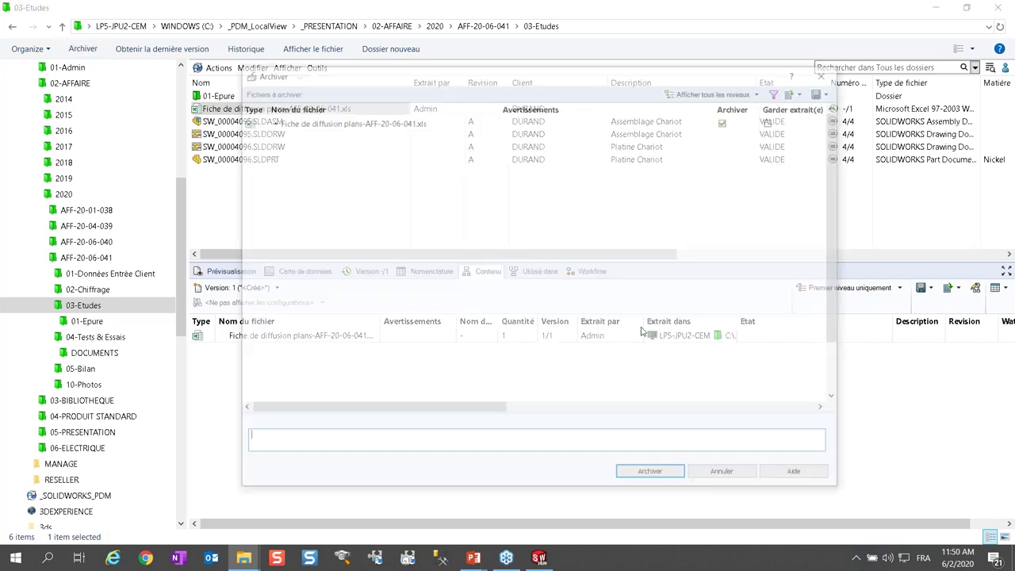
{"action": "left_click", "coordinate": [667, 477]}
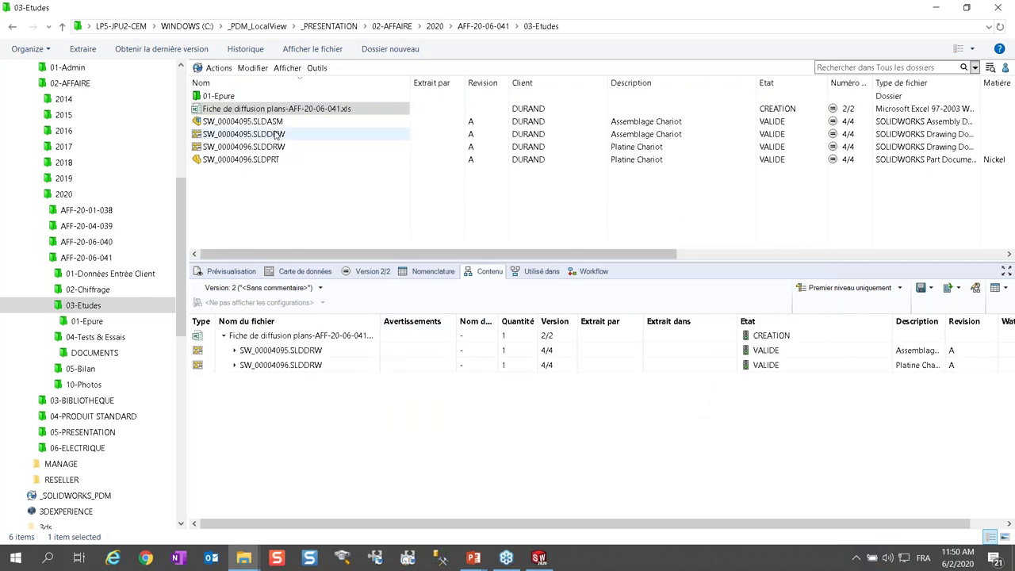
- Examine the drawings referenced by the distribution spreadsheet and preview the thumbnail of SW_00004095.SLDDRW
{"action": "left_click", "coordinate": [276, 364]}
{"action": "left_click", "coordinate": [260, 351]}
{"action": "mouse_move", "coordinate": [199, 355]}
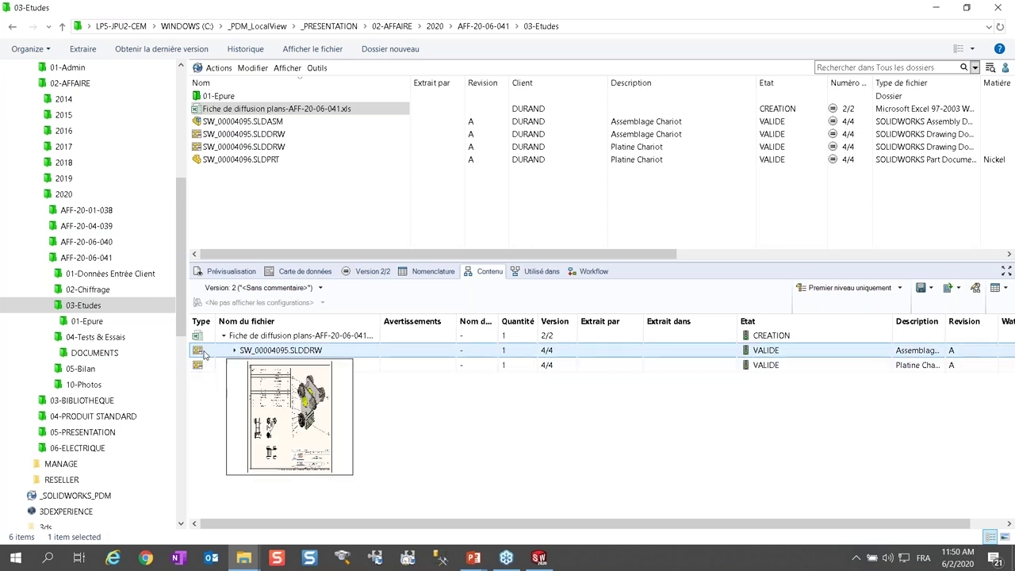
{"action": "left_click", "coordinate": [220, 338]}
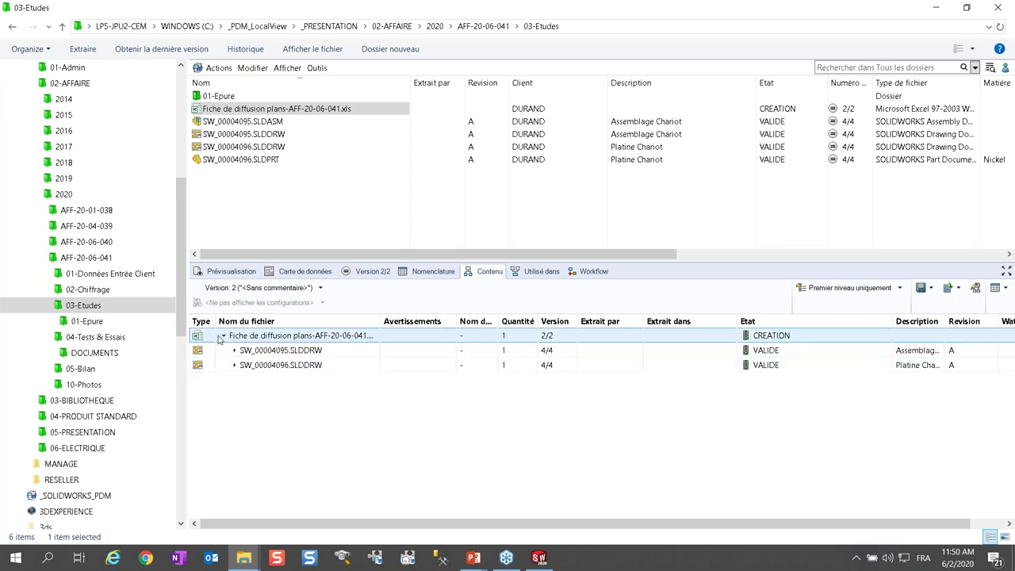
{"action": "left_click", "coordinate": [374, 353]}
- Open the distribution spreadsheet in Excel and follow its SW_00004095.SLDDRW link, accepting the security notice, to view the drawing in eDrawings
{"action": "left_click_drag", "start_coordinate": [258, 350], "coordinate": [252, 113]}
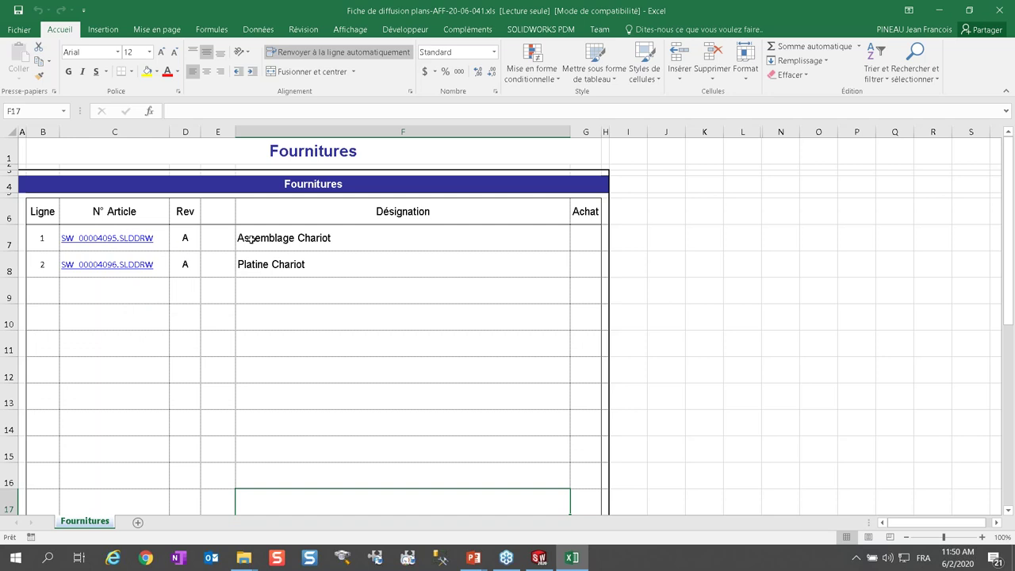
{"action": "left_click", "coordinate": [126, 244]}
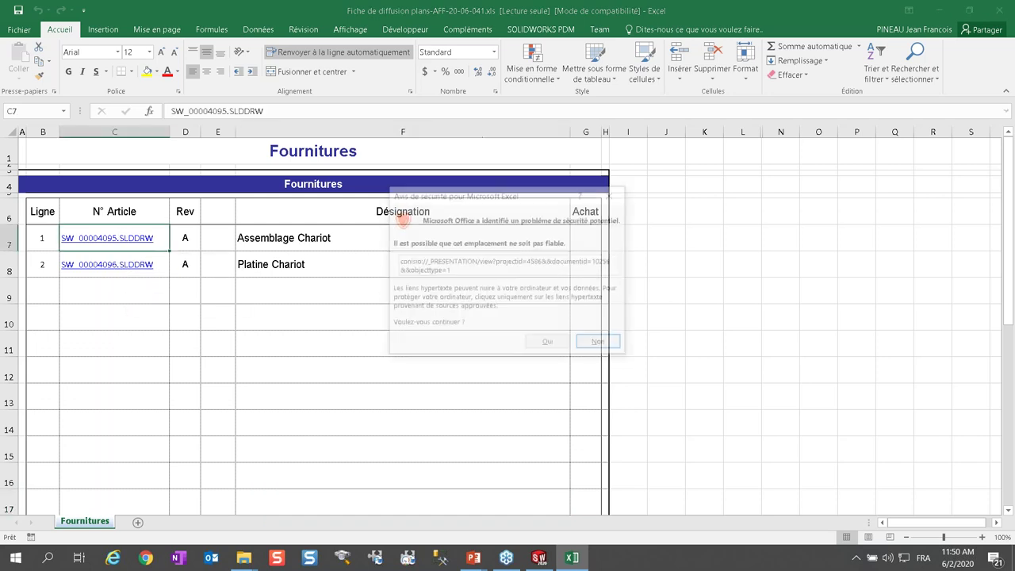
{"action": "left_click", "coordinate": [547, 345]}
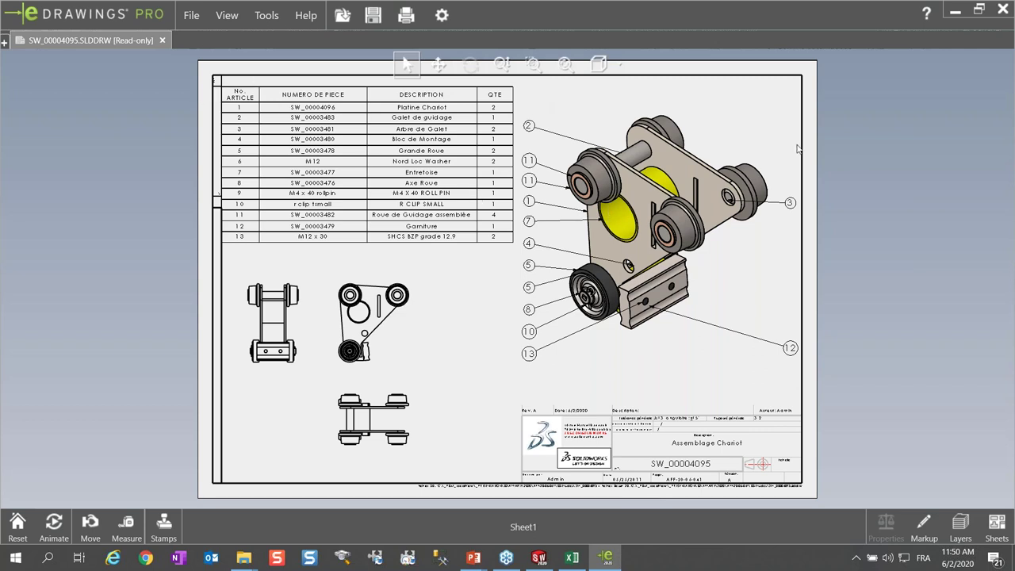
- Close the eDrawings view of the drawing and close the distribution spreadsheet without saving
{"action": "left_click", "coordinate": [998, 17]}
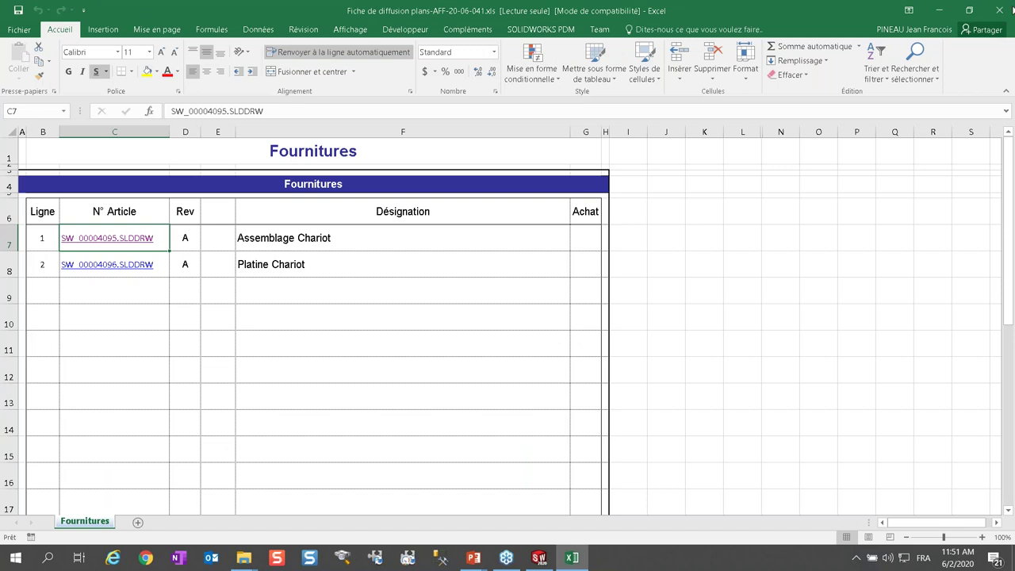
{"action": "left_click", "coordinate": [1001, 11]}
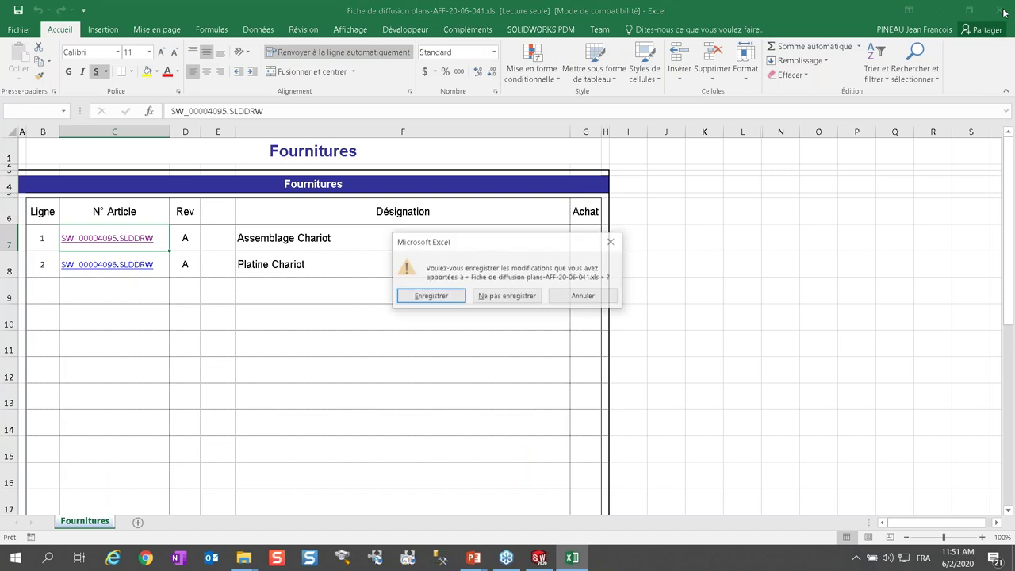
{"action": "left_click", "coordinate": [508, 297]}
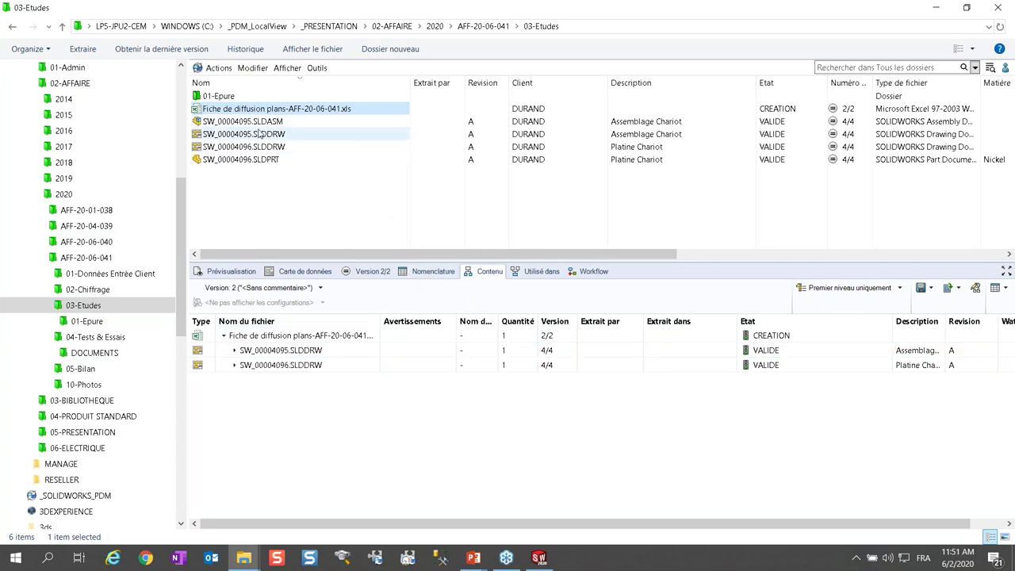
- Examine where SW_00004095.SLDDRW is used, widening the file name column to read the full parent file name
{"action": "left_click", "coordinate": [222, 137]}
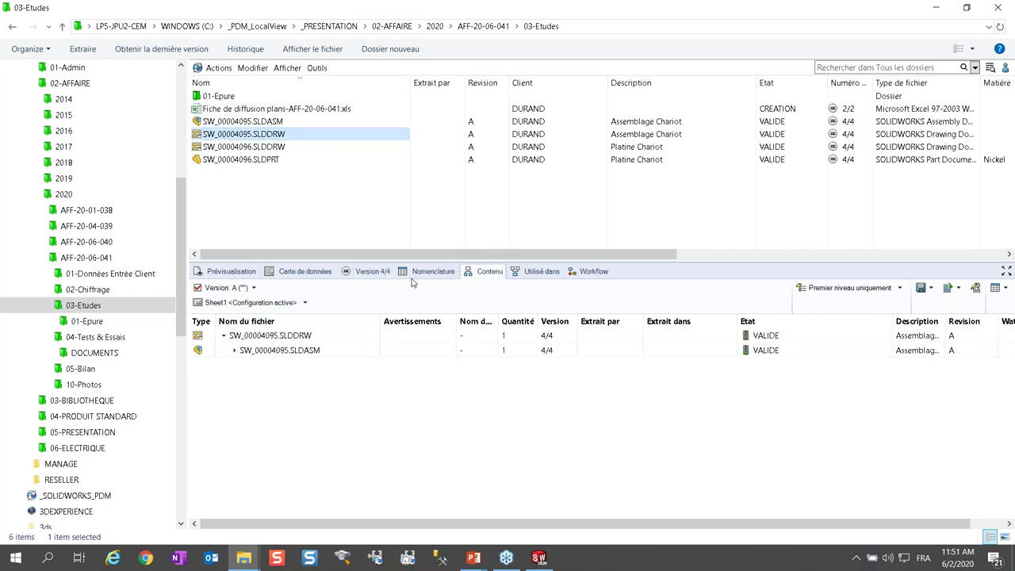
{"action": "left_click", "coordinate": [537, 273]}
{"action": "left_click", "coordinate": [200, 350]}
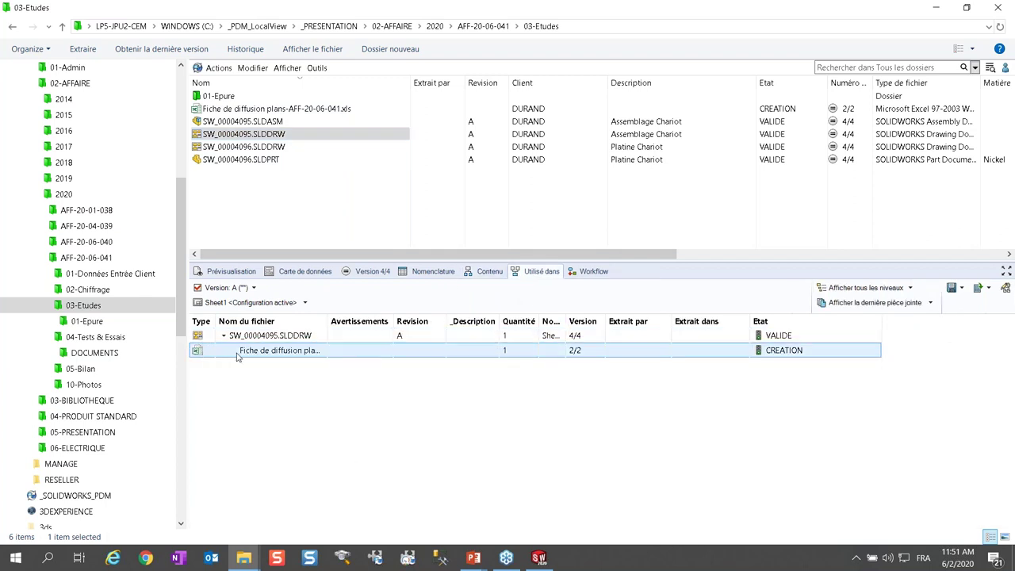
{"action": "left_click_drag", "start_coordinate": [329, 320], "coordinate": [418, 320]}
{"action": "left_click", "coordinate": [270, 336]}
{"action": "left_click", "coordinate": [272, 349]}
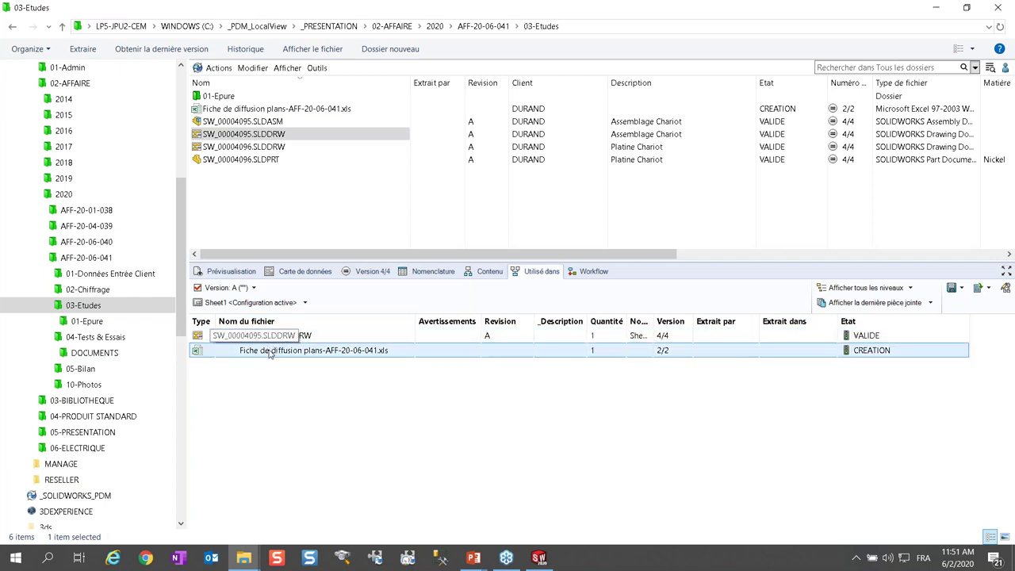